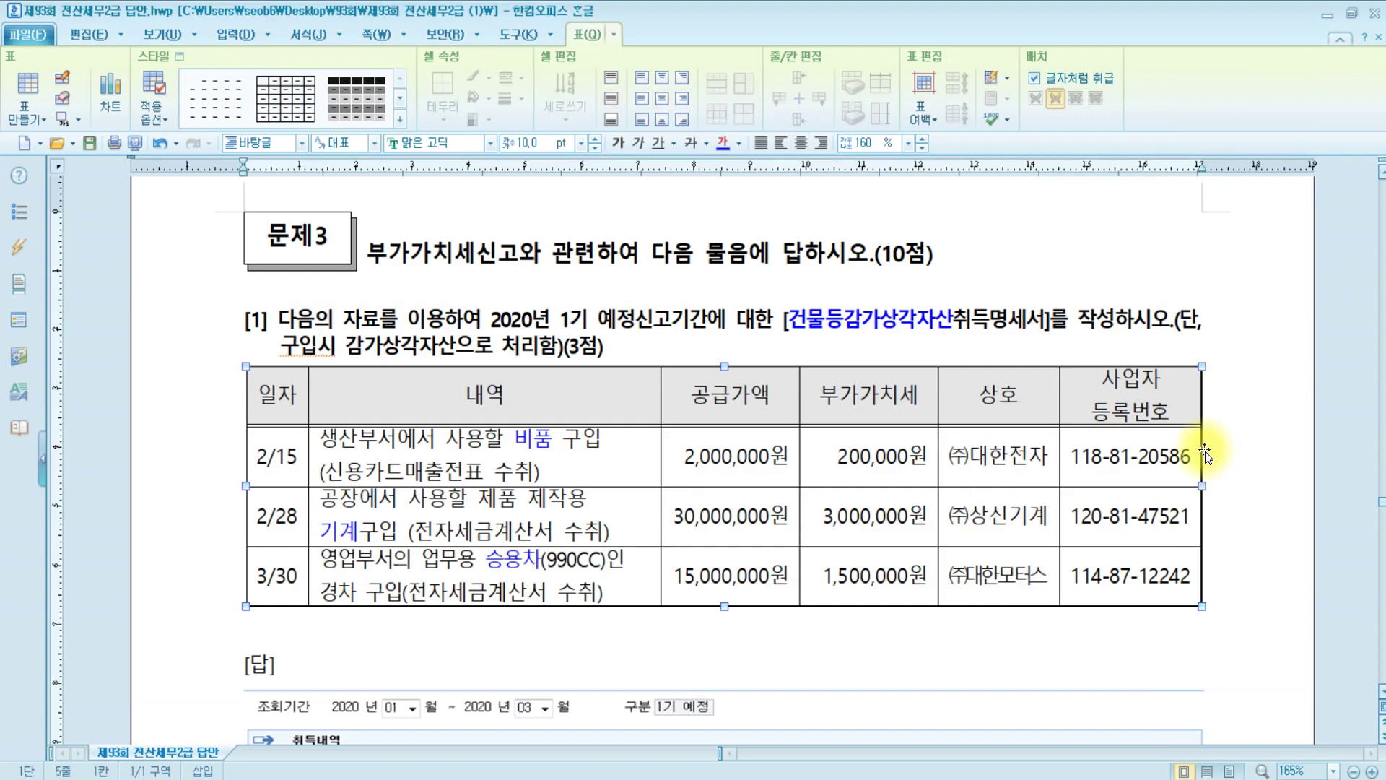
# Scroll to problem [2] in the Hangul document and highlight data items (1) to (6)
pyautogui.scroll(-7, 1220, 452)
pyautogui.scroll(-5, 1238, 450)
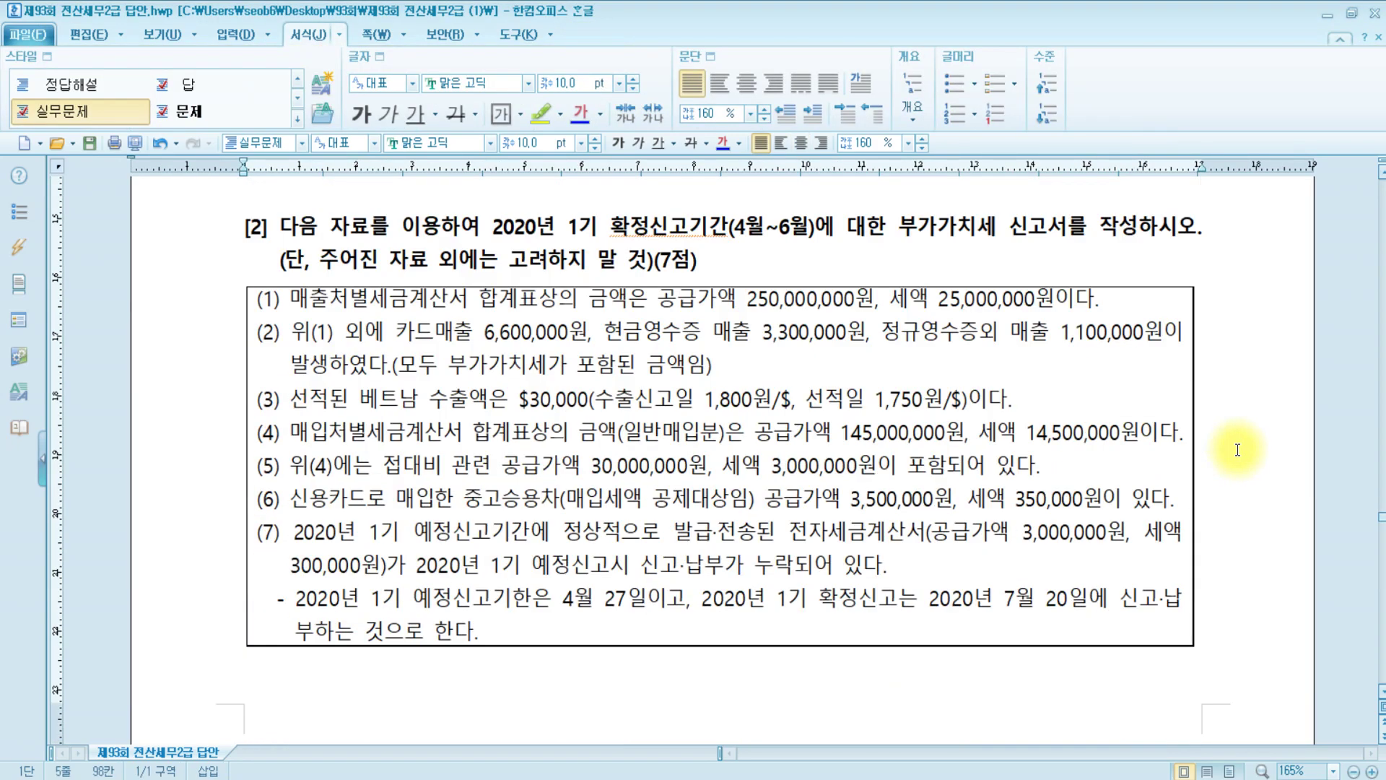
pyautogui.click(1237, 450)
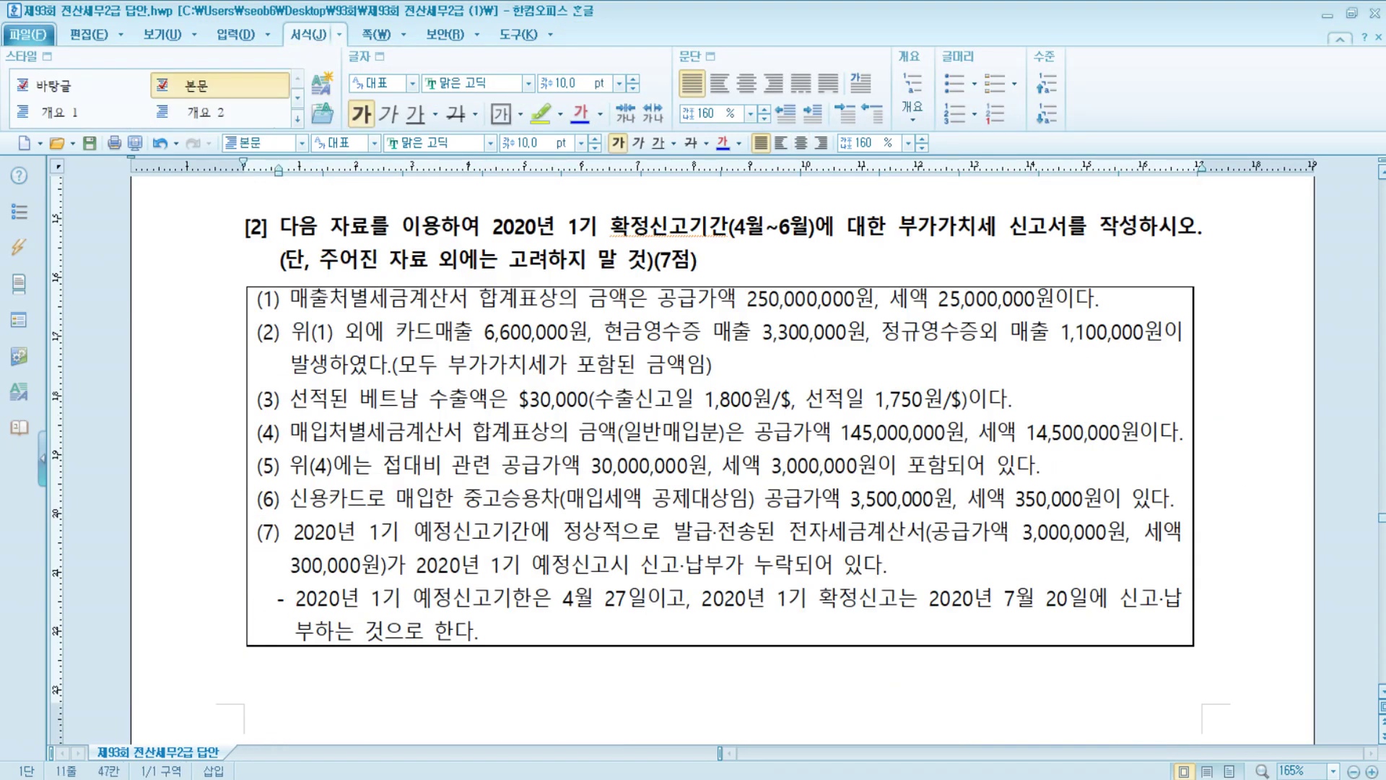
pyautogui.click(681, 331)
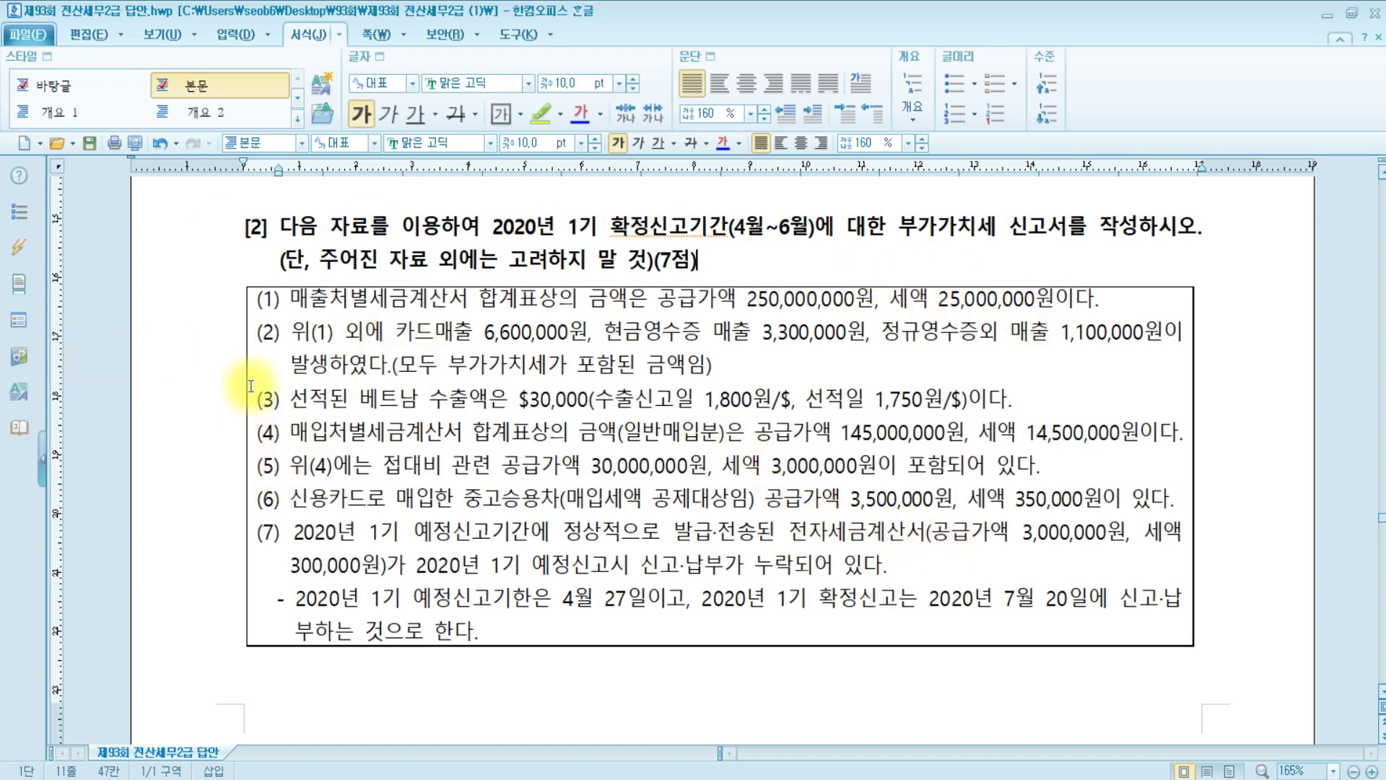
pyautogui.moveTo(254, 297); pyautogui.dragTo(1175, 498)
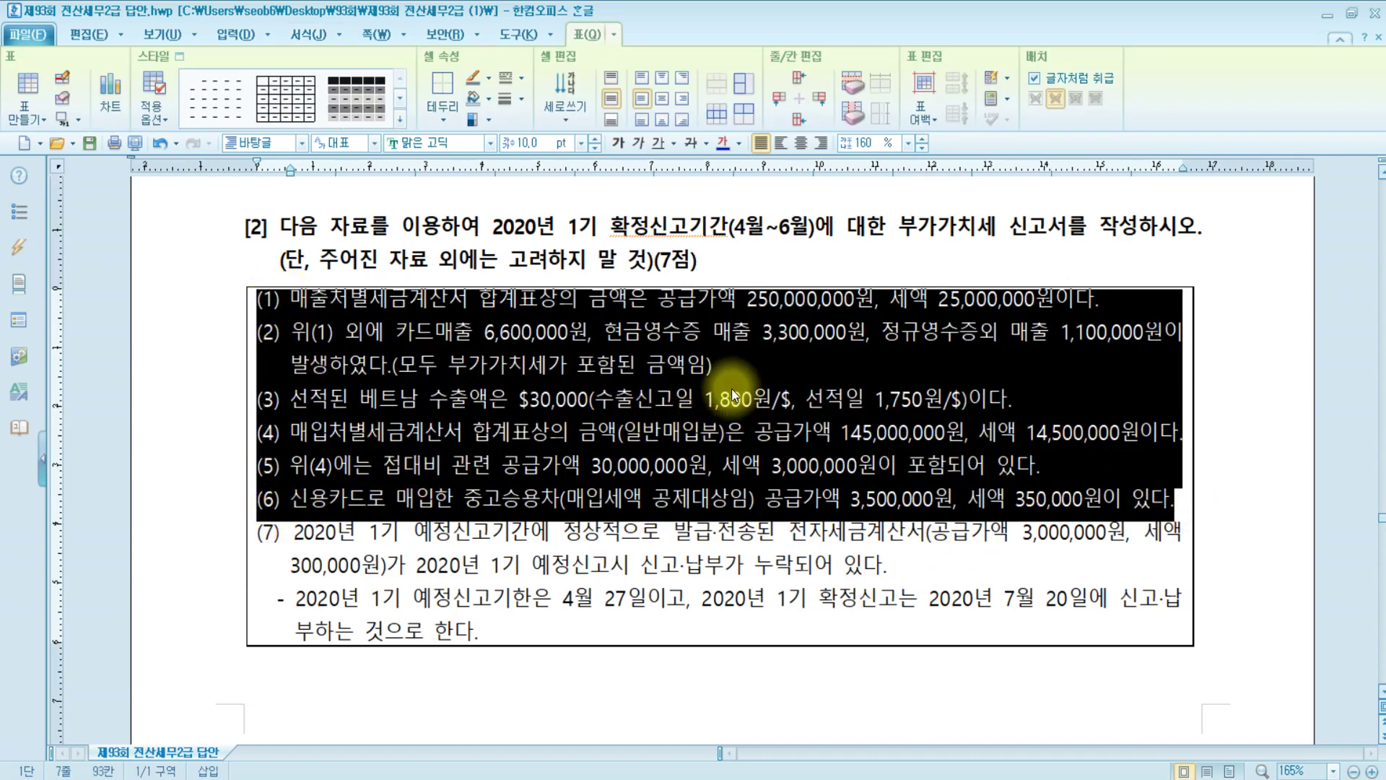
pyautogui.click(855, 437)
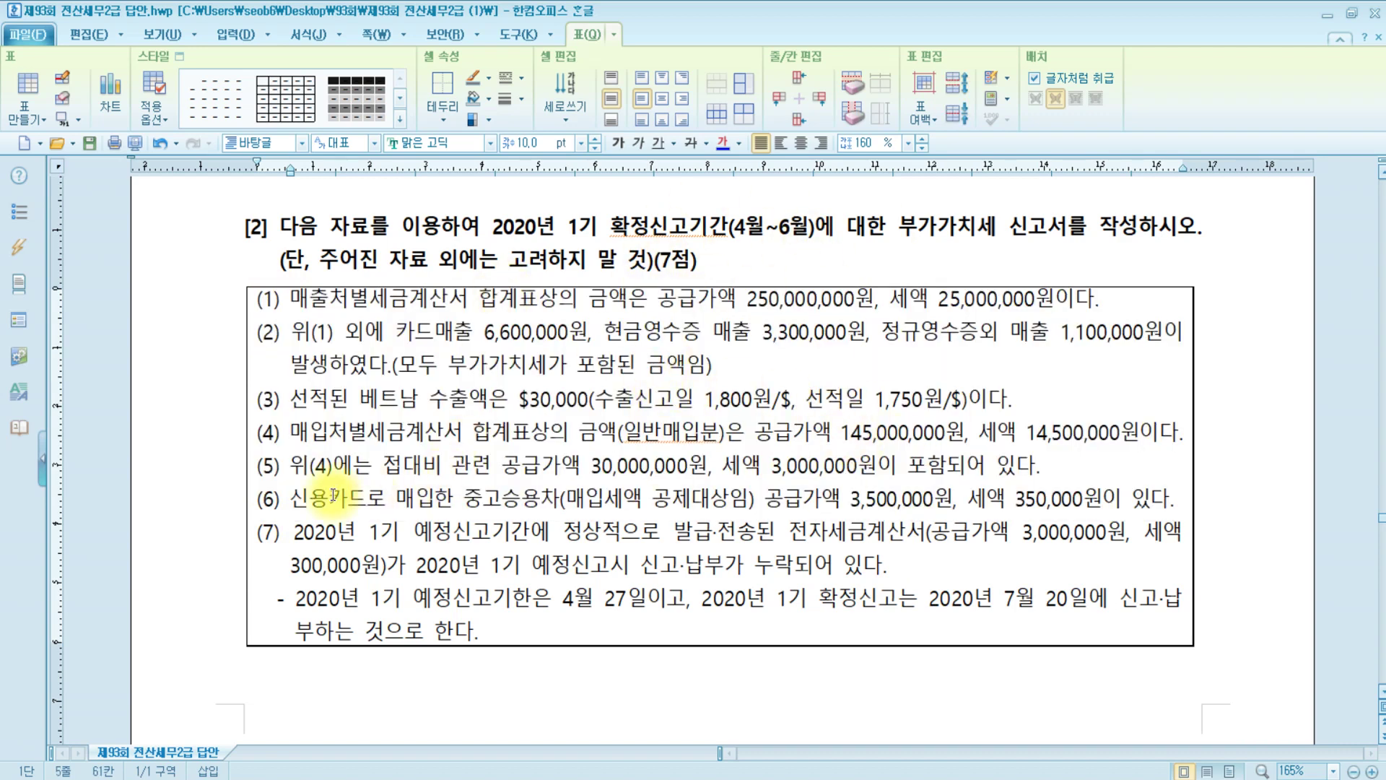
# Go through items (7), (1), (5) and item (7)'s date note, then bring KcLep forward
pyautogui.click(267, 538)
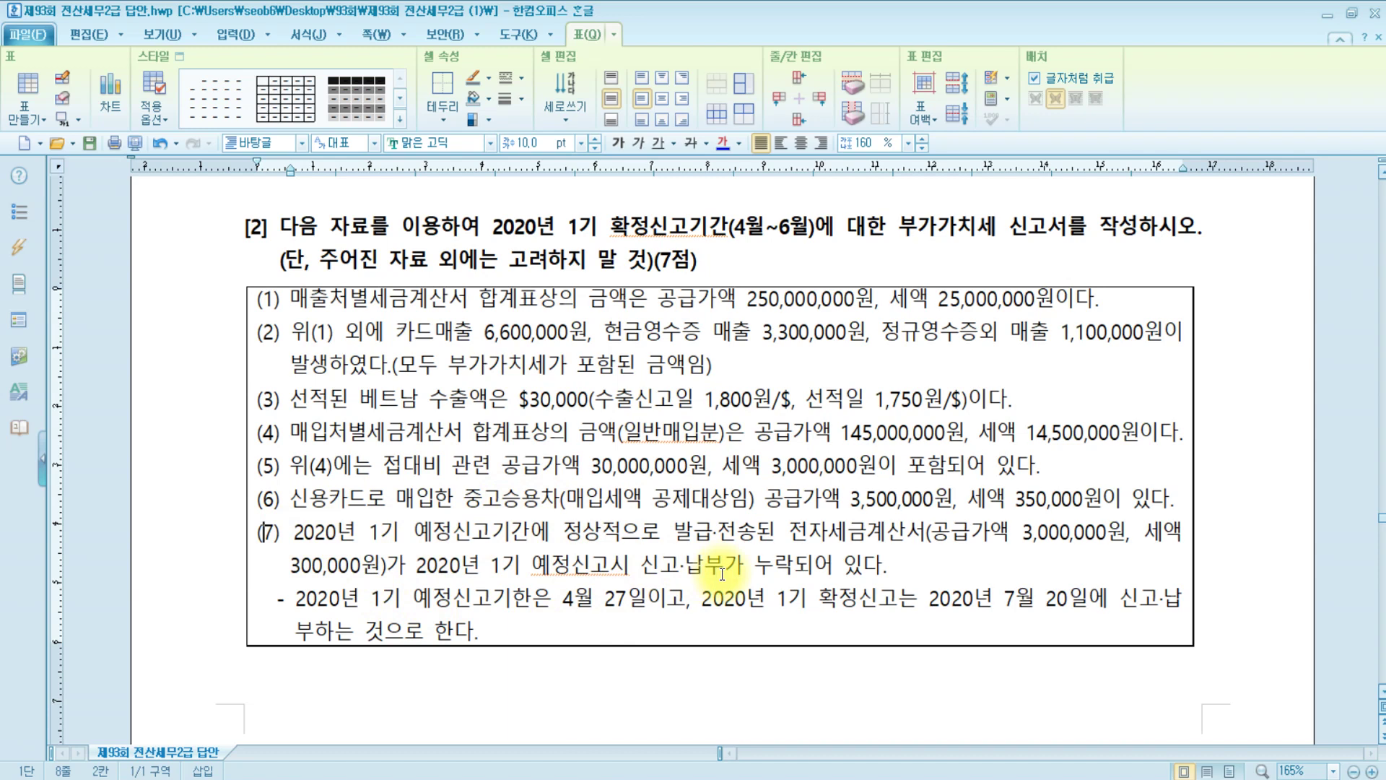
pyautogui.click(290, 302)
pyautogui.click(293, 333)
pyautogui.click(309, 398)
pyautogui.click(310, 432)
pyautogui.click(316, 465)
pyautogui.click(319, 544)
pyautogui.click(310, 777)
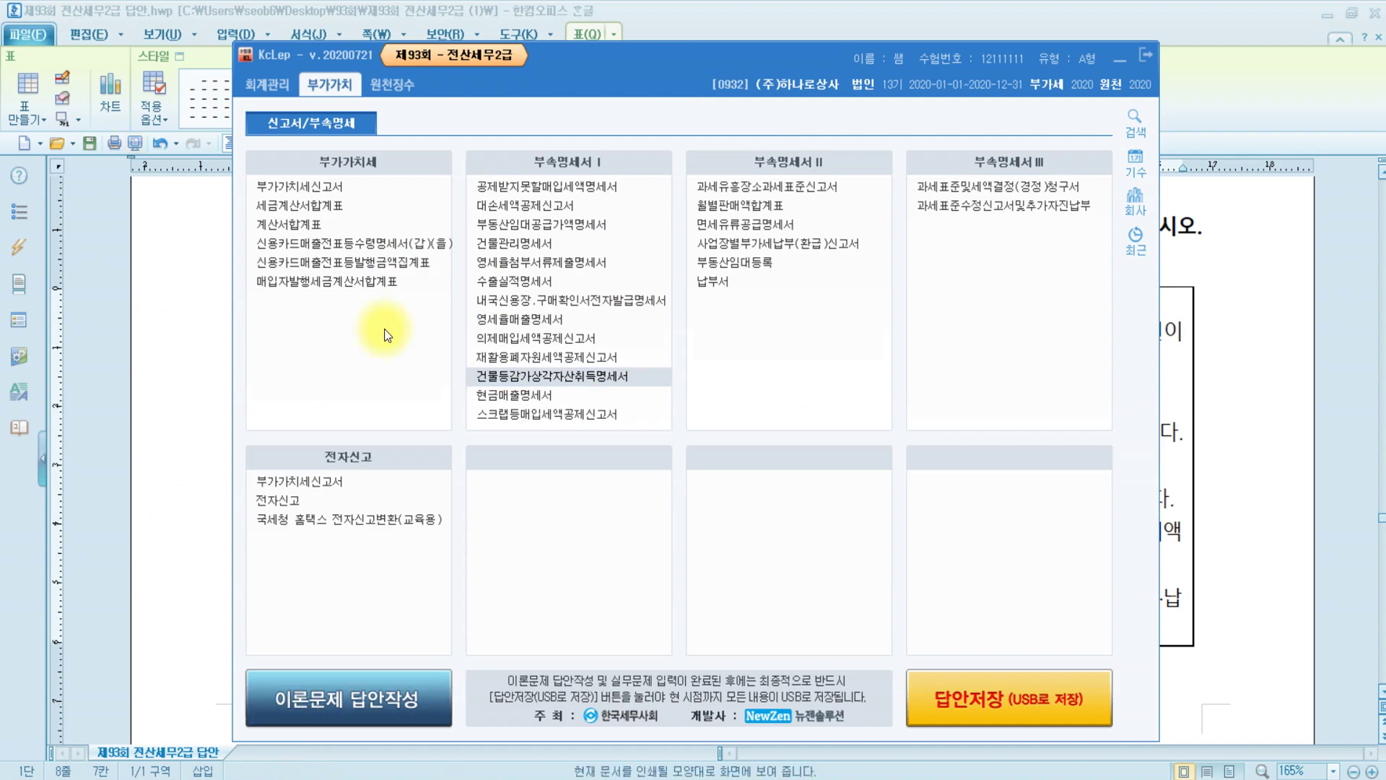
# Load the VAT return for April 1 to June 30, 2020 and enlarge its window
pyautogui.click(344, 184)
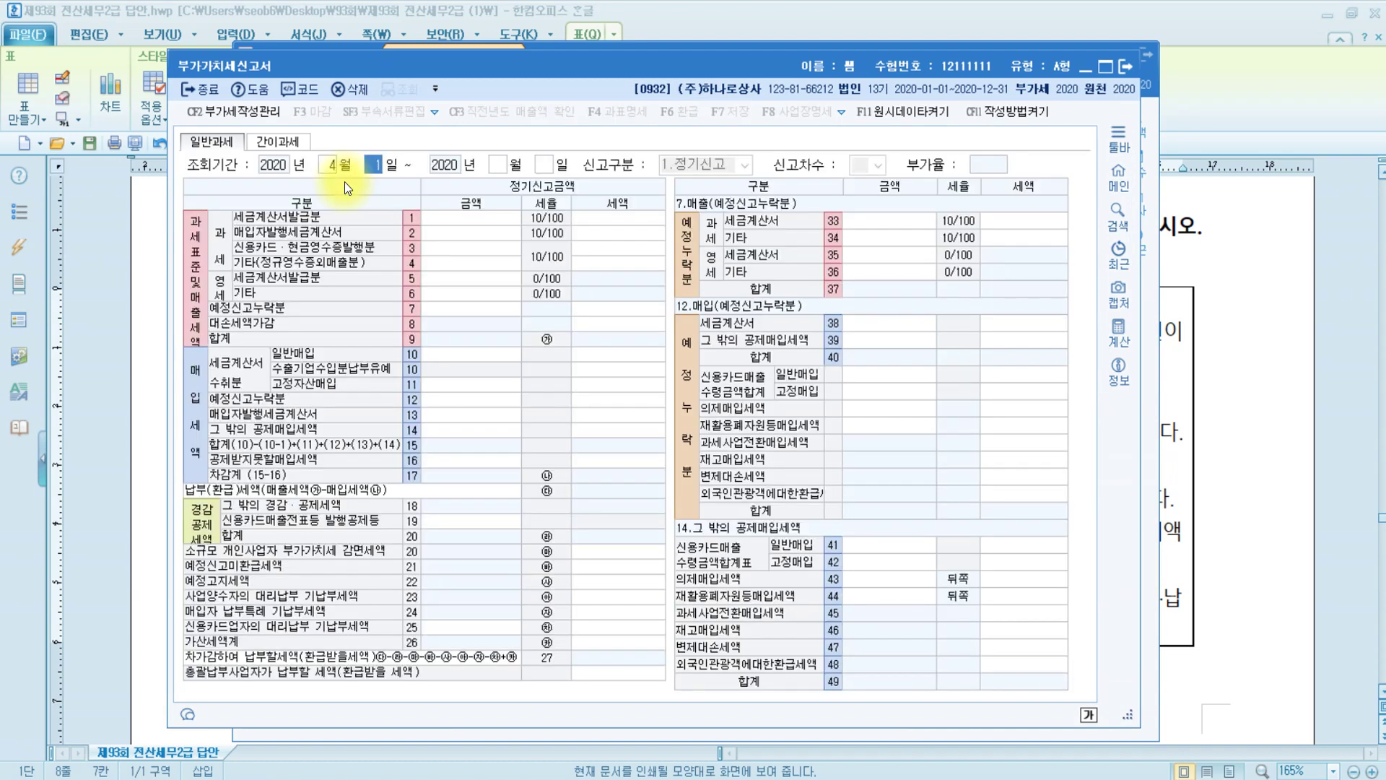
pyautogui.press('Return')
pyautogui.press('Return')
pyautogui.press('Return')
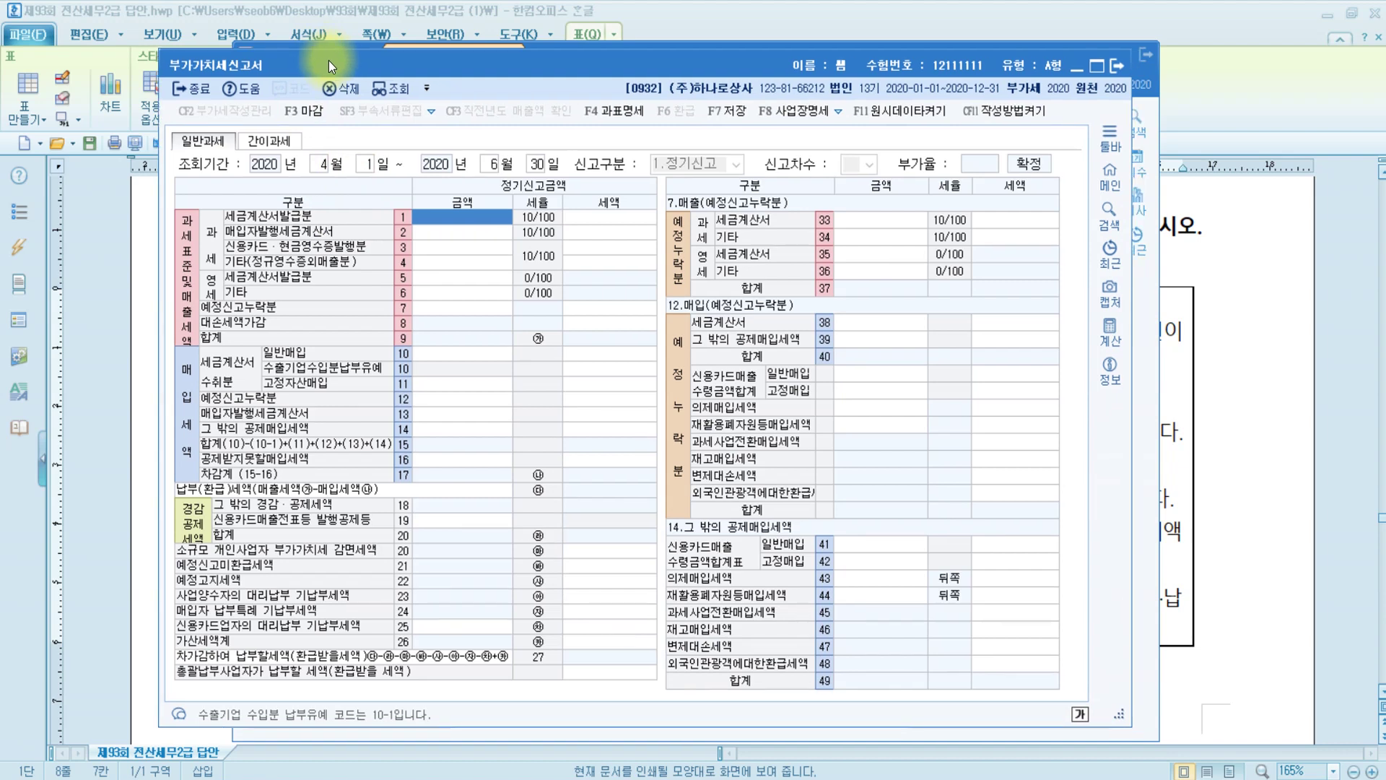
pyautogui.moveTo(328, 59); pyautogui.dragTo(239, 15)
pyautogui.moveTo(1036, 672); pyautogui.dragTo(1368, 749)
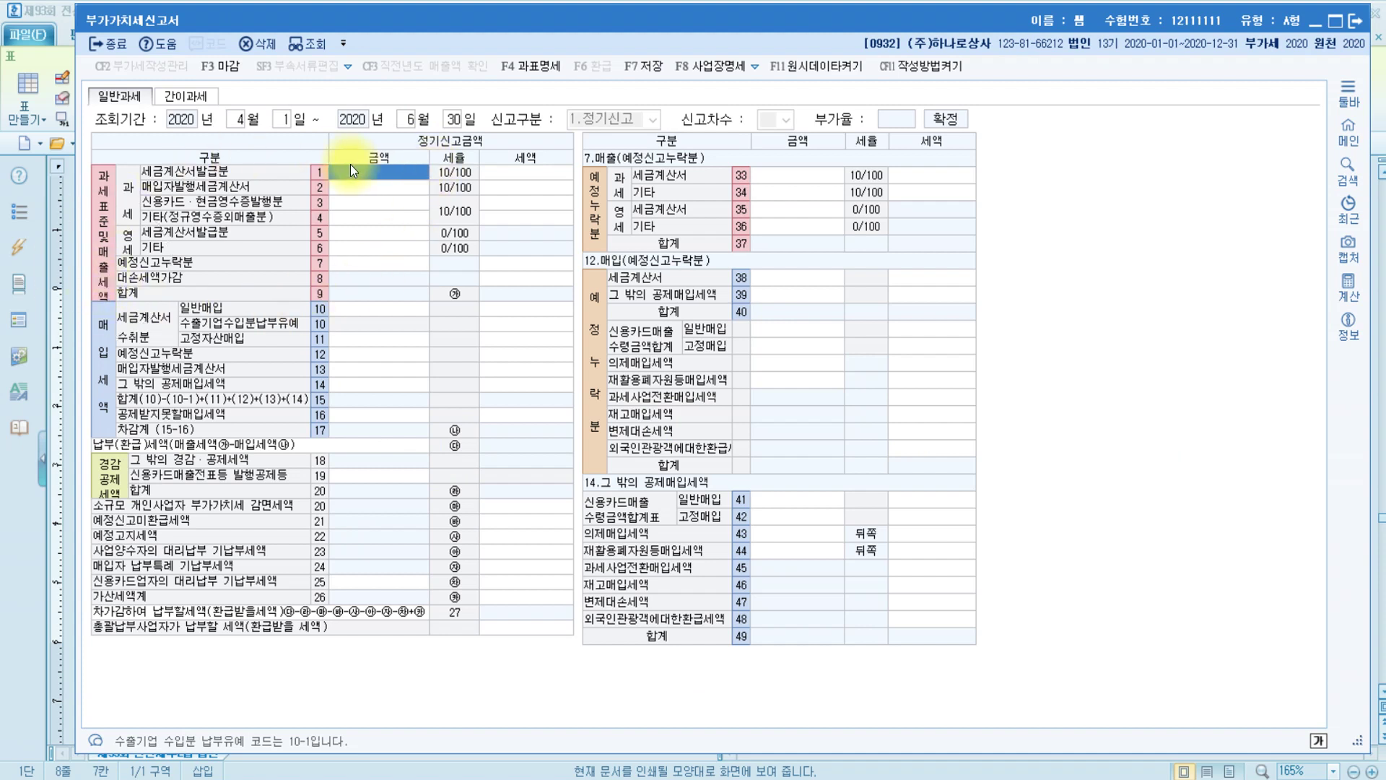
# Enter 250,000,000 of tax-invoice sales on line 1, giving 25,000,000 output tax
pyautogui.write('250000000')
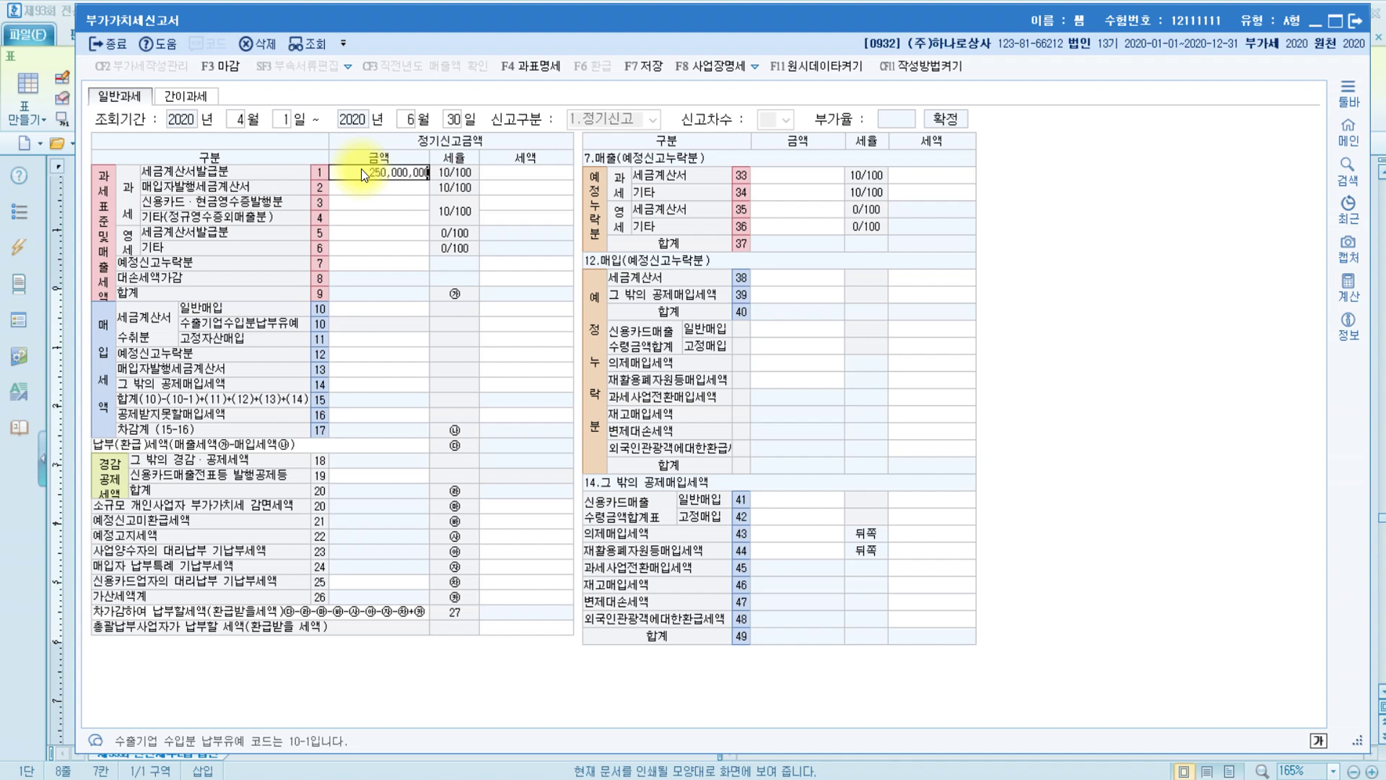
pyautogui.press('Return')
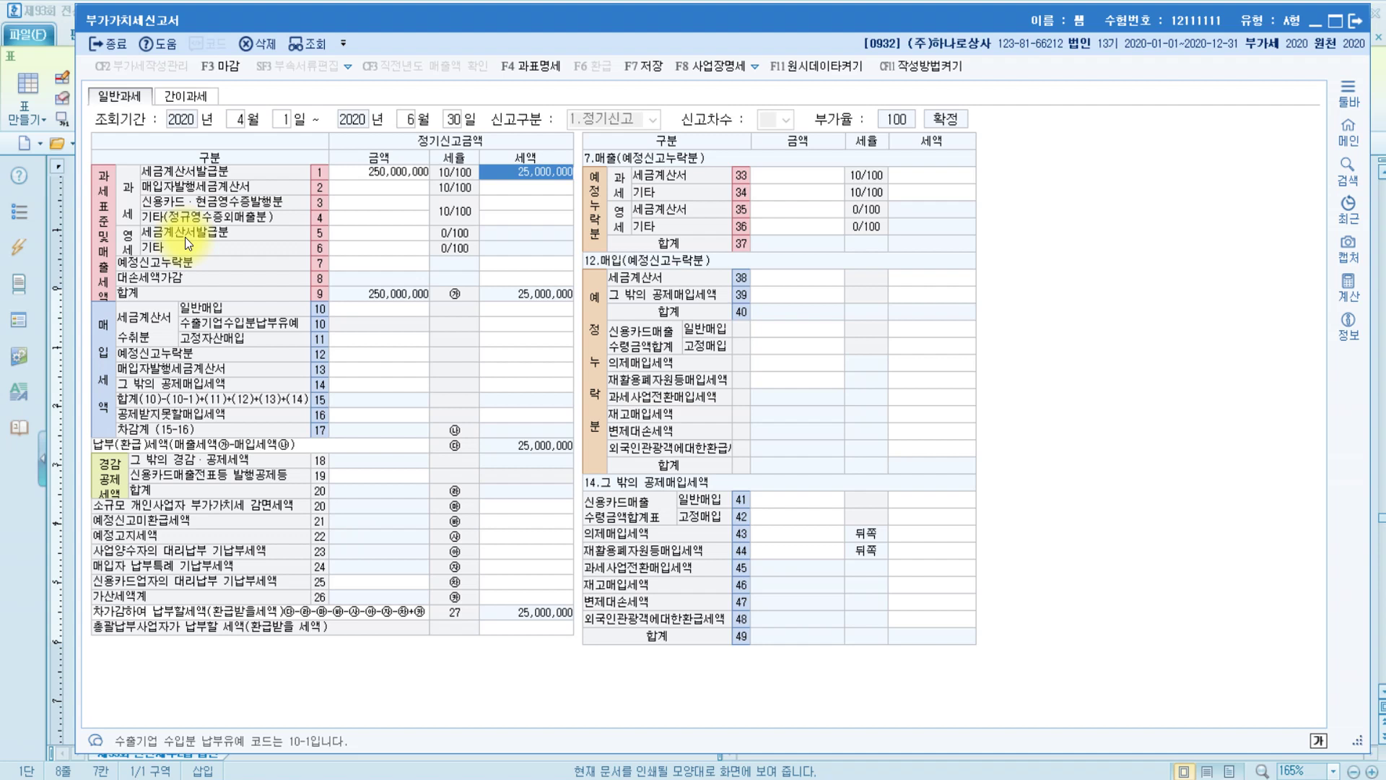
pyautogui.click(387, 219)
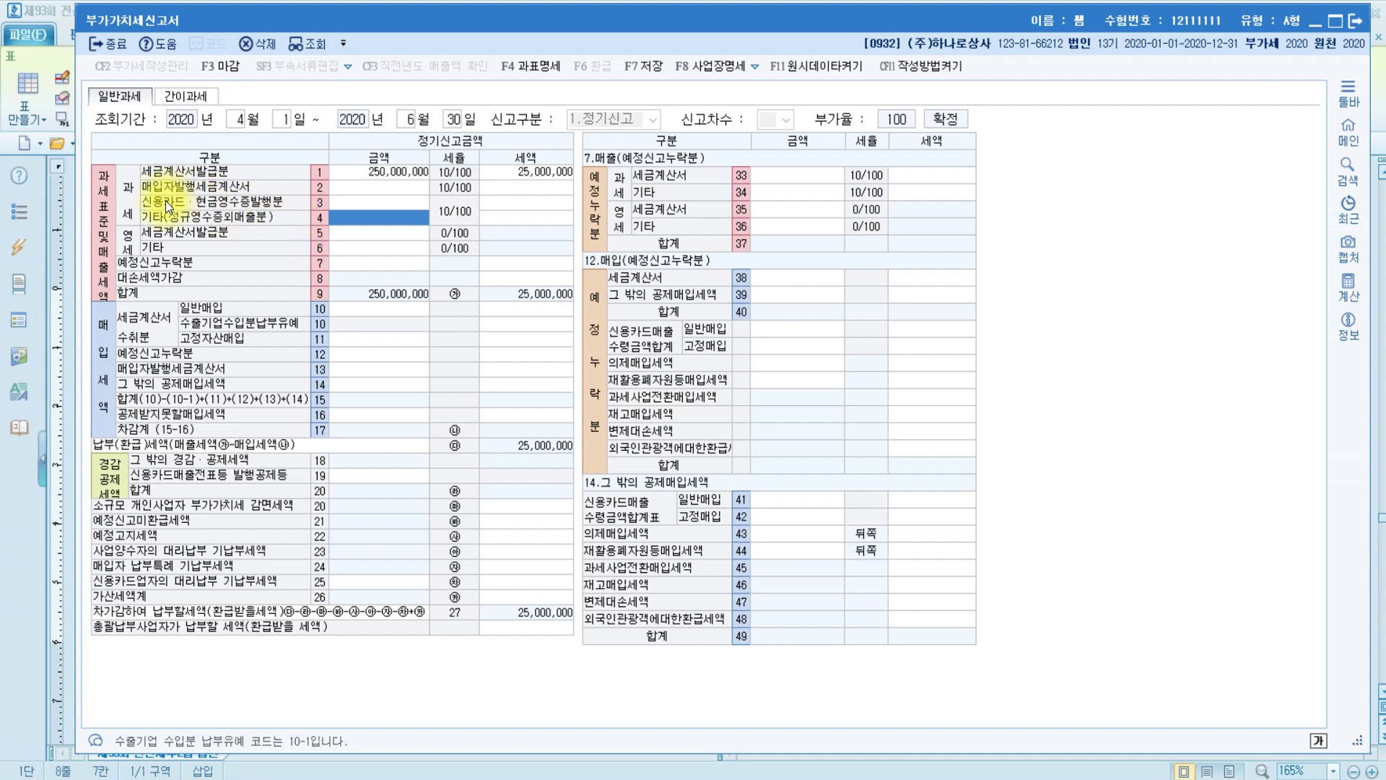
# Enter 9,000,000 of card and cash-receipt sales on line 3, correcting the initial 6,000,000
pyautogui.click(355, 203)
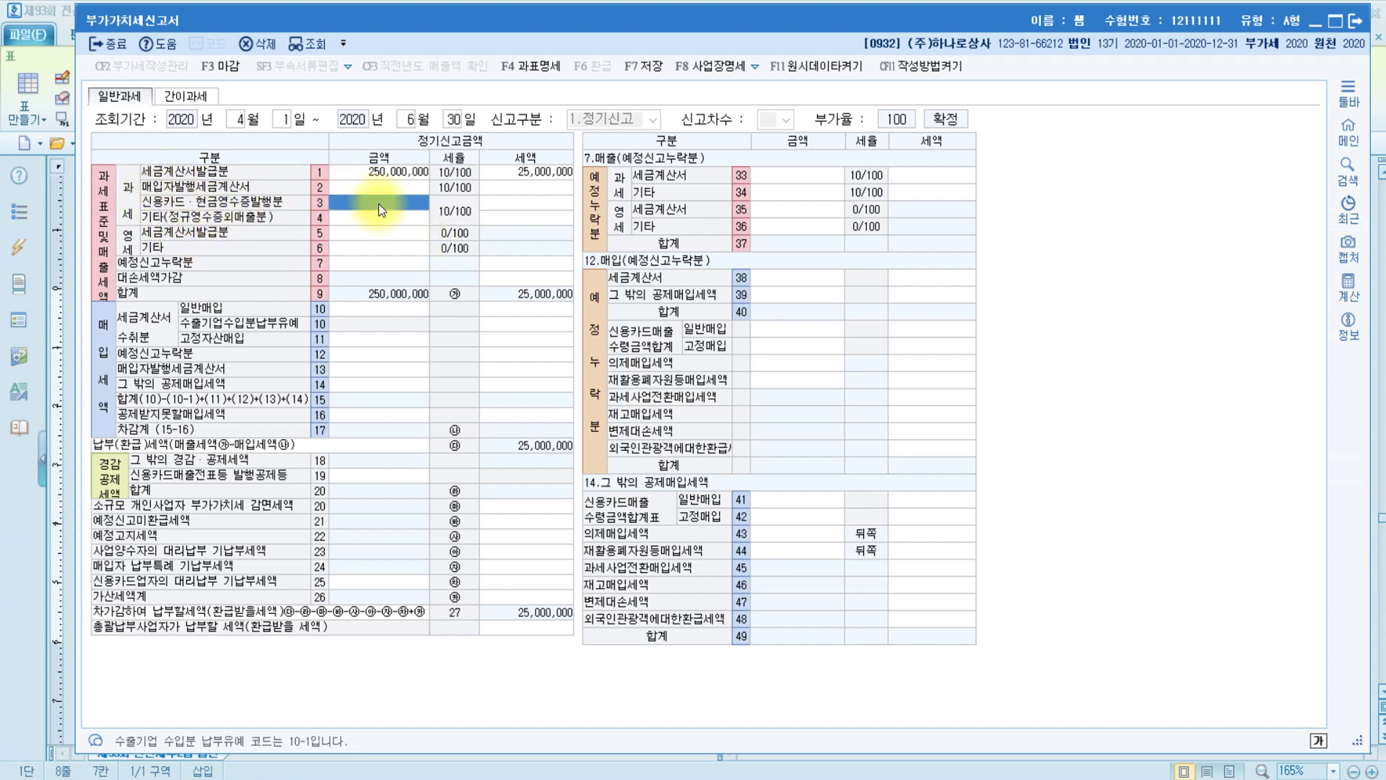
pyautogui.click(378, 204)
pyautogui.write('6000000')
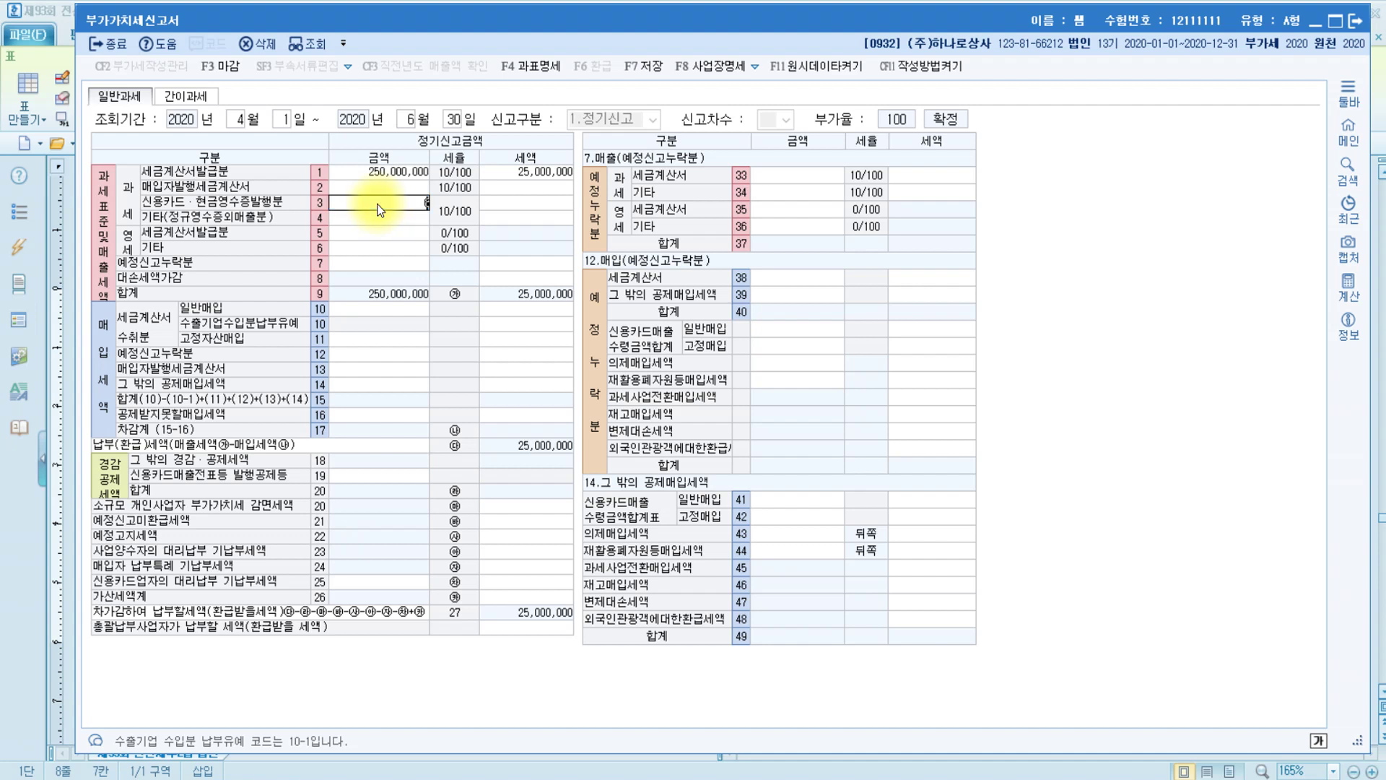
pyautogui.press('Return')
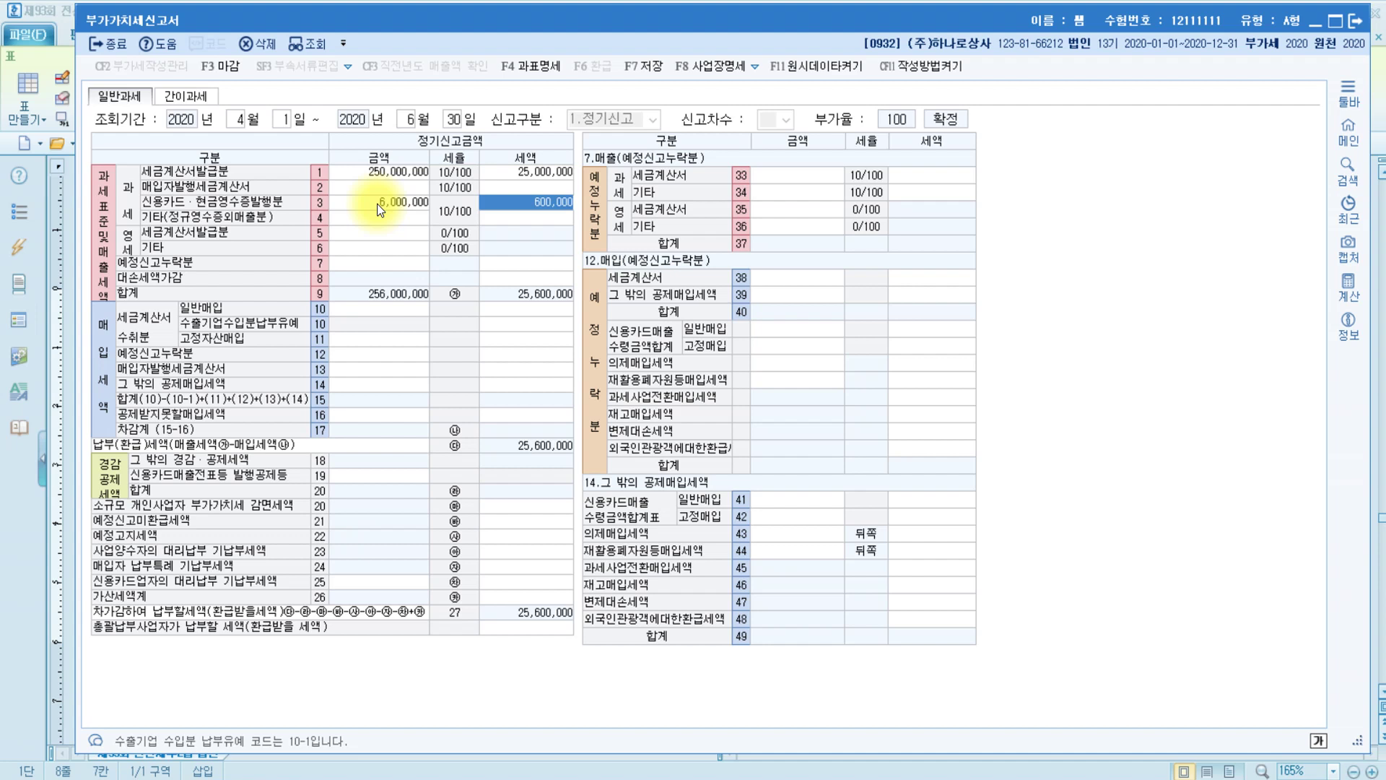
pyautogui.click(377, 203)
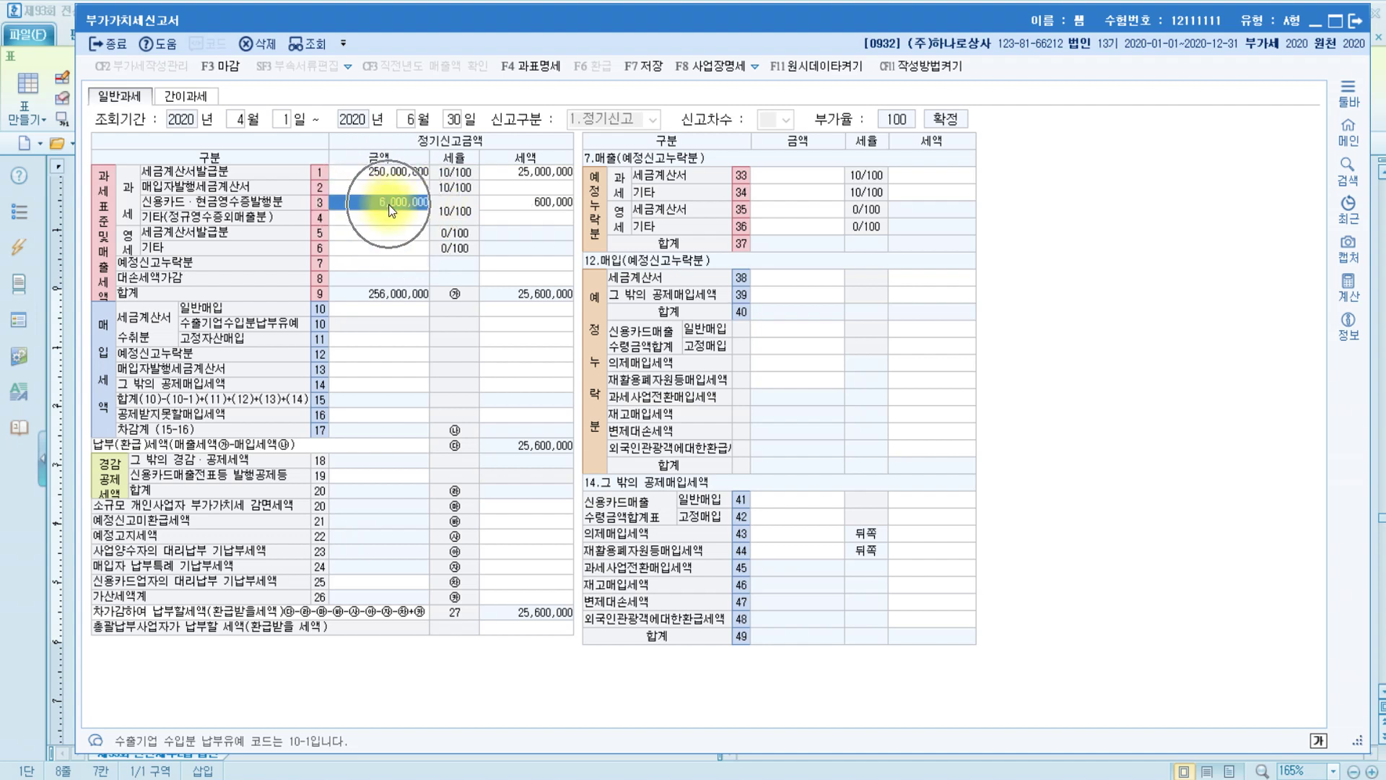
pyautogui.write('9000000')
pyautogui.press('Return')
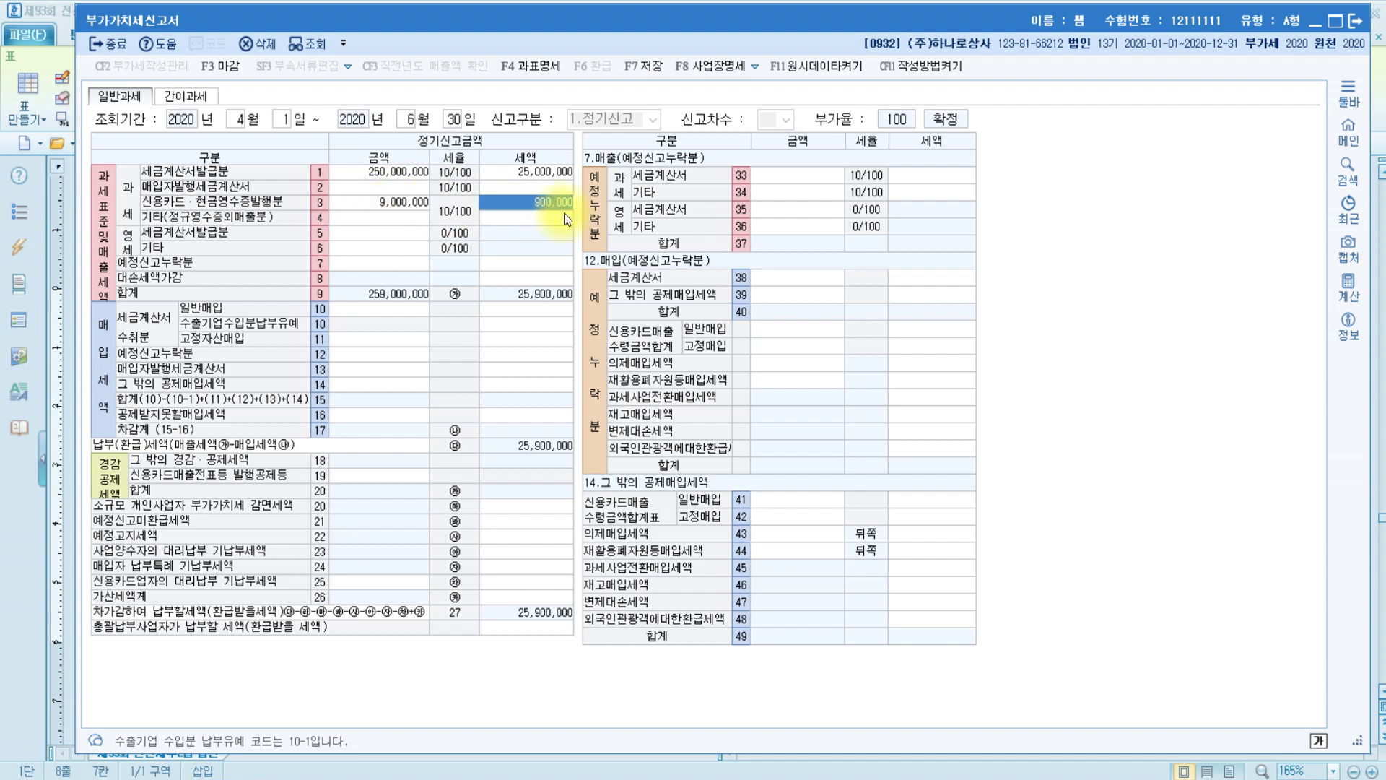
# Enter 1,000,000 of other sales on line 4, bringing the total to 260,000,000
pyautogui.click(403, 221)
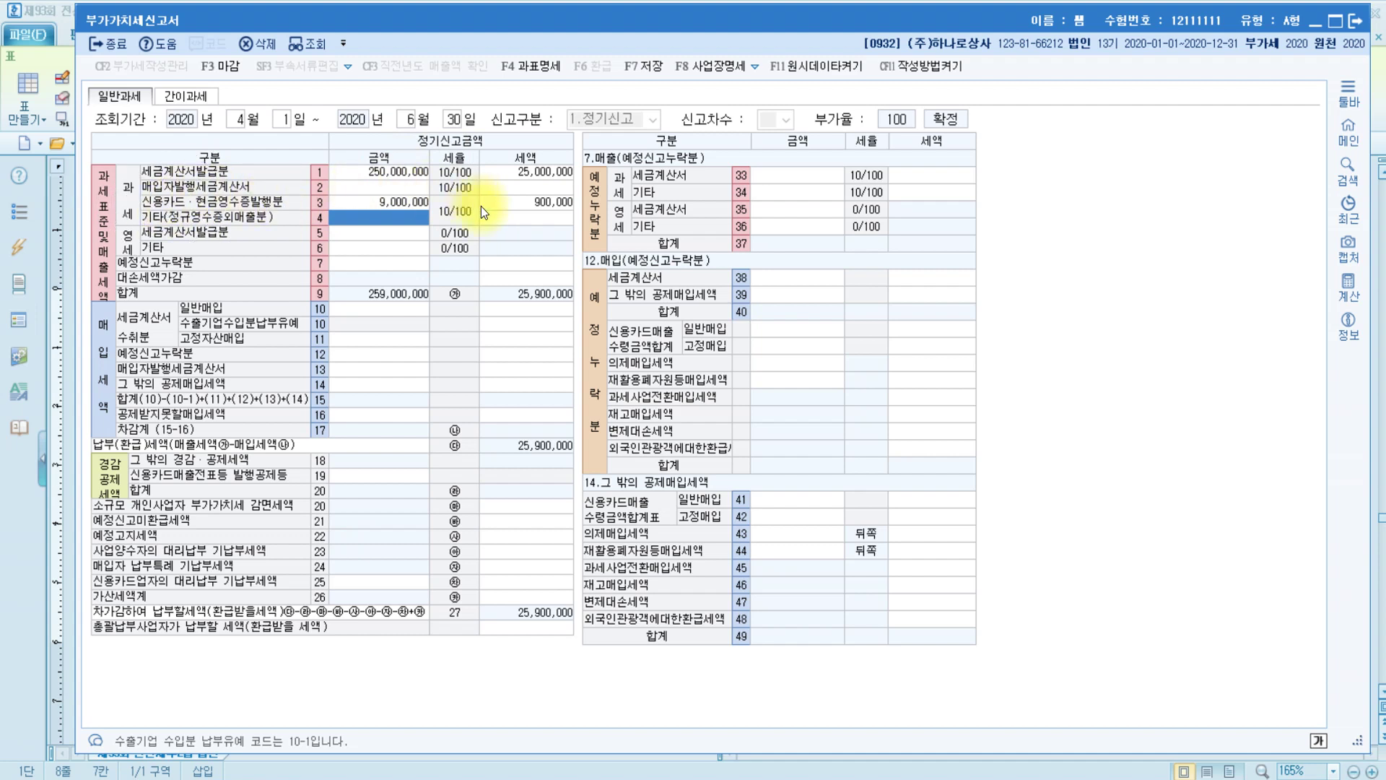
pyautogui.click(361, 219)
pyautogui.write('1000000')
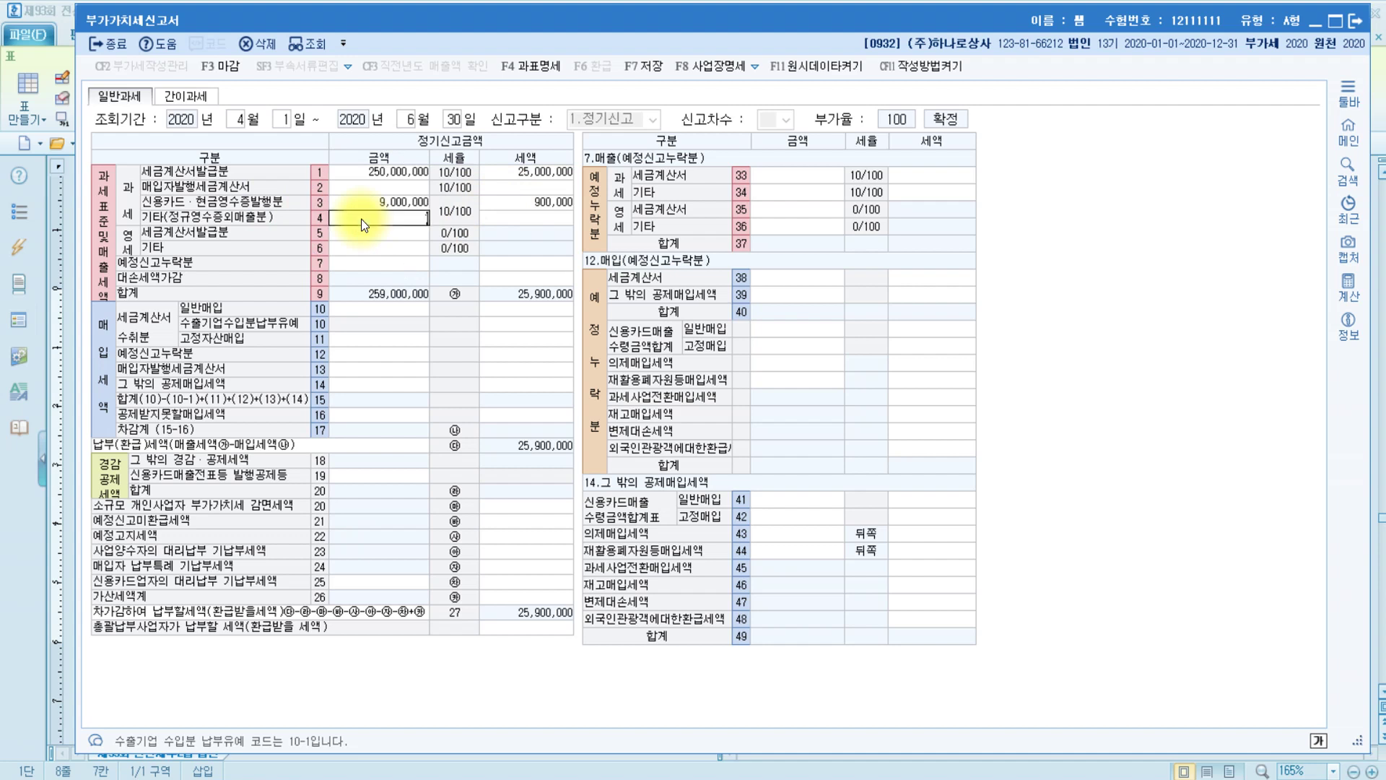
pyautogui.press('Return')
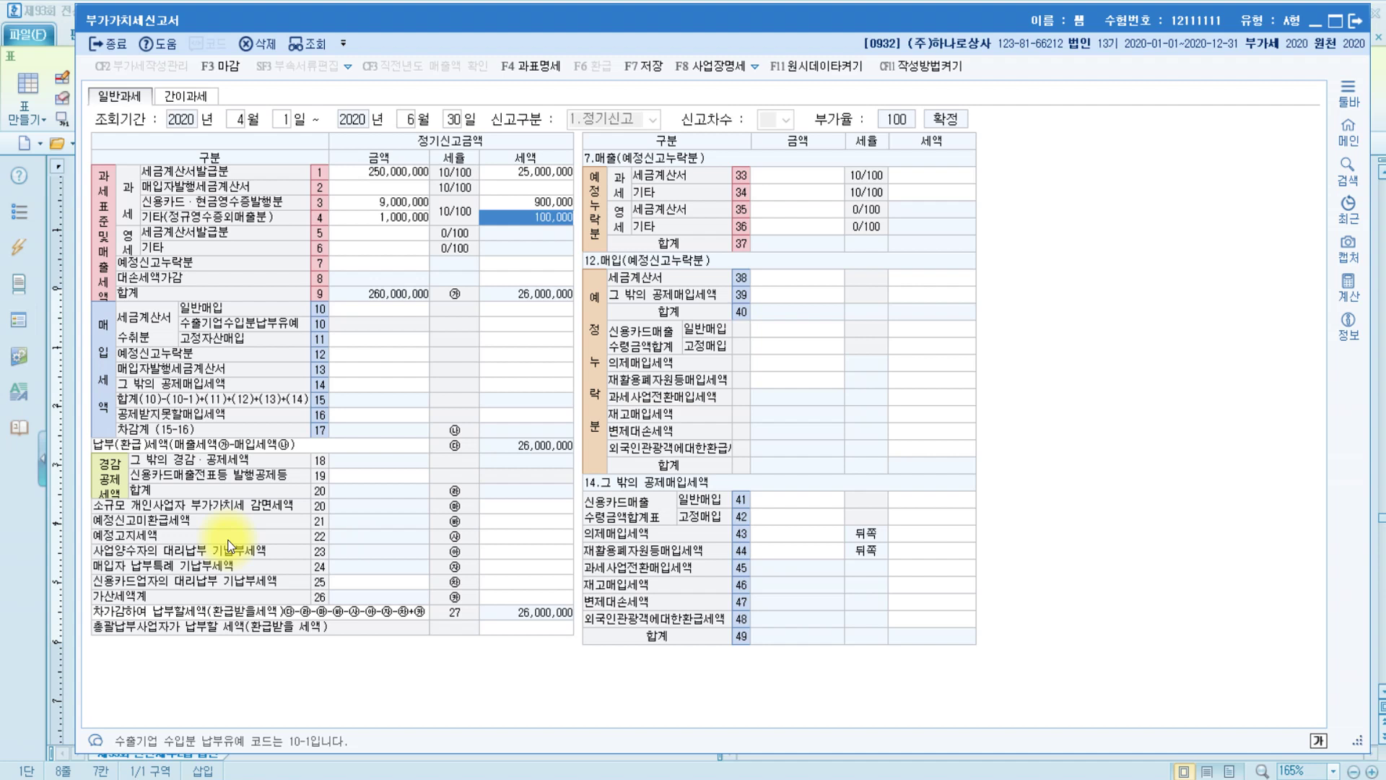
# Enter 52,500,000 of zero-rated other sales on line 6, raising total sales to 312,500,000
pyautogui.click(128, 248)
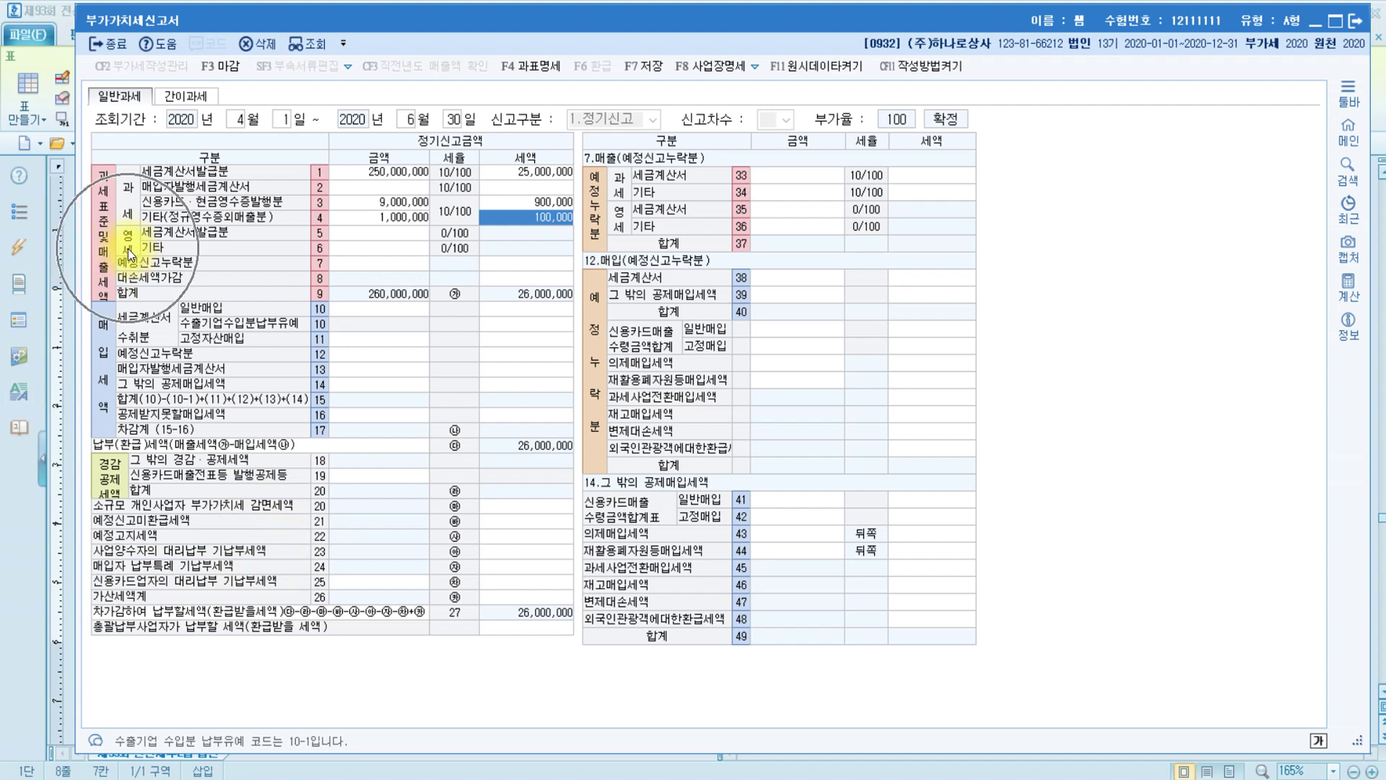
pyautogui.click(377, 250)
pyautogui.write('52500000')
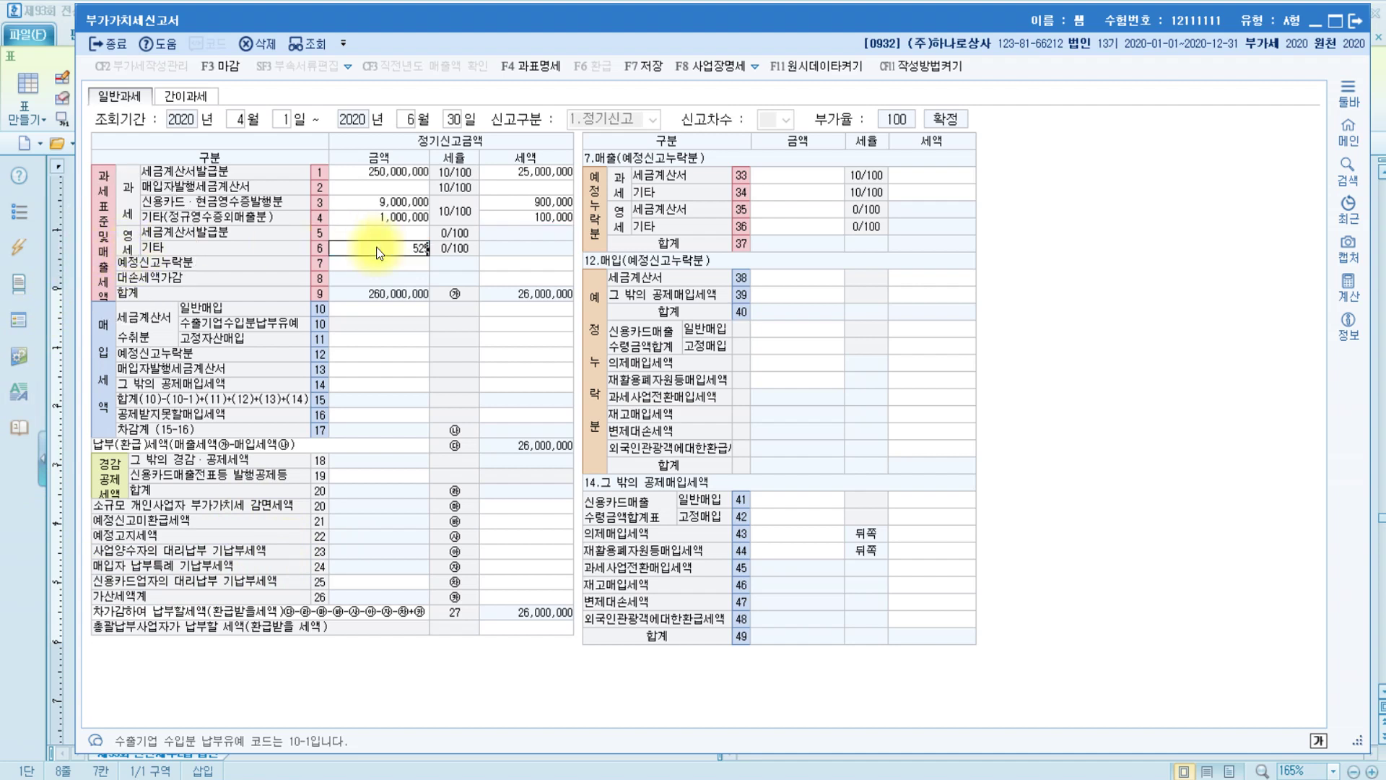
pyautogui.press('Return')
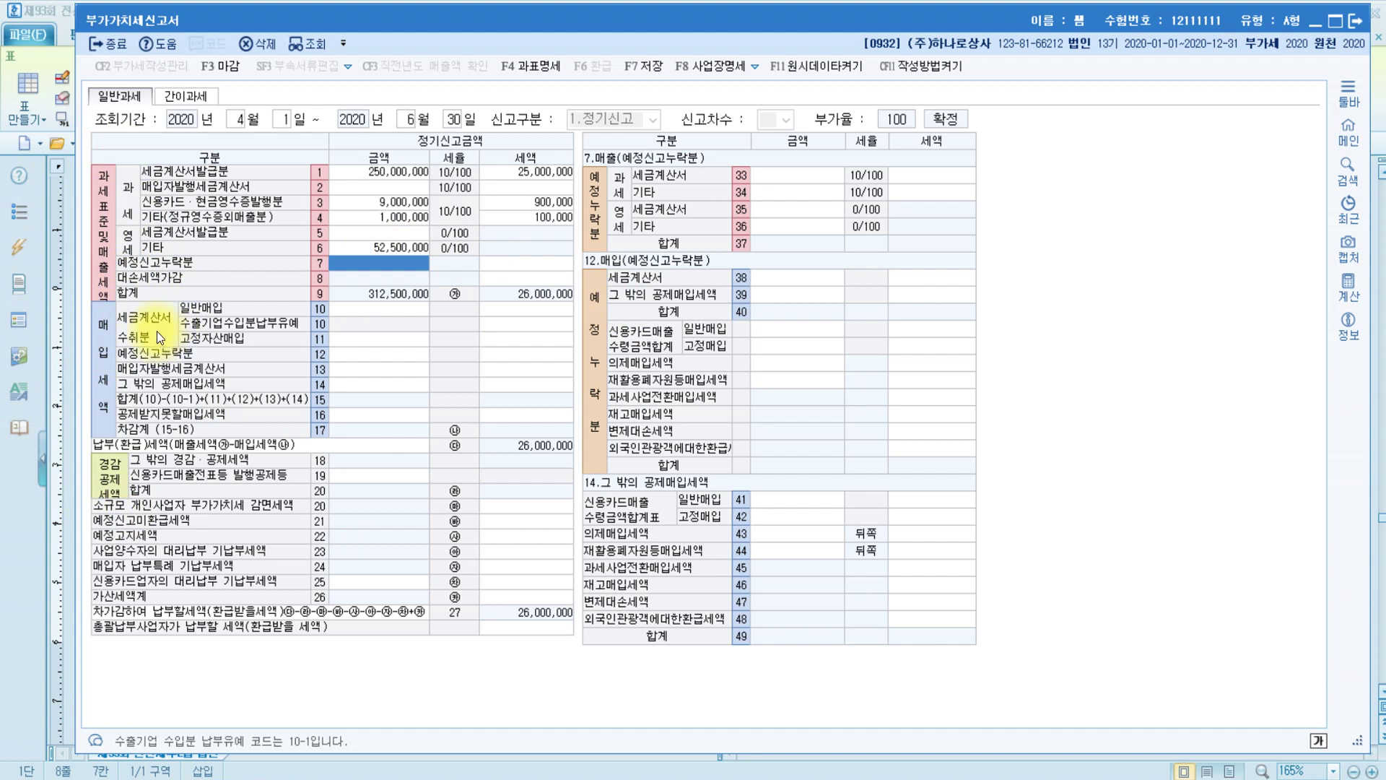
# Record 145,000,000 of general purchase invoices with 14,500,000 input tax on line 10
pyautogui.click(382, 309)
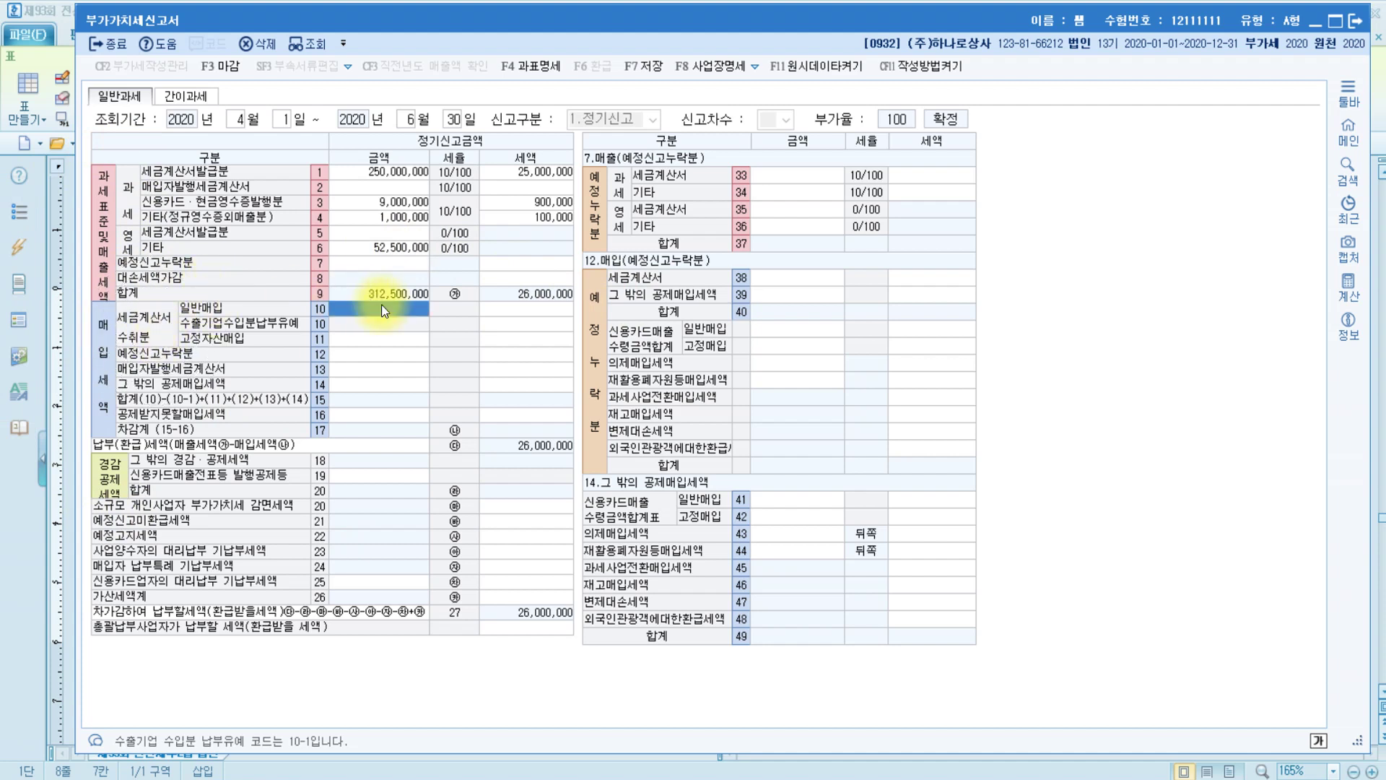
pyautogui.write('14')
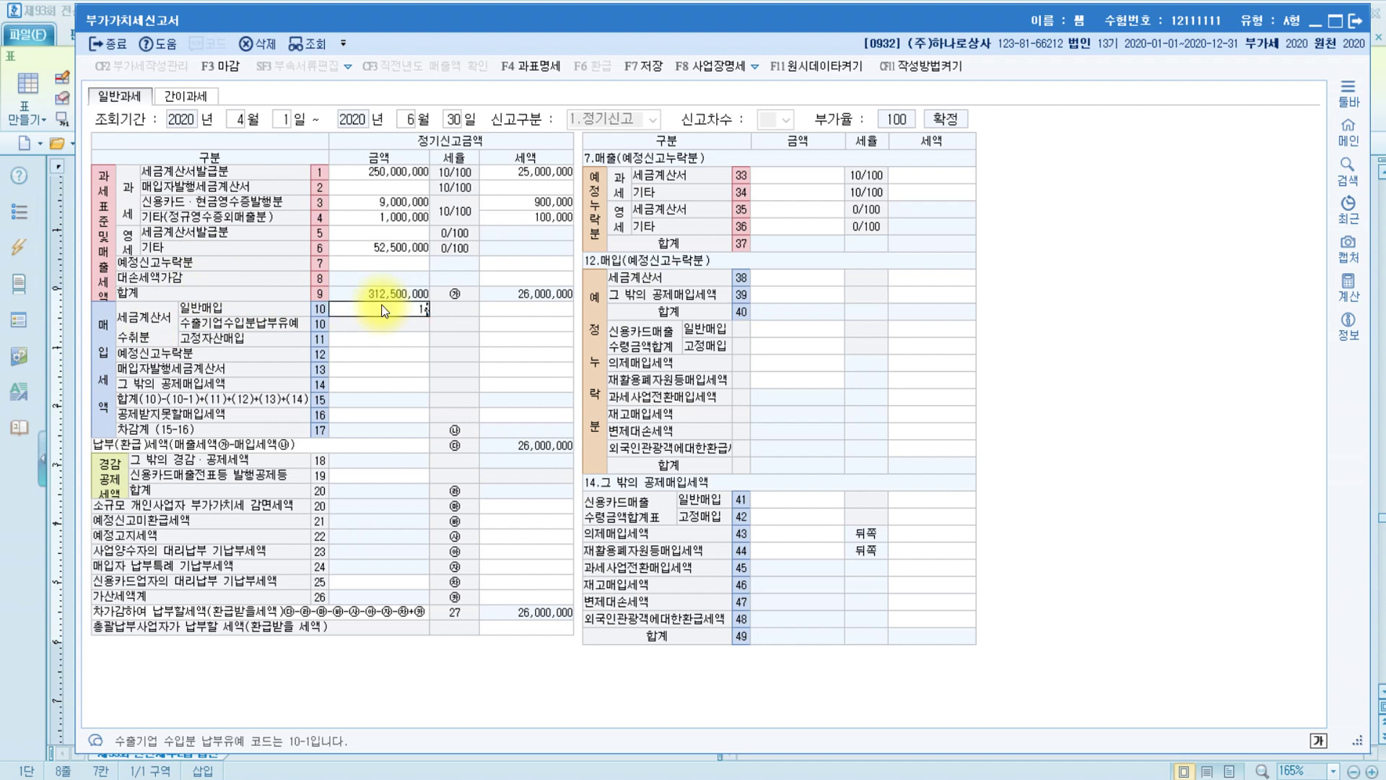
pyautogui.write('5,000,000')
pyautogui.press('Return')
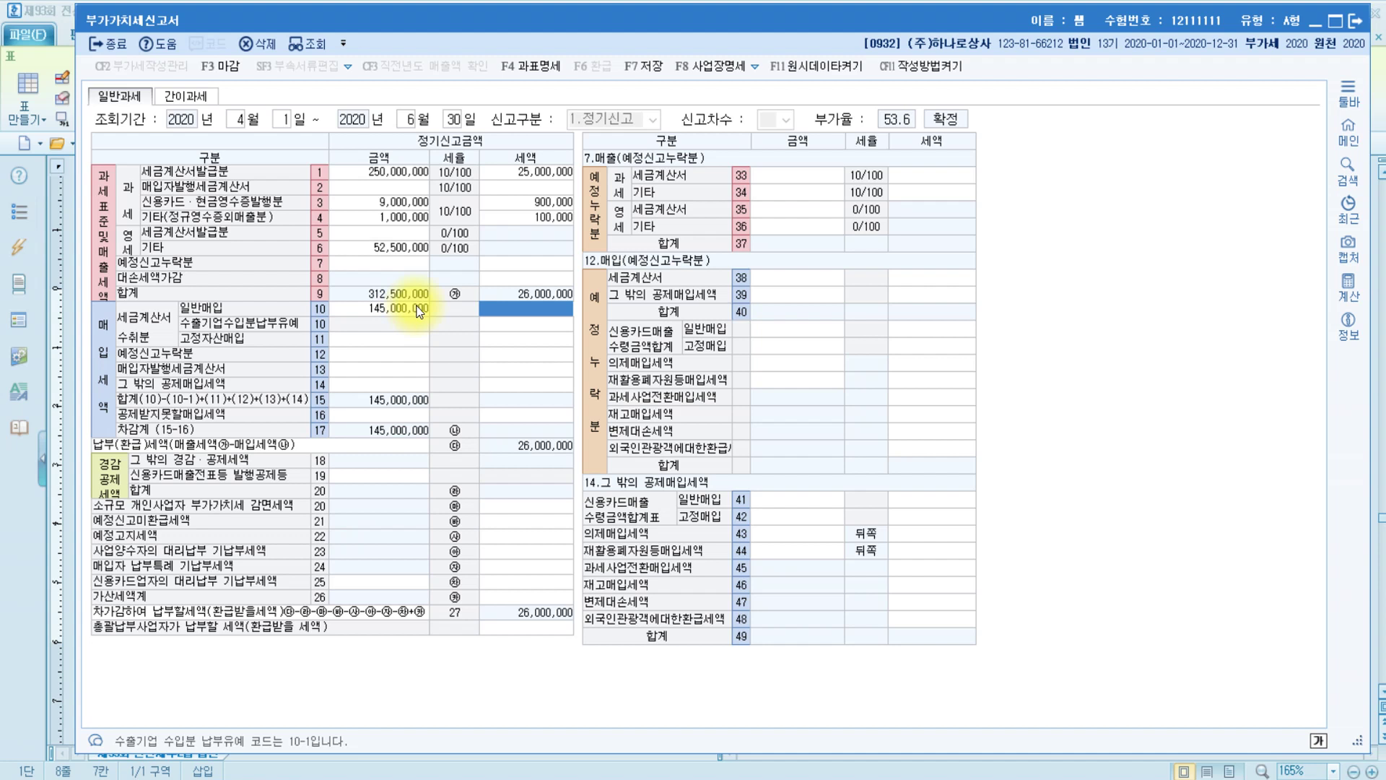
pyautogui.click(547, 308)
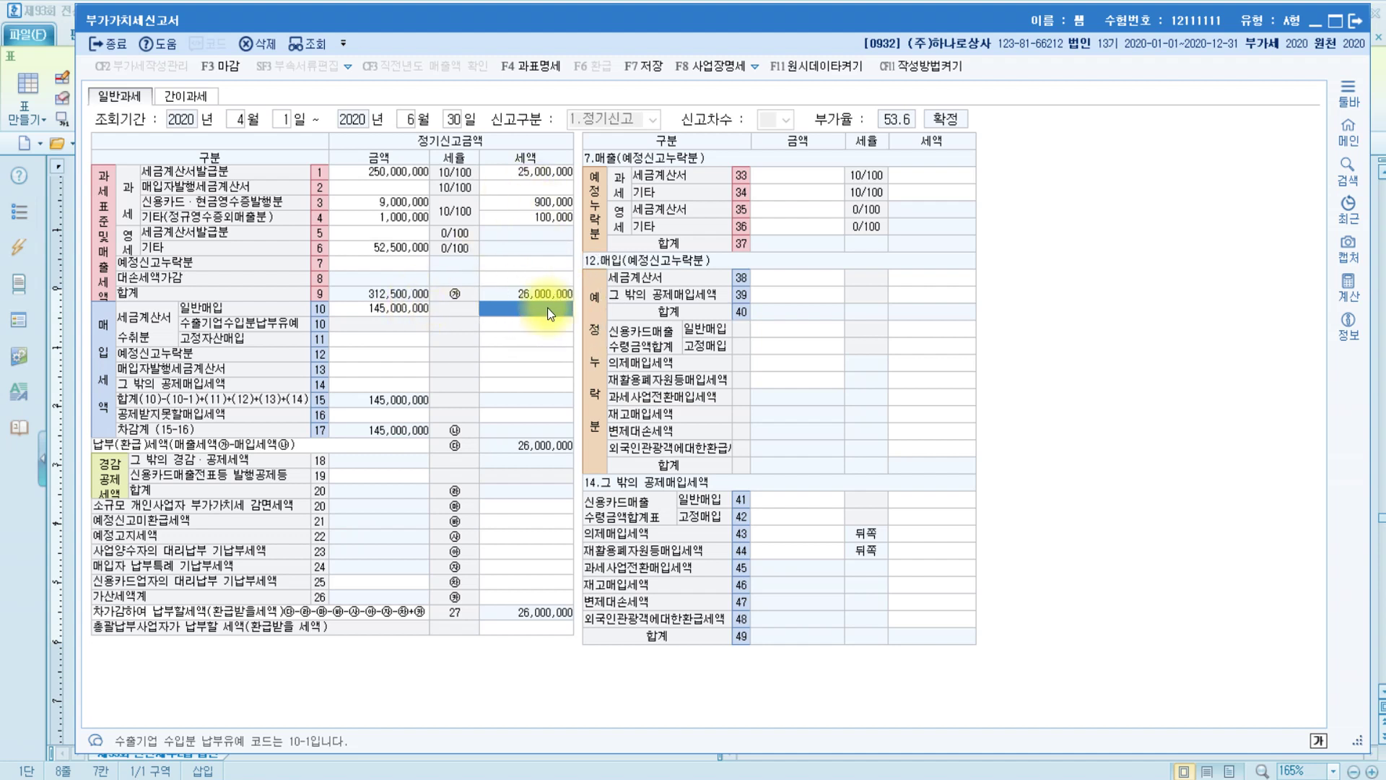
pyautogui.write('14')
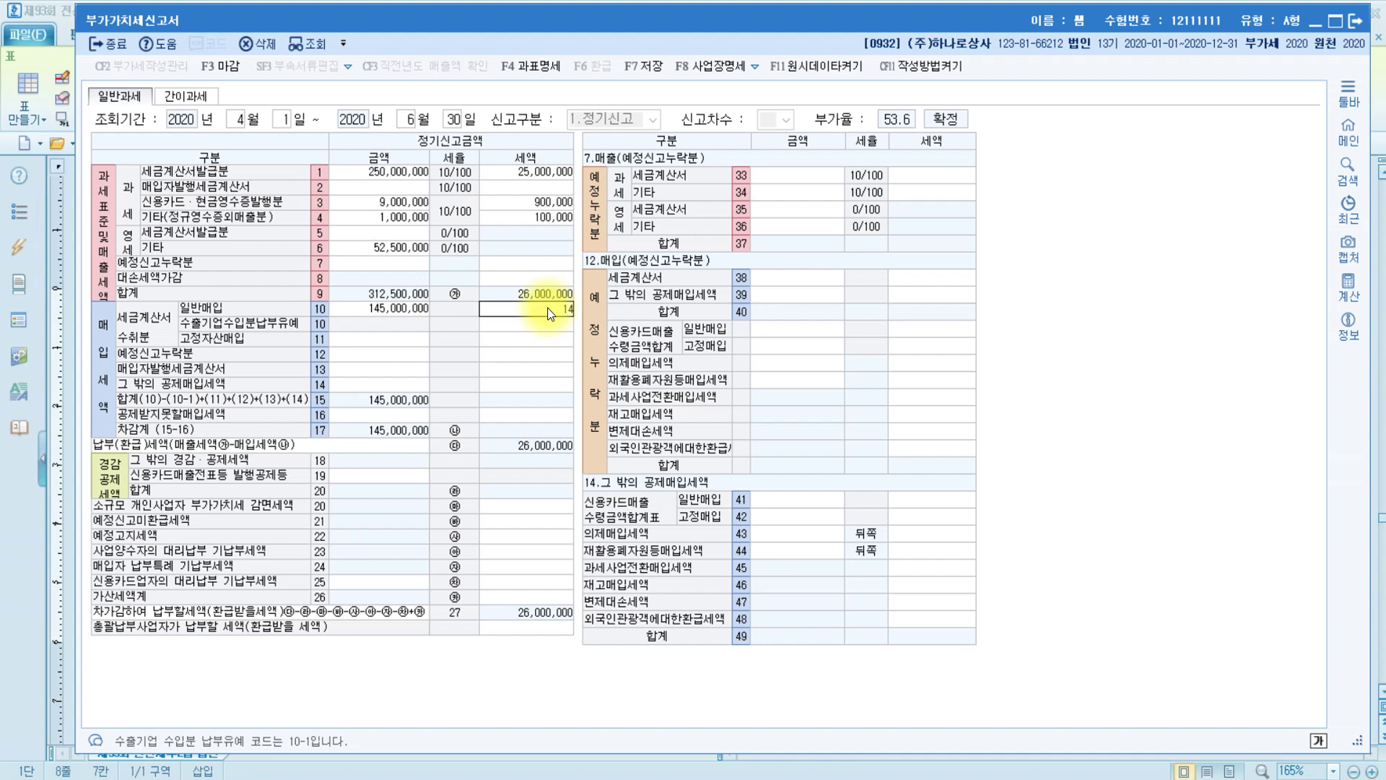
pyautogui.write(',500,000')
pyautogui.press('Return')
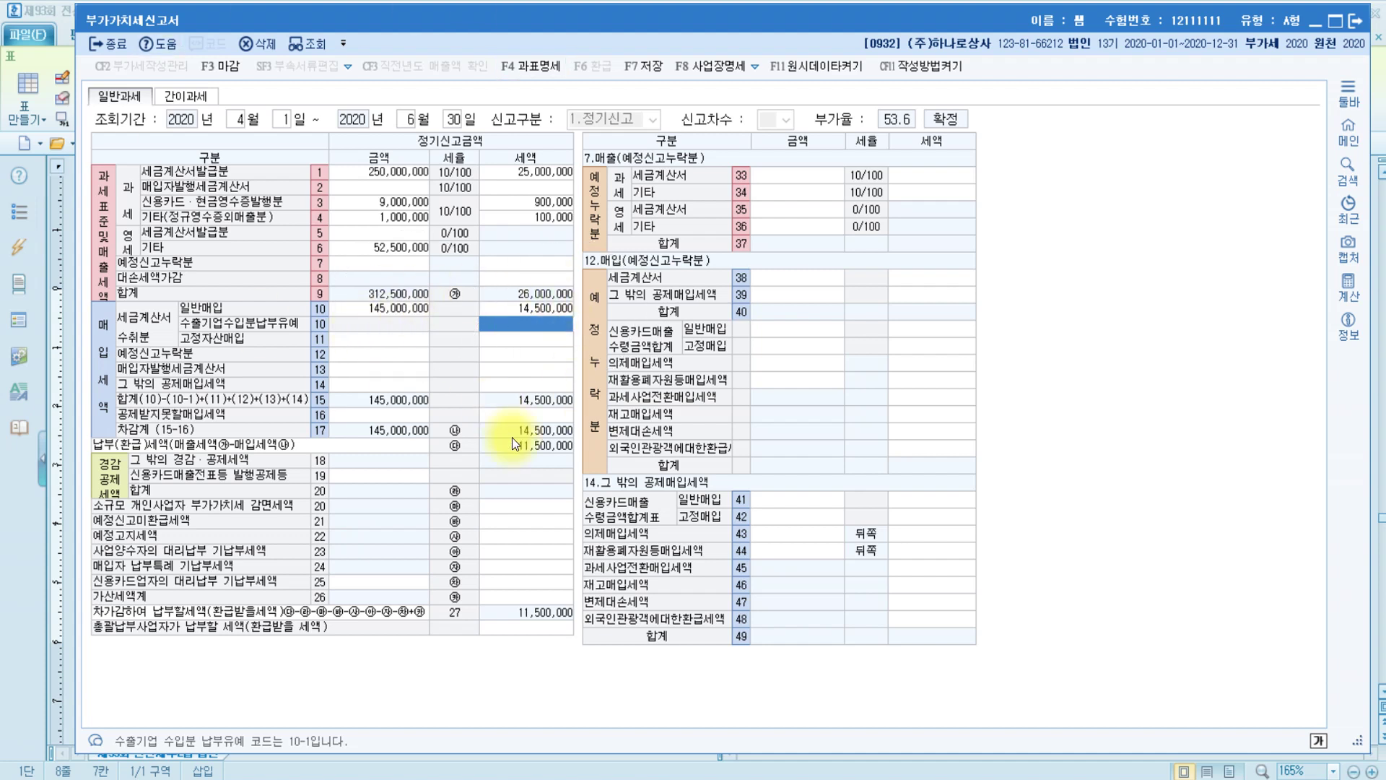
pyautogui.click(338, 414)
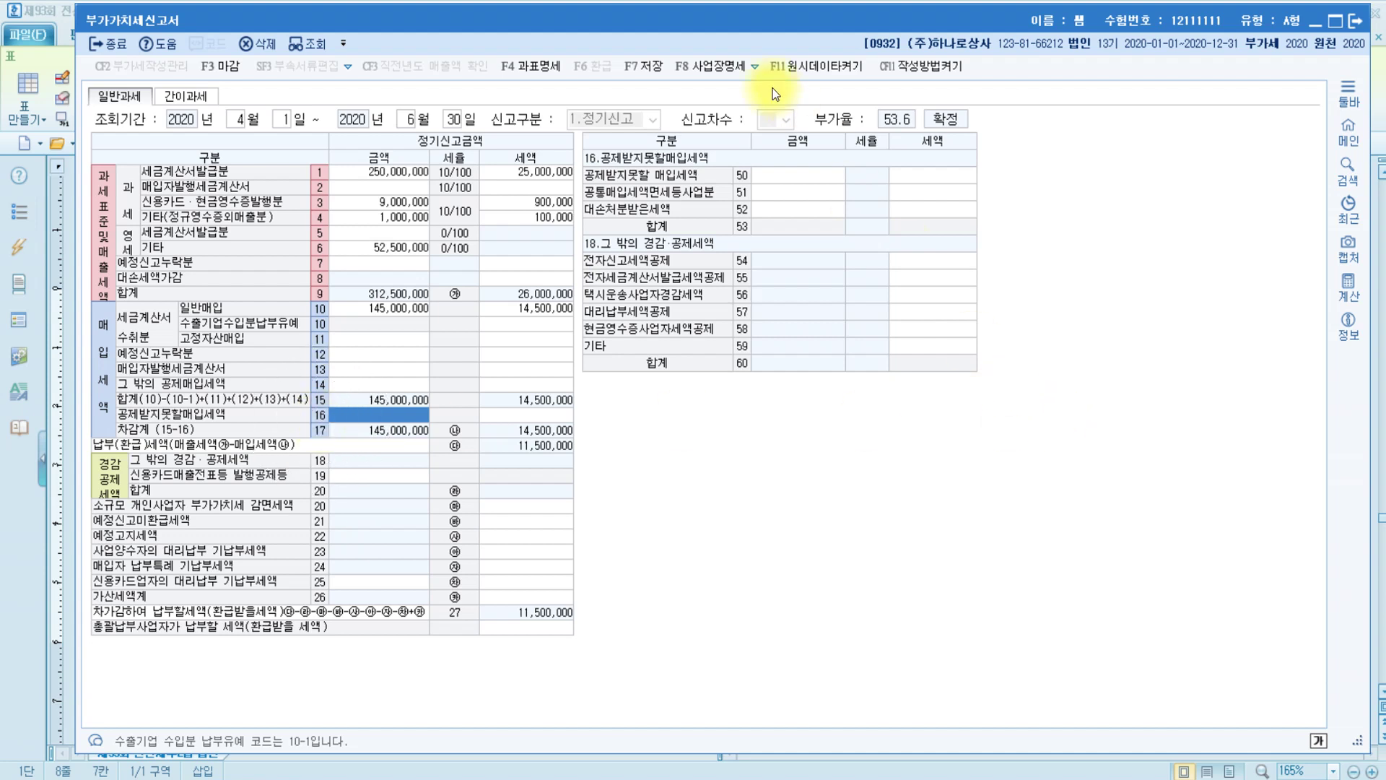
# Enter 30,000,000 of non-deductible purchases with 3,000,000 tax on row 50
pyautogui.click(799, 176)
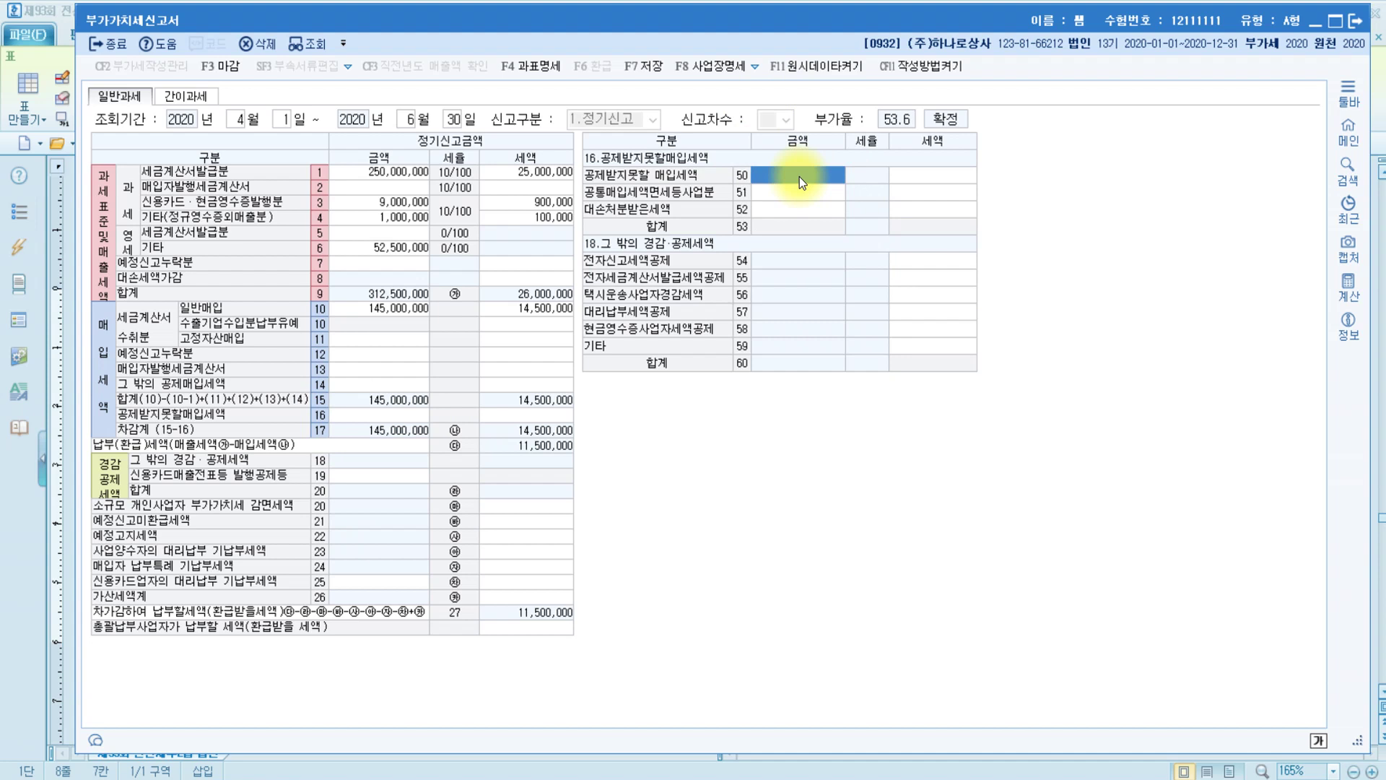
pyautogui.click(799, 176)
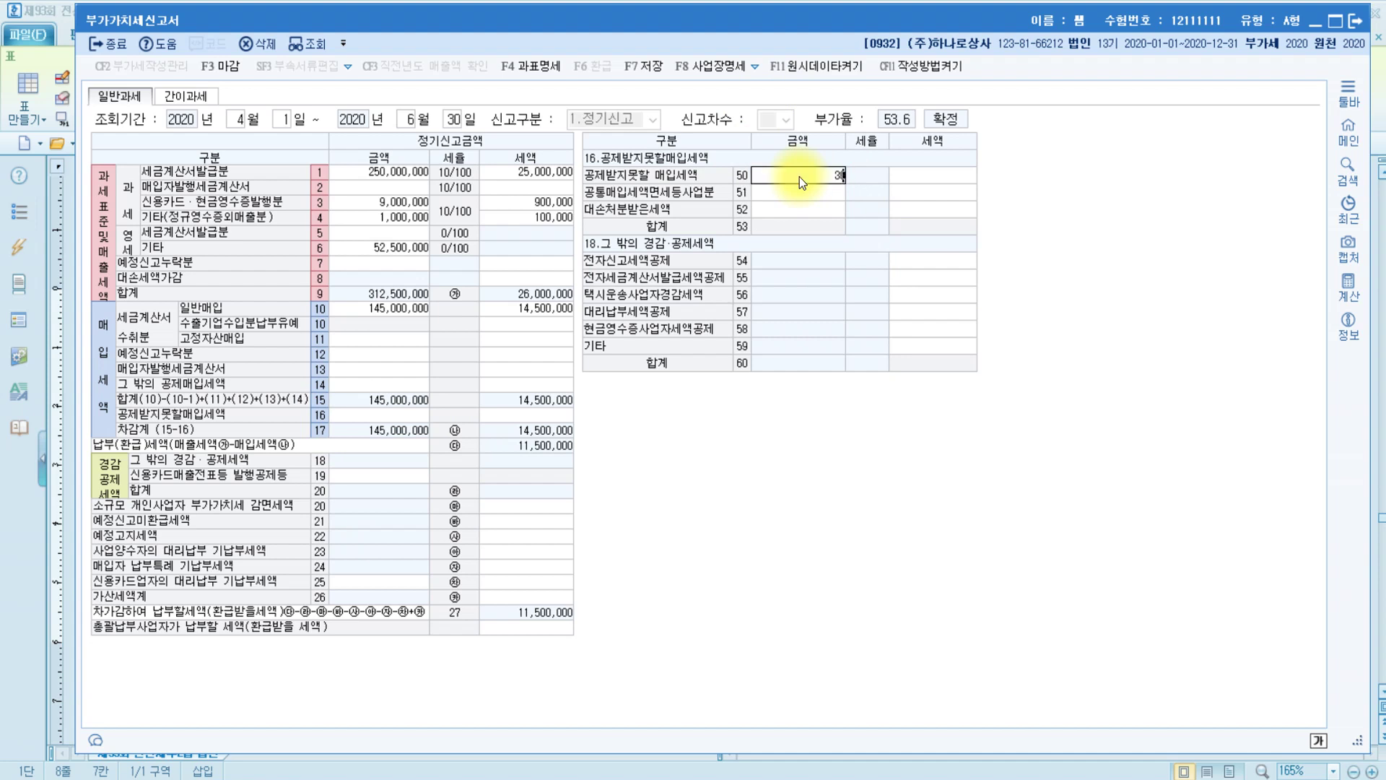
pyautogui.press('Return')
pyautogui.write('3000000')
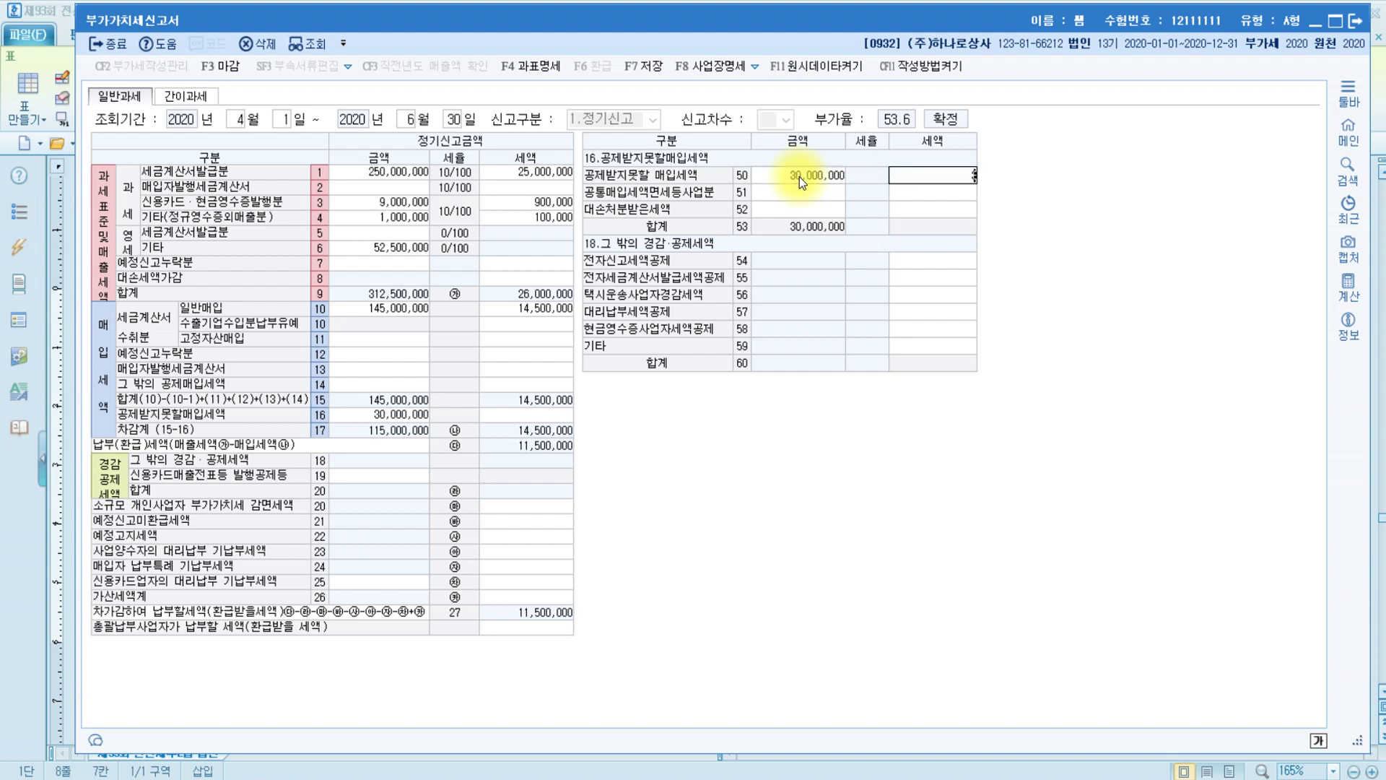
pyautogui.press('Return')
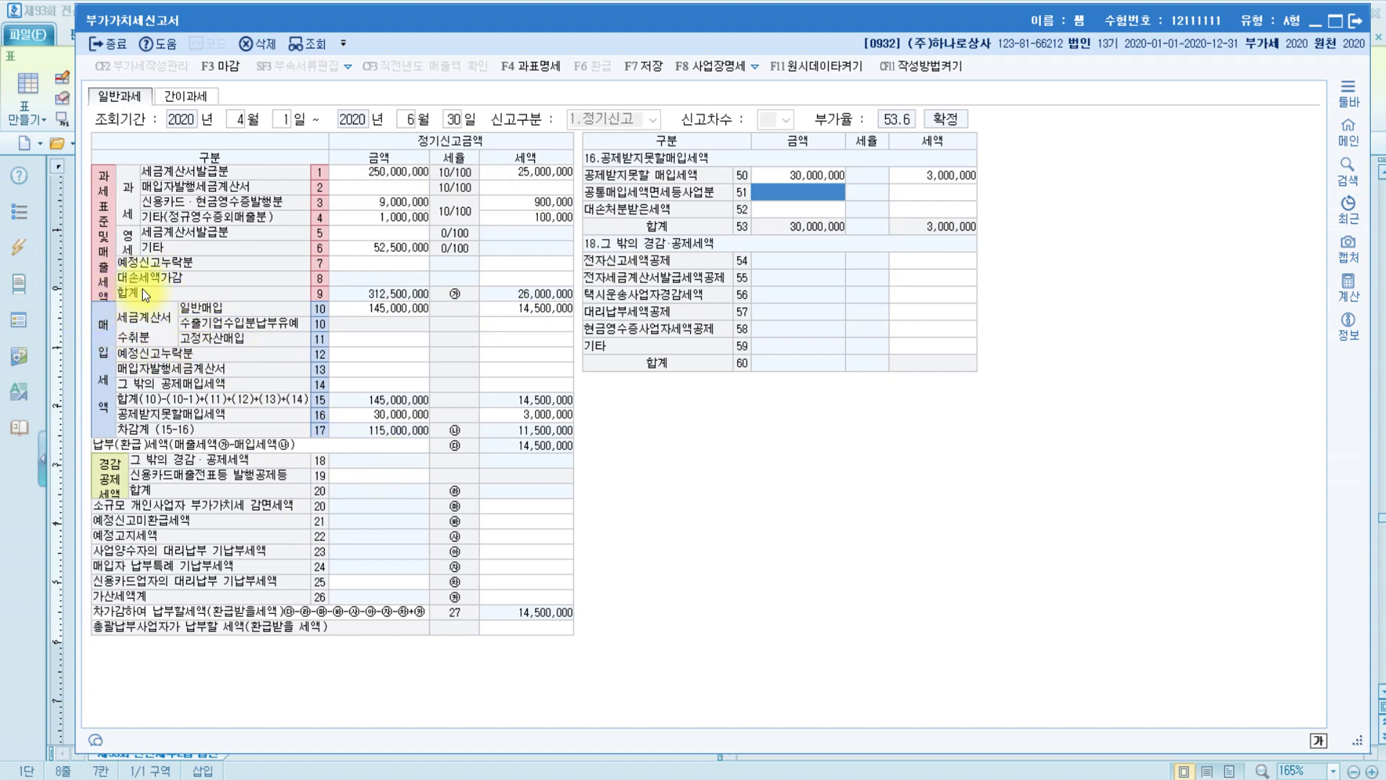
pyautogui.click(365, 386)
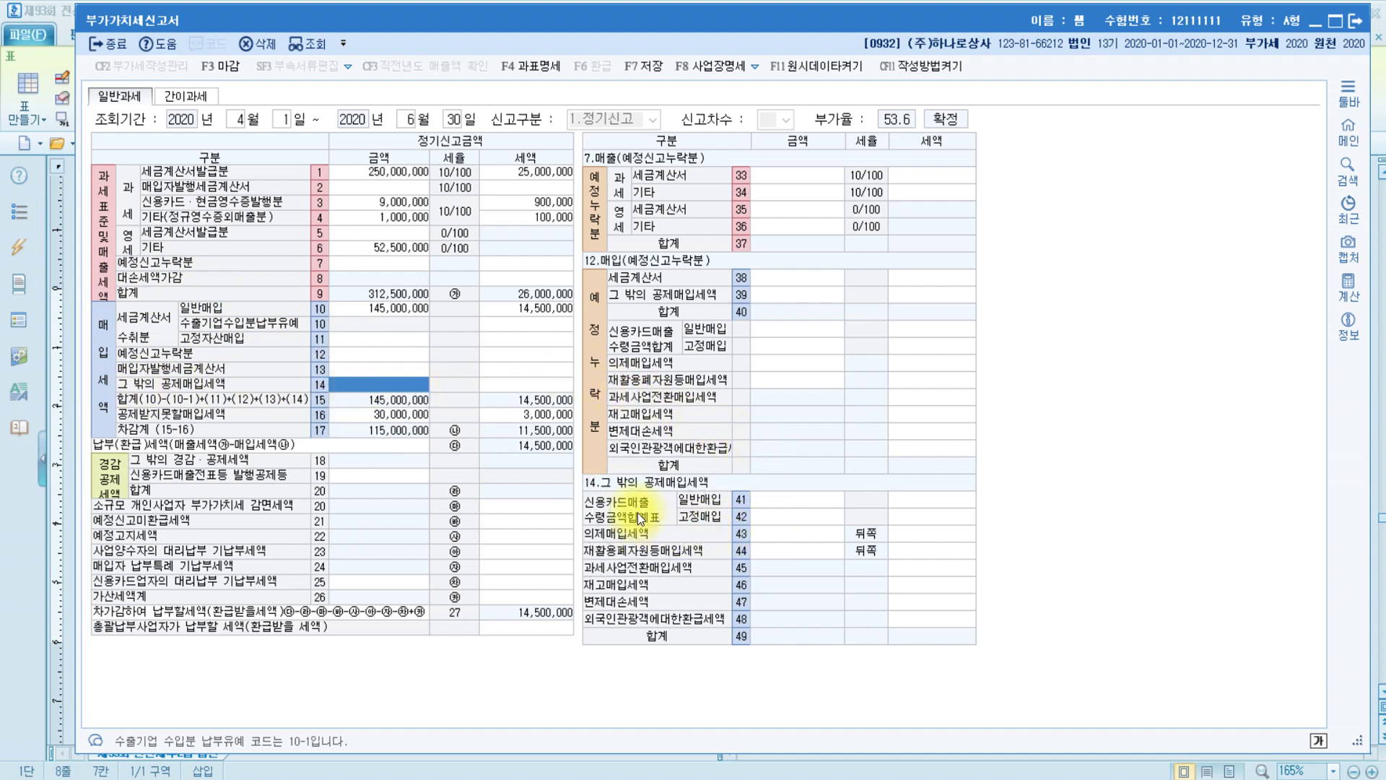
# Enter a 3,500,000 credit-card fixed-asset purchase with 350,000 tax on row 42
pyautogui.click(813, 495)
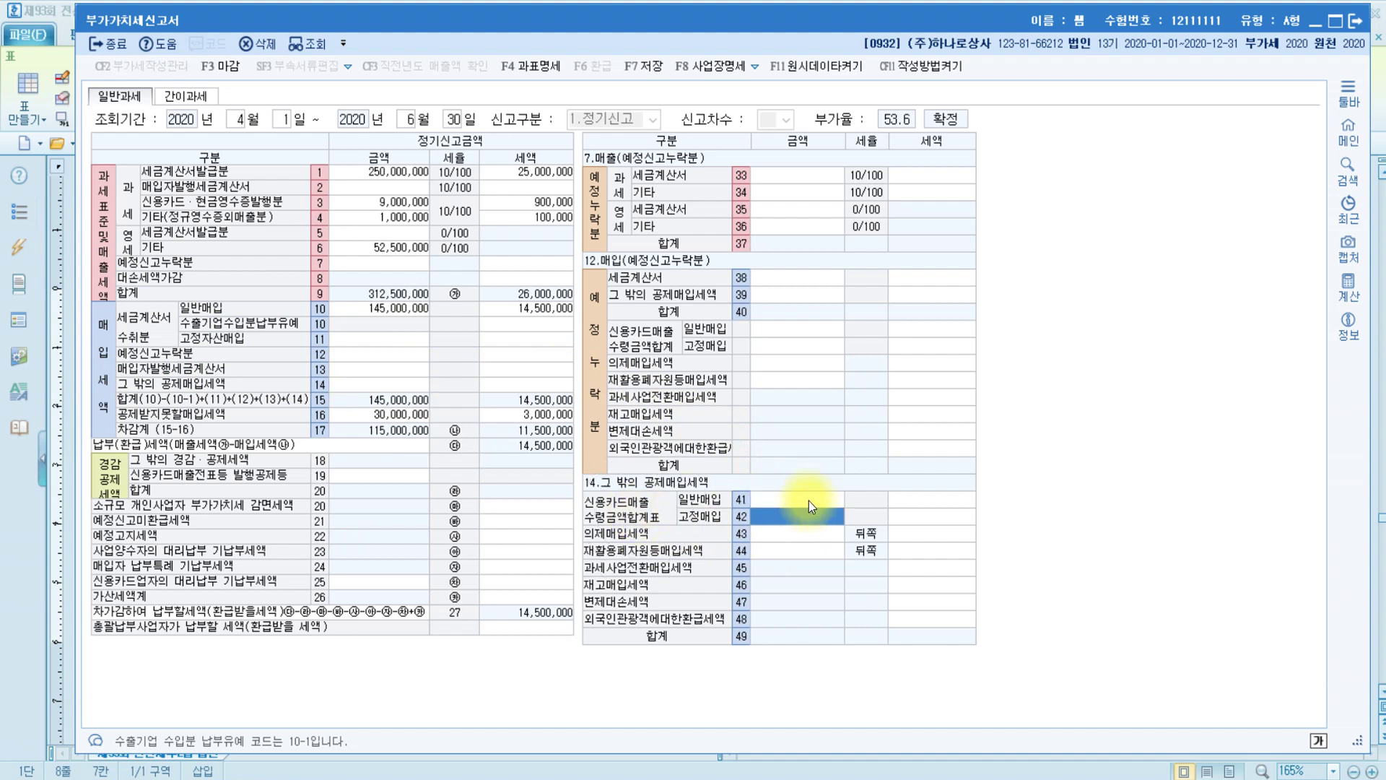
pyautogui.click(805, 518)
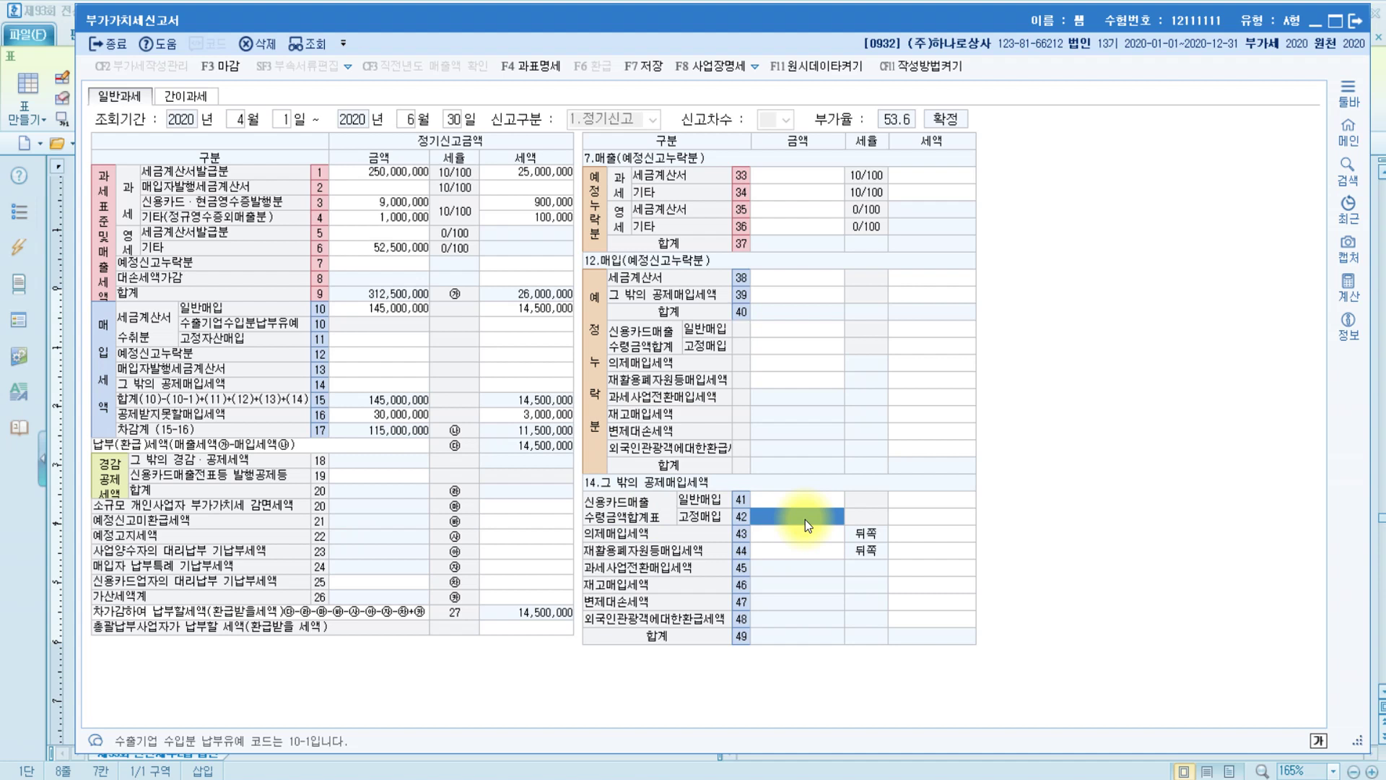
pyautogui.click(736, 520)
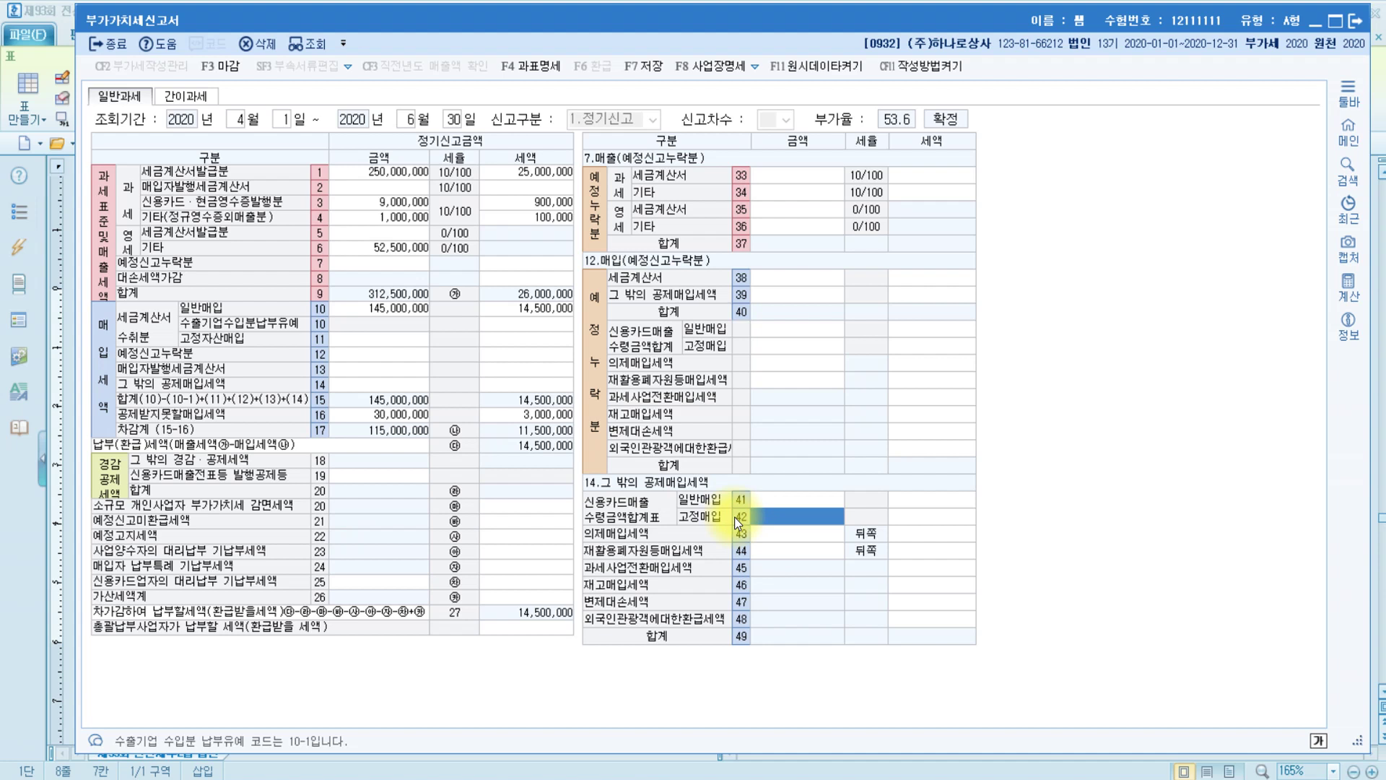
pyautogui.write('3500000')
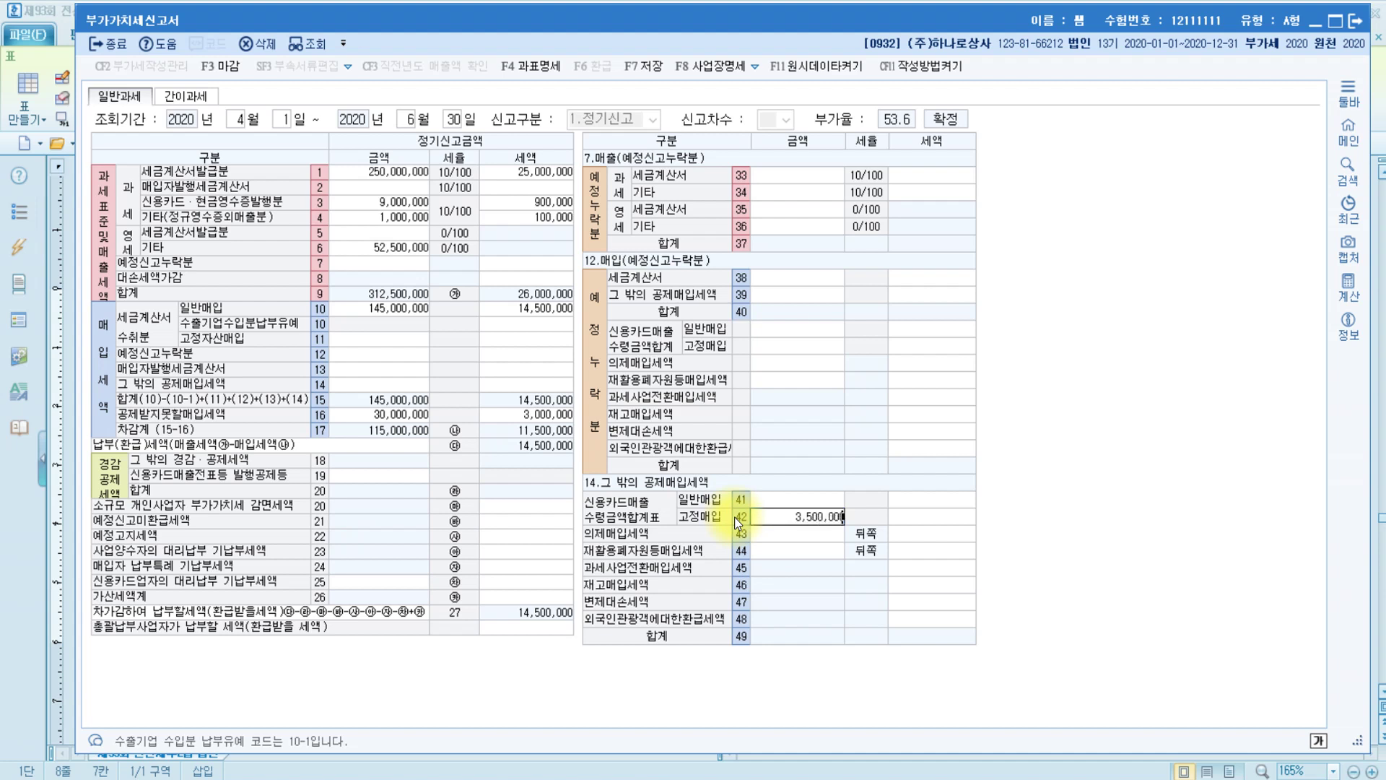
pyautogui.press('Return')
pyautogui.write('3500000')
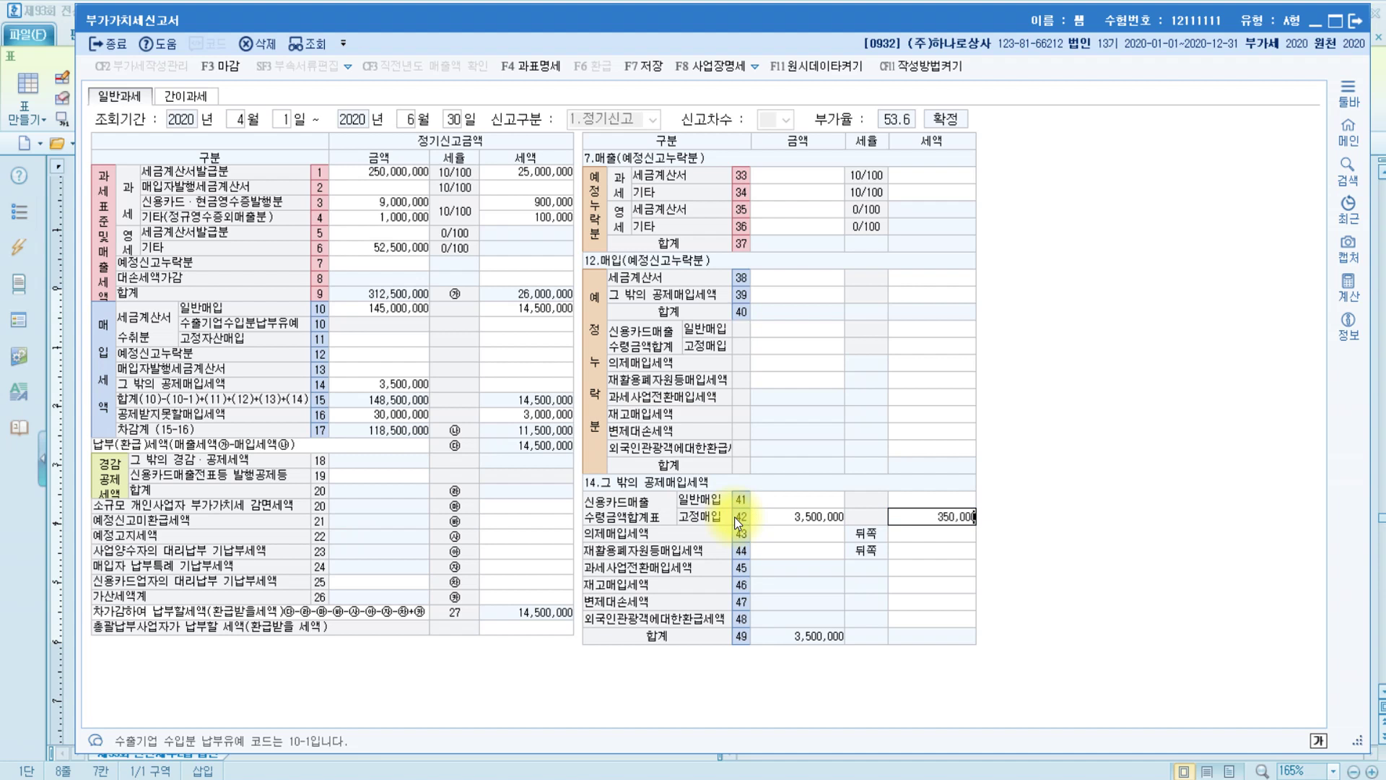
pyautogui.press('Return')
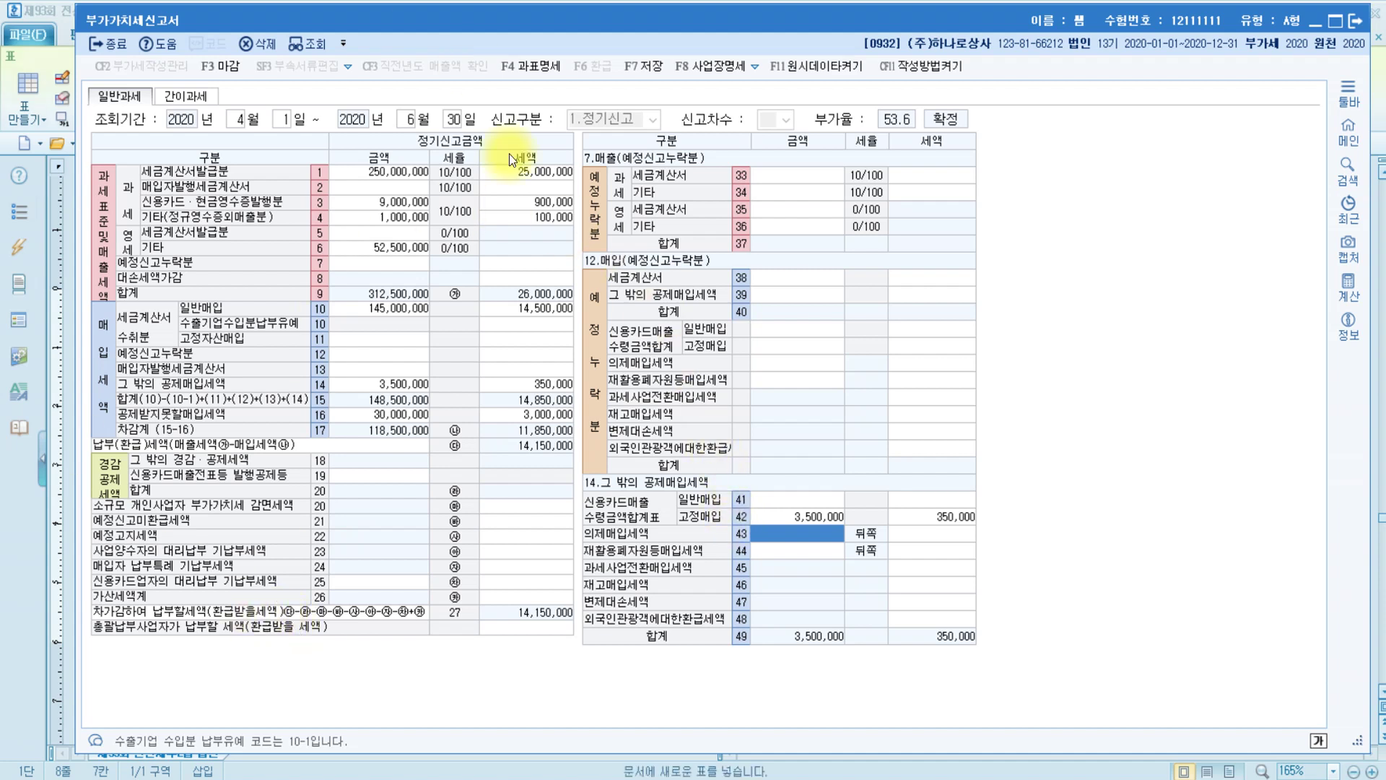
pyautogui.click(368, 262)
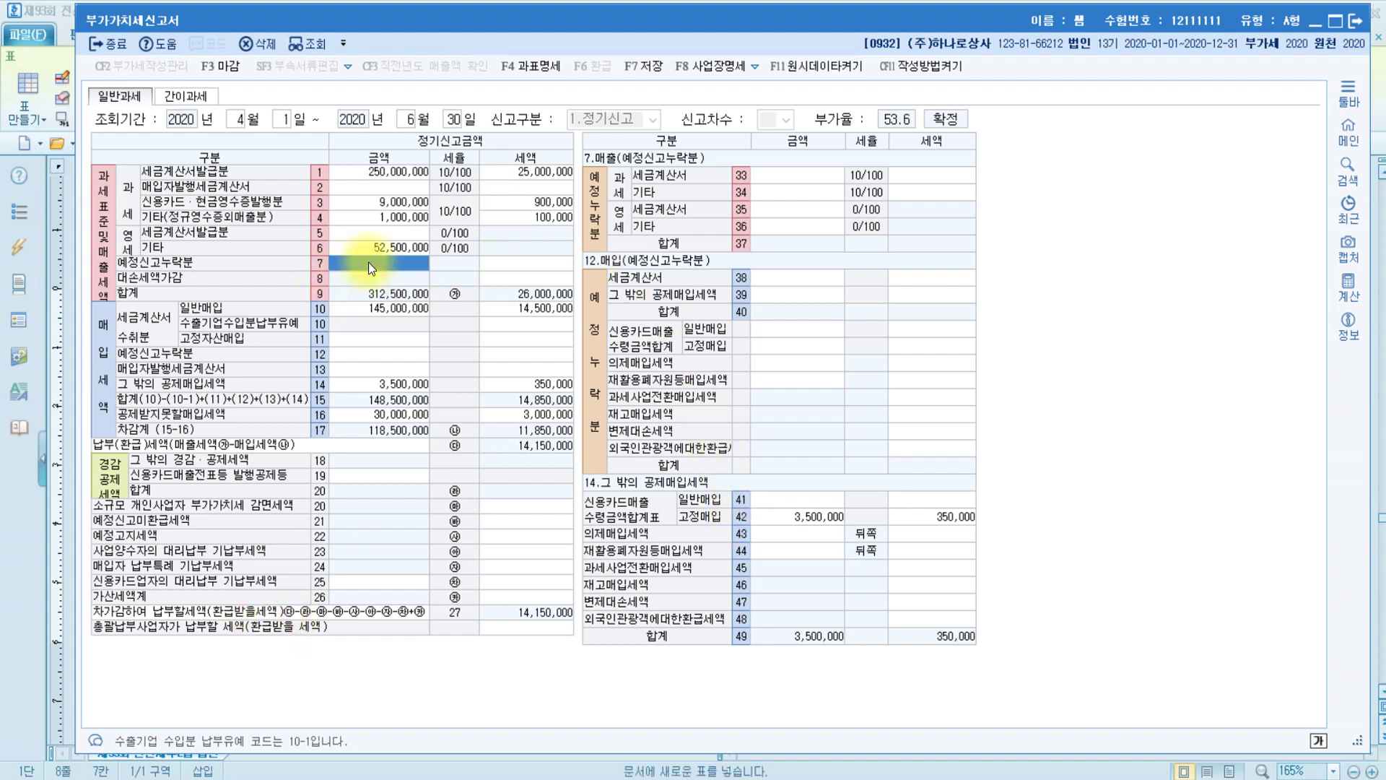
# Enter 3,000,000 of omitted preliminary-period tax-invoice sales on row 33
pyautogui.click(100, 268)
pyautogui.click(182, 270)
pyautogui.click(806, 180)
pyautogui.write('3000000')
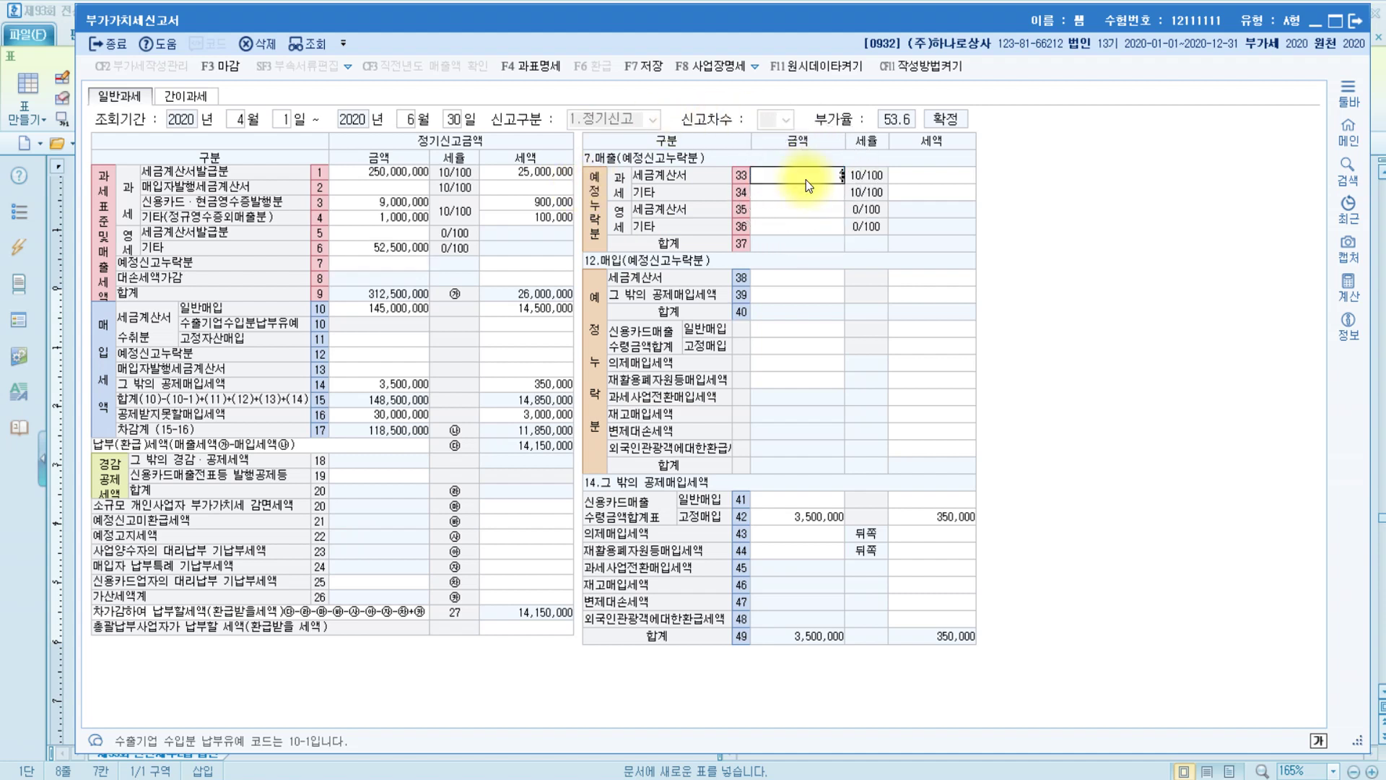
pyautogui.press('Return')
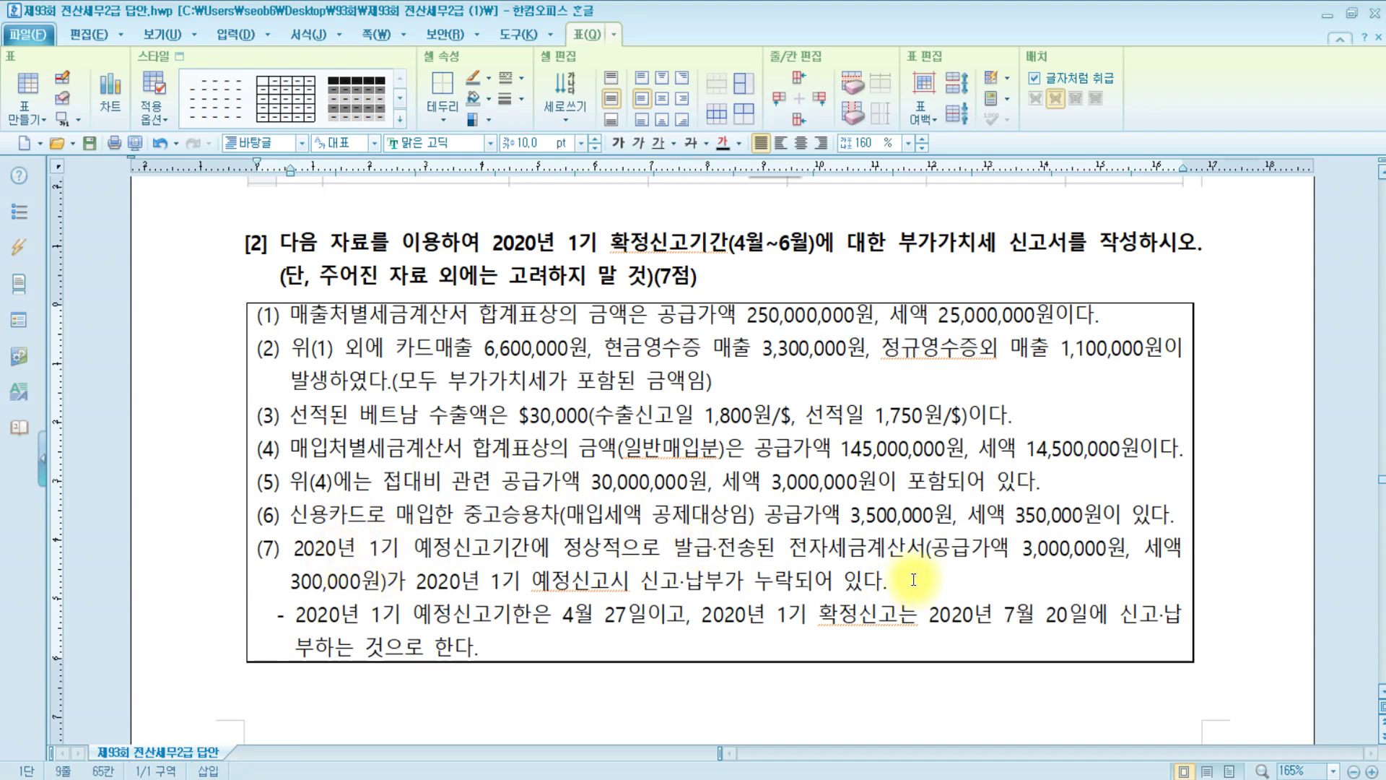
# Highlight item (7) and the April 27 preliminary and July 20 final filing deadlines
pyautogui.moveTo(912, 581); pyautogui.dragTo(288, 564)
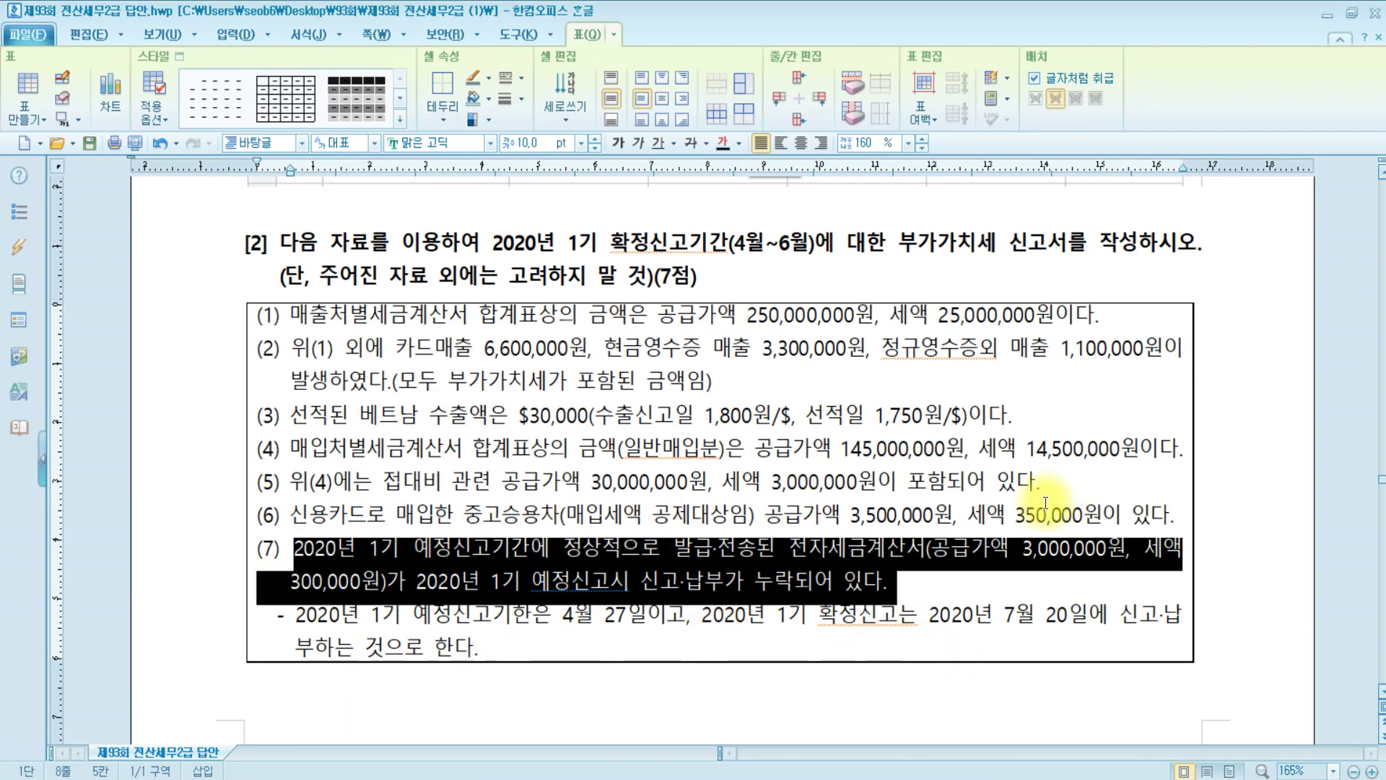
pyautogui.click(402, 615)
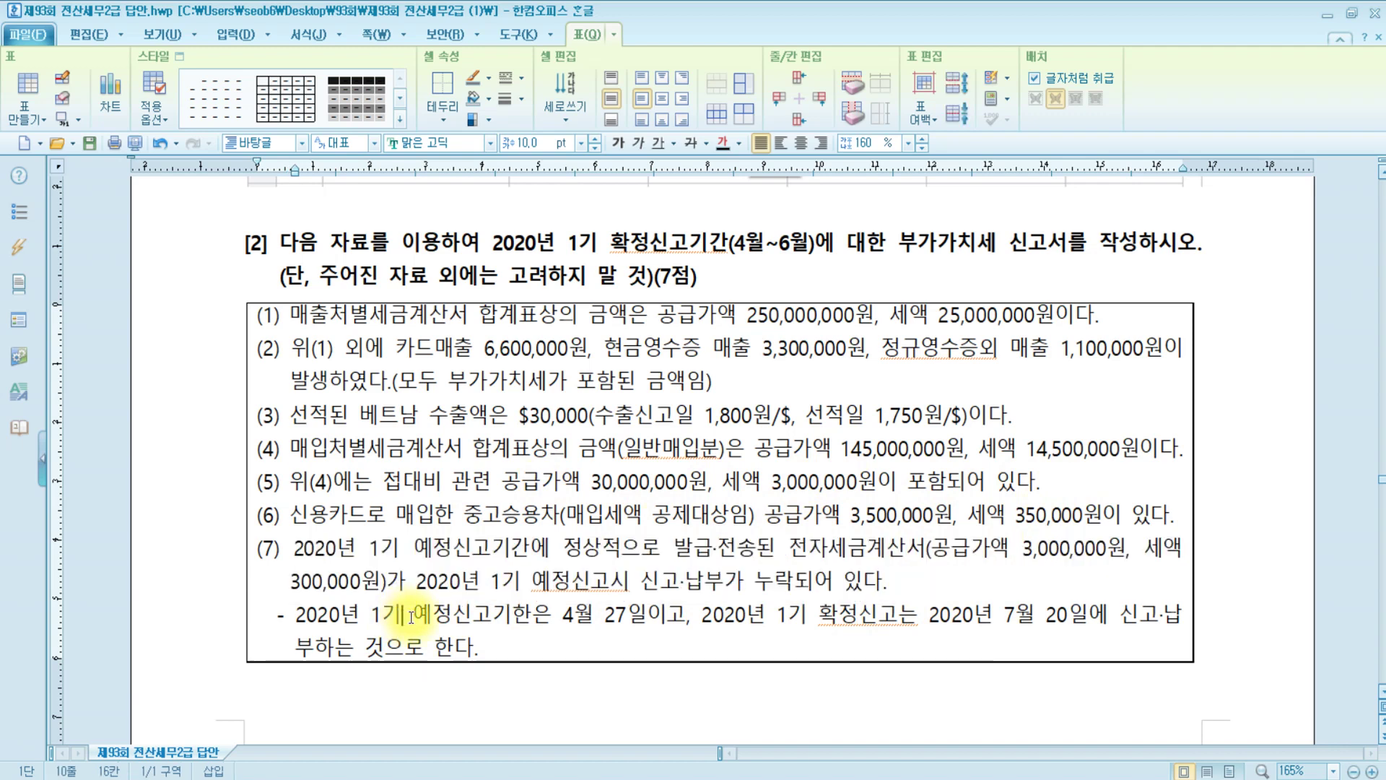
pyautogui.moveTo(409, 615); pyautogui.dragTo(626, 615)
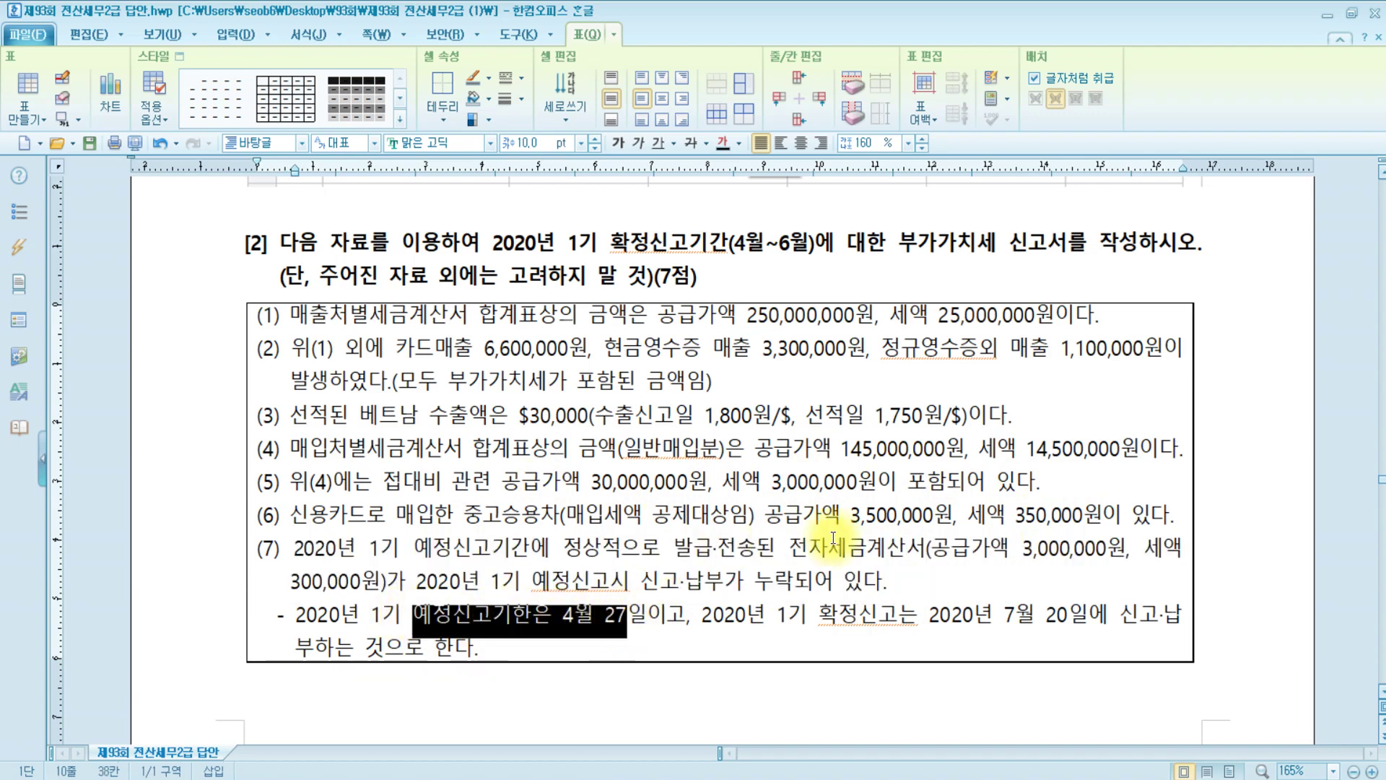
pyautogui.moveTo(808, 610); pyautogui.dragTo(1088, 615)
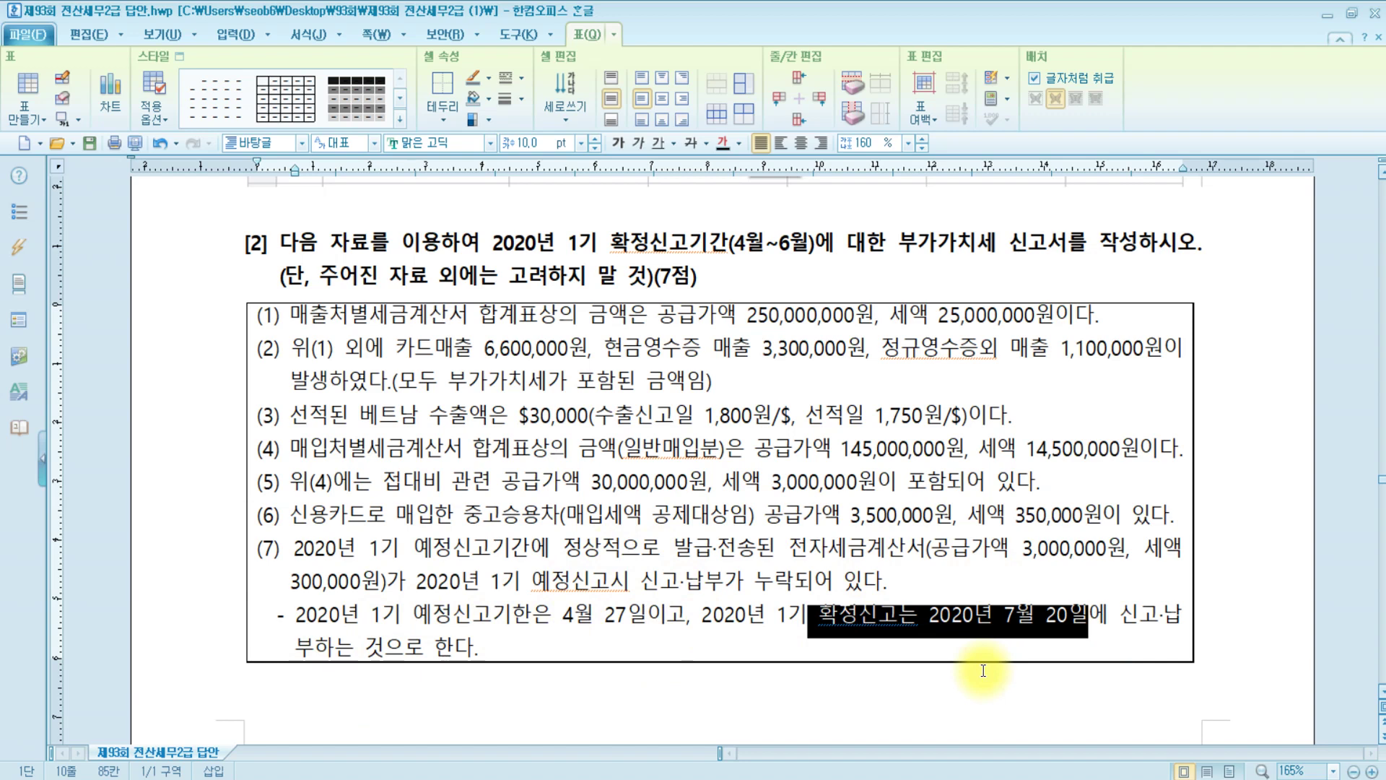
# Underline the paper tax invoice and late-receipt items in section 5 of the penalty PDF
pyautogui.hotkey('alt', 'Tab')
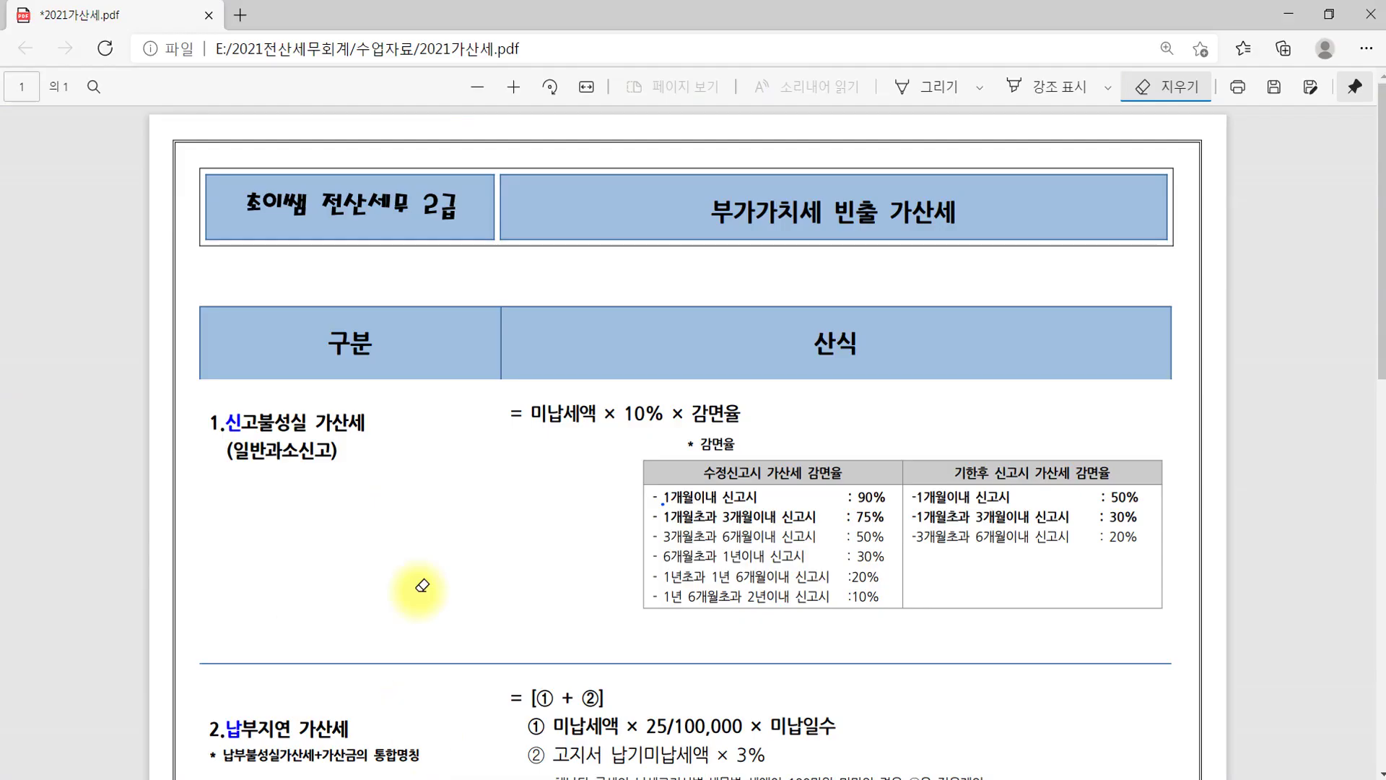
pyautogui.click(922, 92)
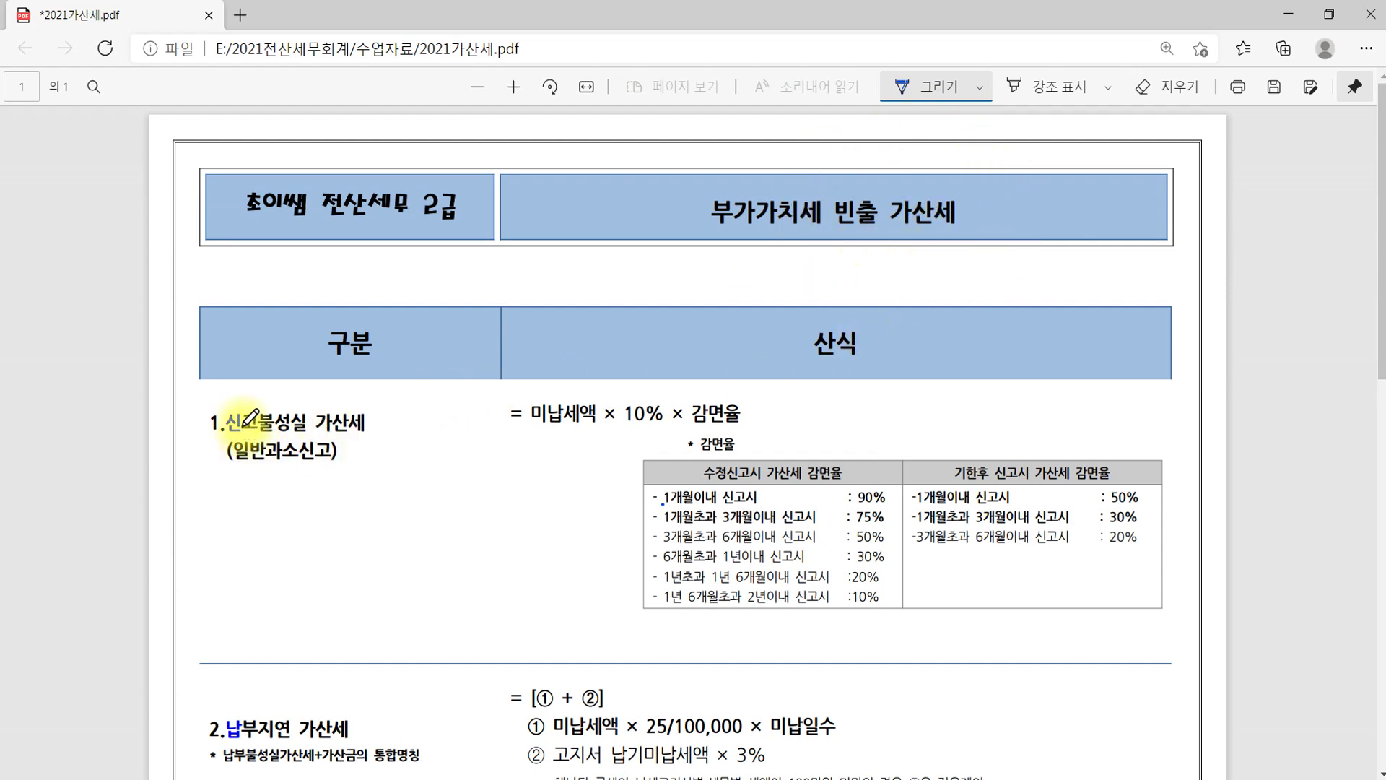
pyautogui.scroll(-4, 249, 418)
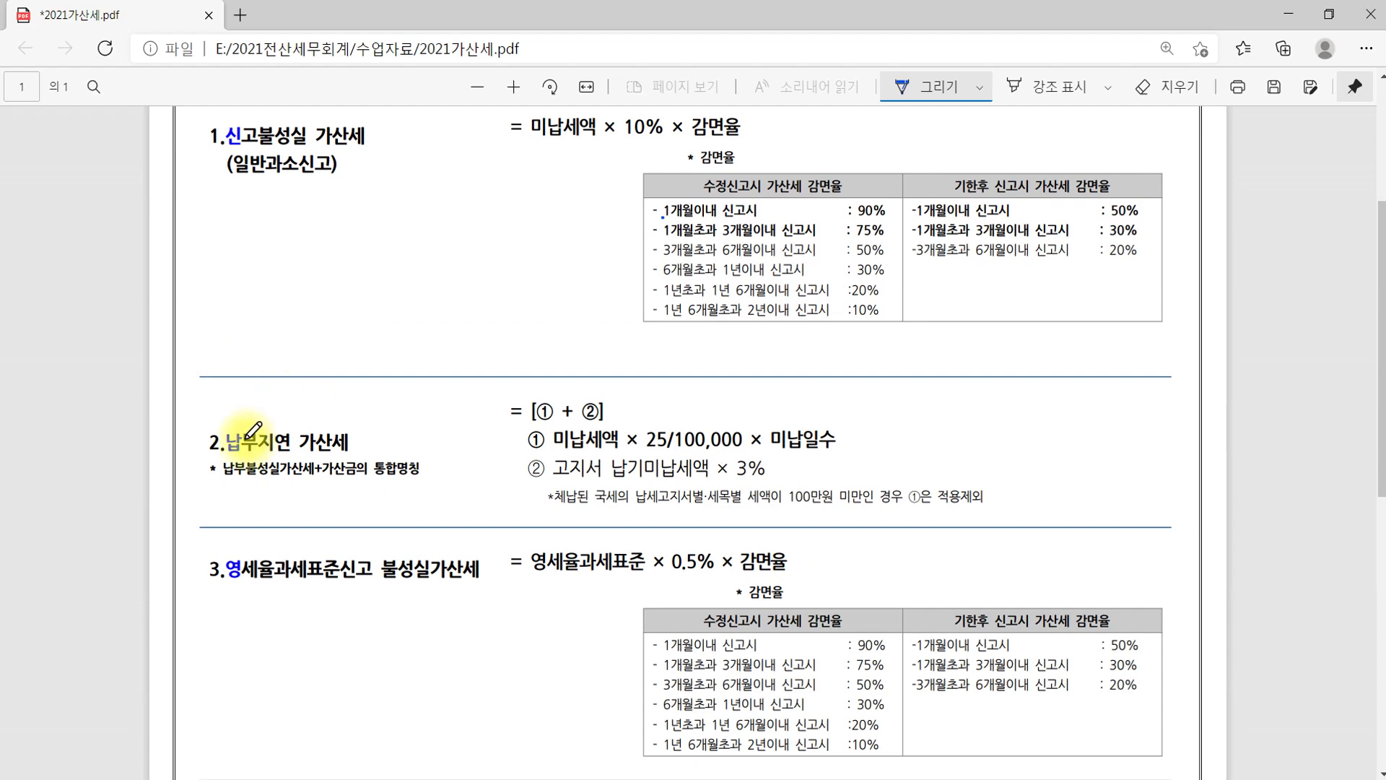
pyautogui.click(252, 431)
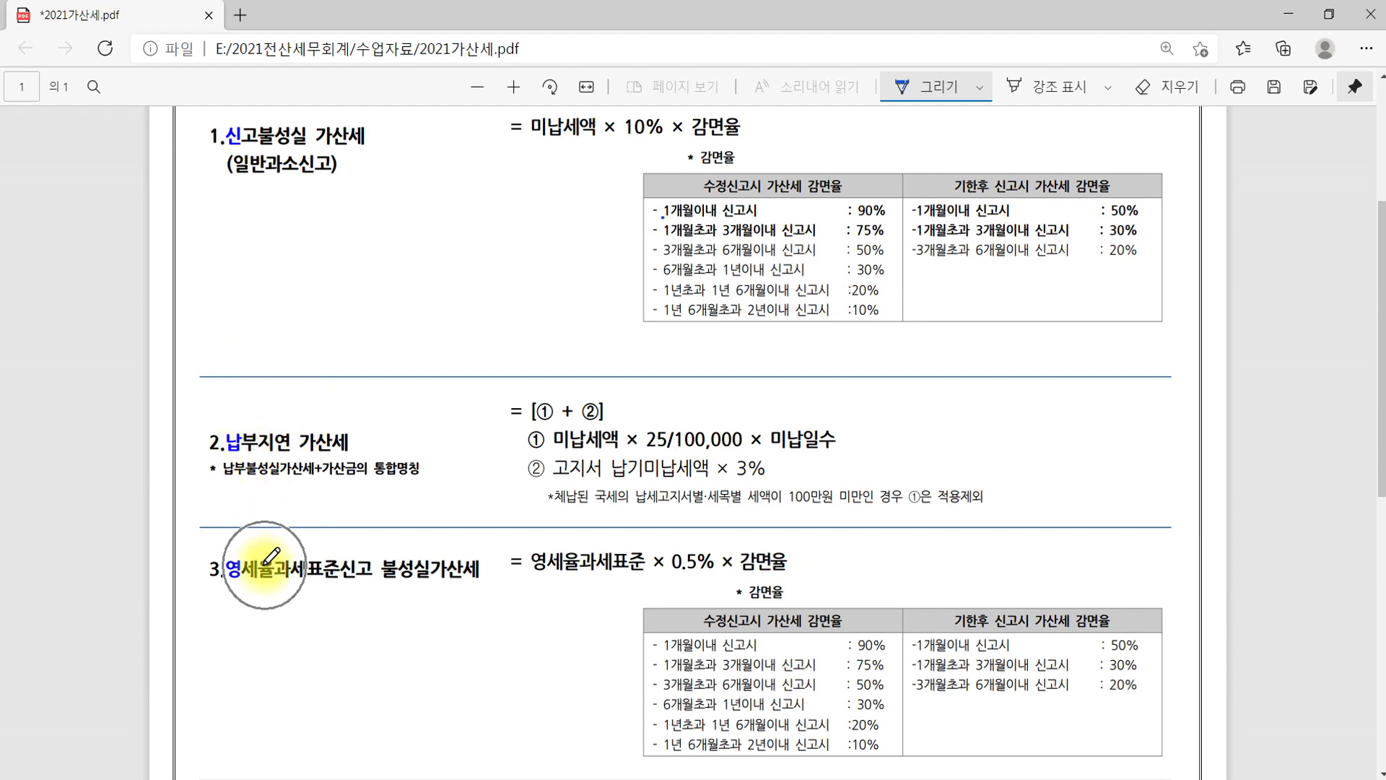
pyautogui.scroll(-4, 269, 557)
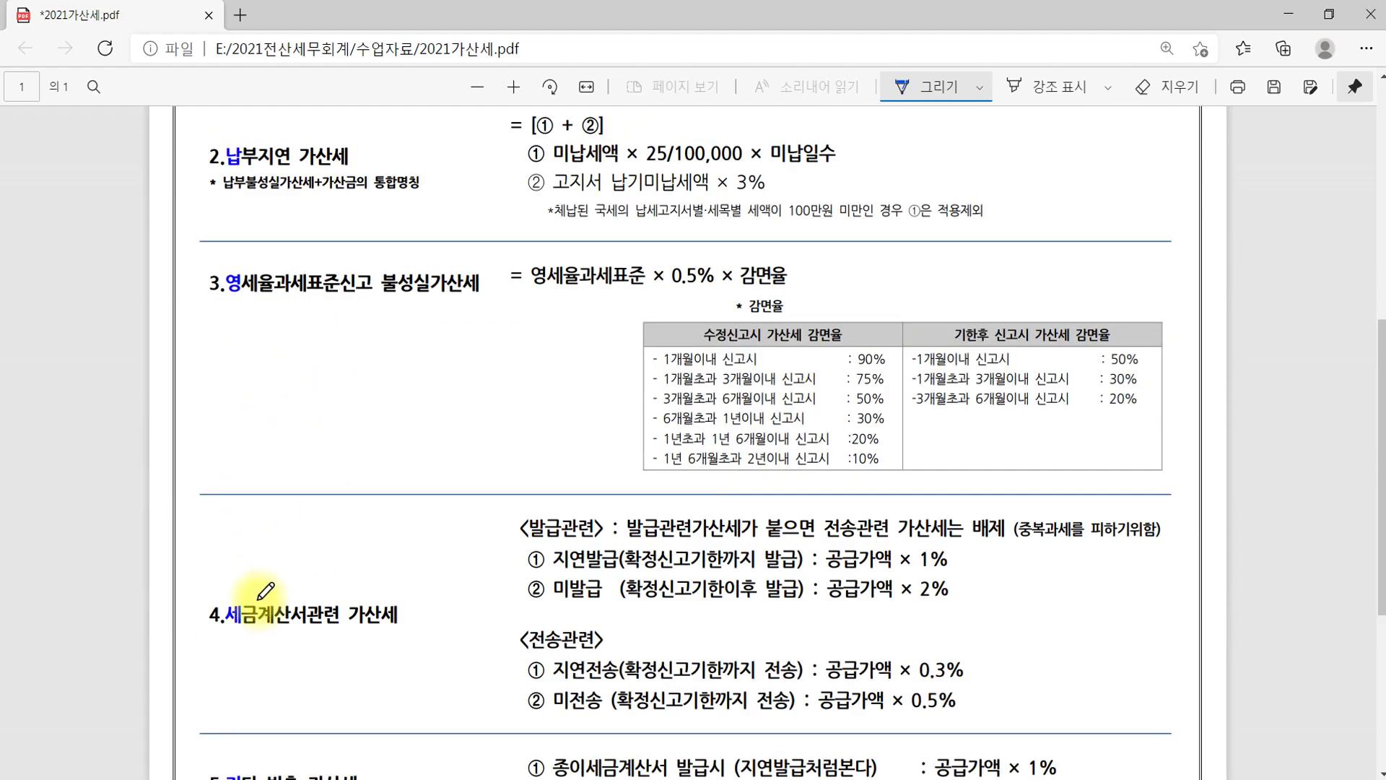
pyautogui.scroll(-5, 265, 590)
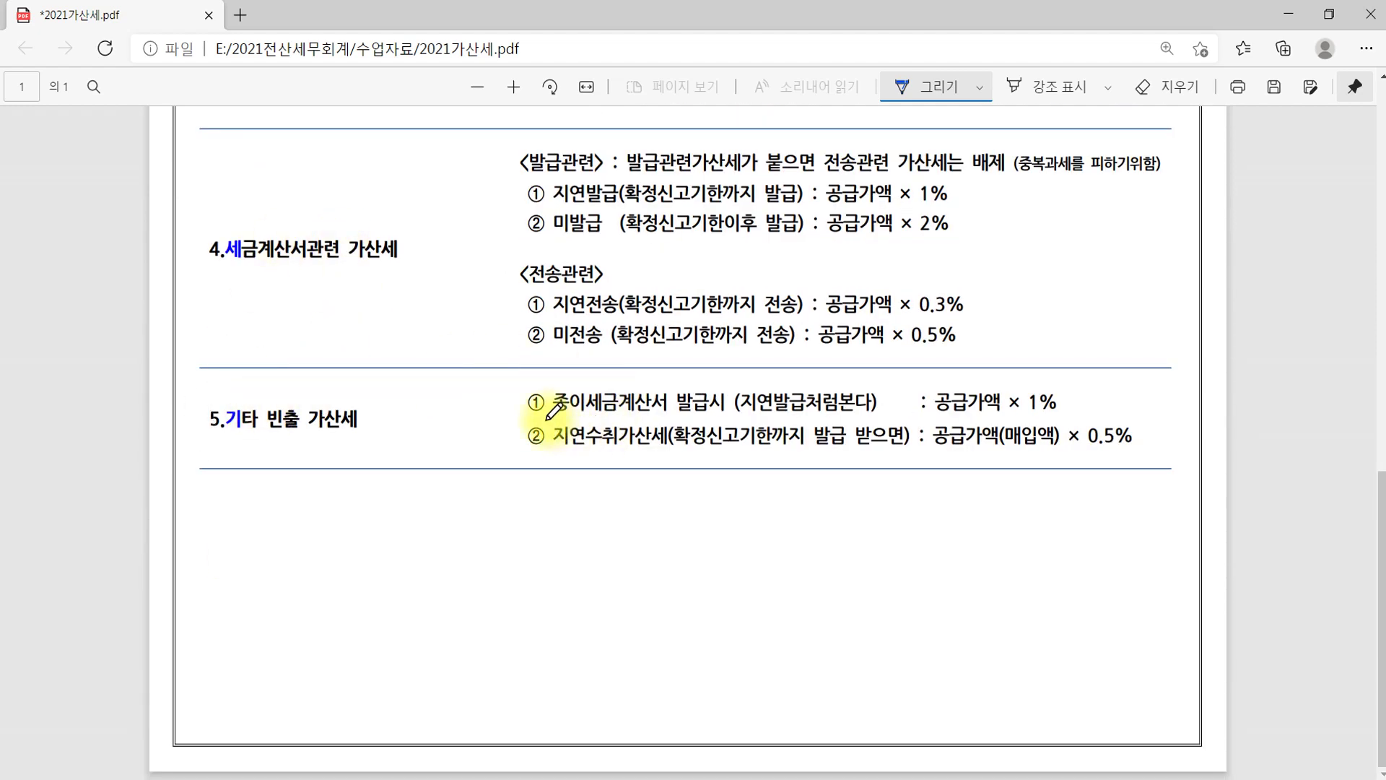
pyautogui.moveTo(547, 417); pyautogui.dragTo(735, 420)
pyautogui.moveTo(545, 464); pyautogui.dragTo(688, 466)
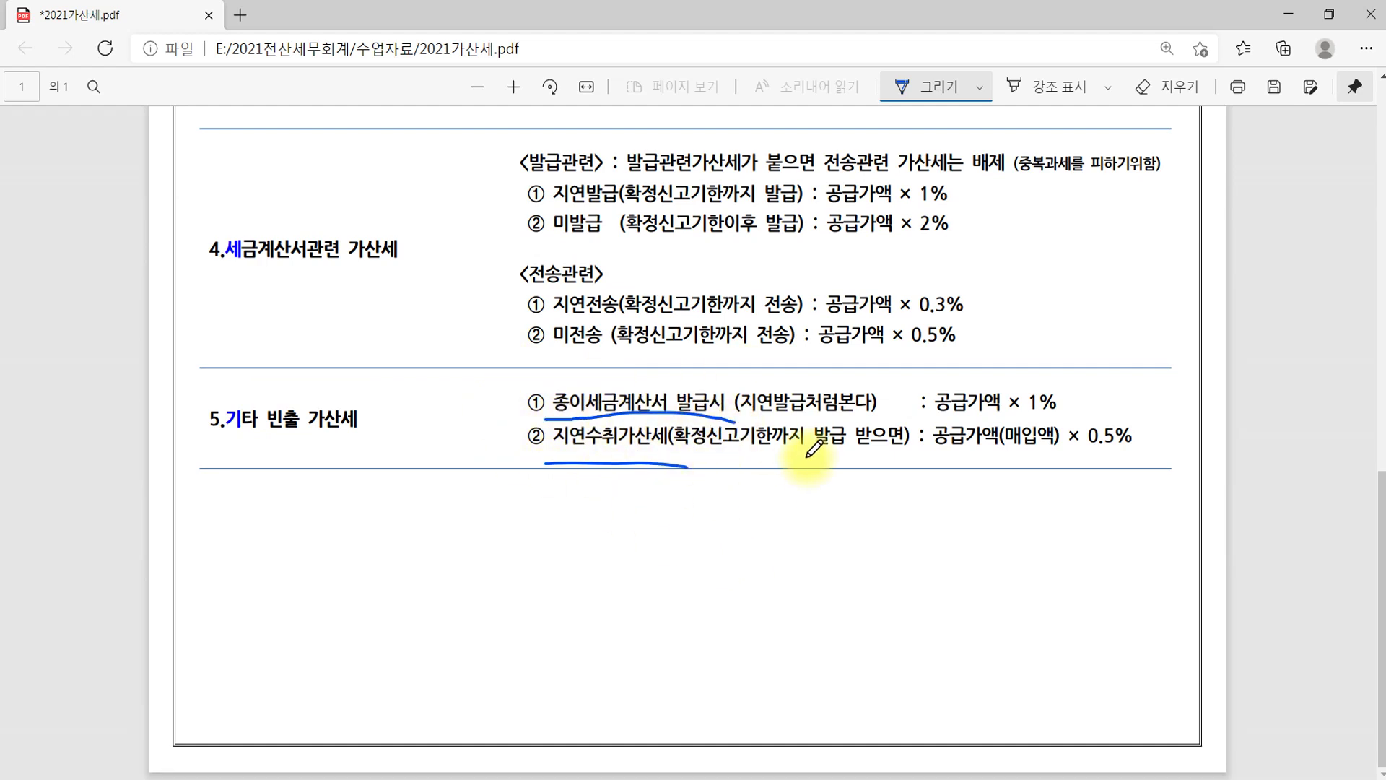
# Underline 미납세액 in the section 1 penalty formula
pyautogui.scroll(8, 827, 465)
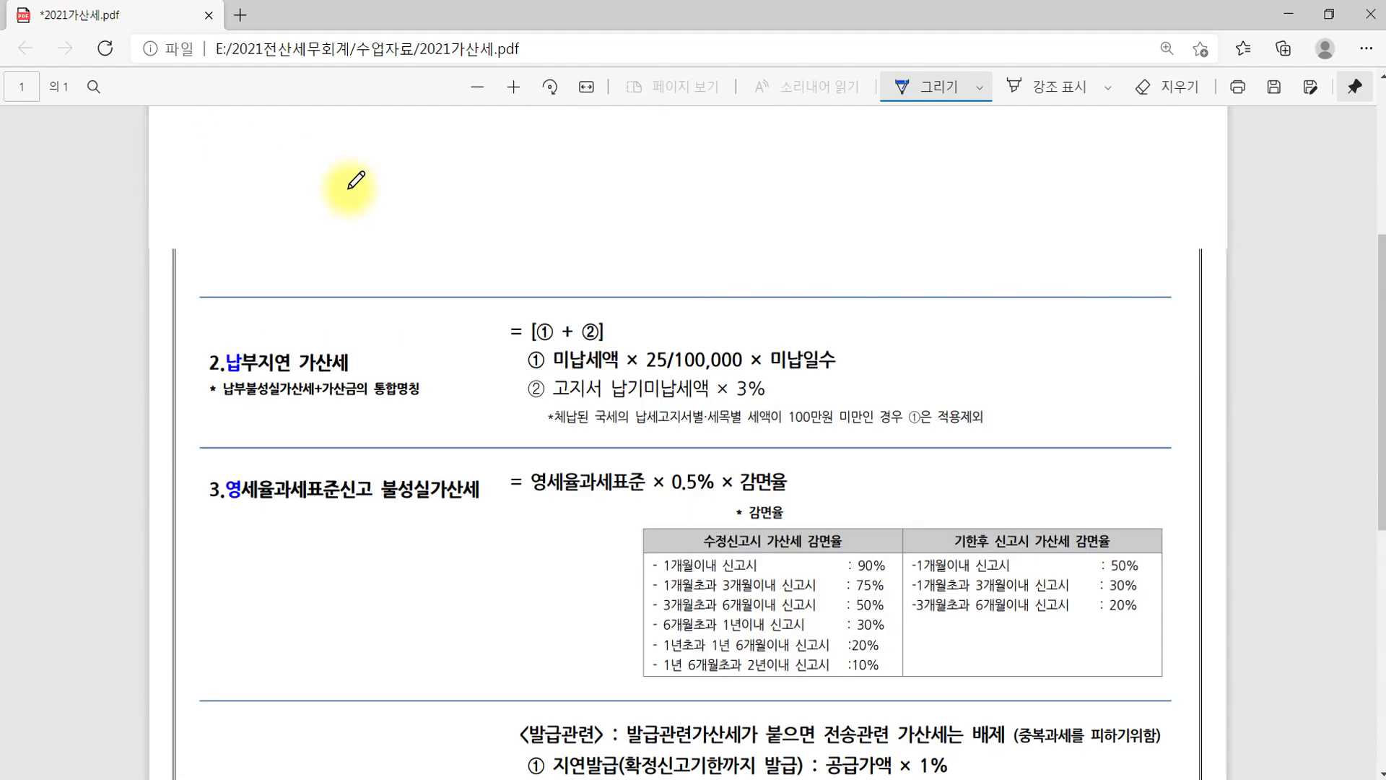
pyautogui.scroll(2, 355, 180)
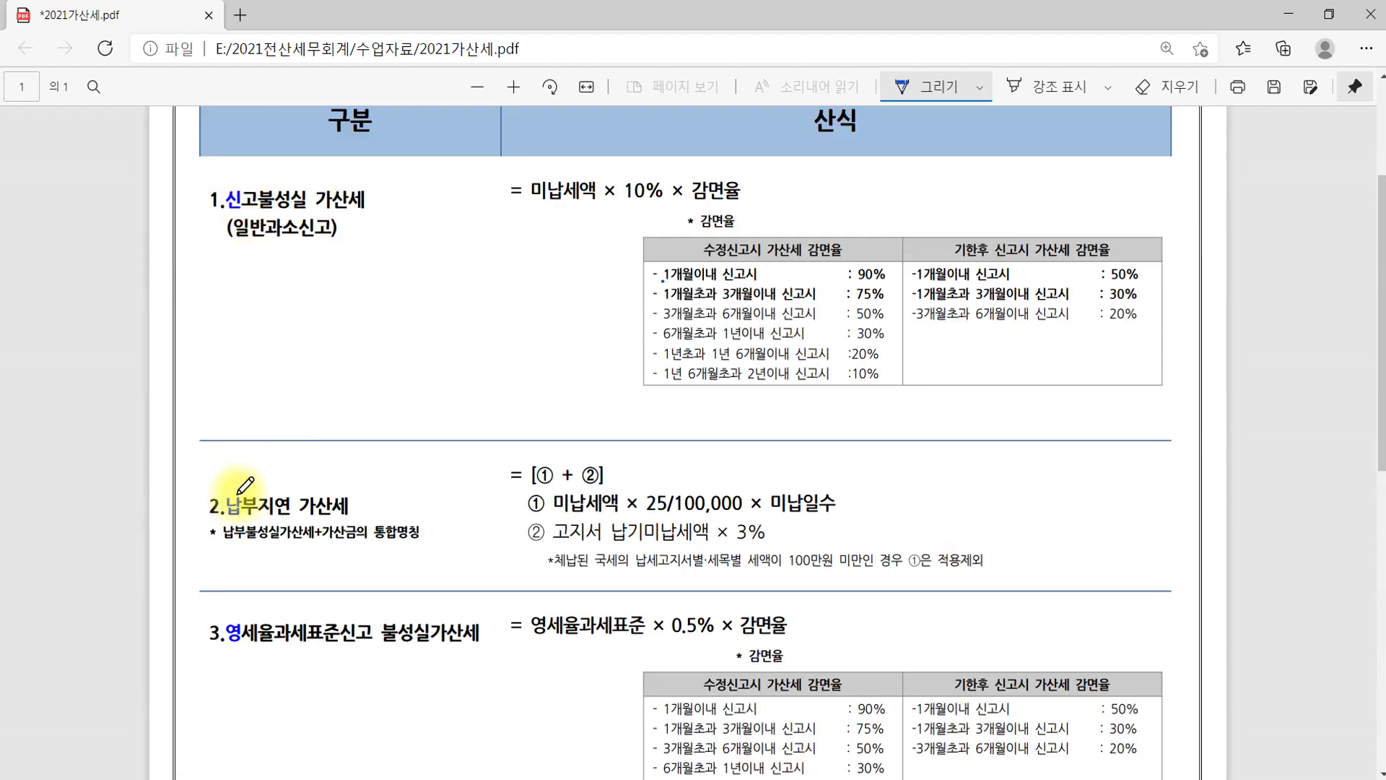
pyautogui.scroll(-6, 246, 505)
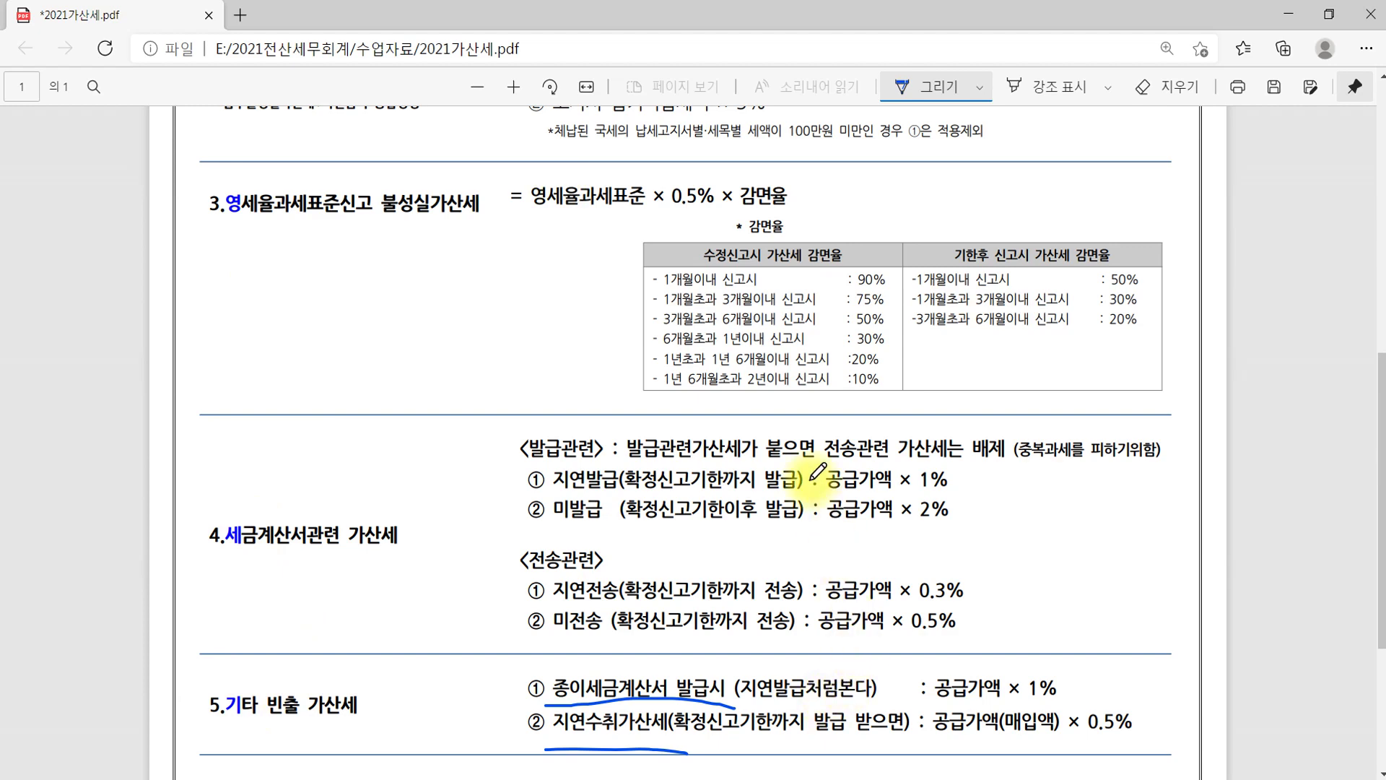
pyautogui.scroll(6, 817, 470)
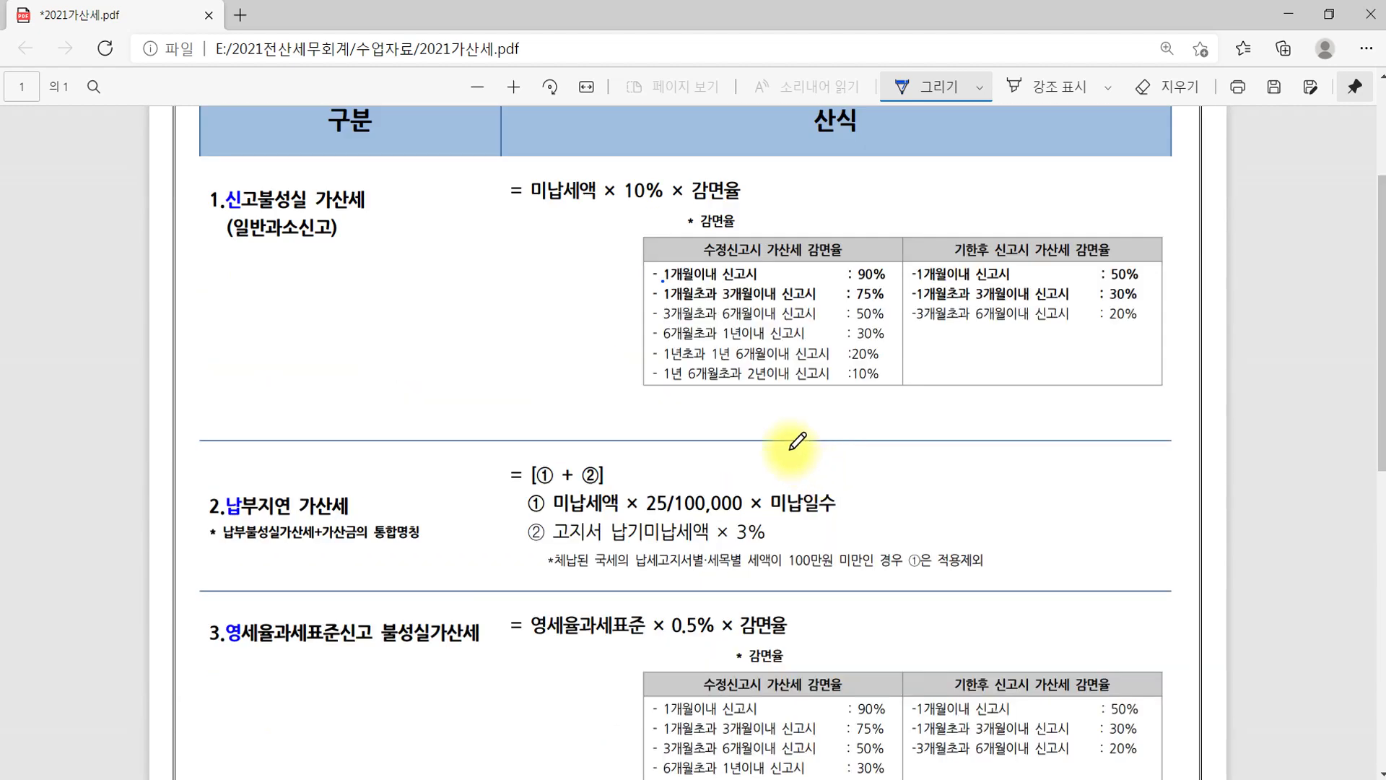
pyautogui.scroll(2, 353, 246)
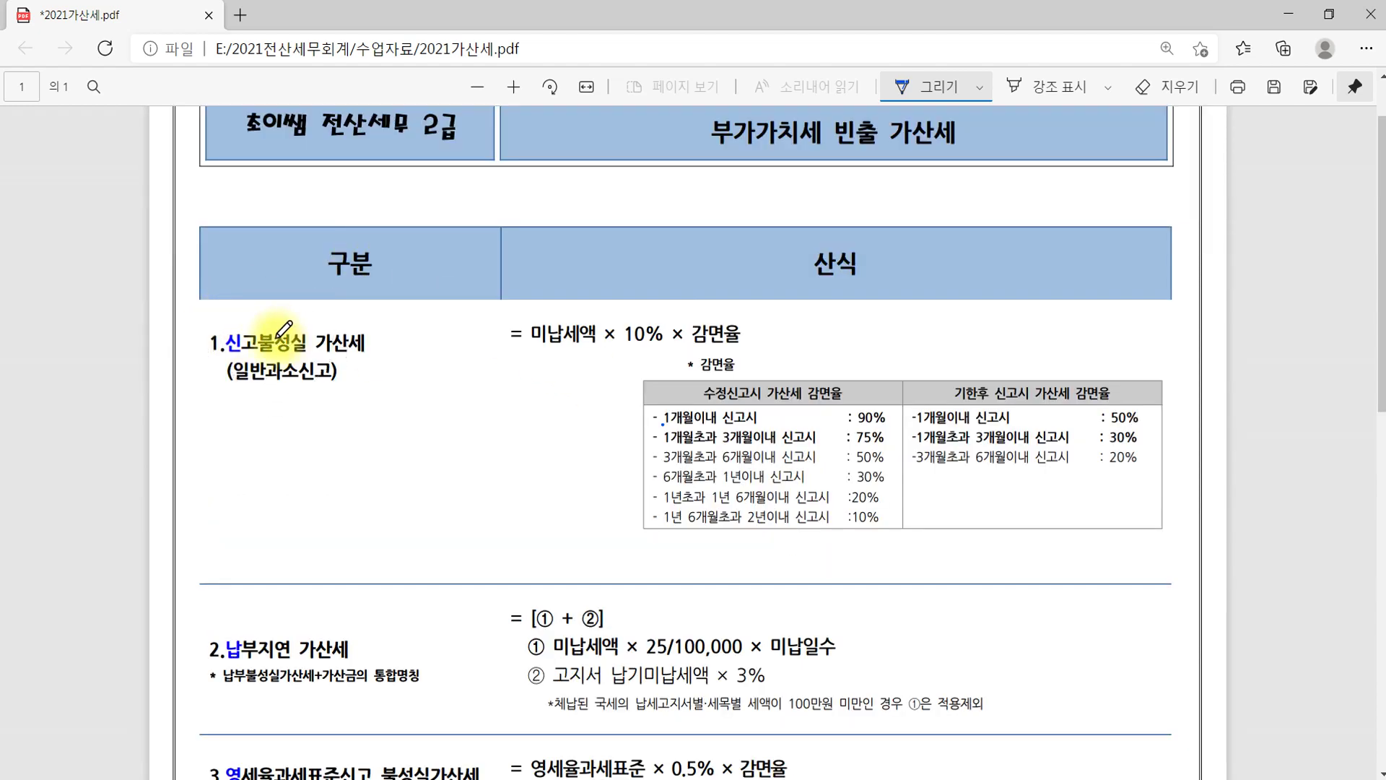
pyautogui.moveTo(537, 353); pyautogui.dragTo(663, 352)
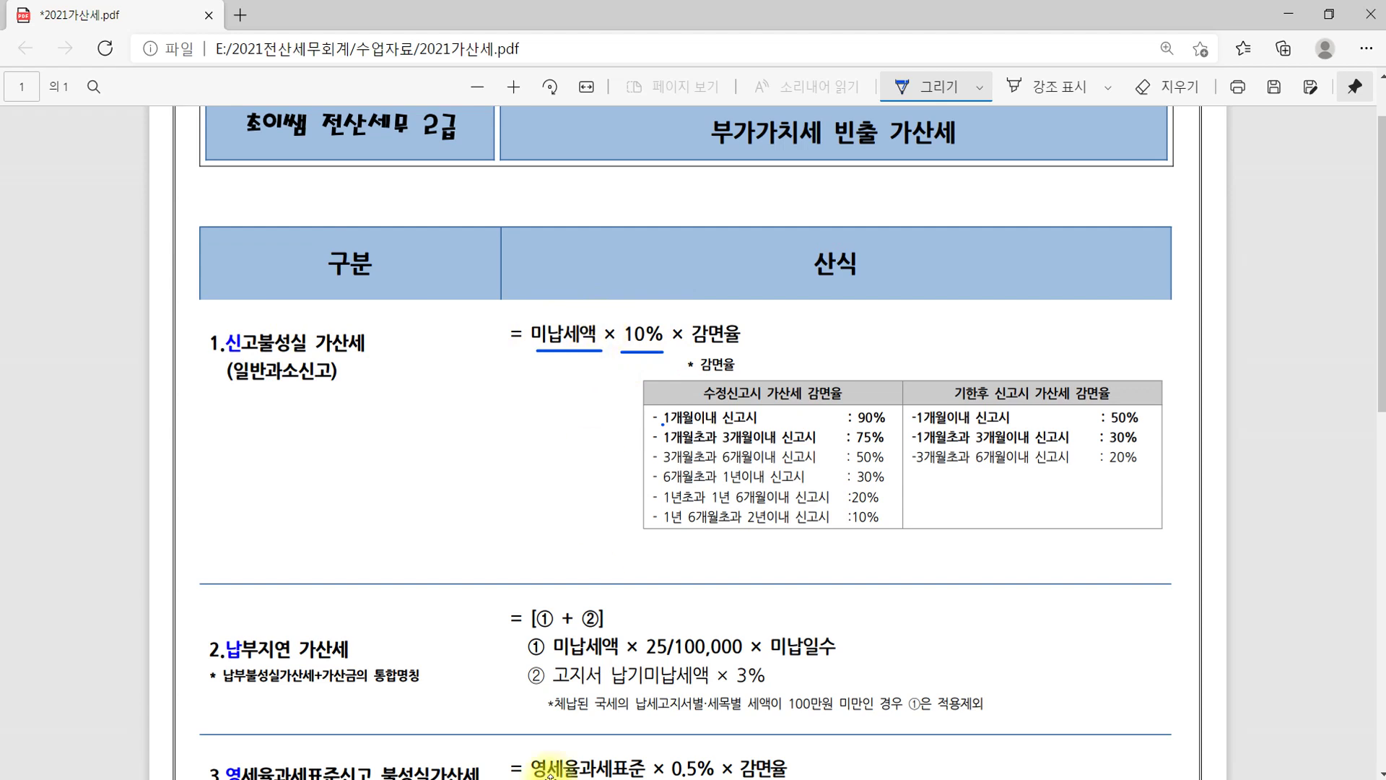
# Mark the 300,000원 tax amount in question item (7), then return to the VAT return
pyautogui.click(258, 774)
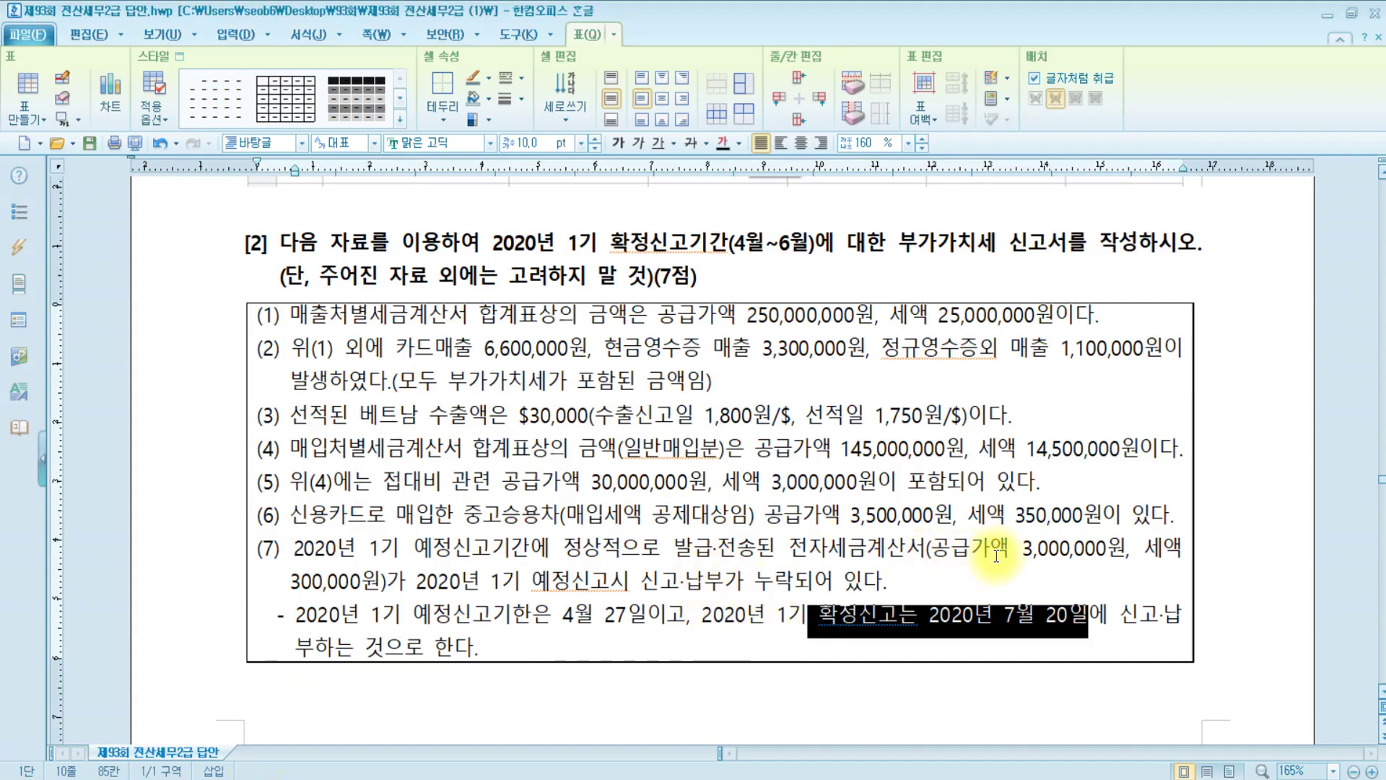
pyautogui.moveTo(289, 585); pyautogui.dragTo(380, 584)
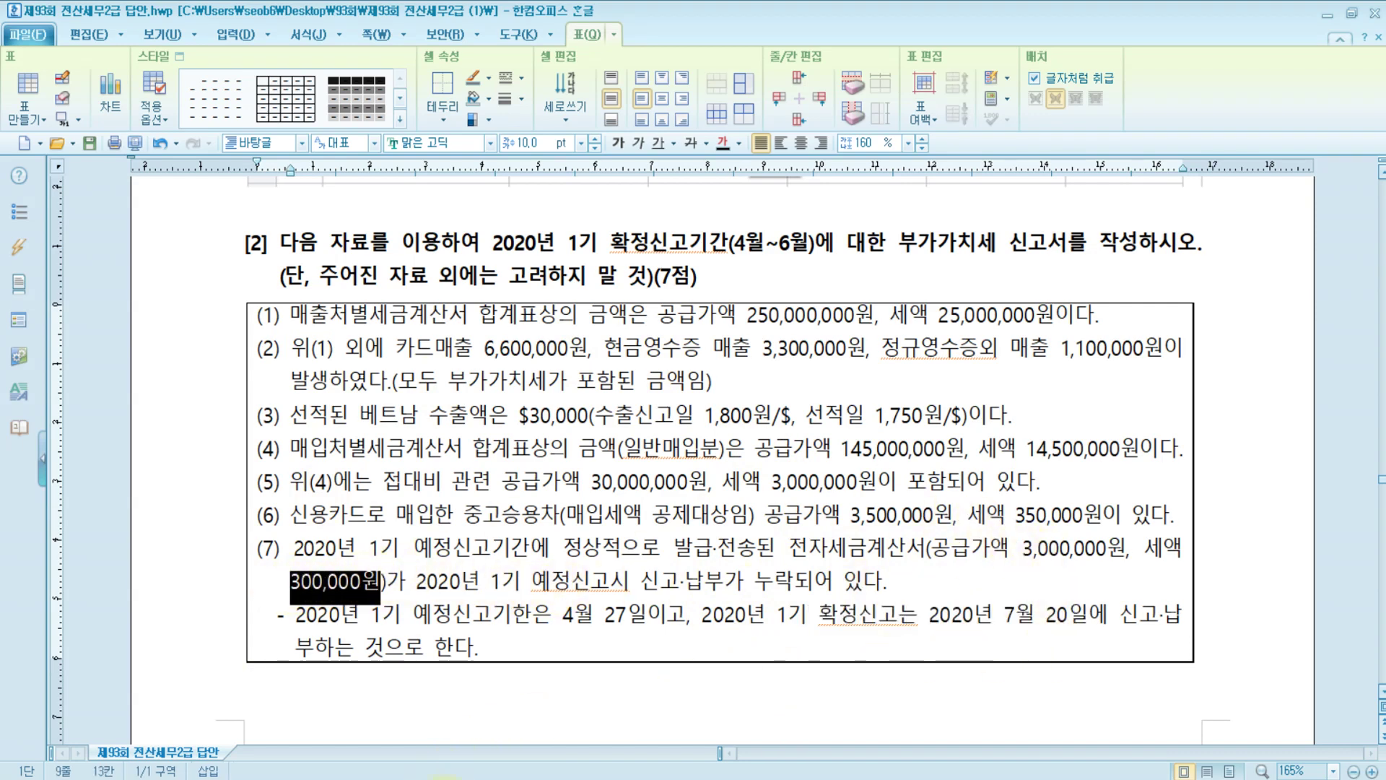
pyautogui.click(388, 715)
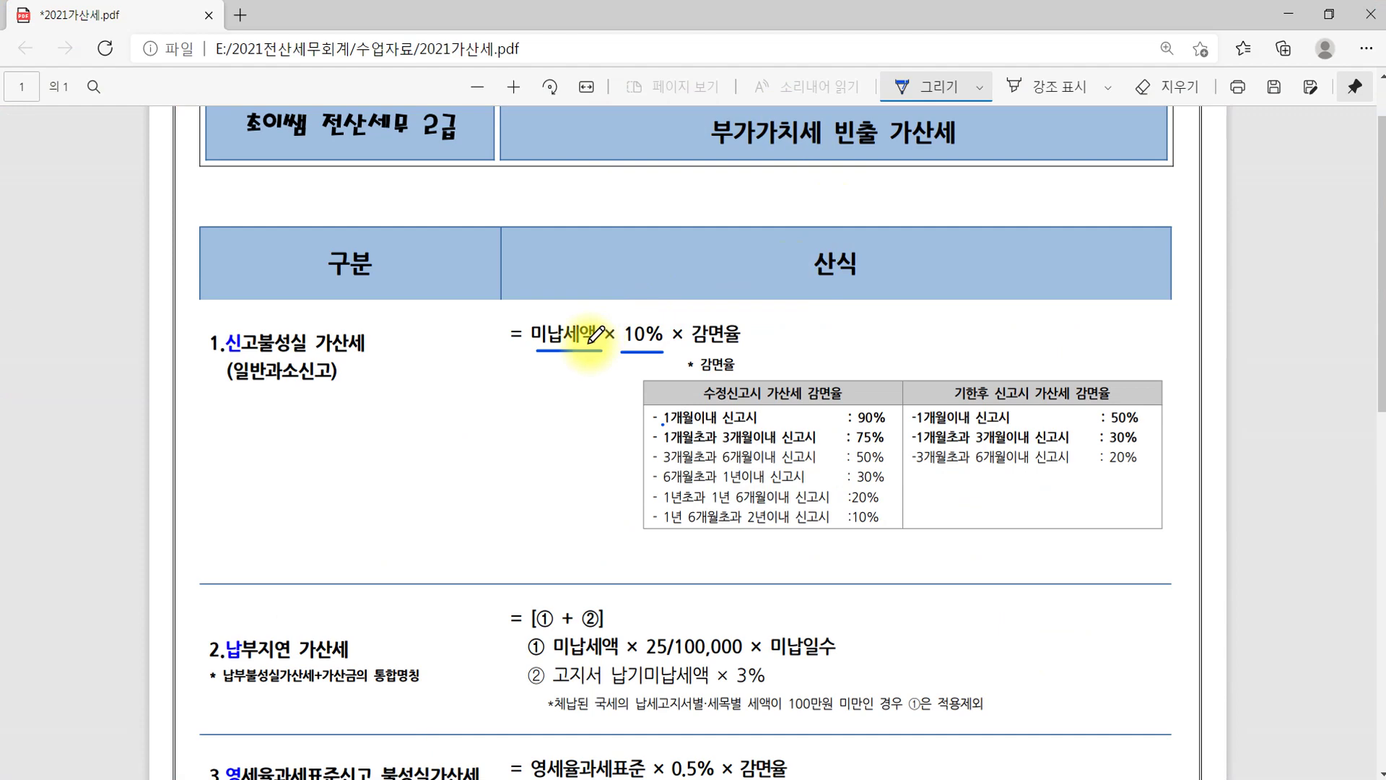
pyautogui.hotkey('alt', 'Tab')
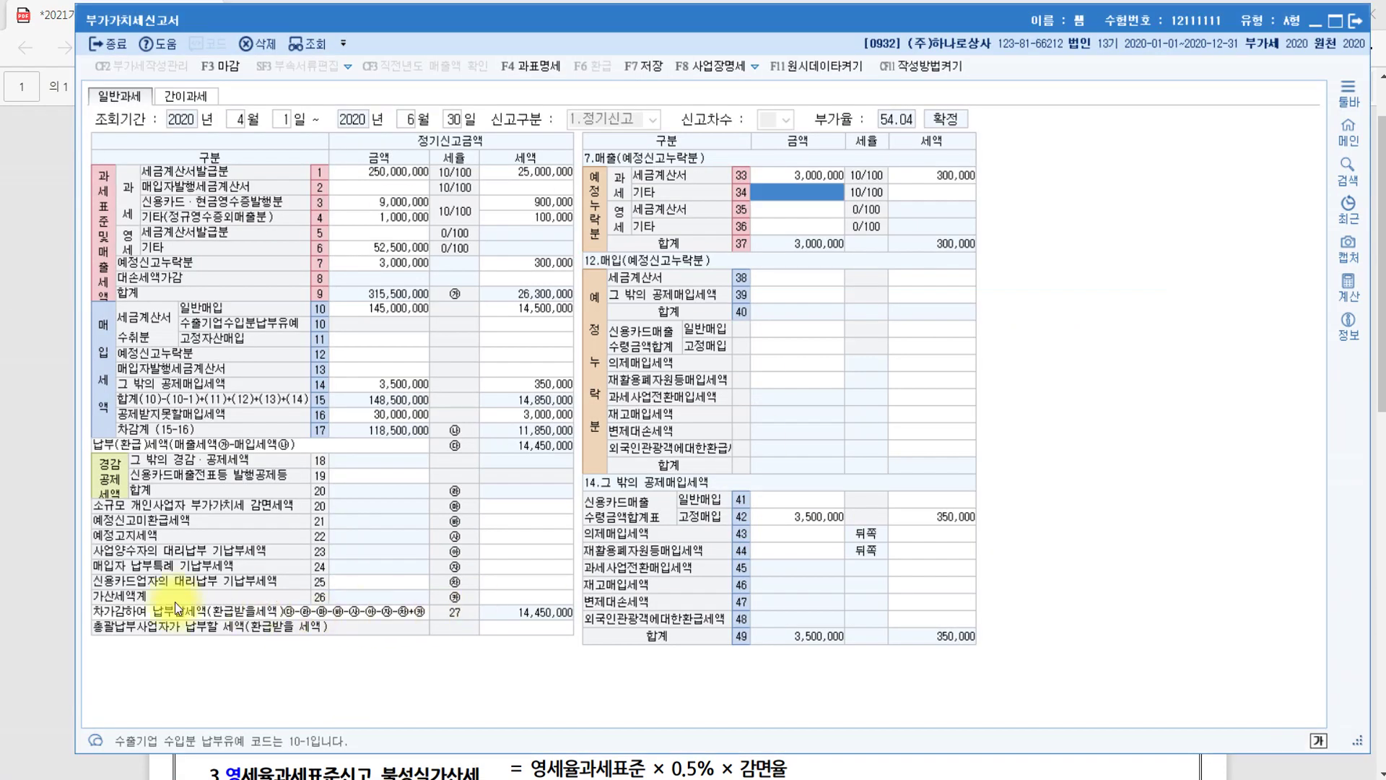
# Enter 300,000 on row 71 of 25.가산세명세, then underline 10% in the PDF formula
pyautogui.click(511, 599)
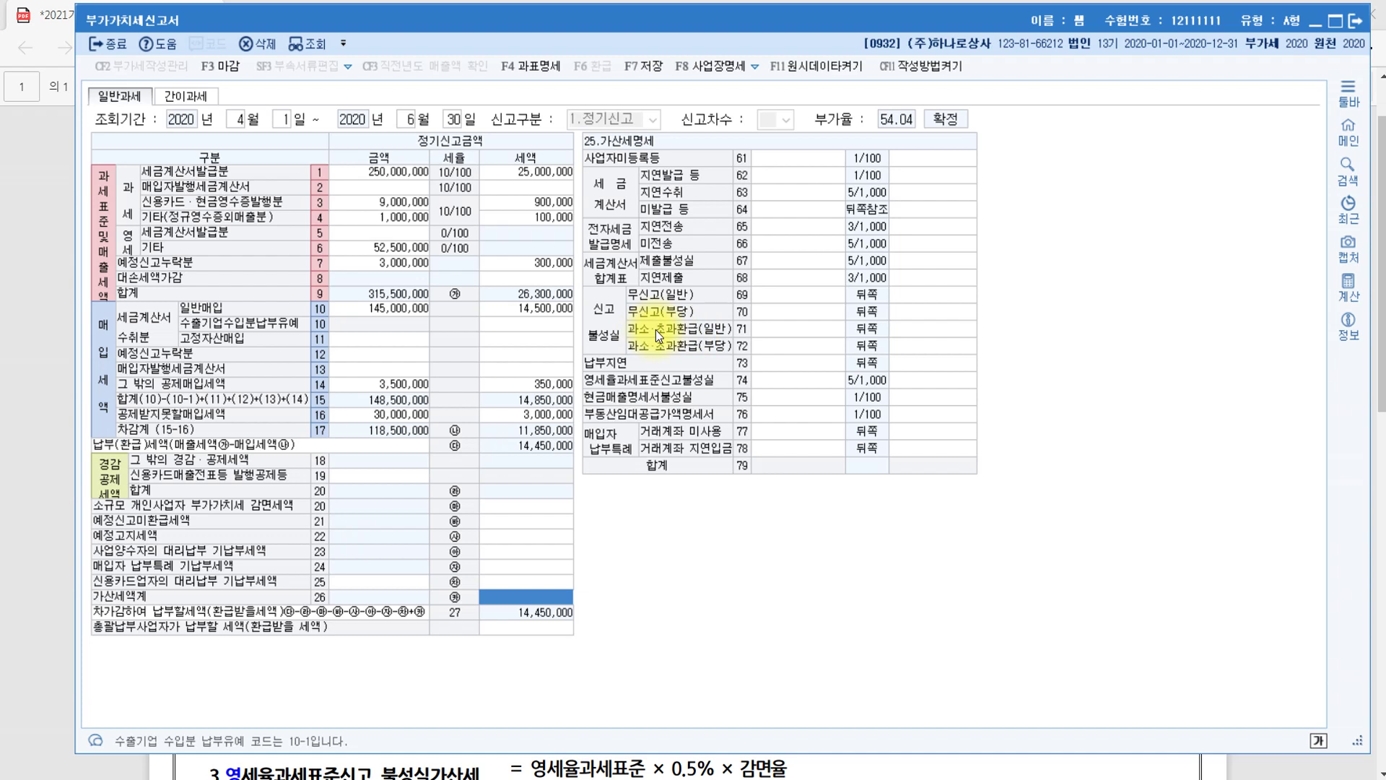
pyautogui.click(794, 330)
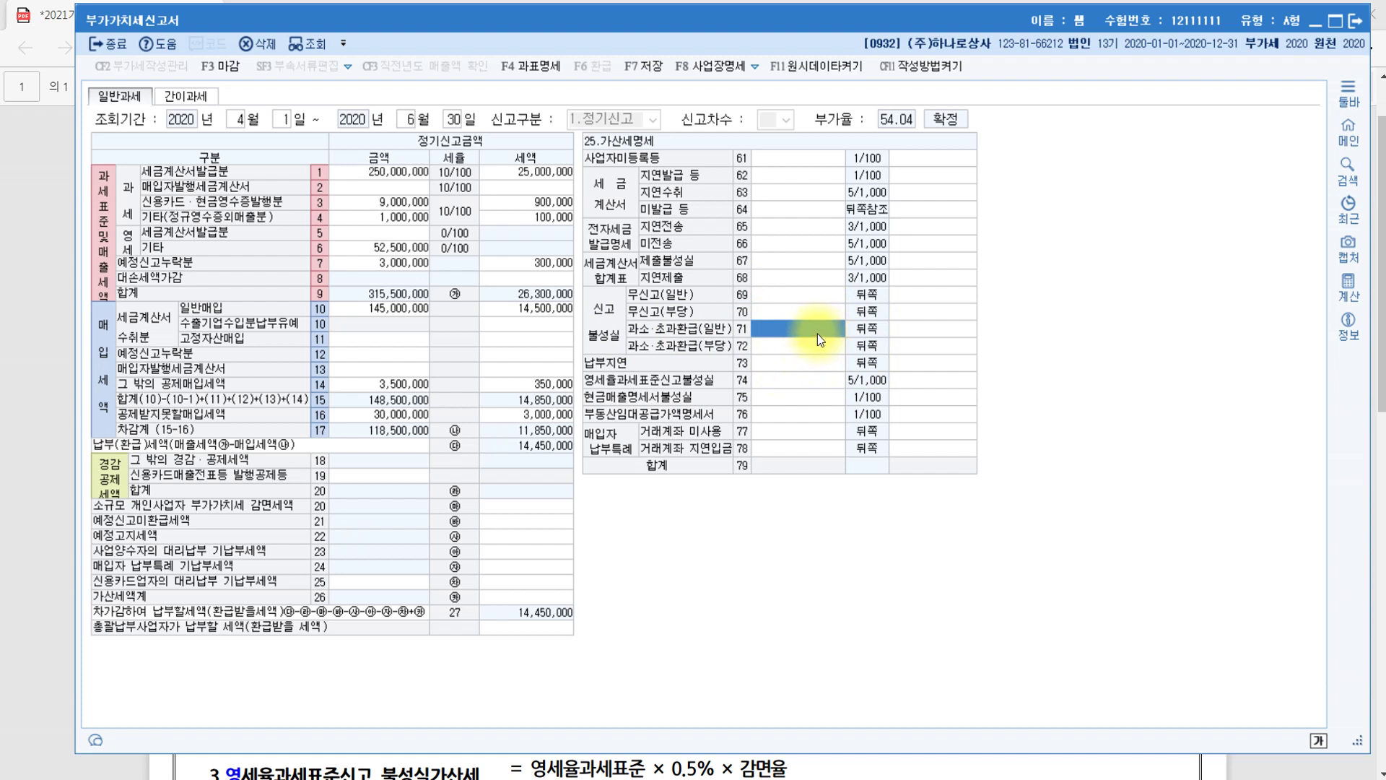
pyautogui.write('3000000')
pyautogui.press('Return')
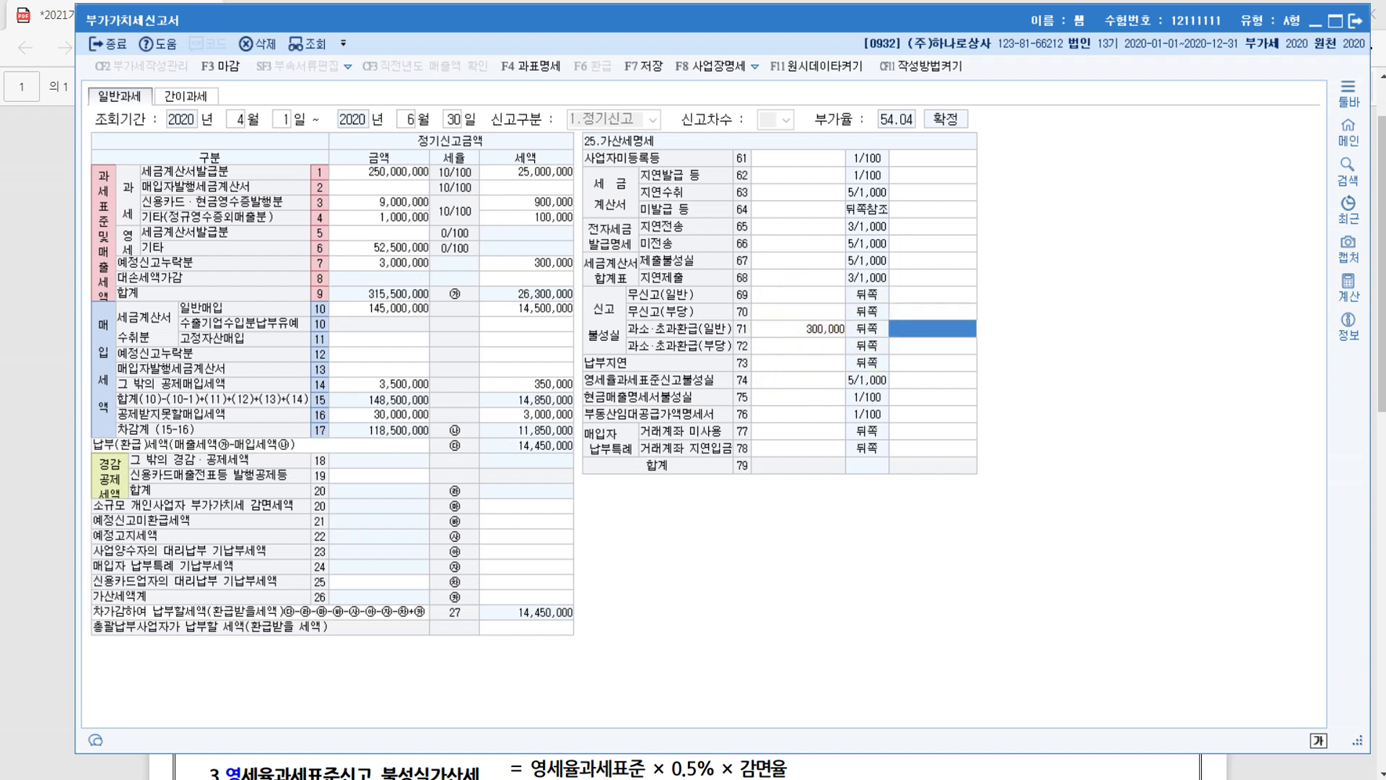
pyautogui.hotkey('alt', 'Tab')
pyautogui.moveTo(620, 352); pyautogui.dragTo(657, 352)
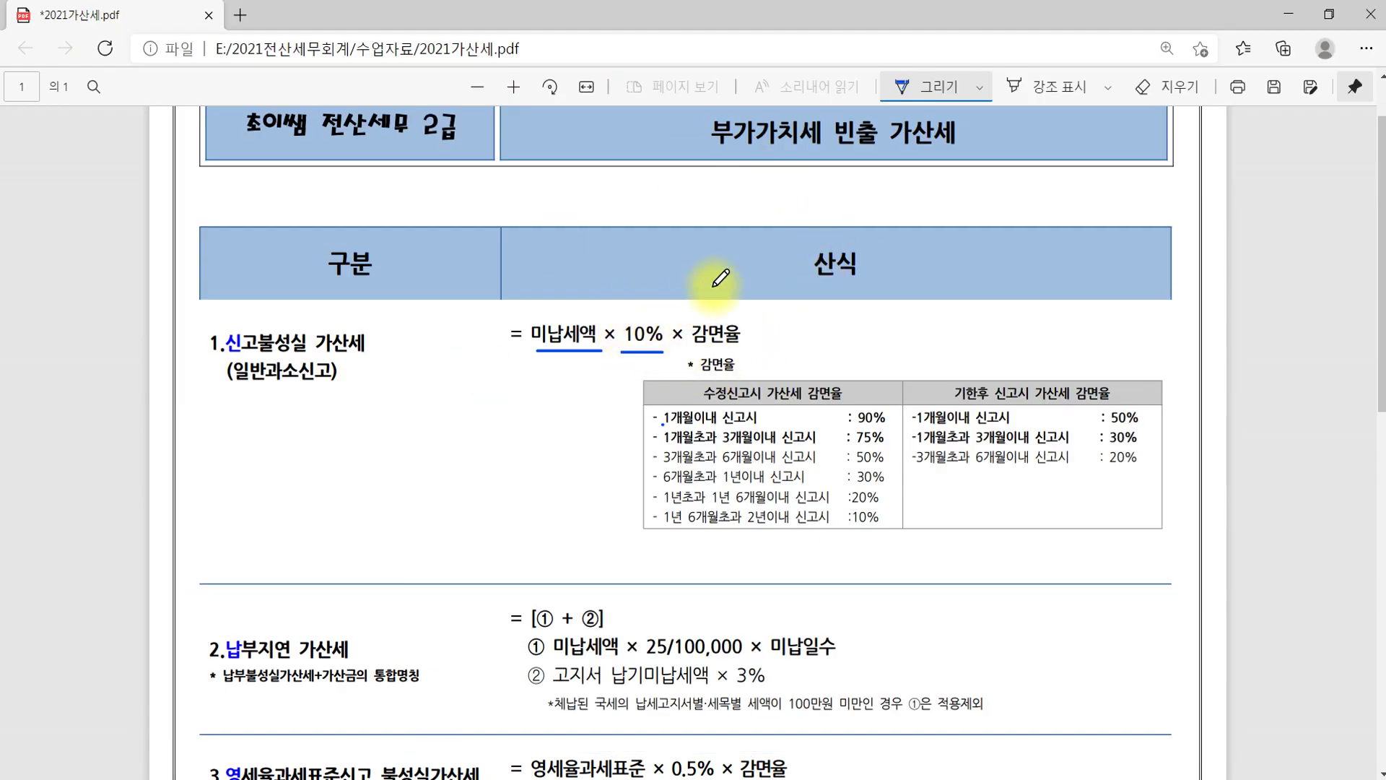
# Mark the 4월 27 preliminary deadline and 7월 20 final filing dates in the exam question
pyautogui.hotkey('alt', 'Tab')
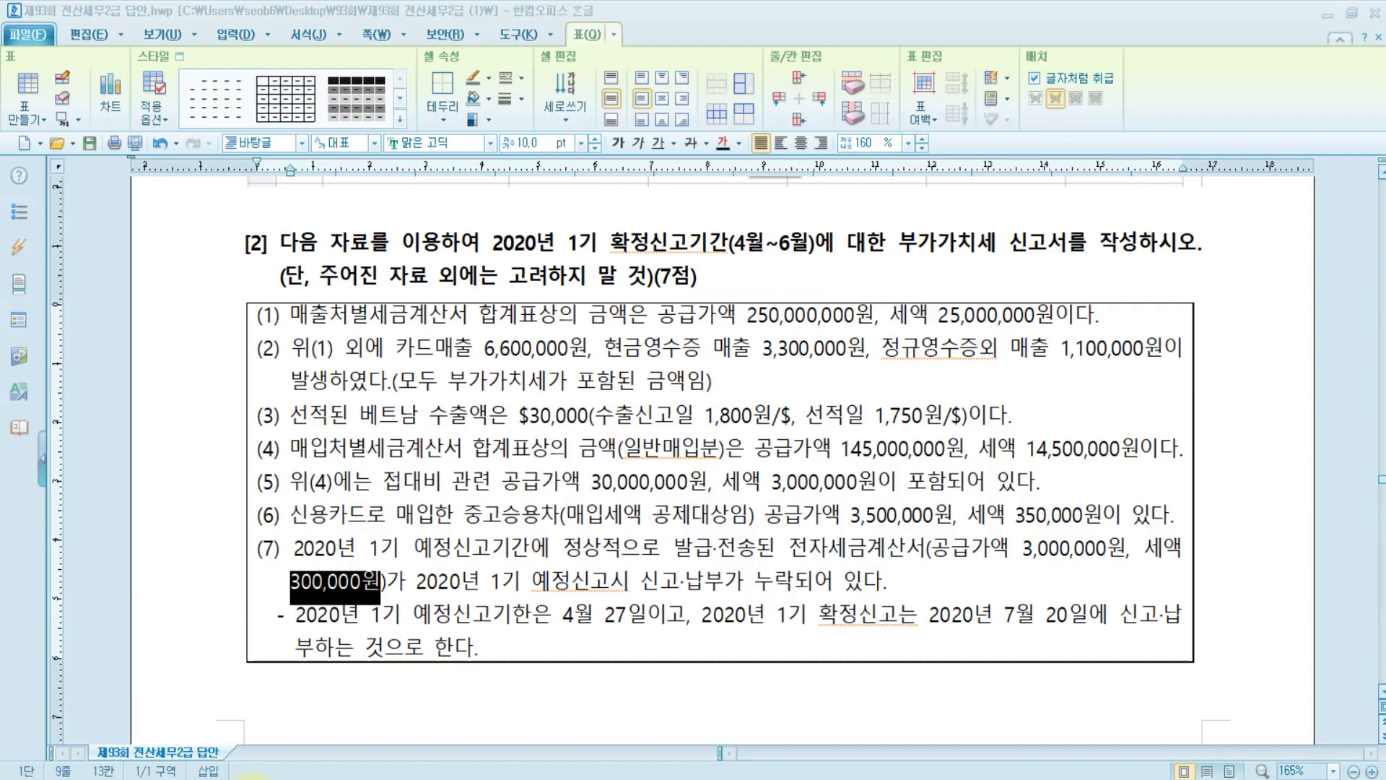
pyautogui.moveTo(563, 615); pyautogui.dragTo(627, 615)
pyautogui.moveTo(1001, 616); pyautogui.dragTo(1072, 620)
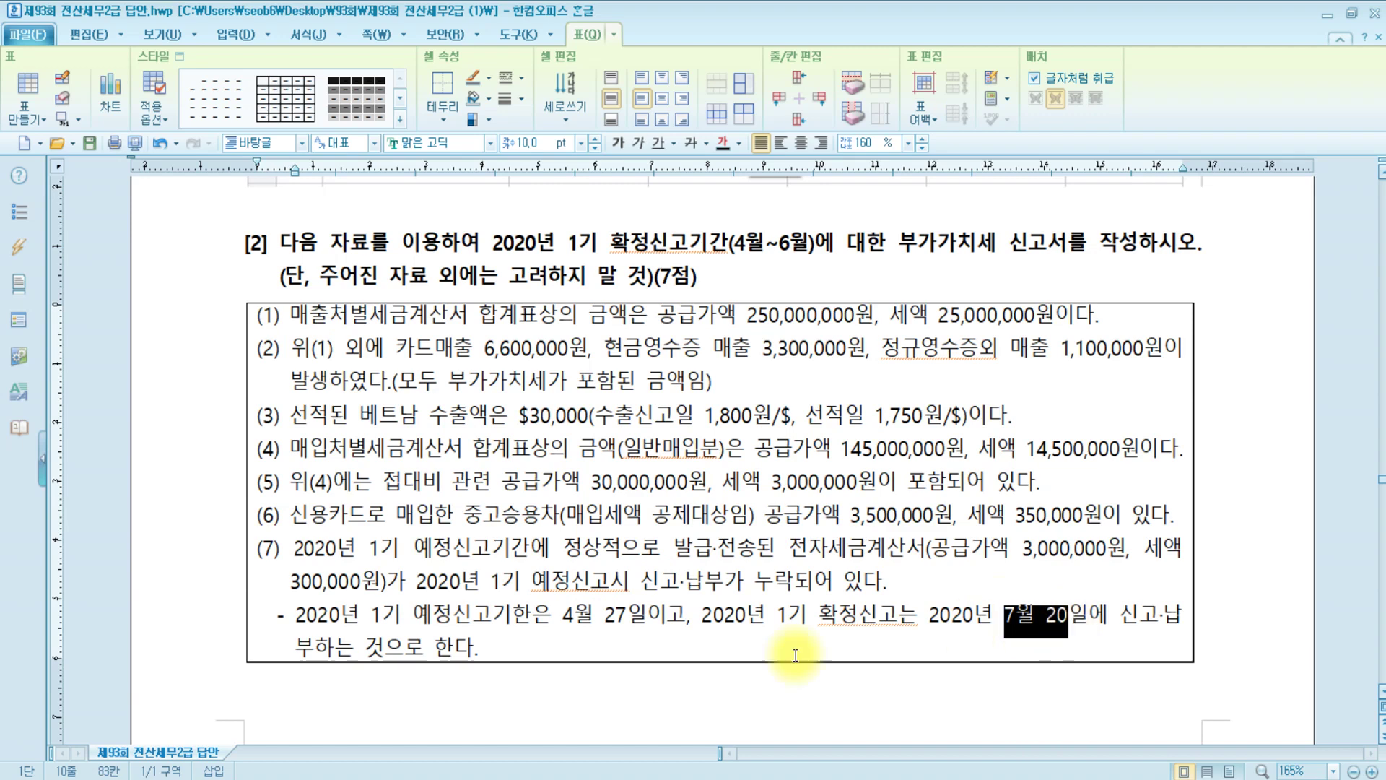
# Circle 감면율, underline the 1개월초과 3개월이내 75% row, and write 1 − 75% by the formula
pyautogui.moveTo(442, 777)
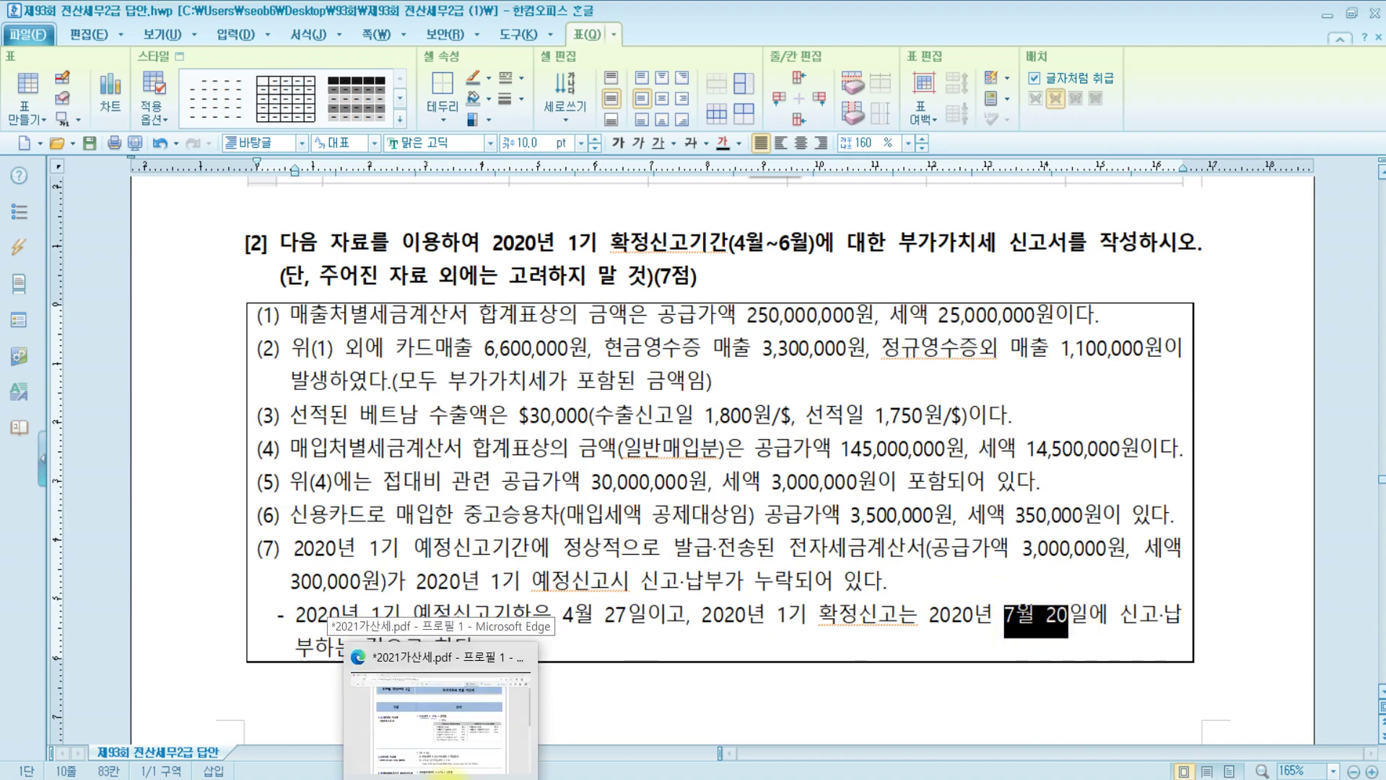
pyautogui.click(453, 745)
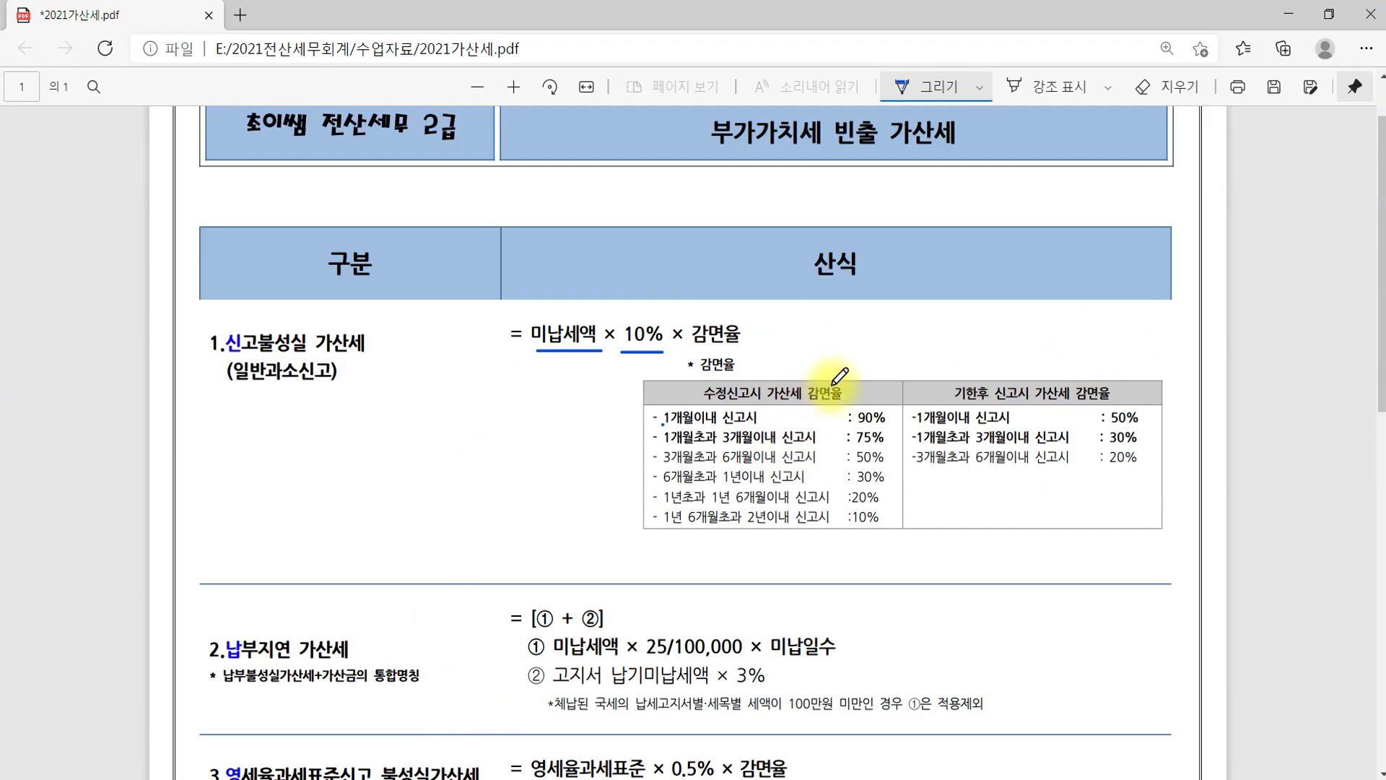
pyautogui.moveTo(841, 376)
pyautogui.mouseDown()
pyautogui.moveTo(816, 407)
pyautogui.moveTo(848, 390)
pyautogui.mouseUp()
pyautogui.moveTo(697, 374)
pyautogui.mouseDown()
pyautogui.moveTo(706, 398)
pyautogui.moveTo(738, 368)
pyautogui.mouseUp()
pyautogui.moveTo(654, 445)
pyautogui.mouseDown()
pyautogui.moveTo(895, 424)
pyautogui.moveTo(647, 436)
pyautogui.mouseUp()
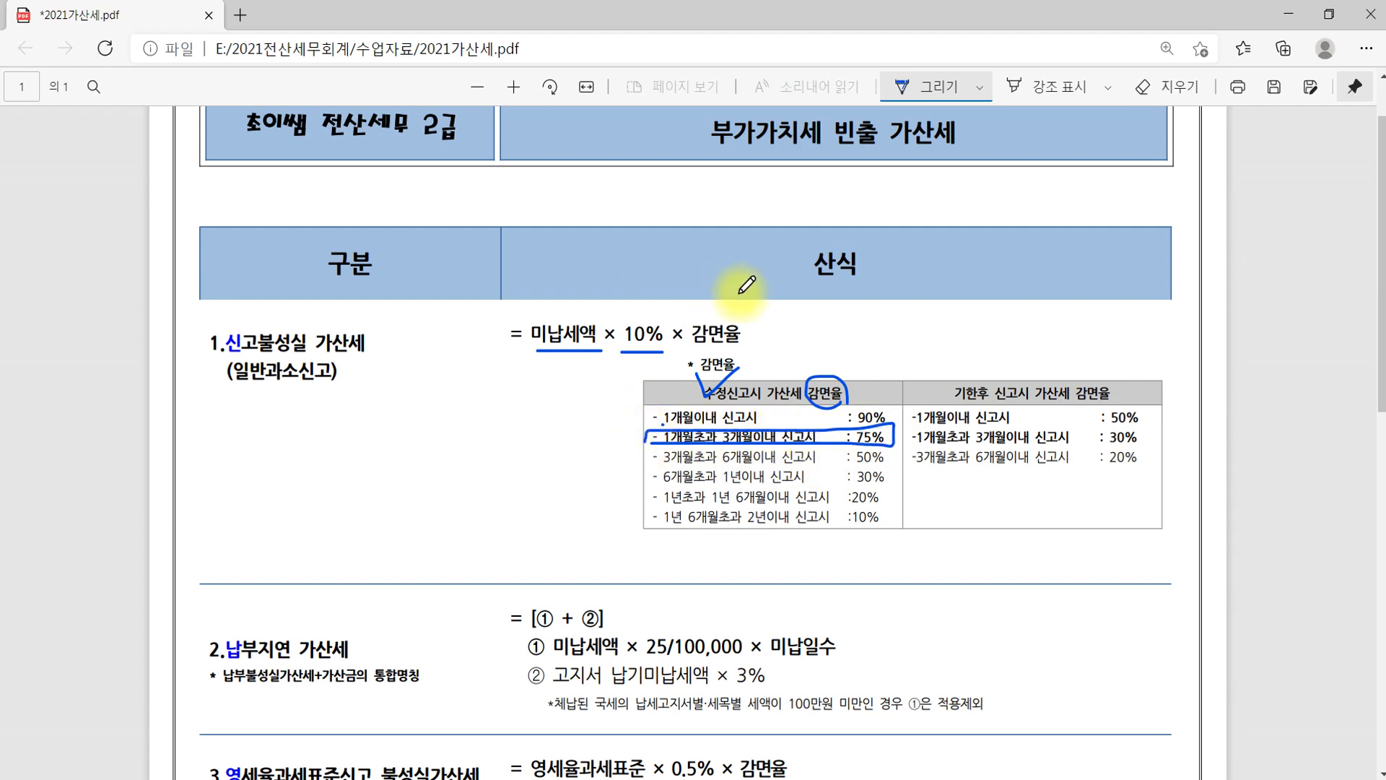
pyautogui.moveTo(763, 305)
pyautogui.mouseDown()
pyautogui.moveTo(763, 330)
pyautogui.moveTo(806, 317)
pyautogui.moveTo(864, 351)
pyautogui.mouseUp()
pyautogui.moveTo(870, 293); pyautogui.dragTo(889, 339)
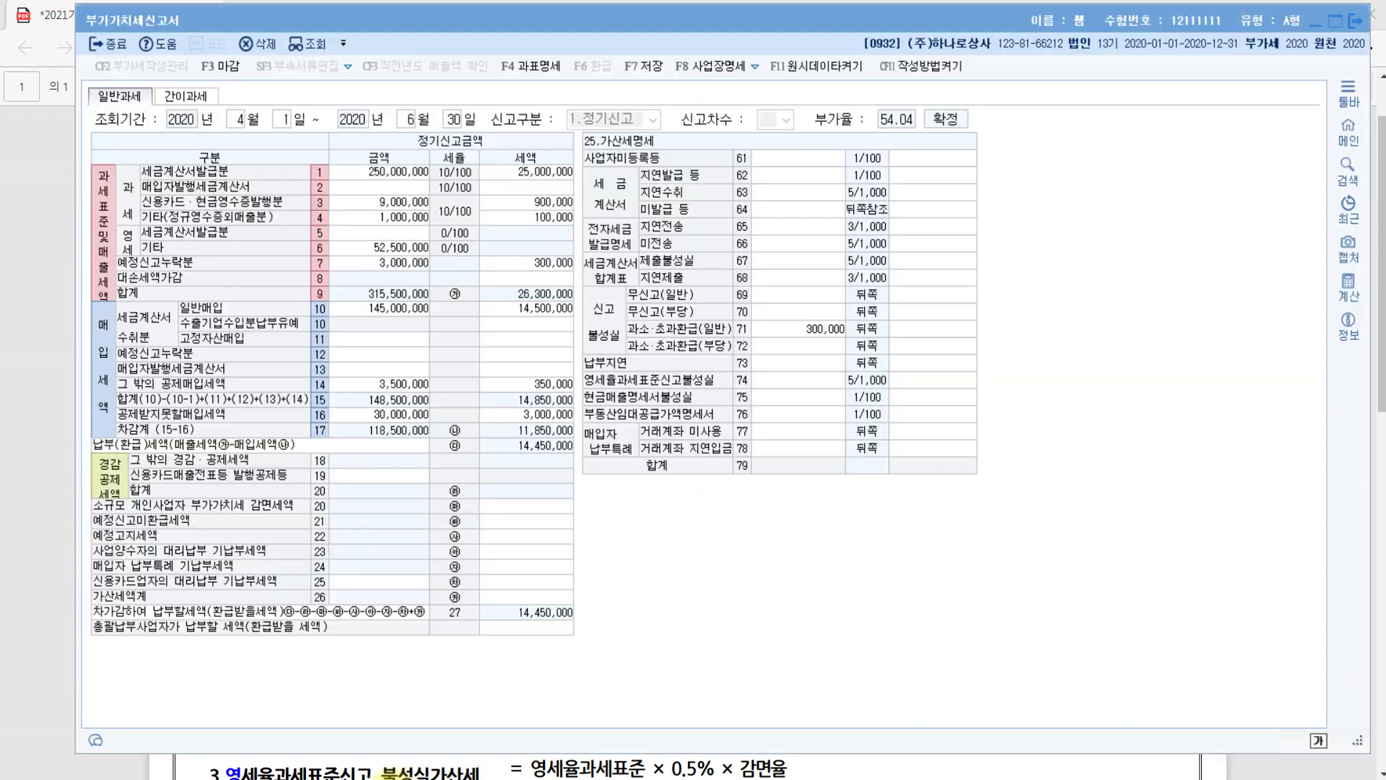
pyautogui.click(394, 772)
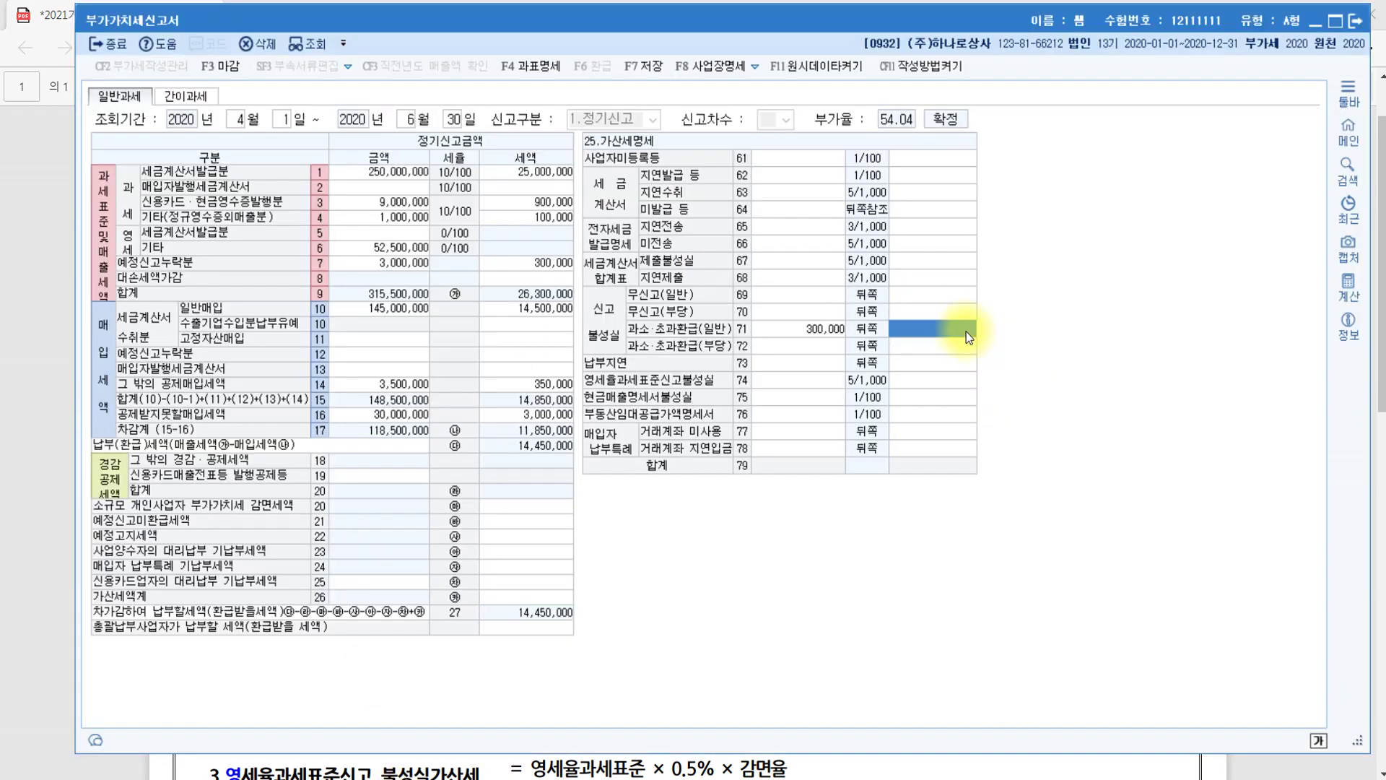
# Enter 750 in row 71's tax cell to record the 7,500 penalty, then minimize the return
pyautogui.write('750')
pyautogui.press('Return')
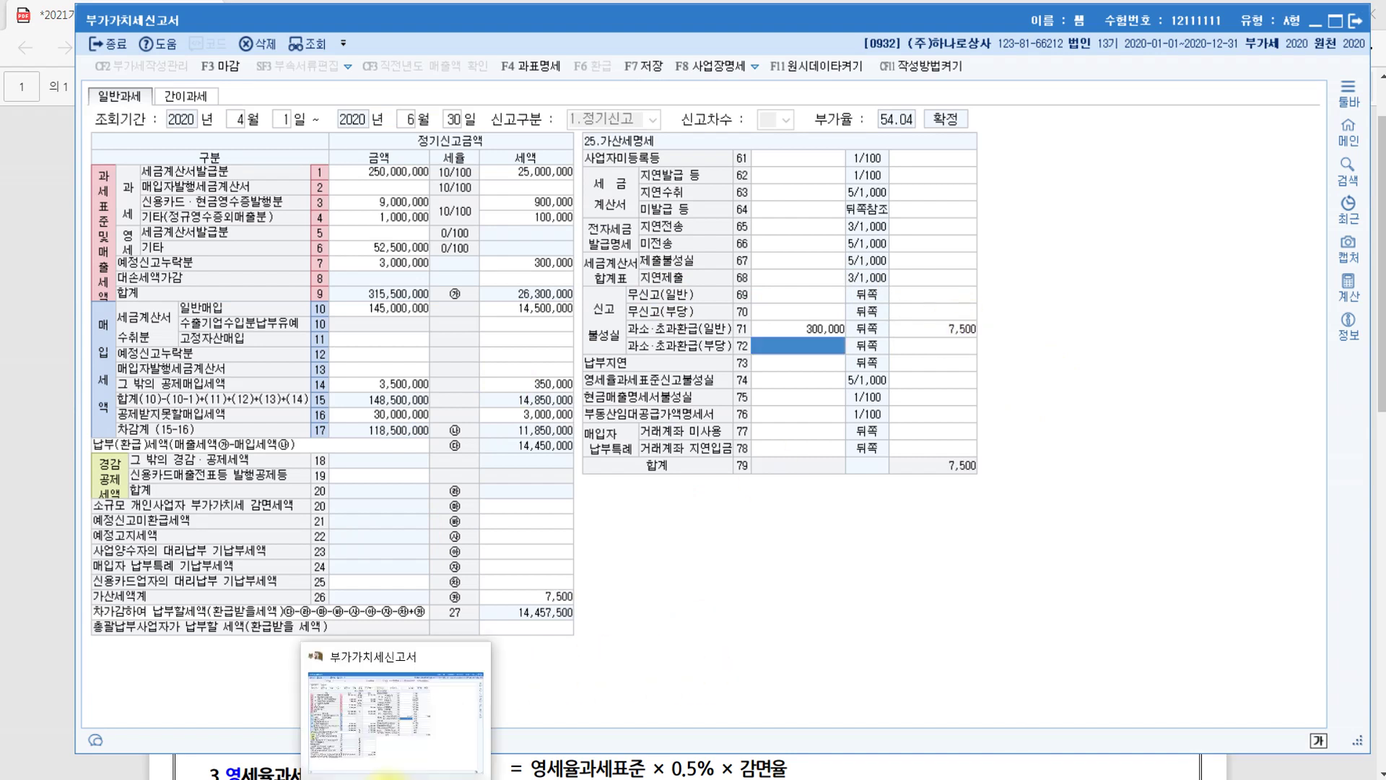
pyautogui.click(390, 778)
# Circle the 2.납부지연 가산세 heading, strike out item ② 고지서 납기미납세액 × 3%, and X its footnote
pyautogui.scroll(-5, 382, 524)
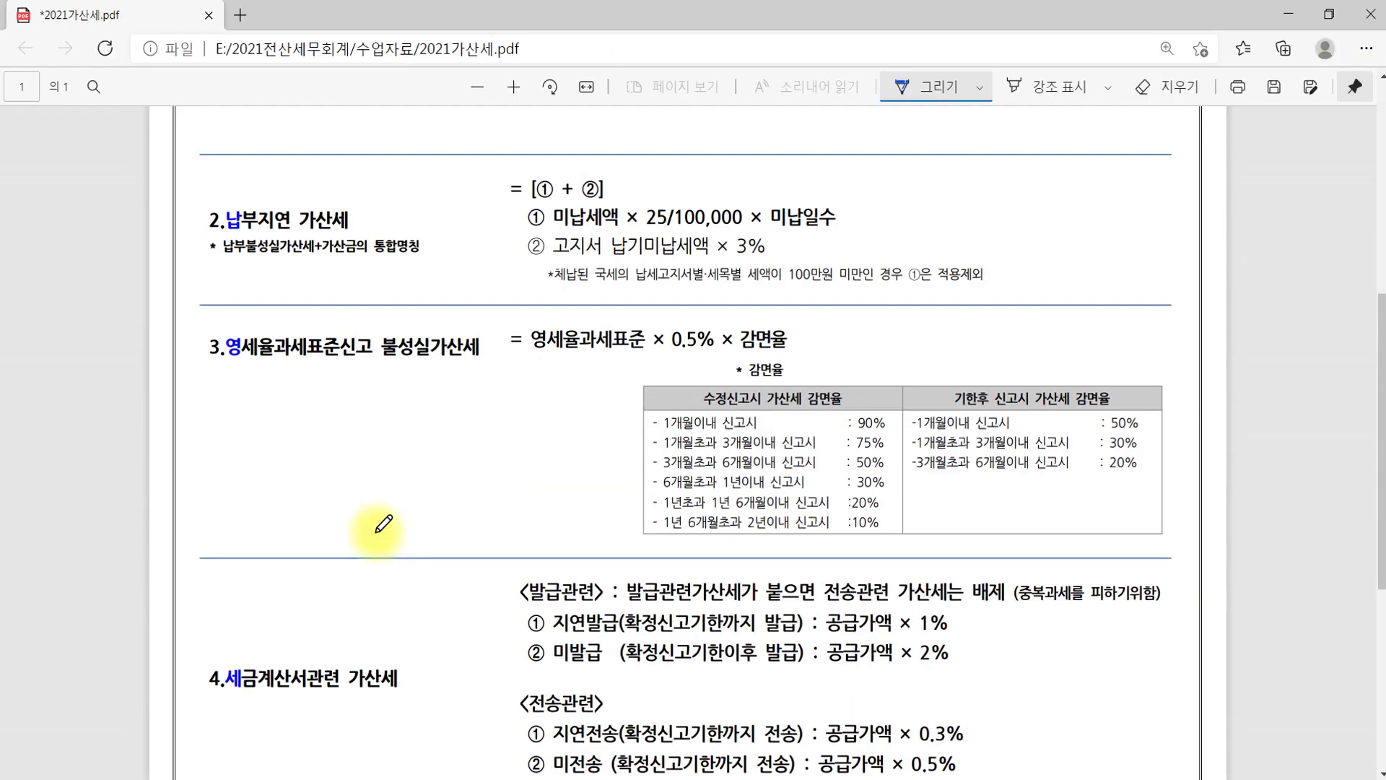
pyautogui.scroll(2, 383, 524)
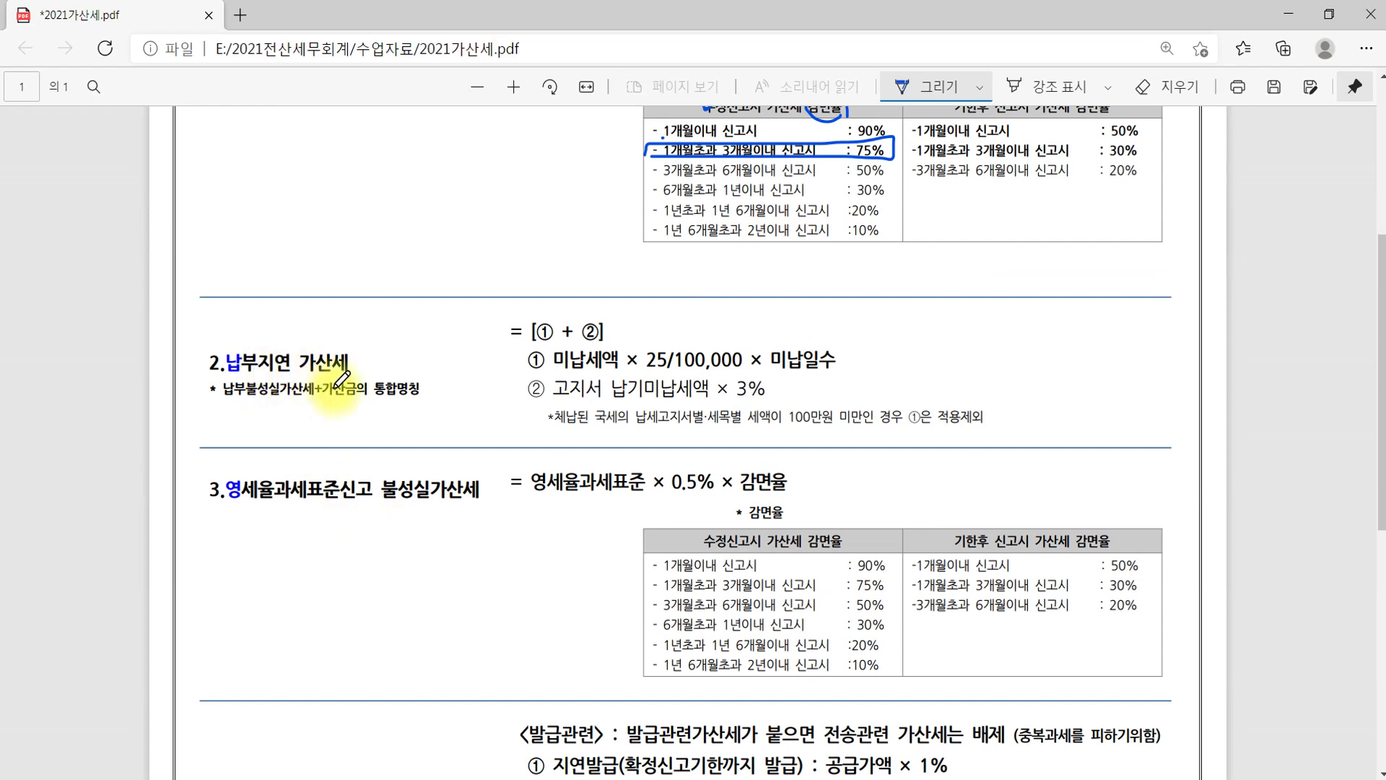
pyautogui.moveTo(353, 379)
pyautogui.mouseDown()
pyautogui.moveTo(209, 399)
pyautogui.moveTo(363, 386)
pyautogui.mouseUp()
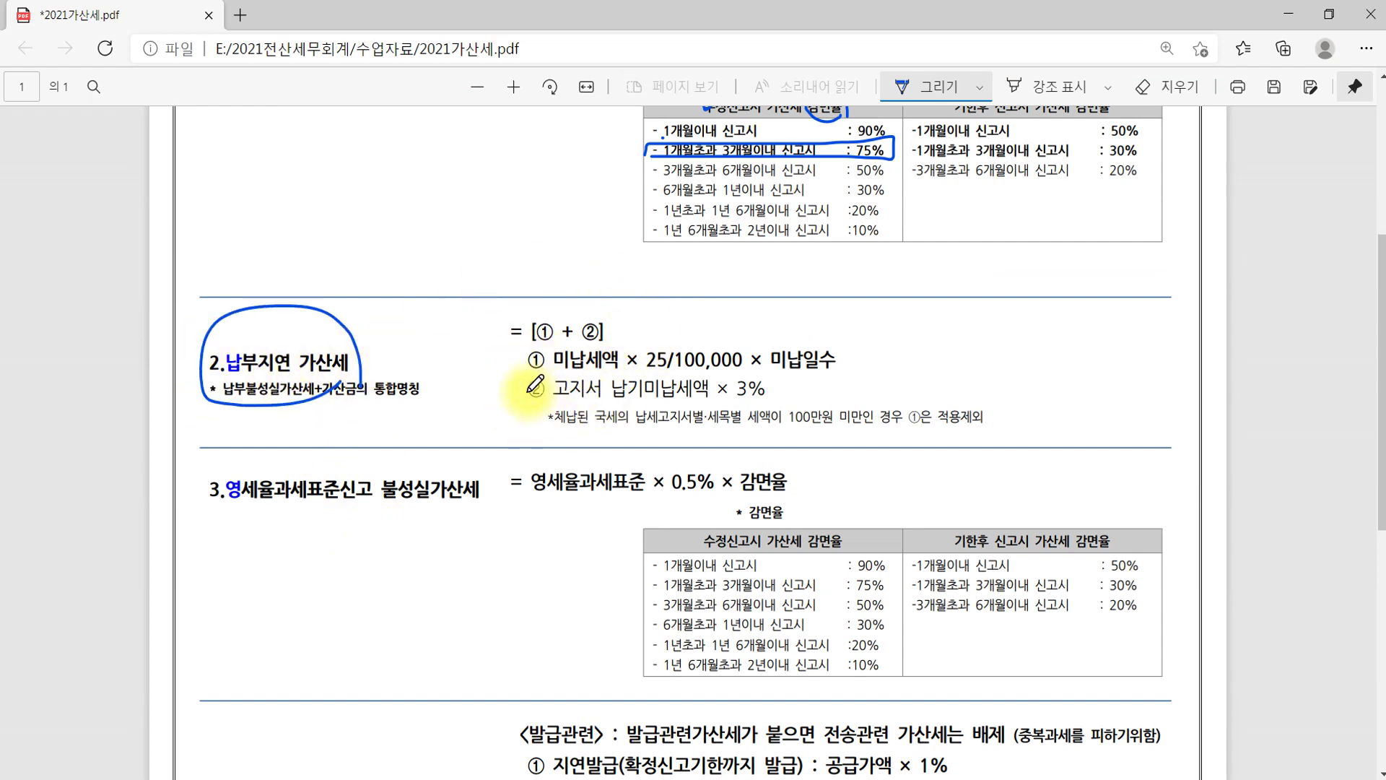
pyautogui.moveTo(523, 393); pyautogui.dragTo(793, 384)
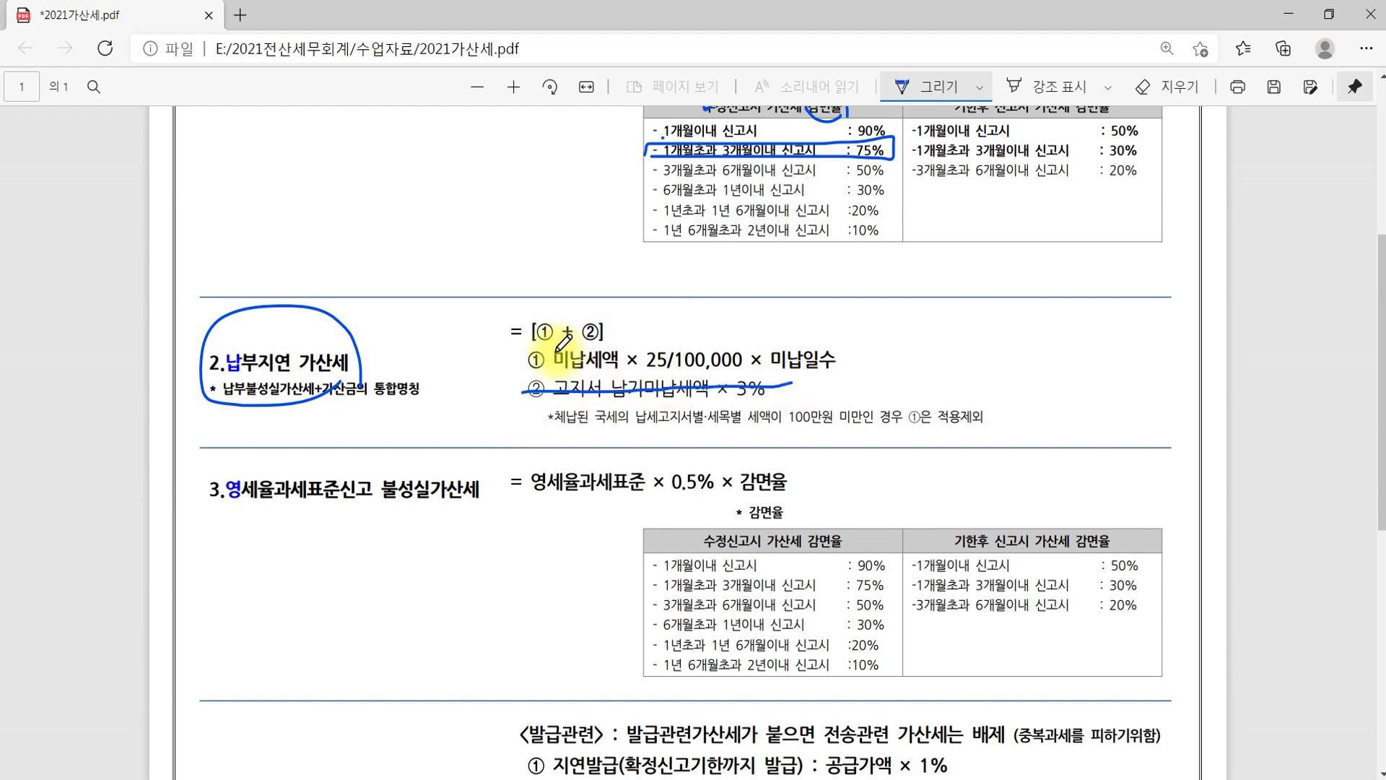
pyautogui.moveTo(587, 414); pyautogui.dragTo(1014, 413)
pyautogui.moveTo(968, 358); pyautogui.dragTo(906, 428)
pyautogui.moveTo(897, 370); pyautogui.dragTo(957, 441)
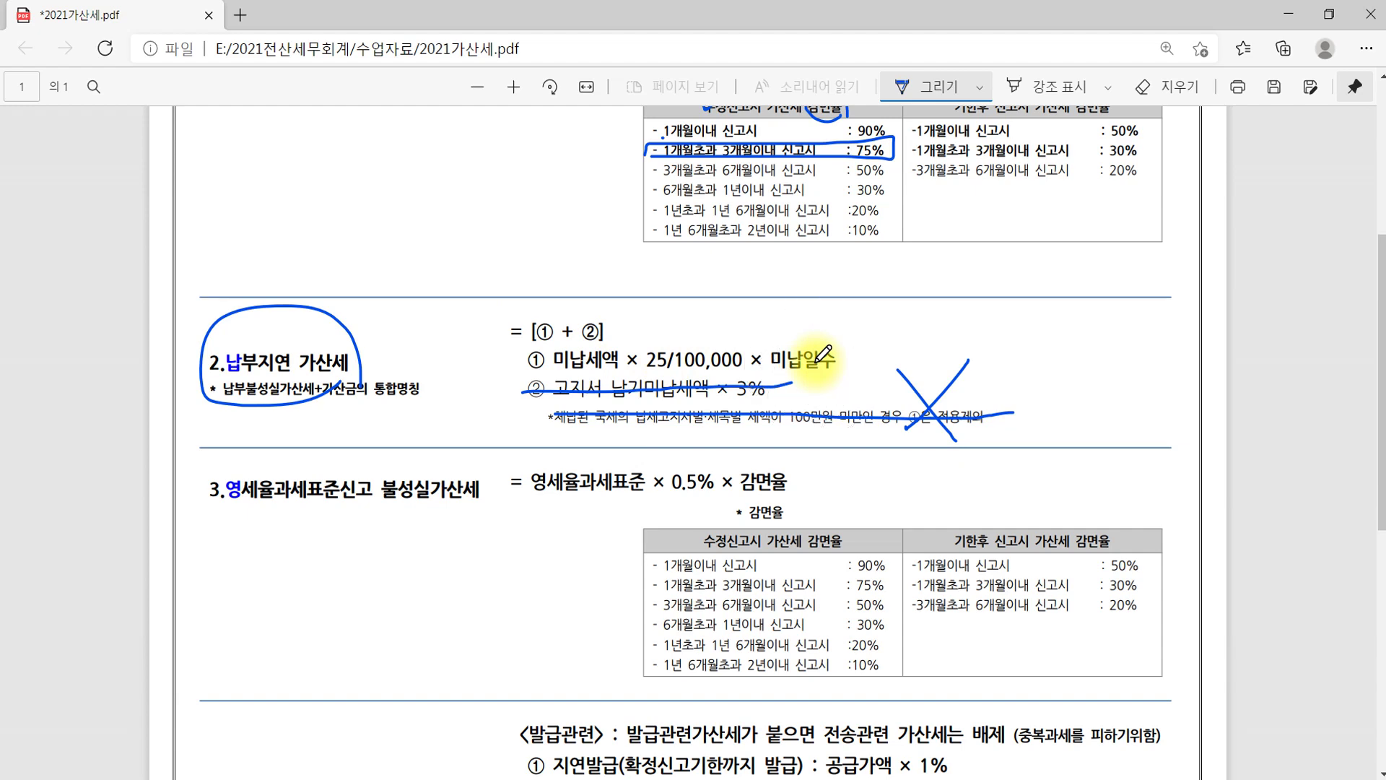
pyautogui.click(416, 778)
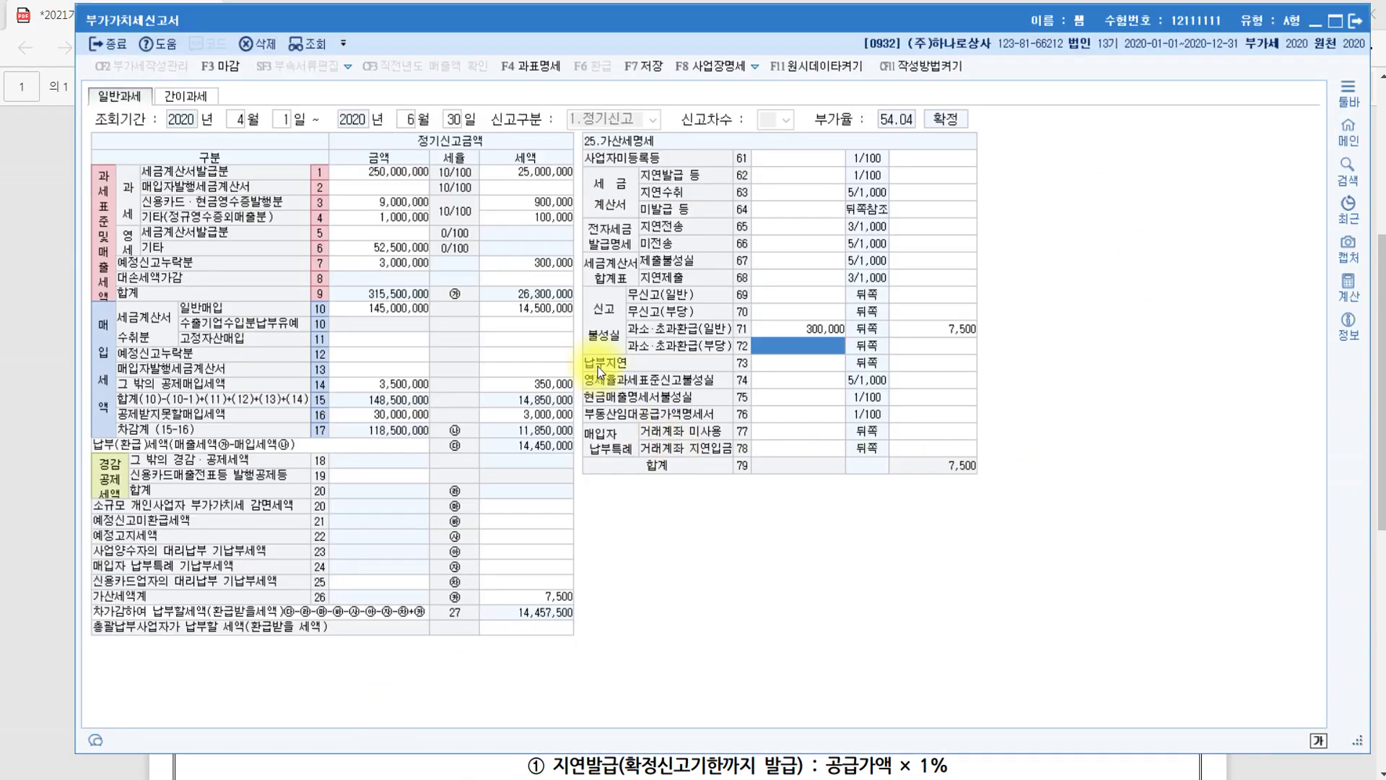
# Enter 300,000 as the row 73 납부지연 amount
pyautogui.click(613, 330)
pyautogui.click(783, 362)
pyautogui.write('300')
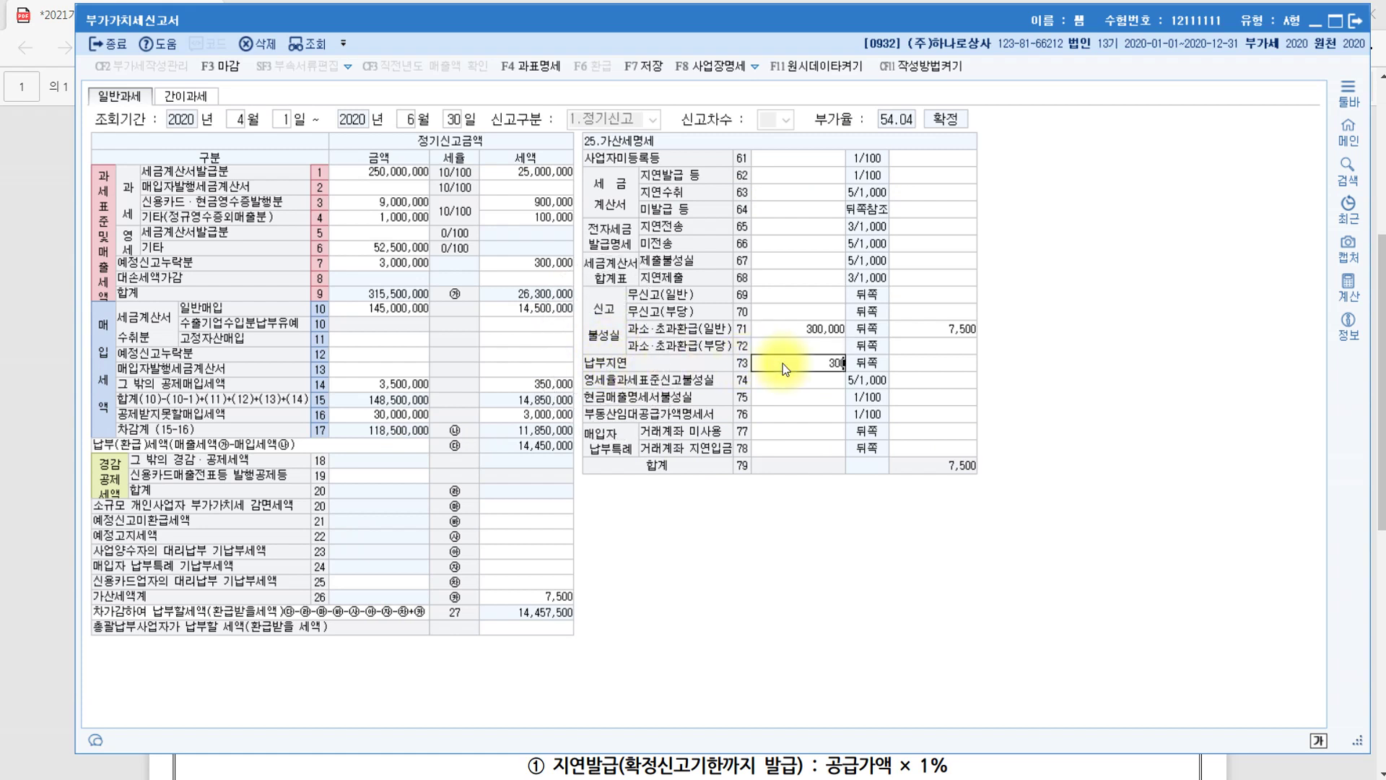
pyautogui.write('000')
pyautogui.press('Return')
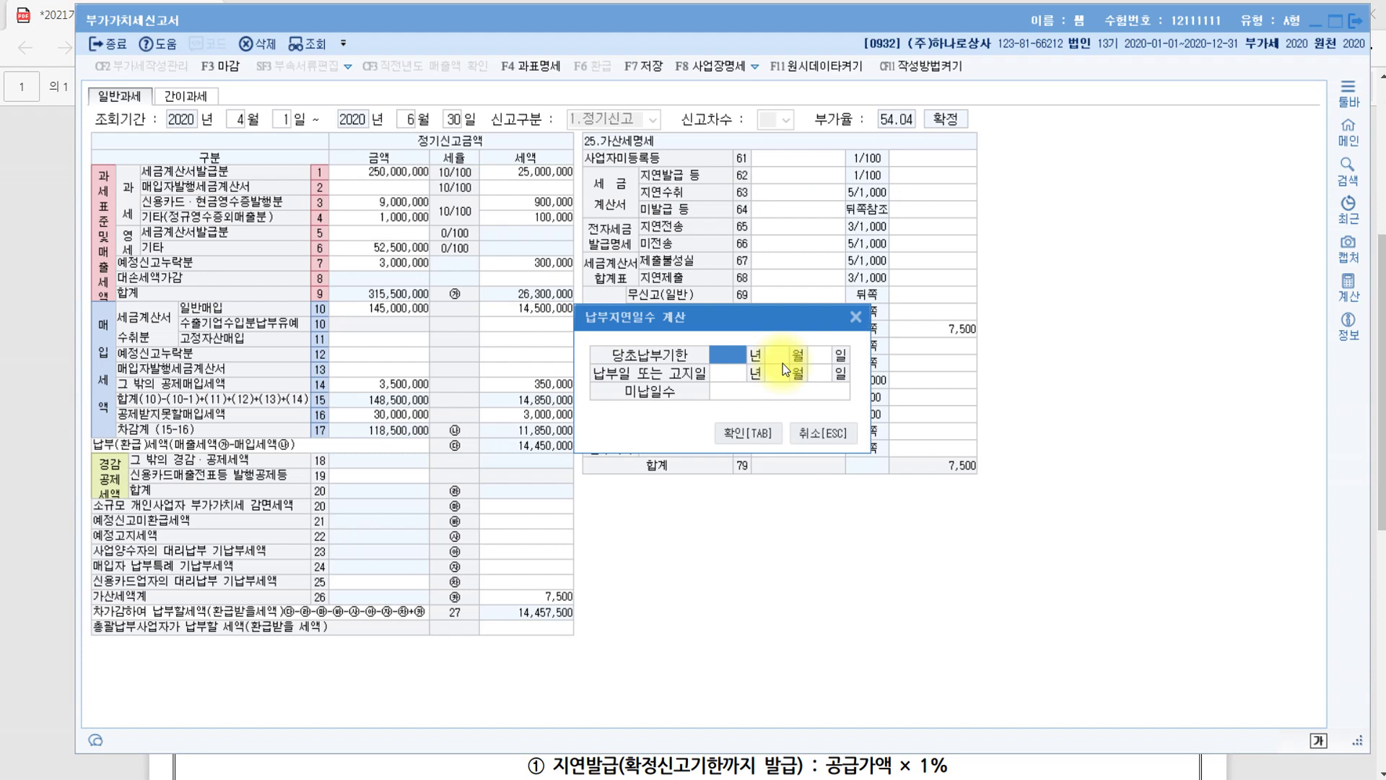
# Enter the original due date 2020-04-27 in the late-days calculation
pyautogui.click(735, 358)
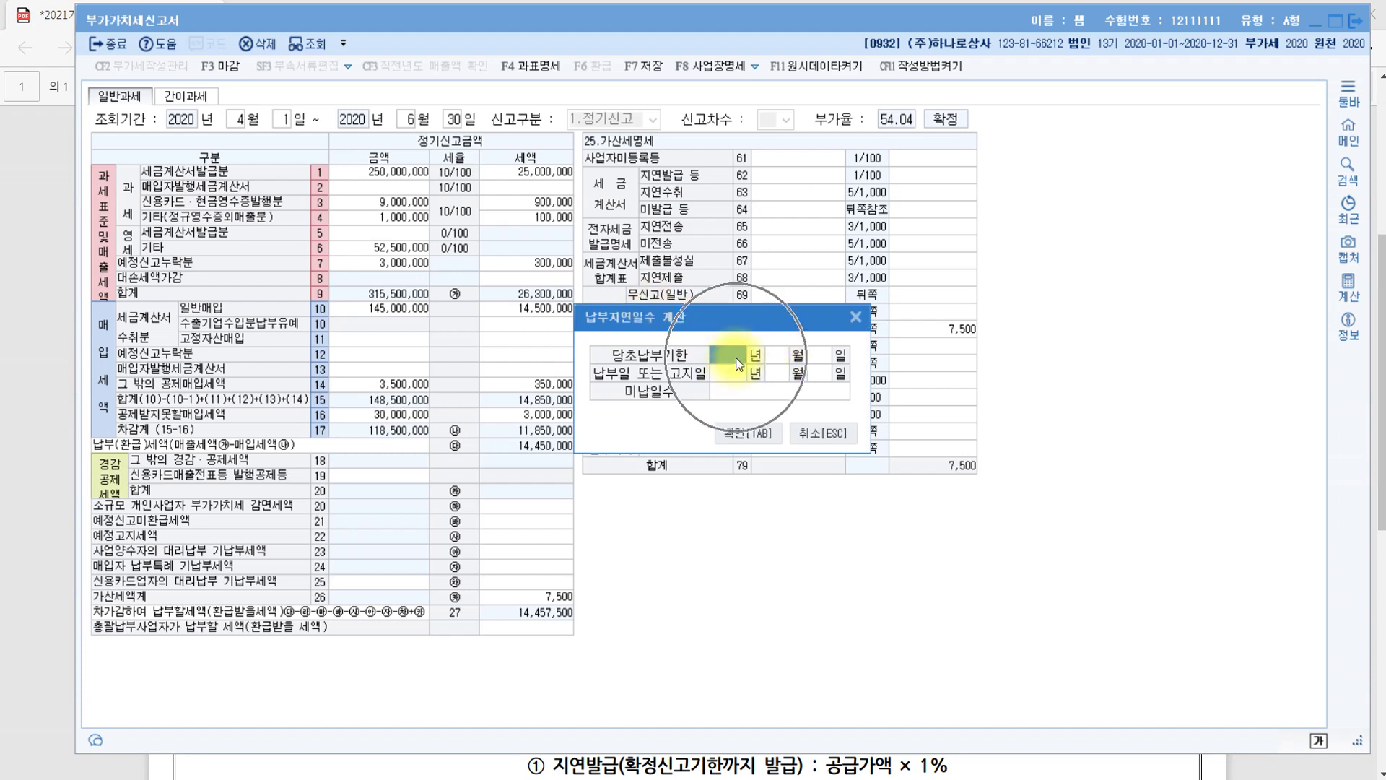
pyautogui.write('2020')
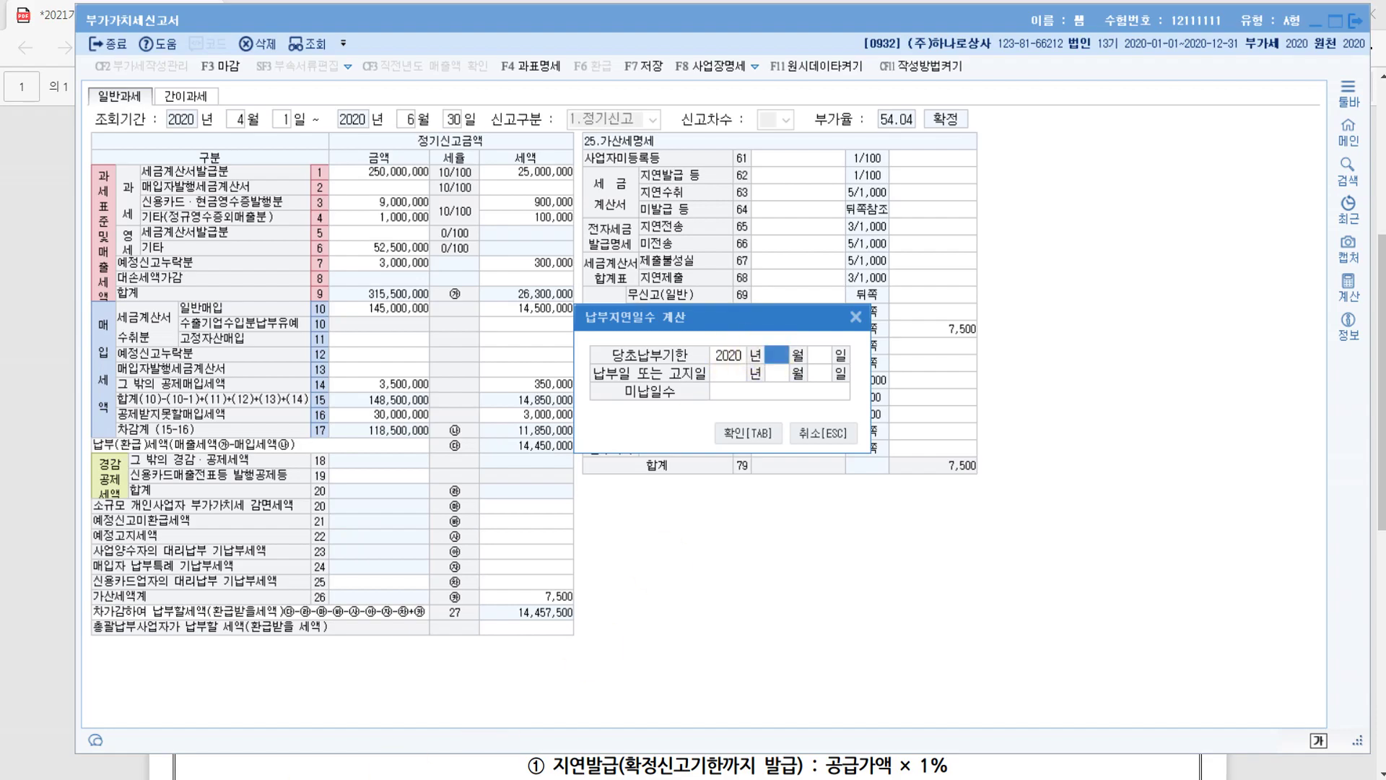
pyautogui.hotkey('alt', 'Tab')
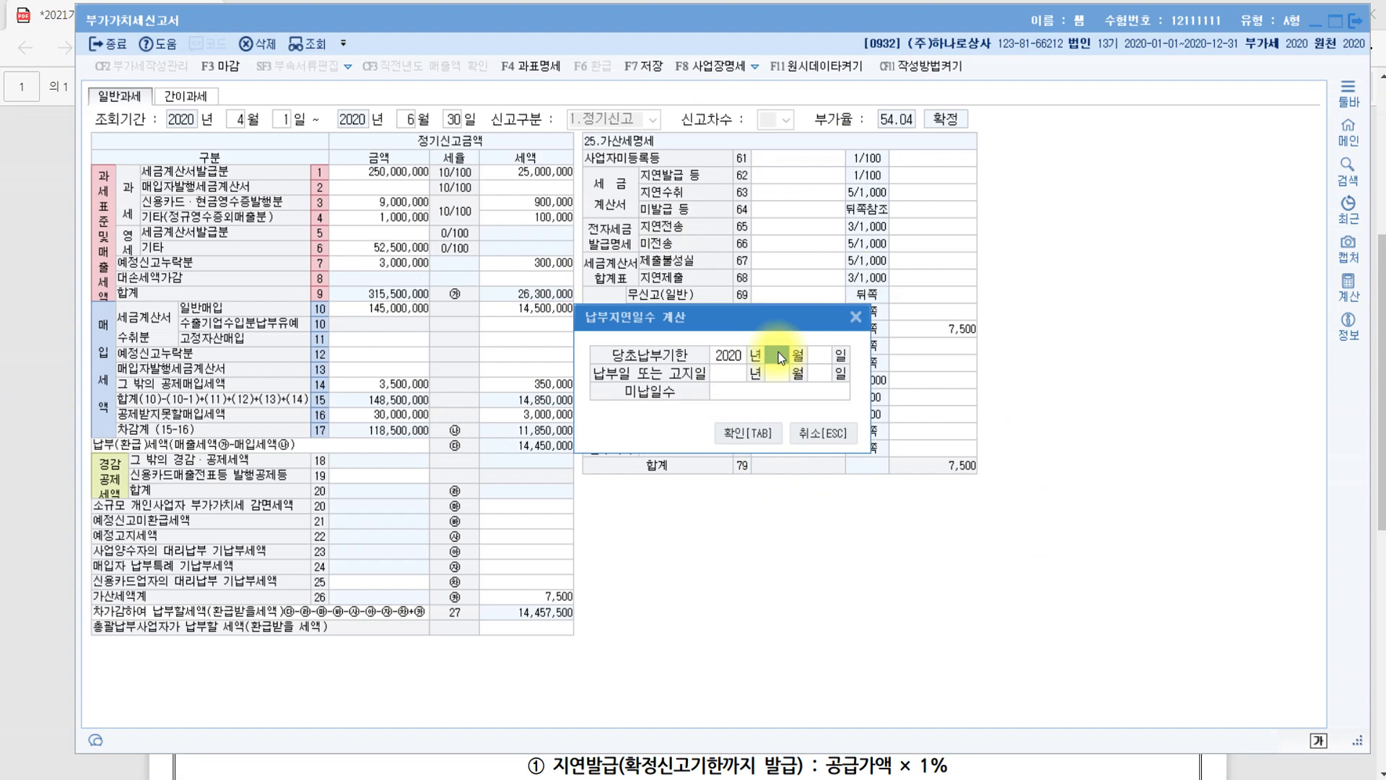
pyautogui.write('4')
pyautogui.press('Return')
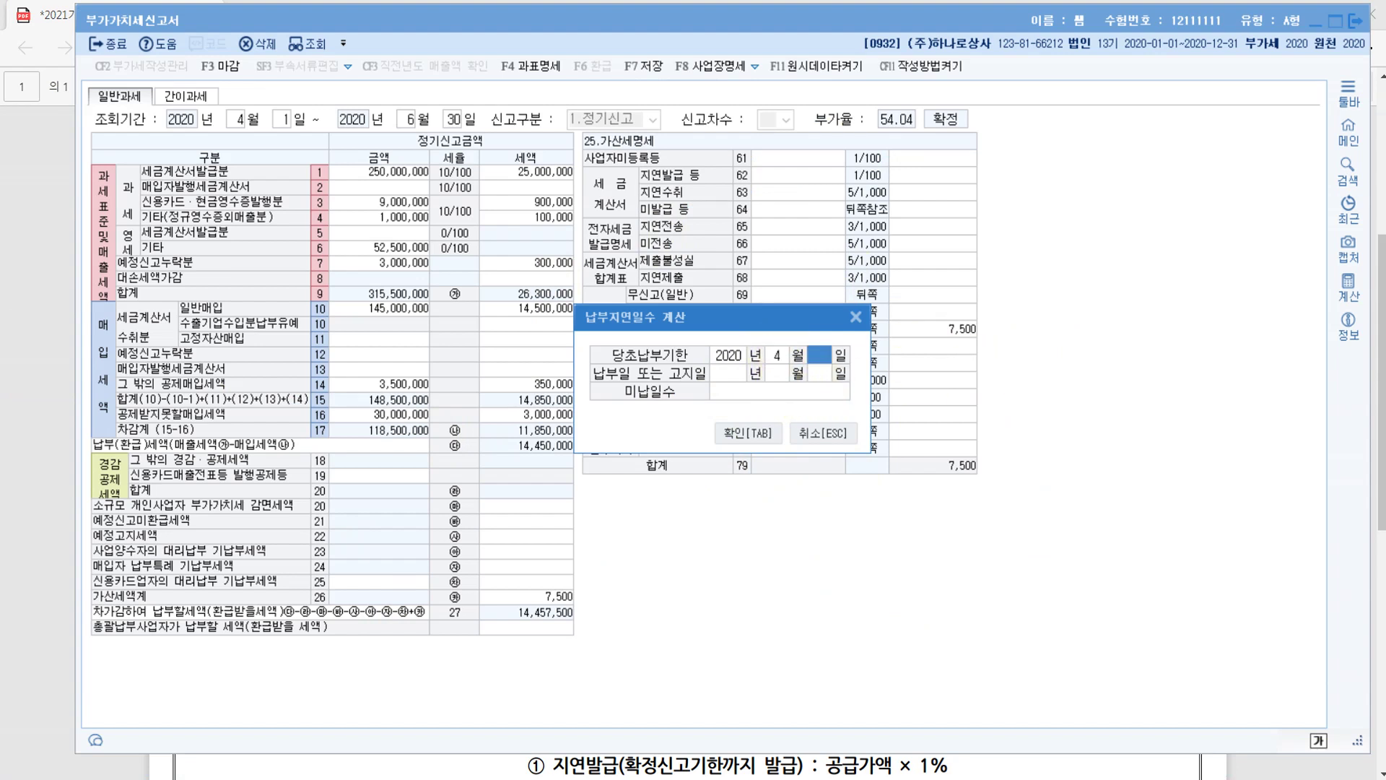
pyautogui.write('25')
pyautogui.press('Return')
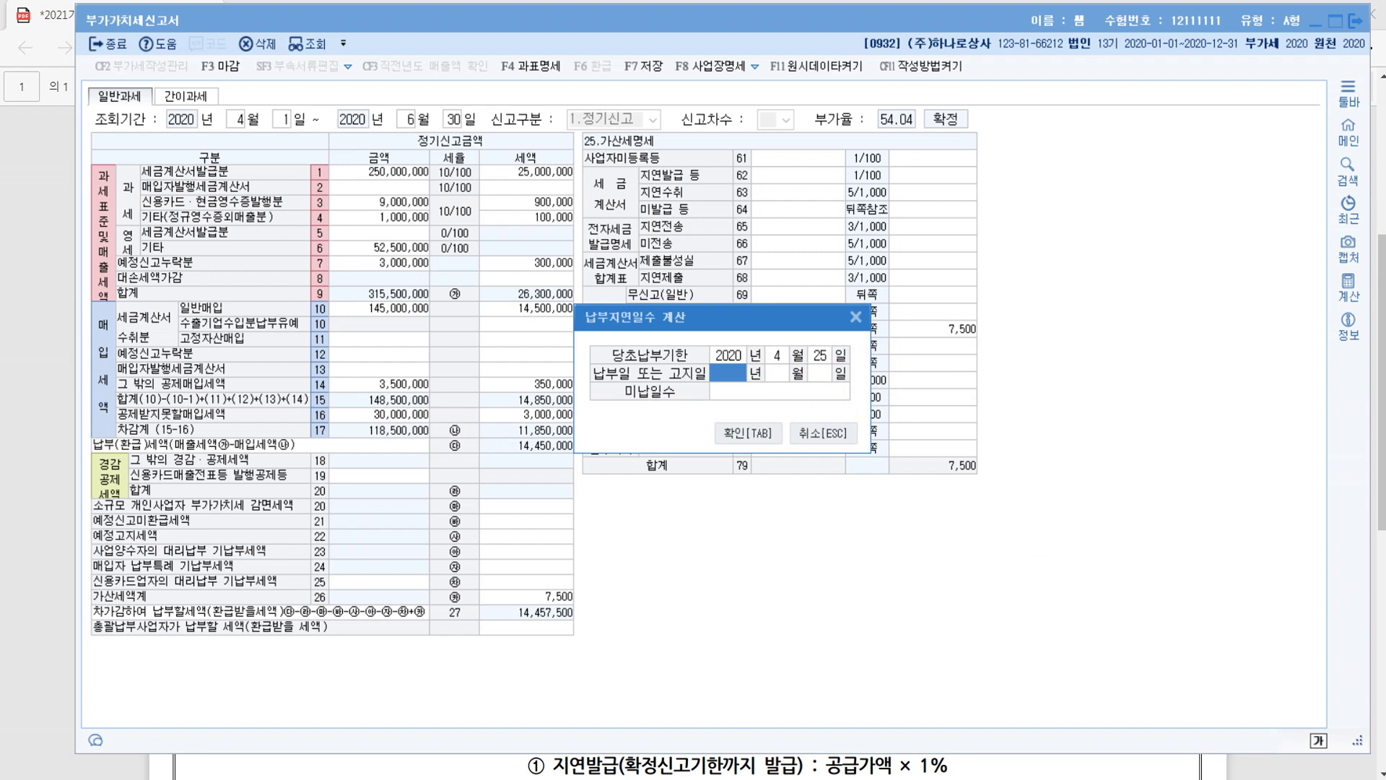
pyautogui.click(826, 353)
pyautogui.write('27')
pyautogui.press('Return')
# Enter the payment date 2020-07-20 and apply the resulting 84 overdue days
pyautogui.write('2020')
pyautogui.press('Return')
pyautogui.write('7')
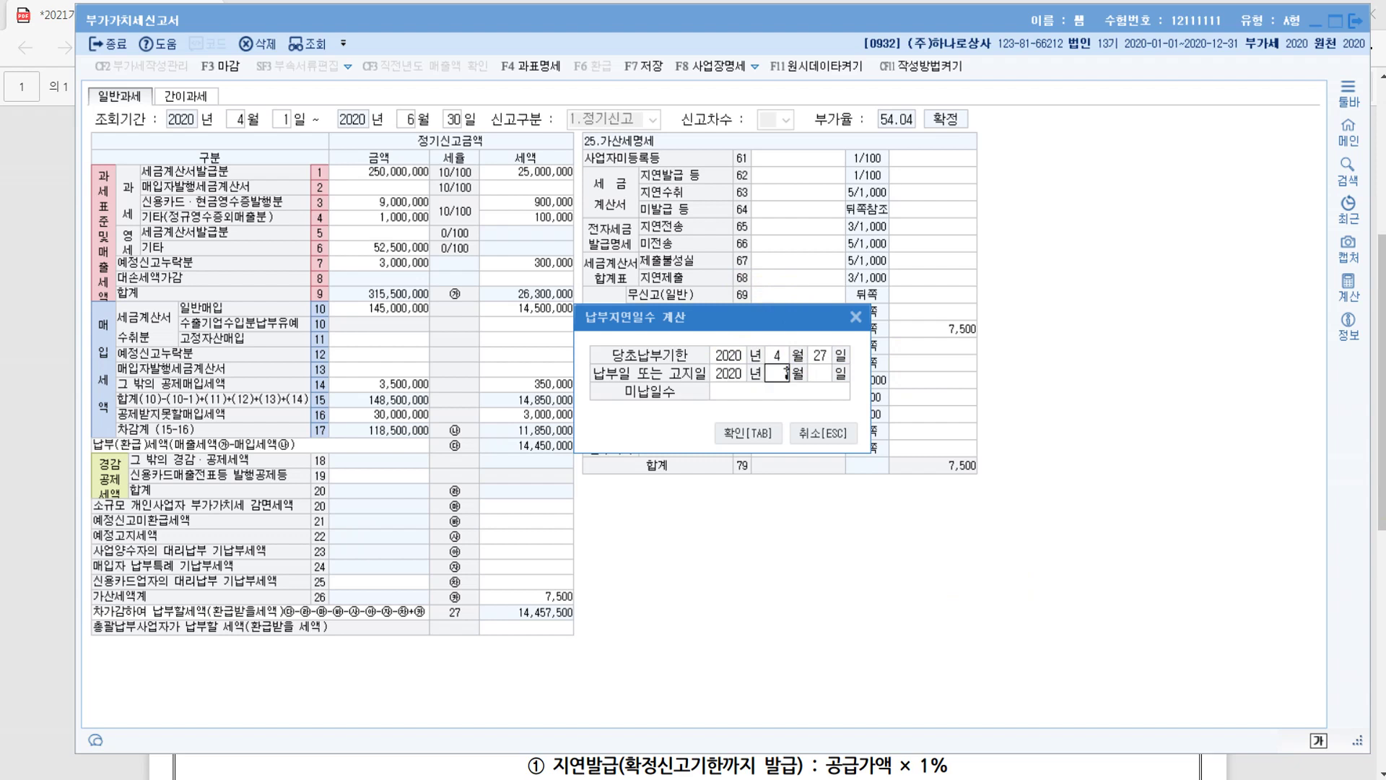
pyautogui.press('Return')
pyautogui.write('20')
pyautogui.press('Return')
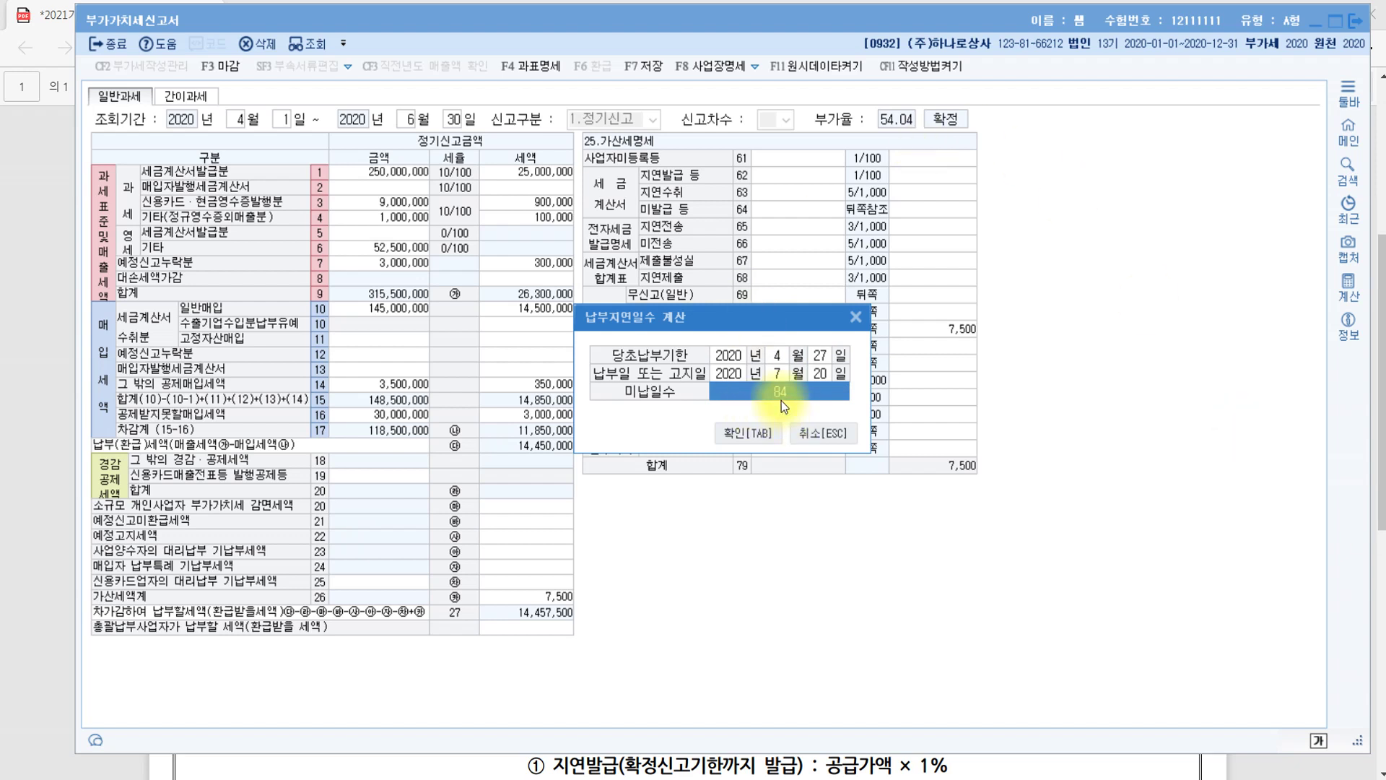
pyautogui.click(756, 432)
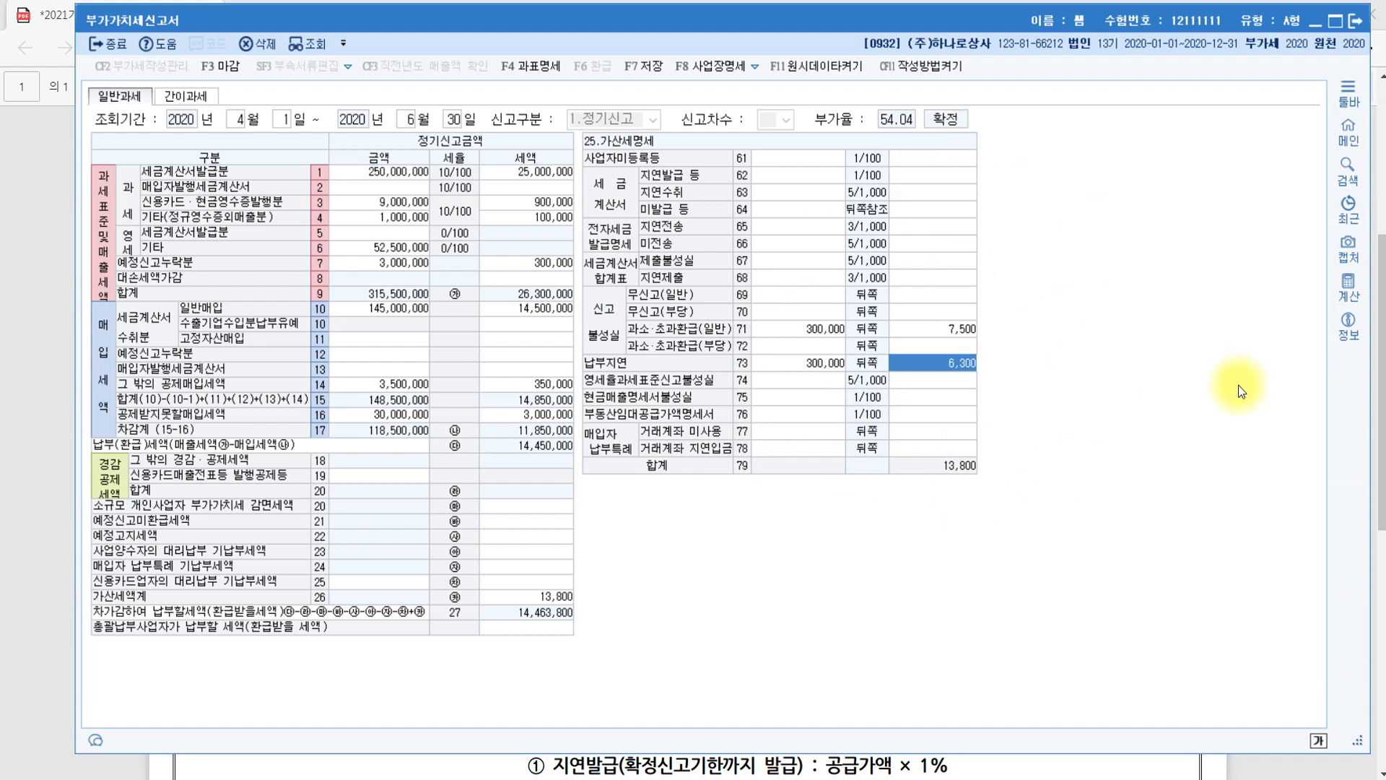
pyautogui.click(833, 369)
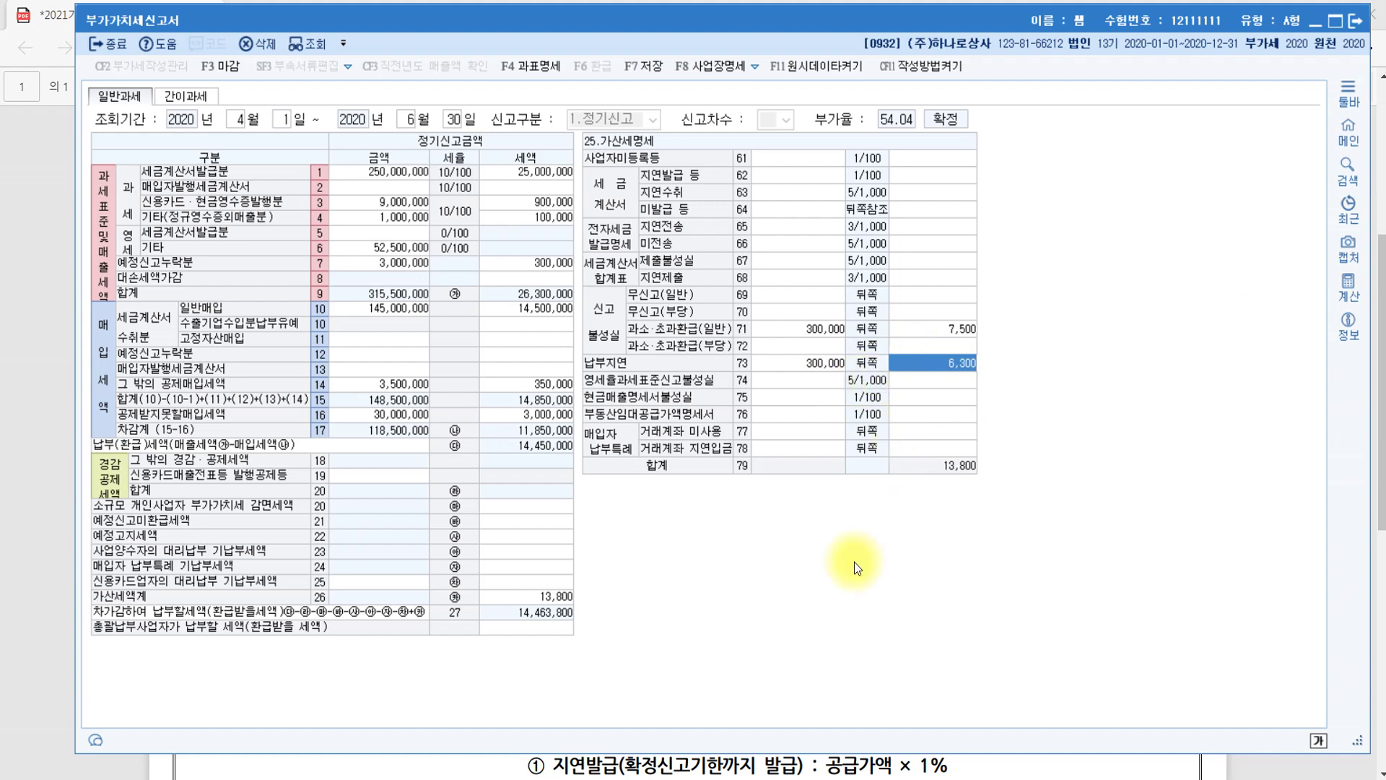
# Circle the section 1 and section 2 penalty titles in the PDF
pyautogui.hotkey('alt', 'Tab')
pyautogui.scroll(4, 505, 347)
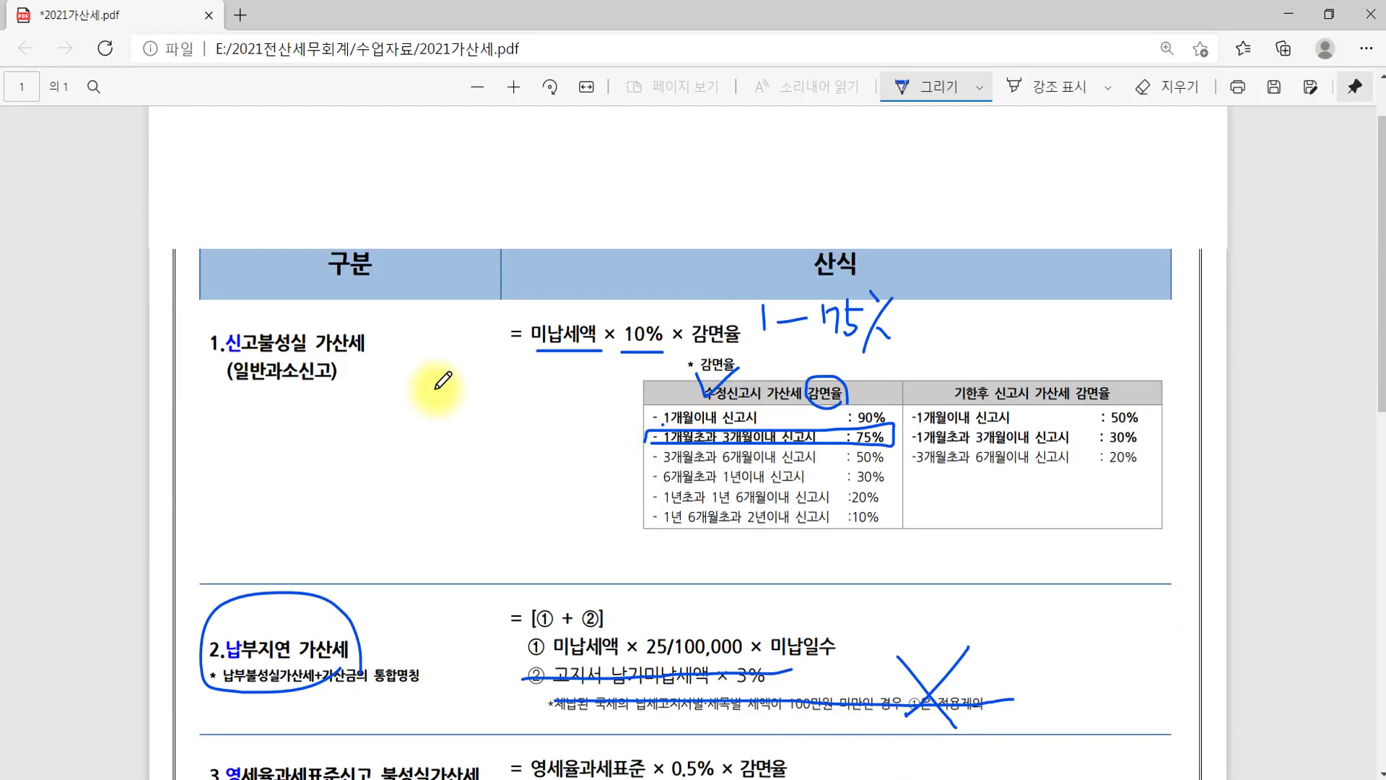
pyautogui.moveTo(321, 384); pyautogui.dragTo(326, 439)
pyautogui.moveTo(346, 653)
pyautogui.mouseDown()
pyautogui.moveTo(245, 693)
pyautogui.moveTo(321, 651)
pyautogui.mouseUp()
# Cross out the section 3 zero-rate penalty and the section 4 tax invoice penalty lines
pyautogui.scroll(-8, 510, 501)
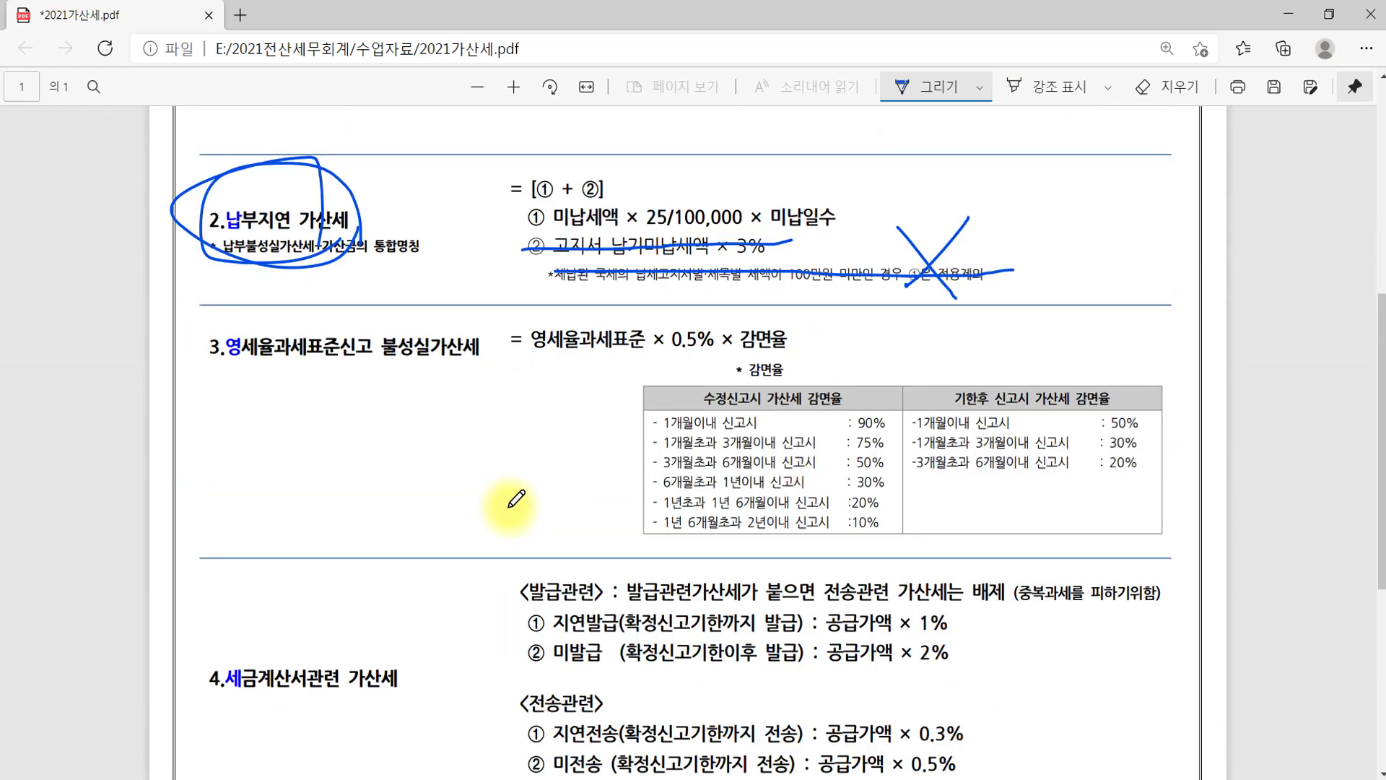
pyautogui.moveTo(216, 231); pyautogui.dragTo(496, 231)
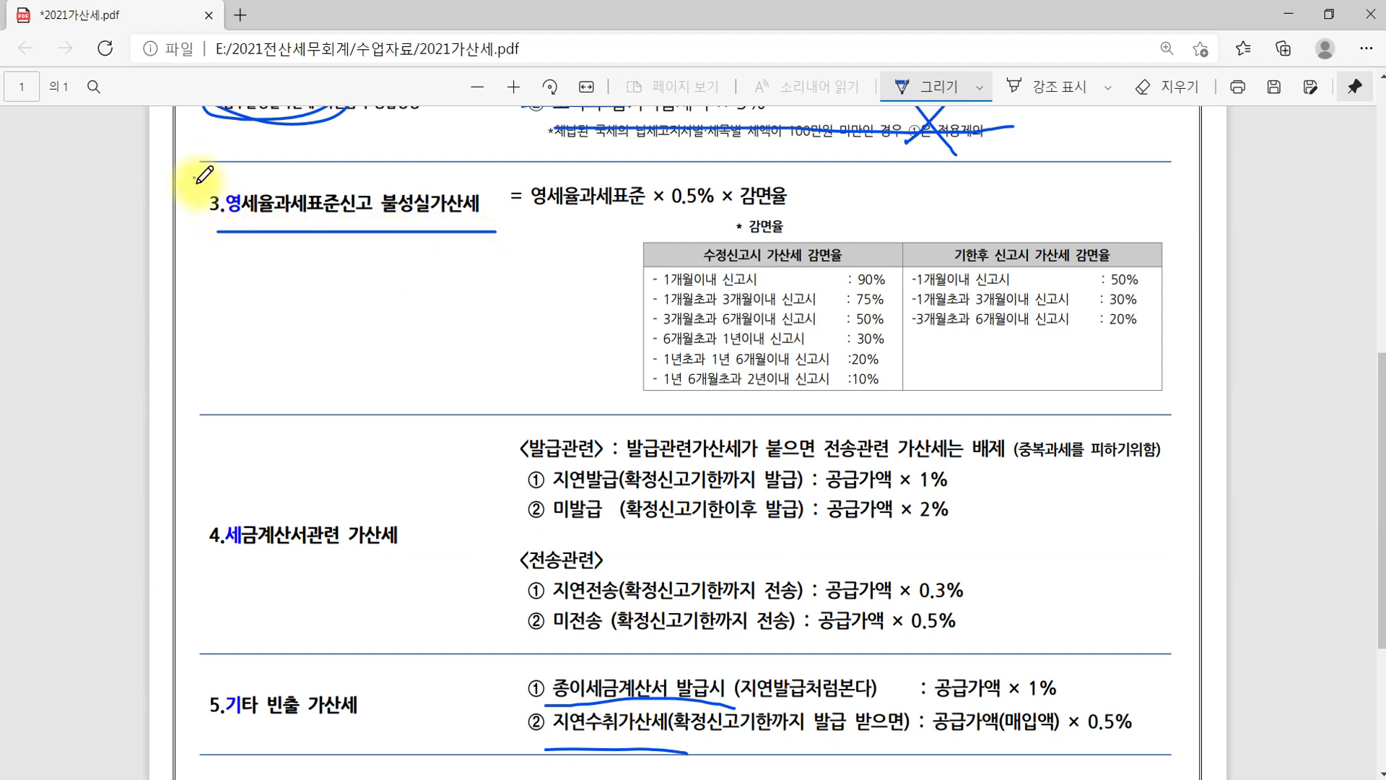
pyautogui.moveTo(194, 177); pyautogui.dragTo(246, 171)
pyautogui.moveTo(458, 156); pyautogui.dragTo(383, 267)
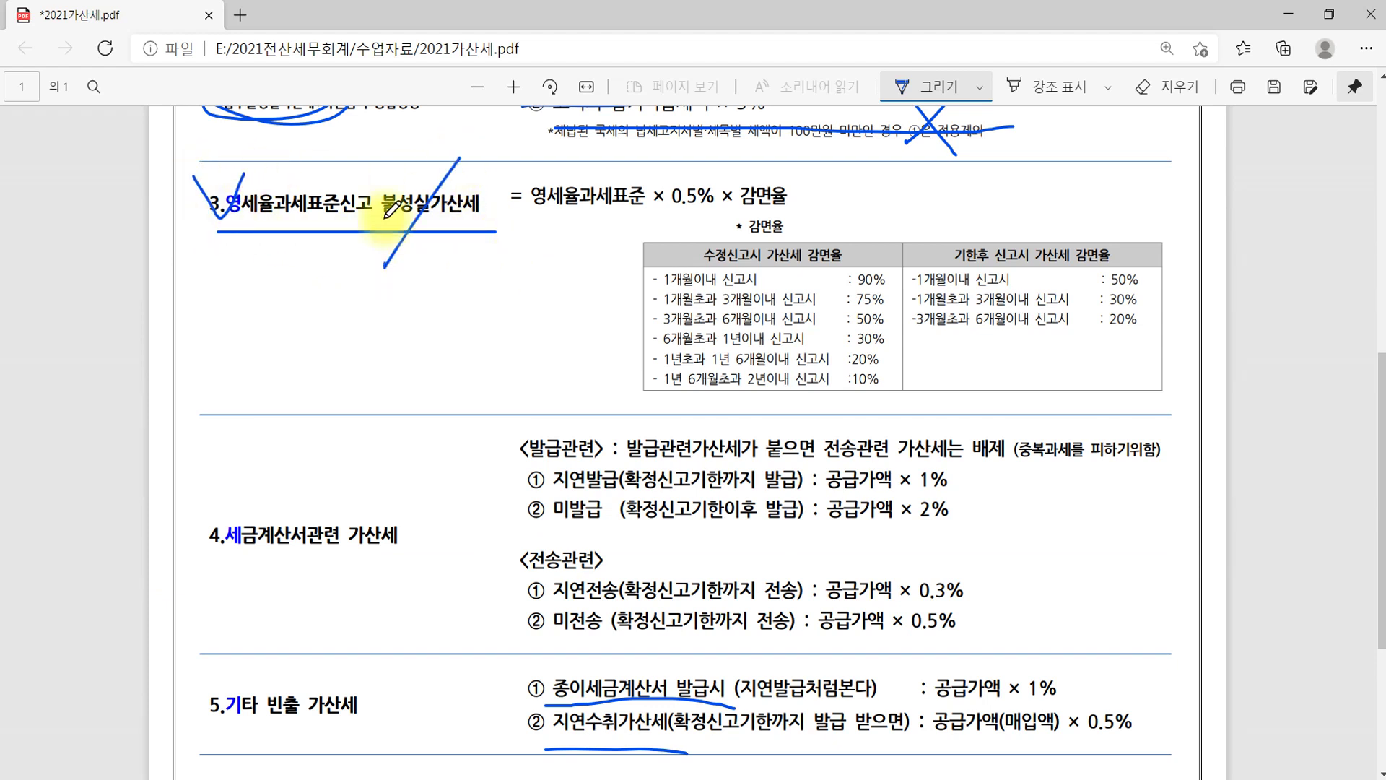
pyautogui.moveTo(382, 177); pyautogui.dragTo(488, 305)
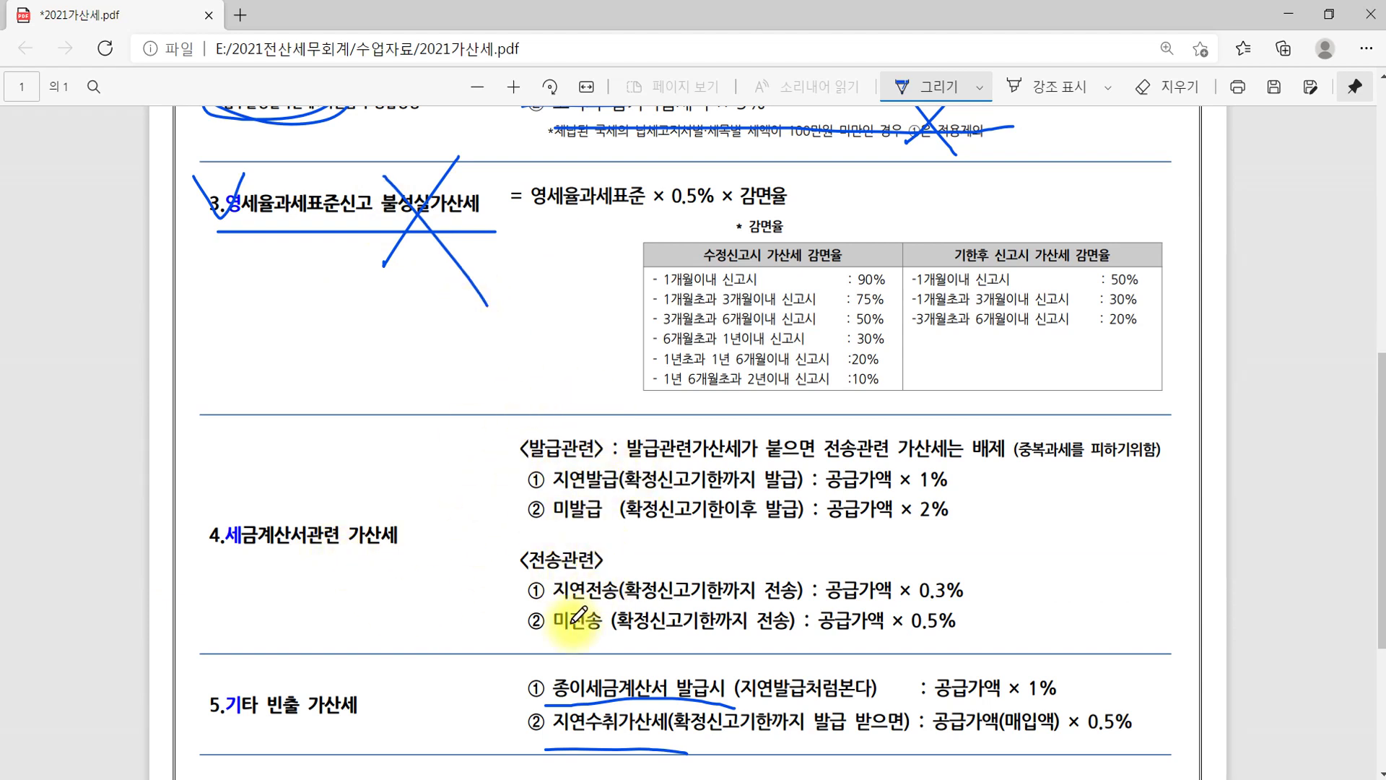
pyautogui.moveTo(763, 421)
pyautogui.mouseDown()
pyautogui.moveTo(665, 505)
pyautogui.moveTo(612, 575)
pyautogui.mouseUp()
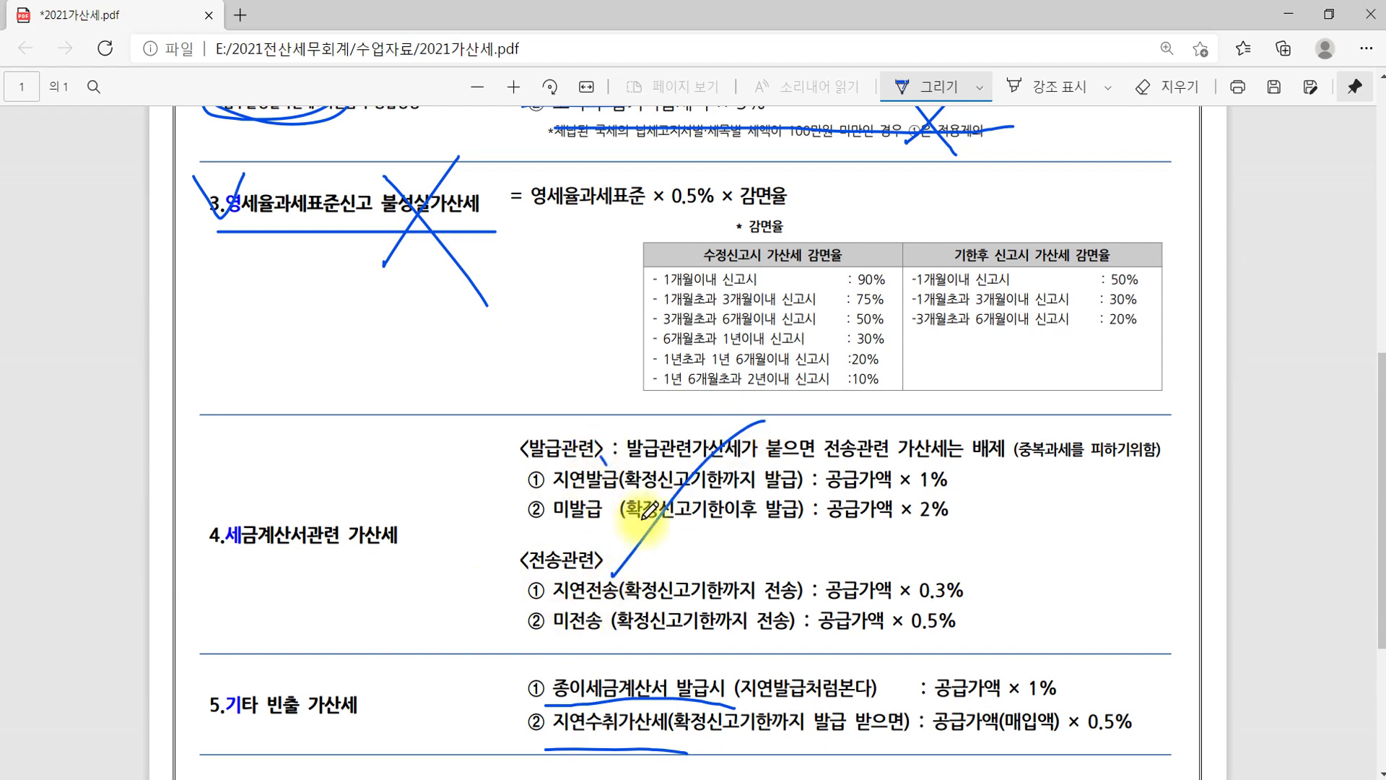
pyautogui.moveTo(599, 452); pyautogui.dragTo(697, 611)
# Underline the paper tax invoice and late-receipt items in section 5, then return to KcLep
pyautogui.scroll(-4, 950, 520)
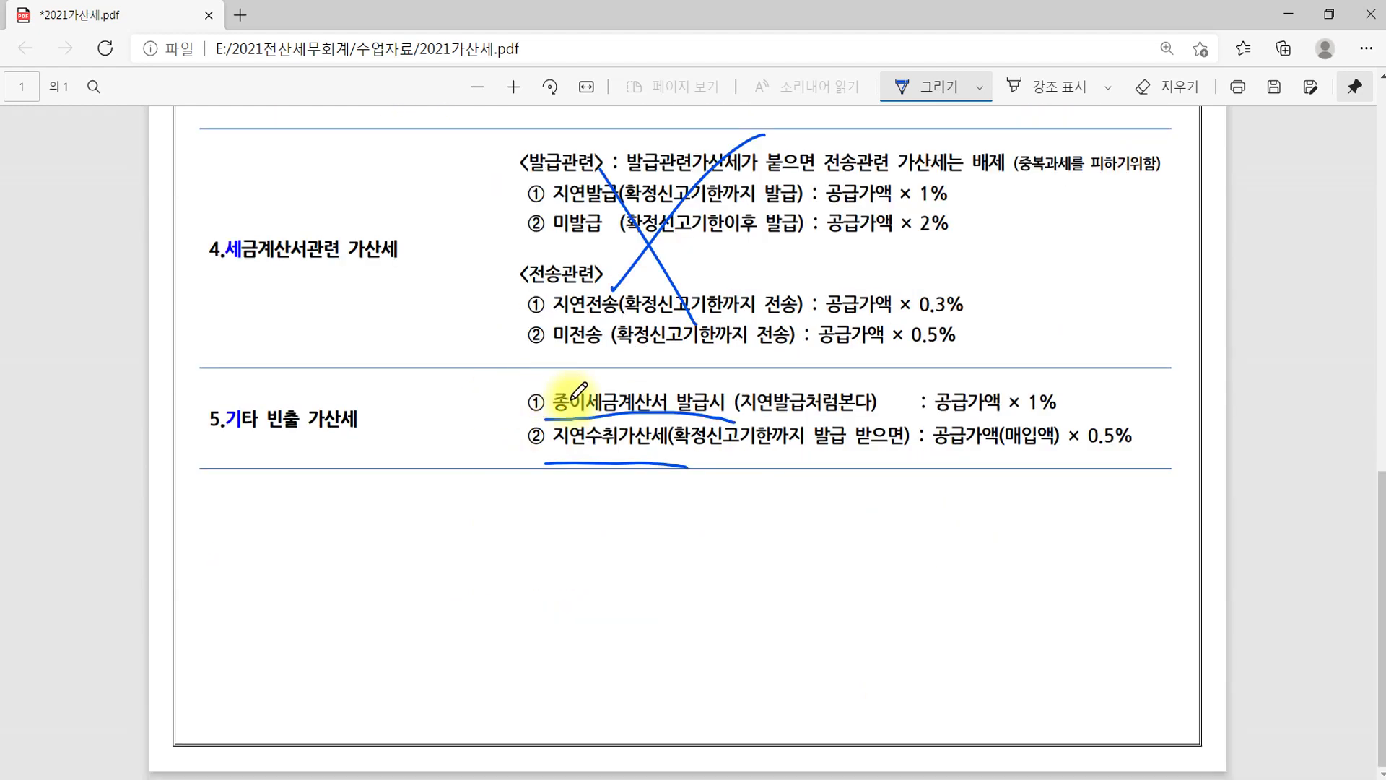
pyautogui.moveTo(529, 413); pyautogui.dragTo(762, 411)
pyautogui.moveTo(498, 453); pyautogui.dragTo(755, 461)
pyautogui.moveTo(744, 329); pyautogui.dragTo(646, 514)
pyautogui.moveTo(616, 353); pyautogui.dragTo(620, 357)
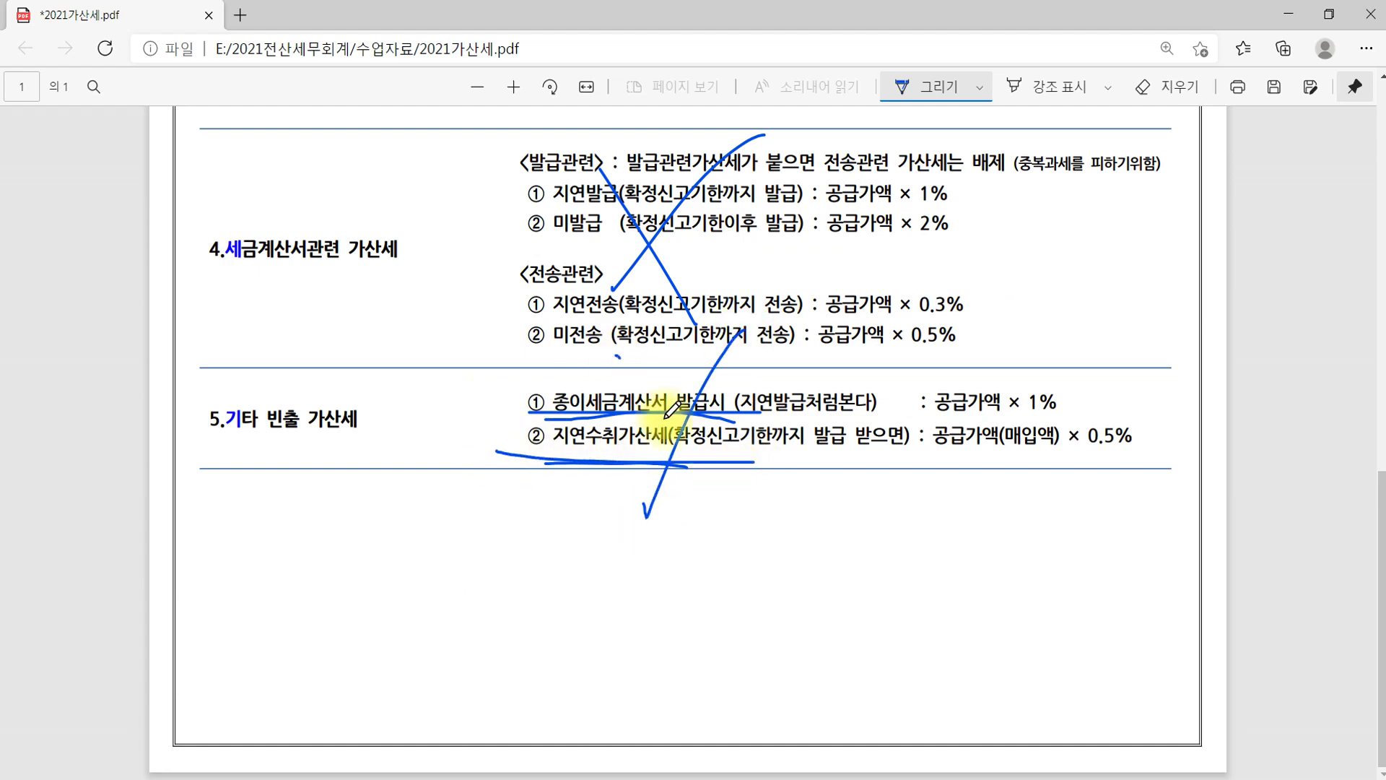
pyautogui.scroll(14, 984, 549)
pyautogui.scroll(-5, 988, 550)
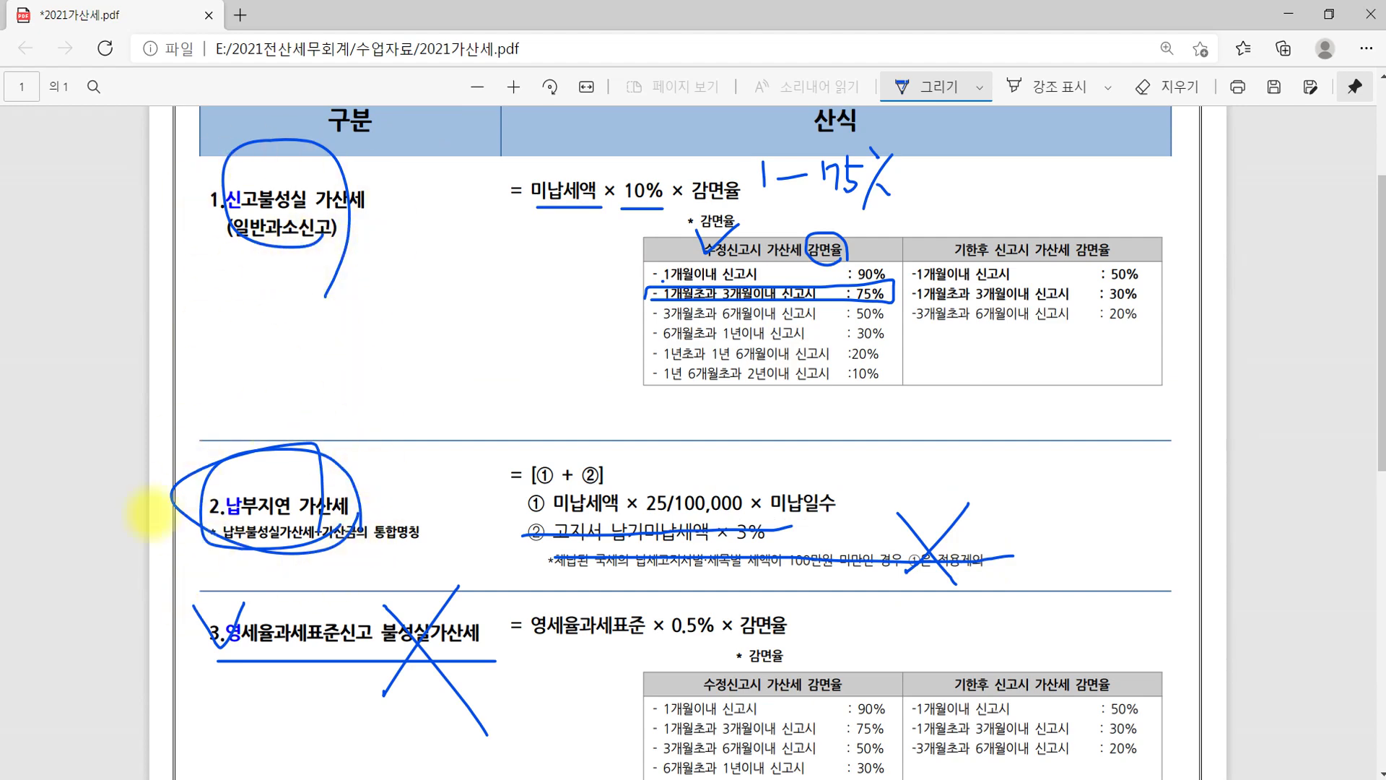
pyautogui.click(444, 771)
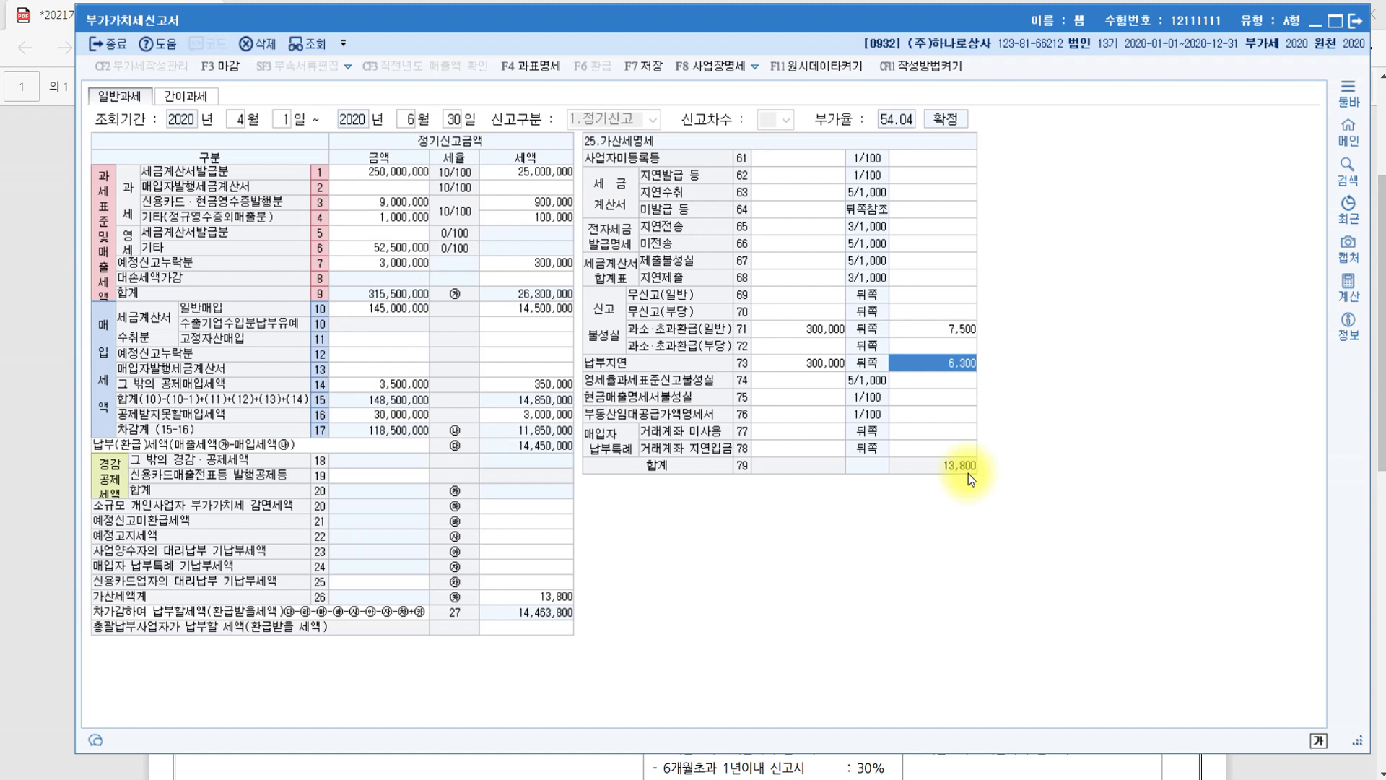
# Save and close the VAT return with its 13,800 penalty total, then open the 원천징수 menus
pyautogui.click(540, 598)
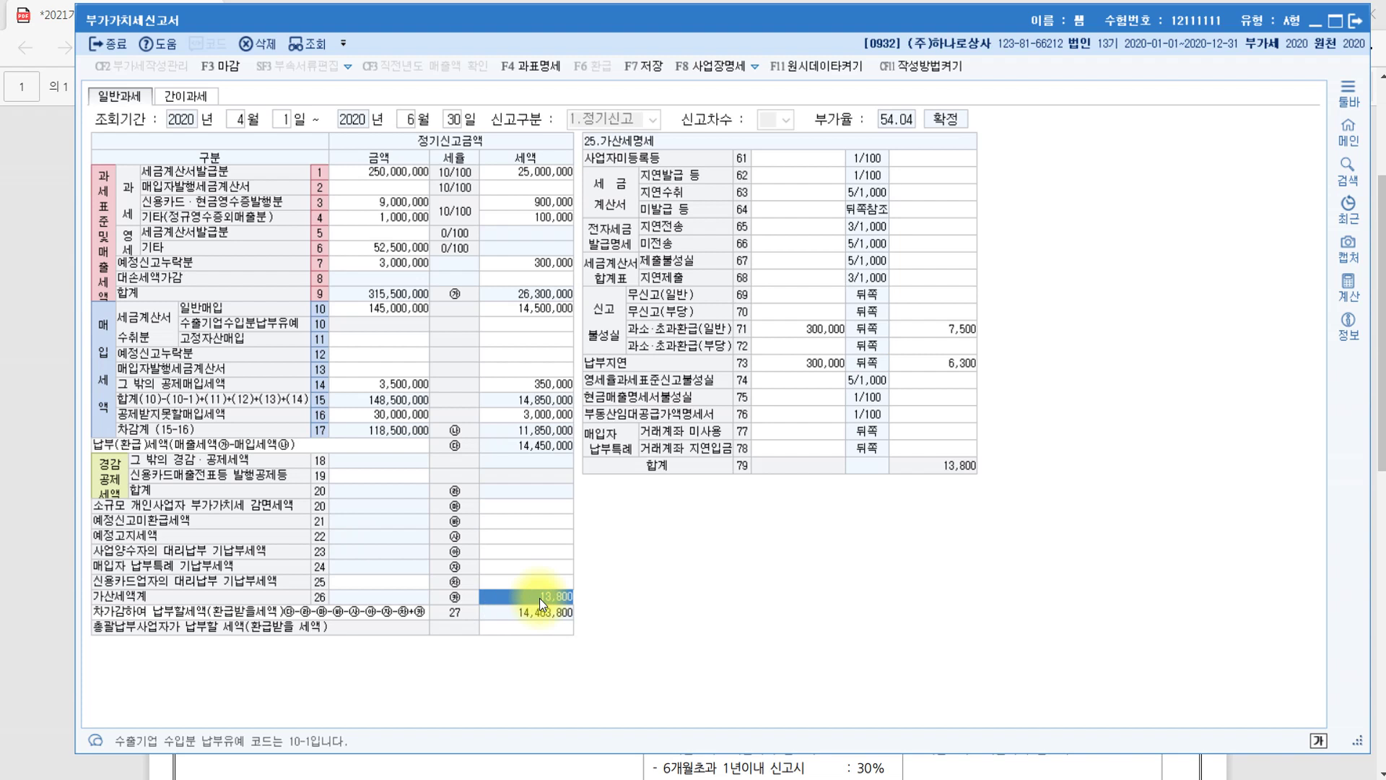
pyautogui.press('Escape')
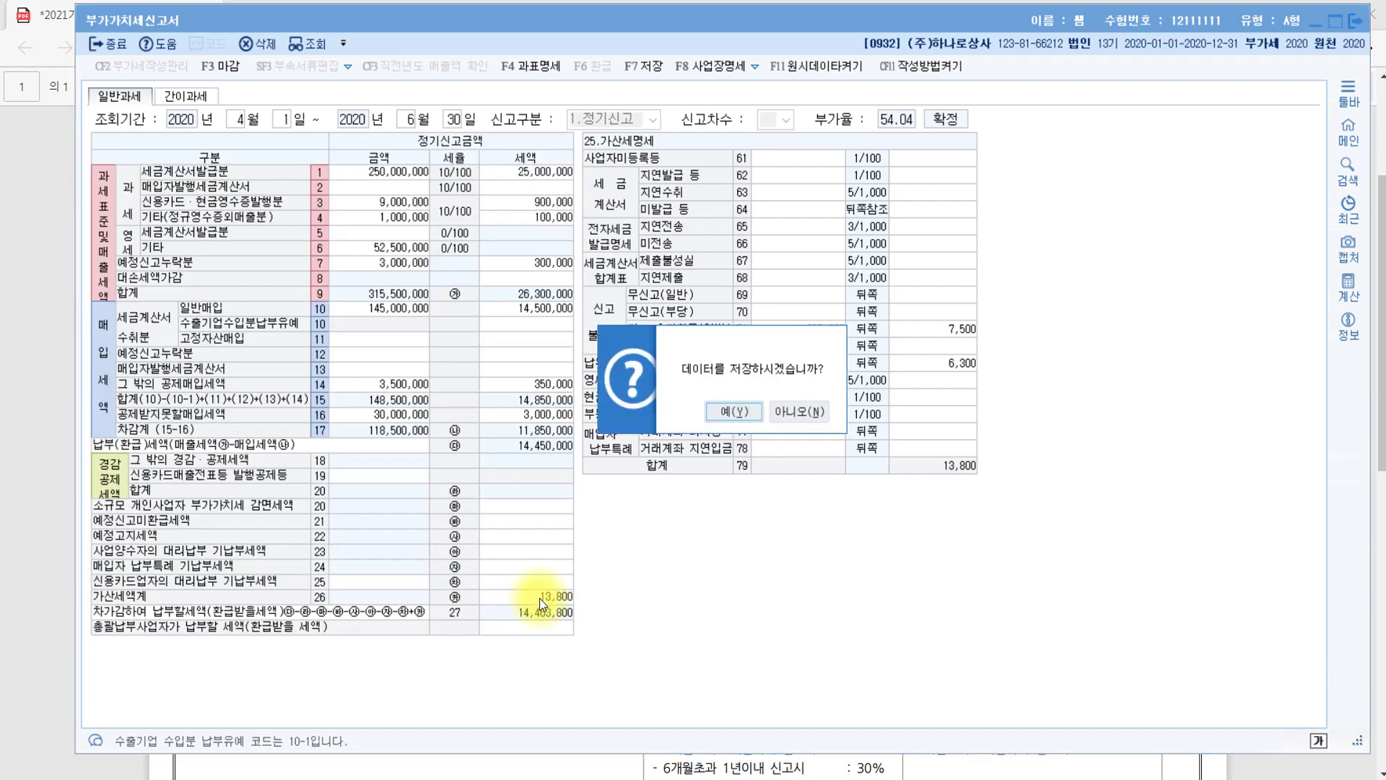
pyautogui.click(739, 413)
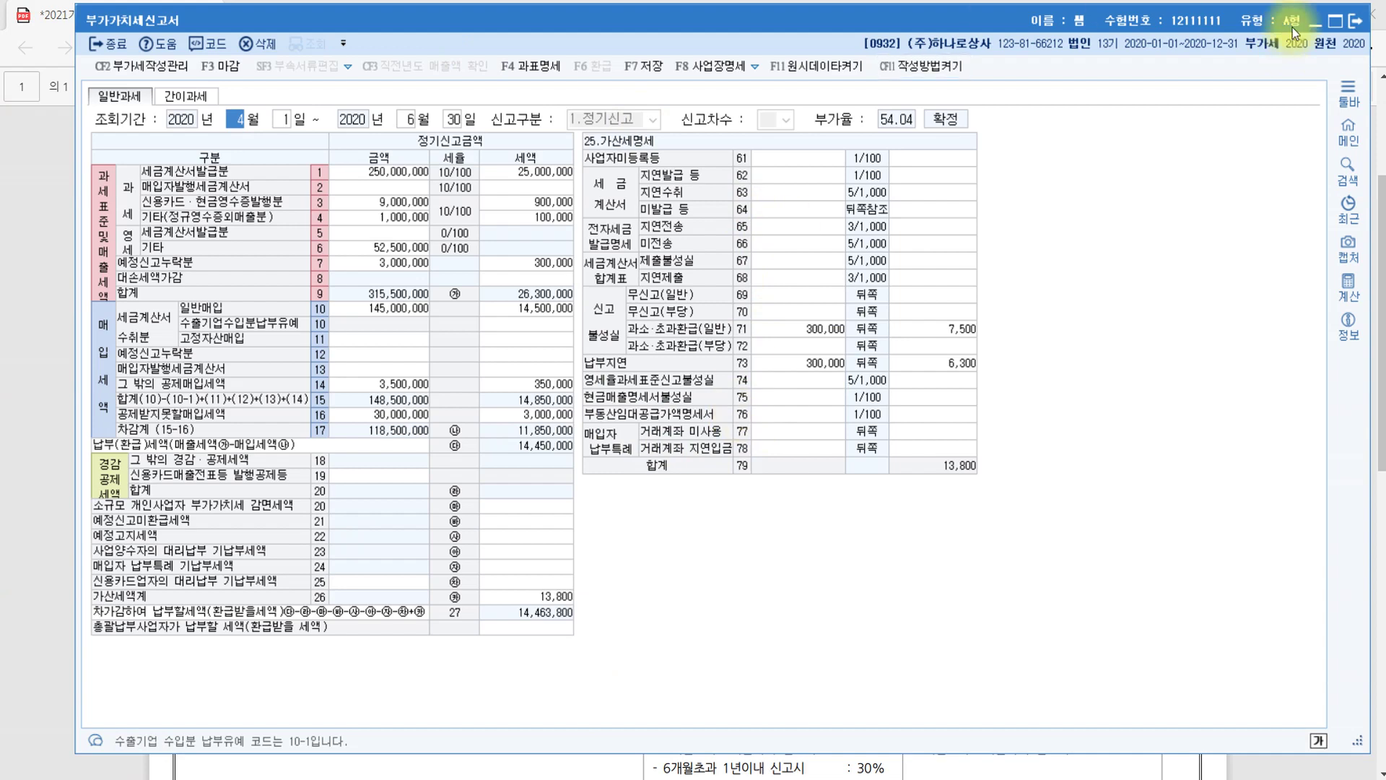
pyautogui.click(1357, 21)
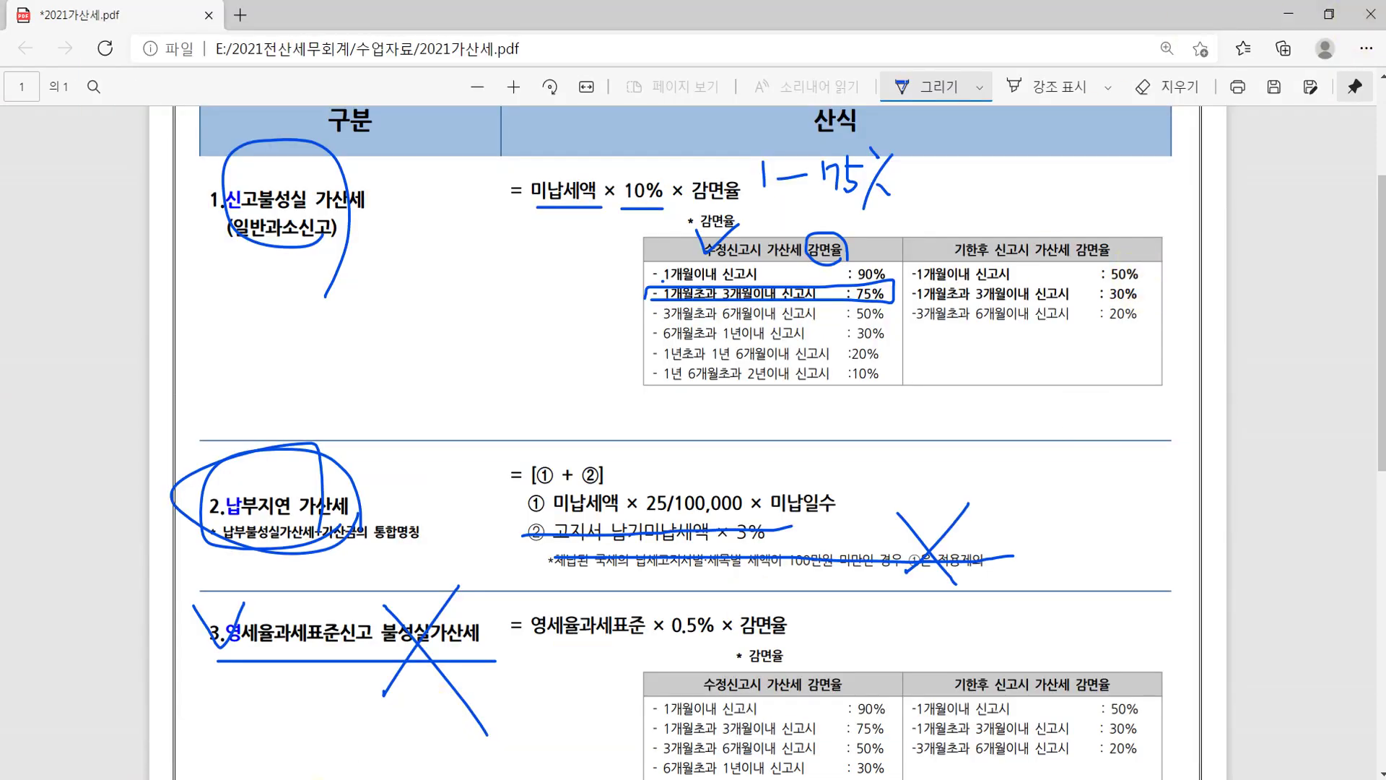
pyautogui.click(368, 776)
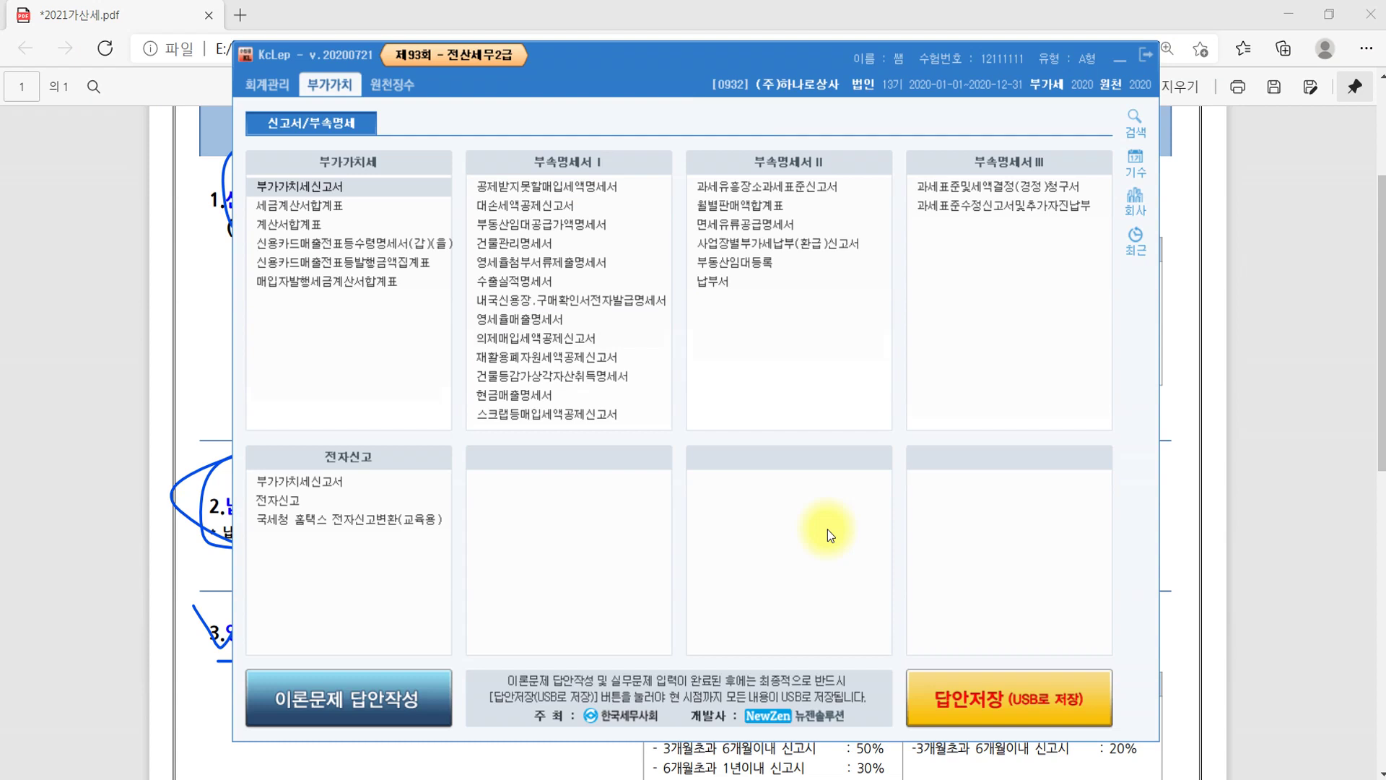
pyautogui.click(416, 85)
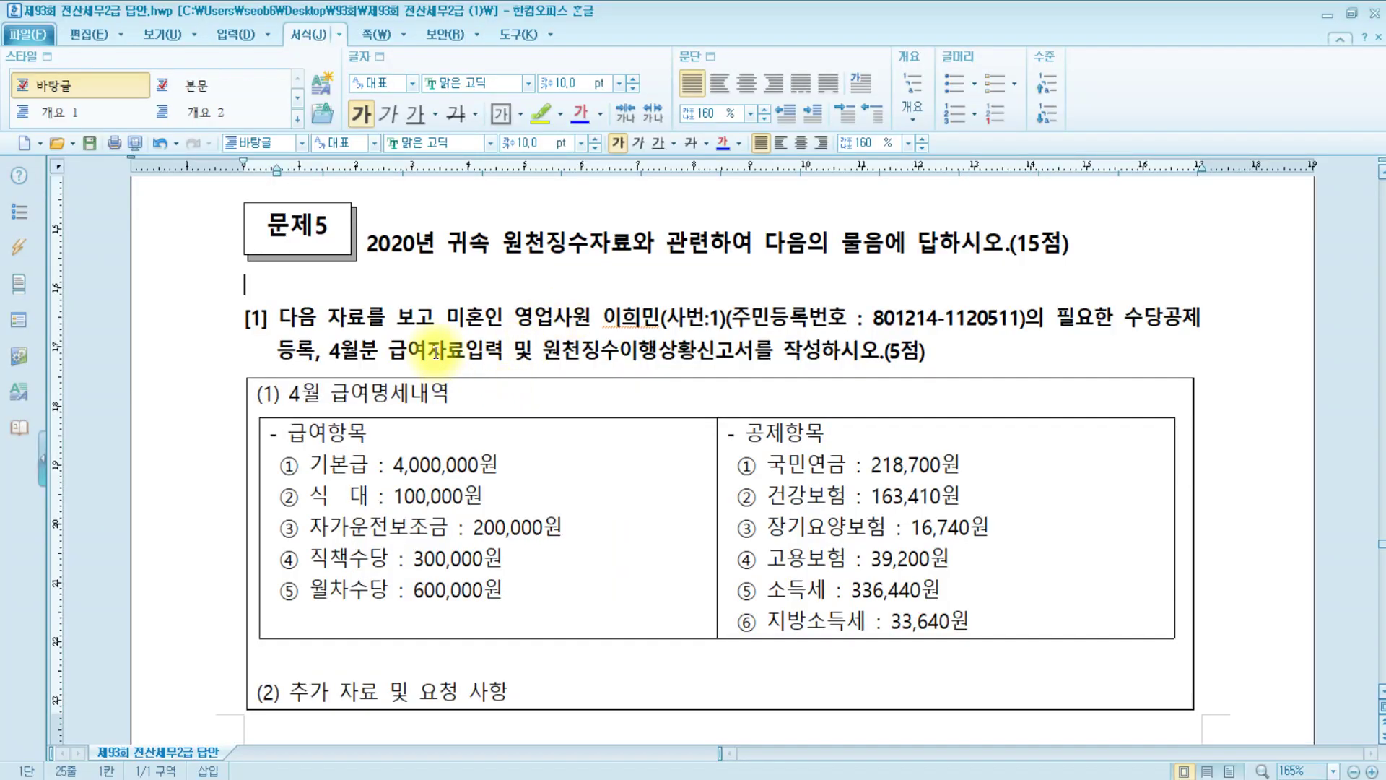
# Select 급여자료입력 and 원천징수이행상황신고서 in problem 5's task sentence and apply yellow highlighting
pyautogui.click(280, 317)
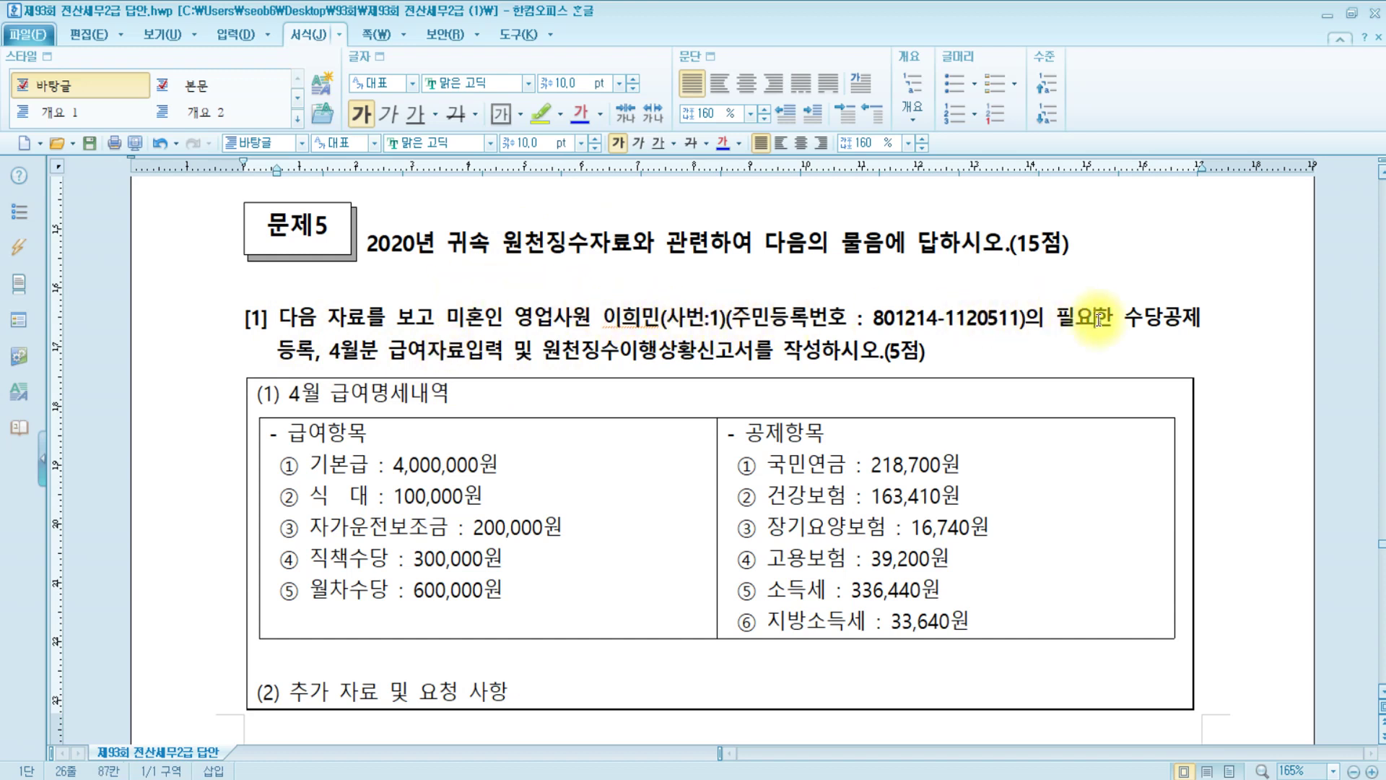
pyautogui.click(354, 348)
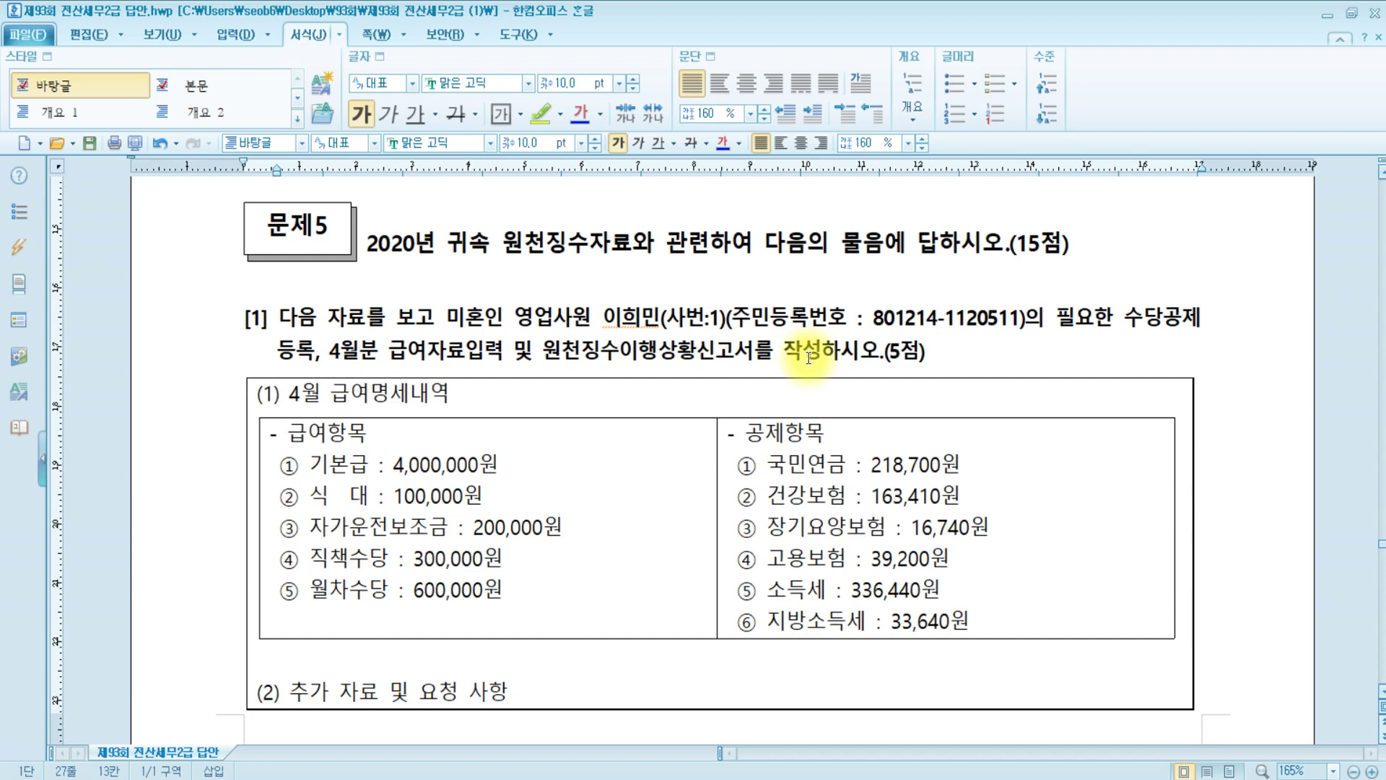
pyautogui.moveTo(389, 350); pyautogui.dragTo(760, 363)
pyautogui.click(539, 113)
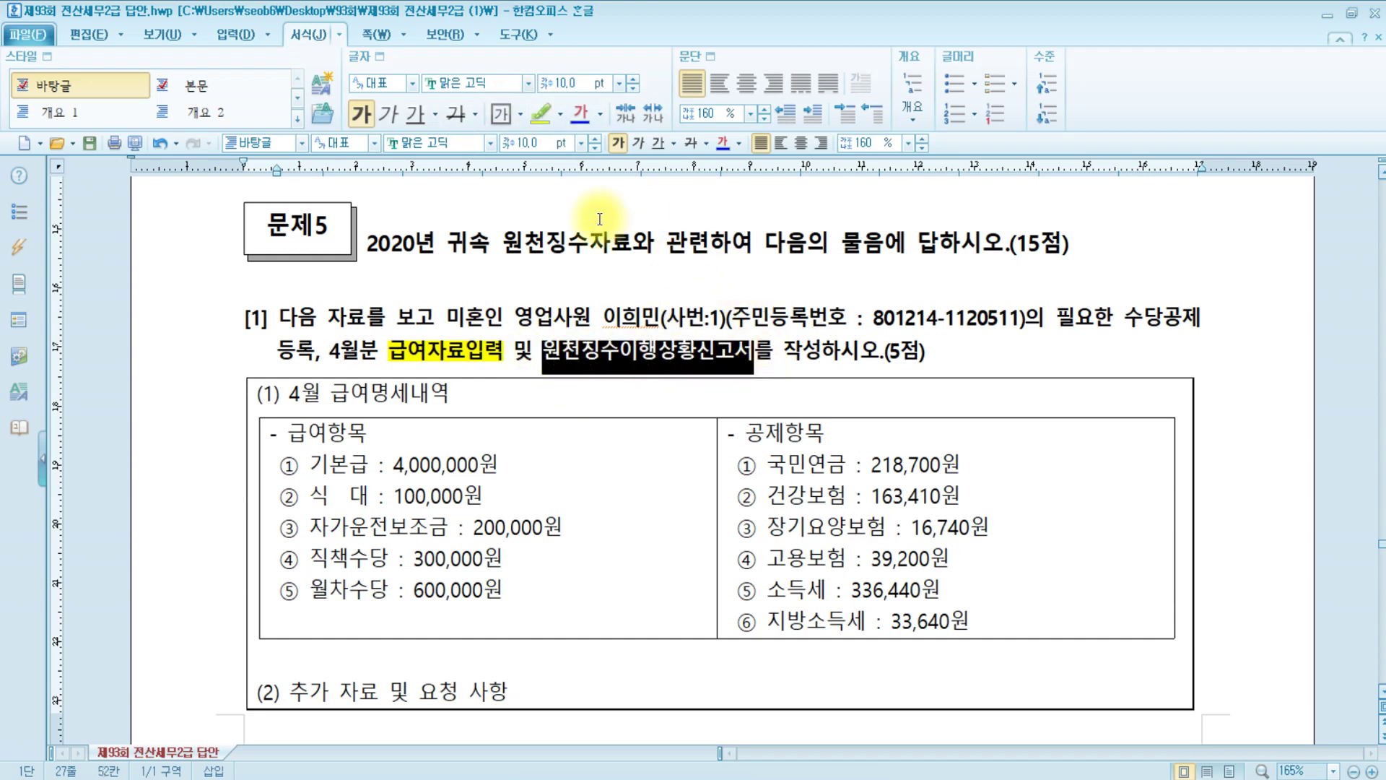
pyautogui.click(539, 113)
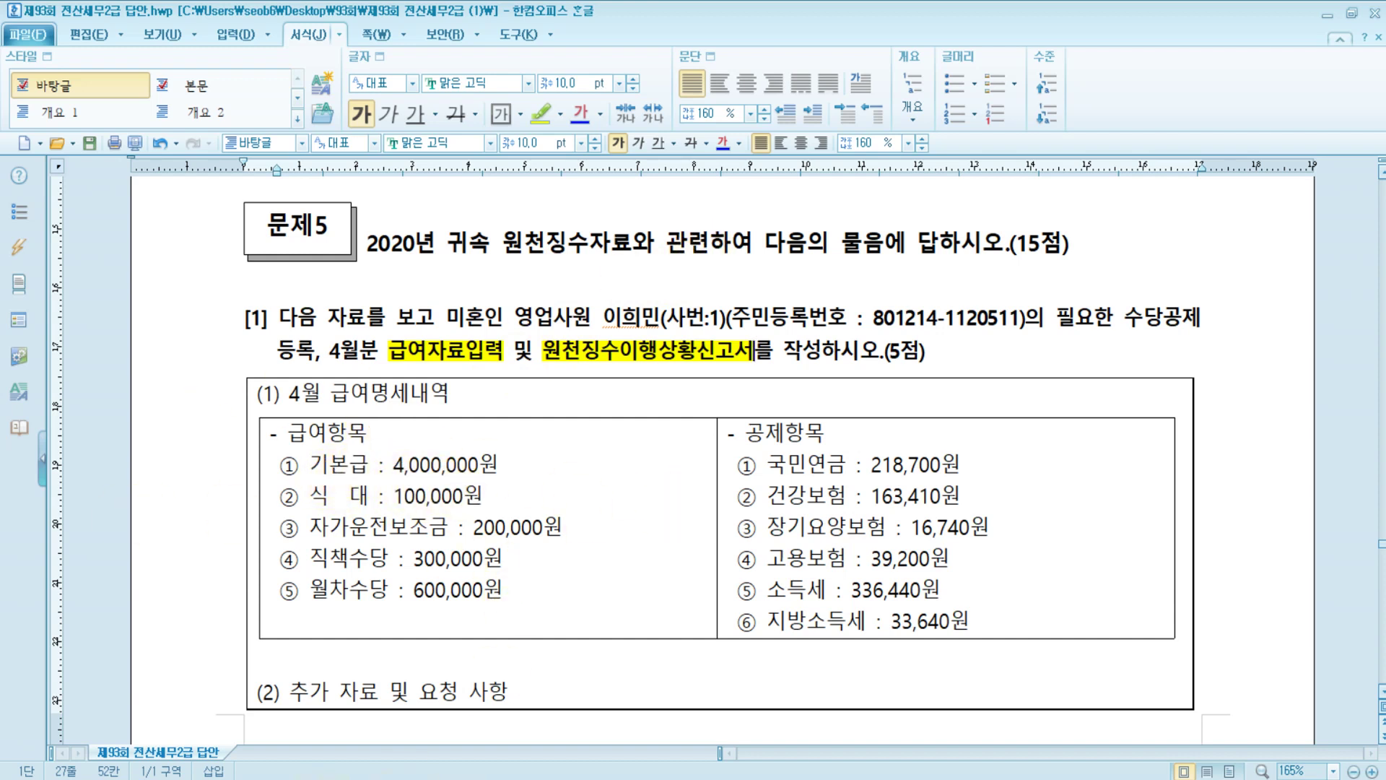
pyautogui.click(305, 747)
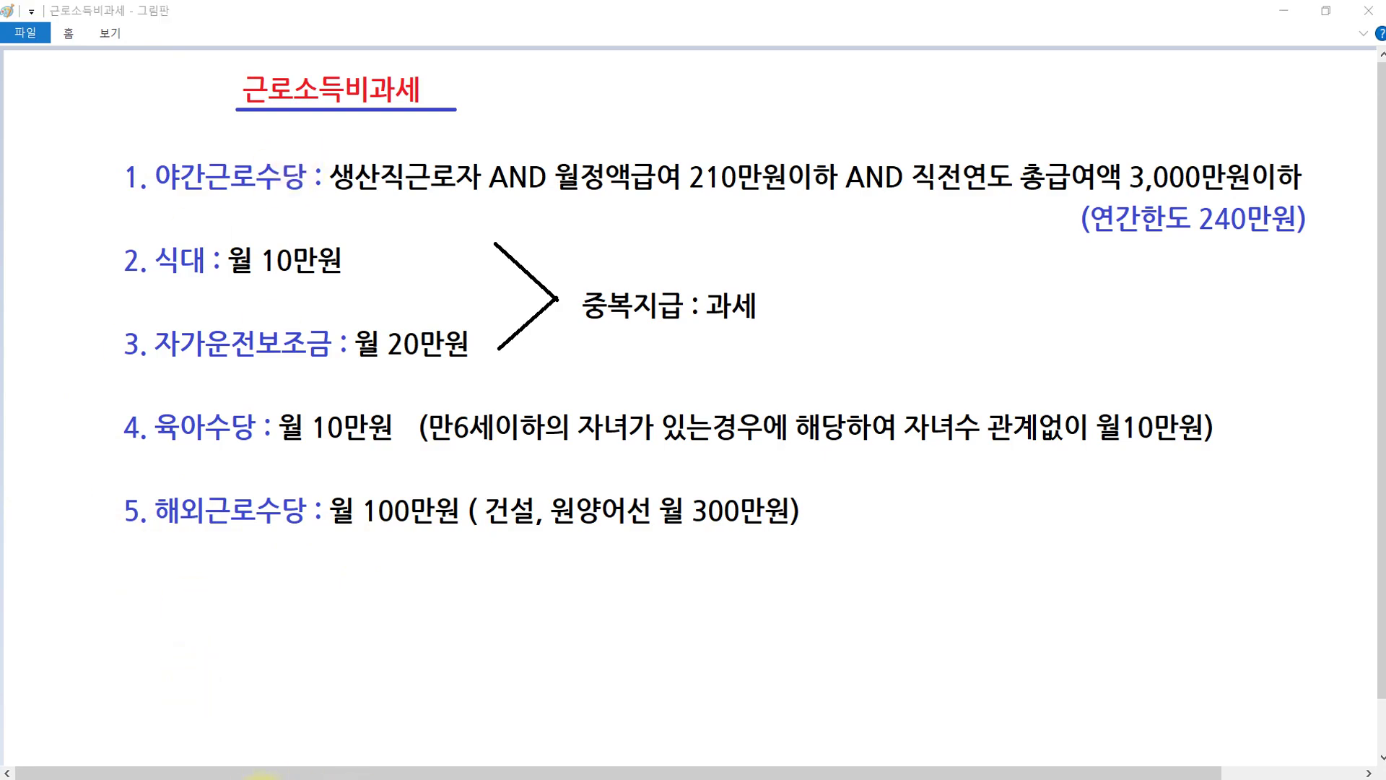
# Switch back to the Hangul exam document after reading the 근로소득비과세 notes
pyautogui.click(249, 776)
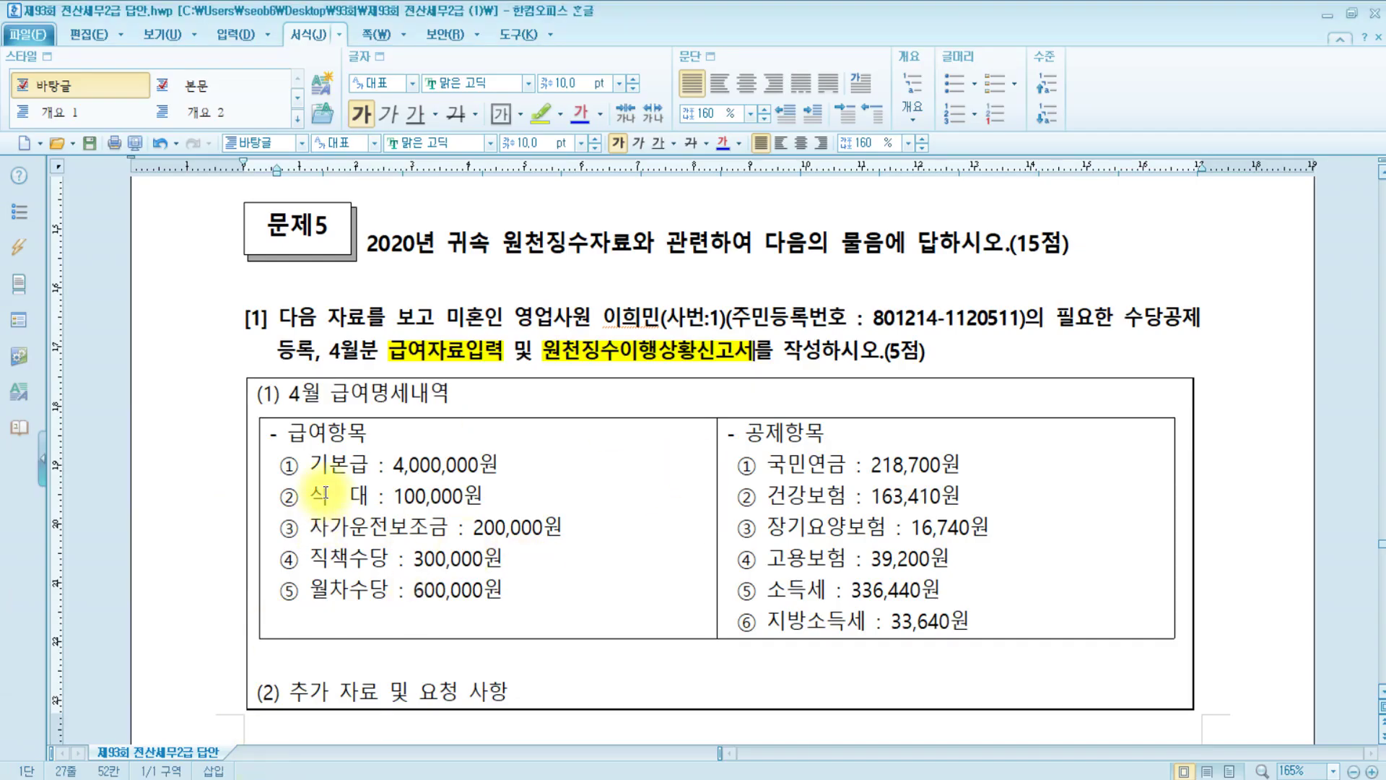
# Apply yellow highlighting to the '식 대 : 100,000원' and '자가운전보조금 : 200,000원' pay lines
pyautogui.moveTo(312, 495); pyautogui.dragTo(499, 497)
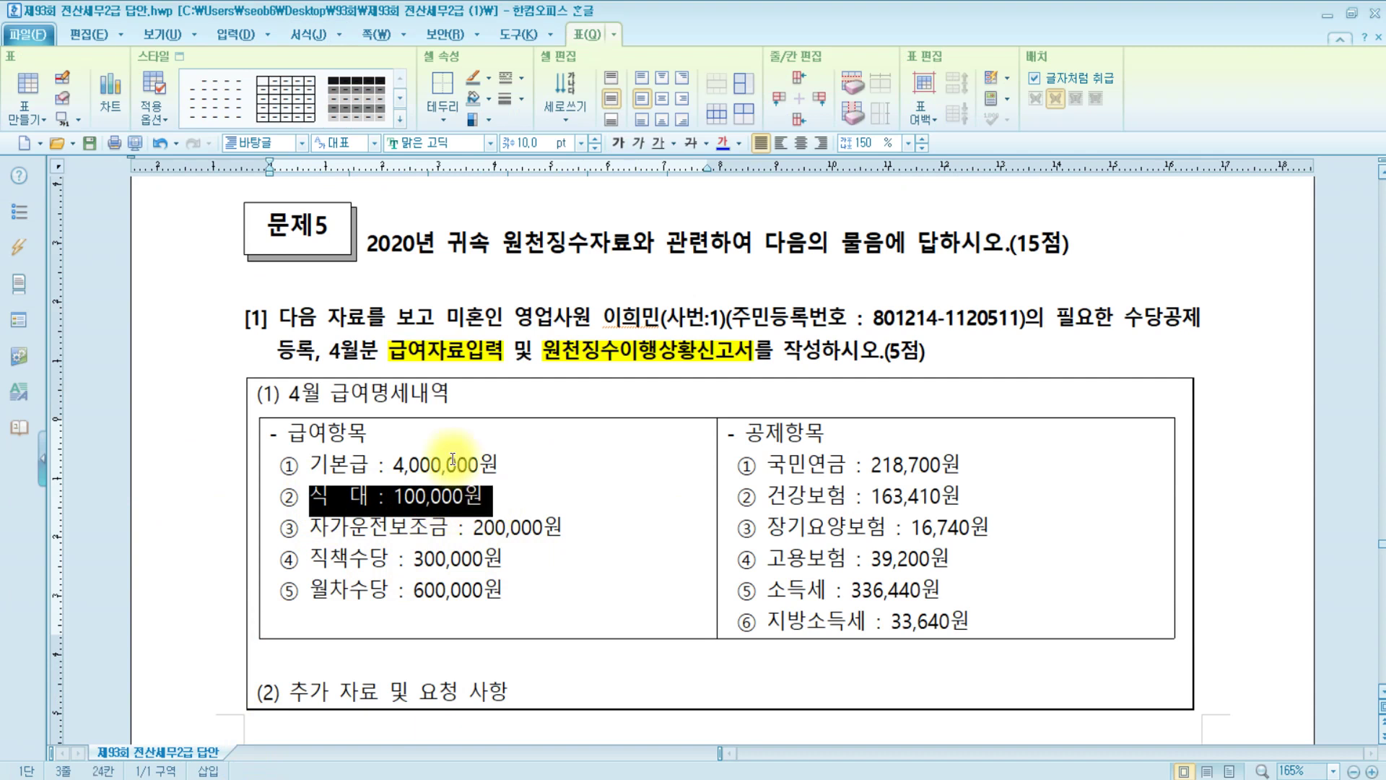
pyautogui.click(317, 33)
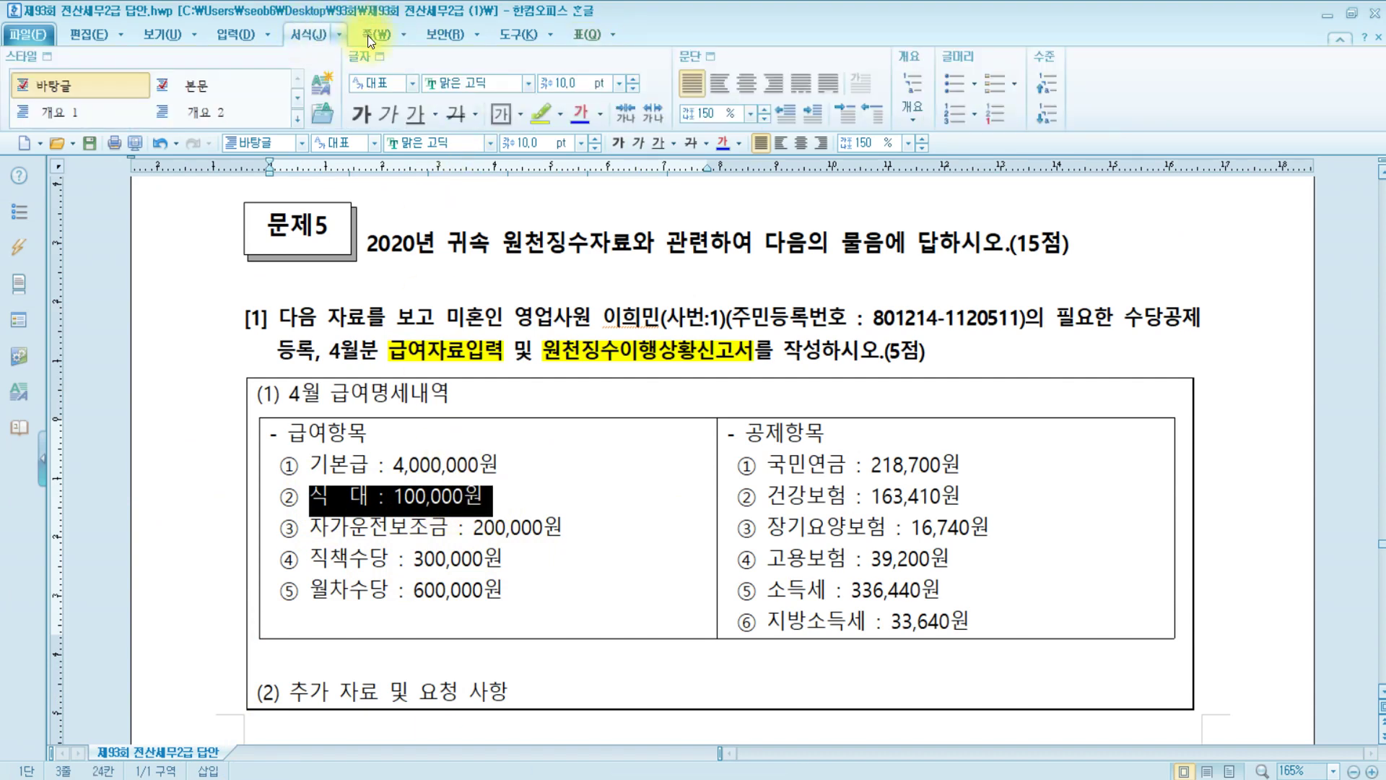
pyautogui.click(537, 114)
pyautogui.moveTo(310, 527); pyautogui.dragTo(592, 527)
pyautogui.click(548, 107)
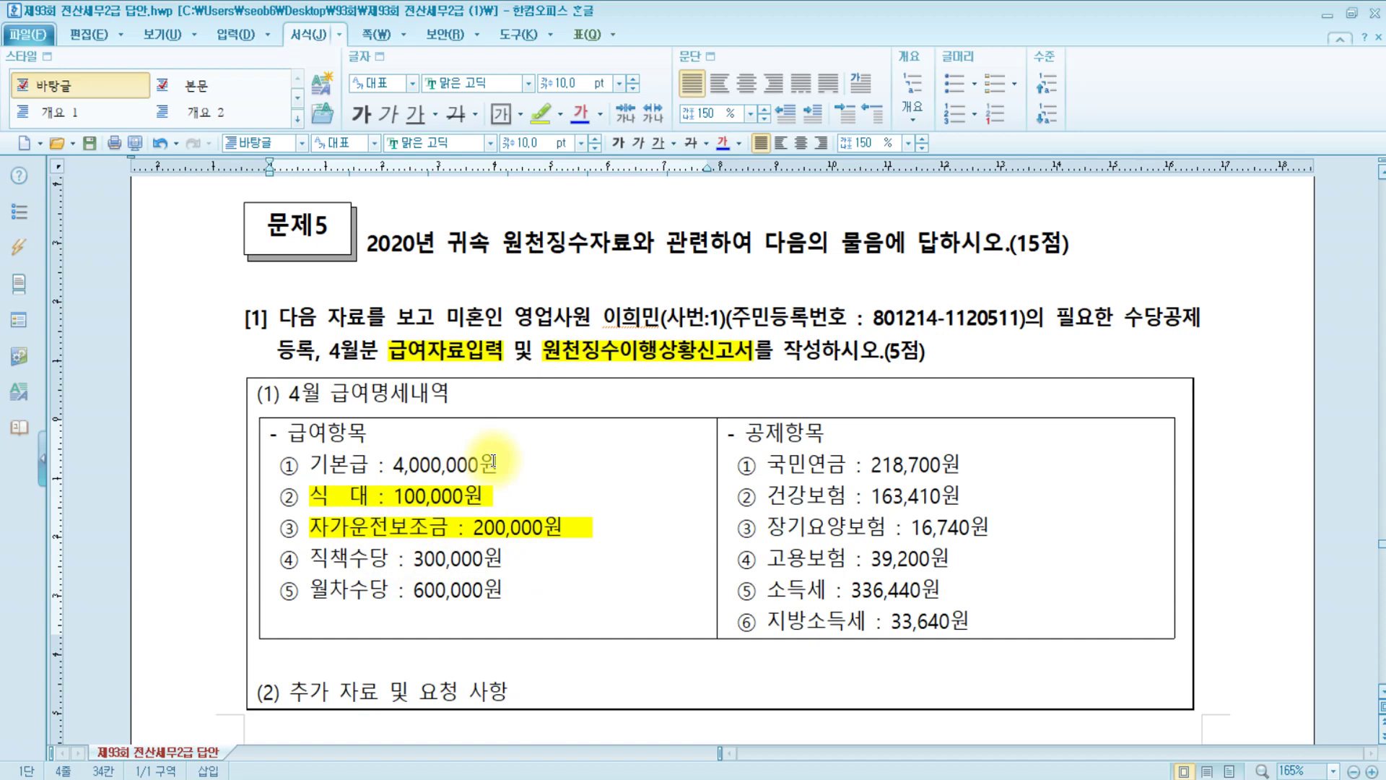
pyautogui.scroll(-3, 493, 462)
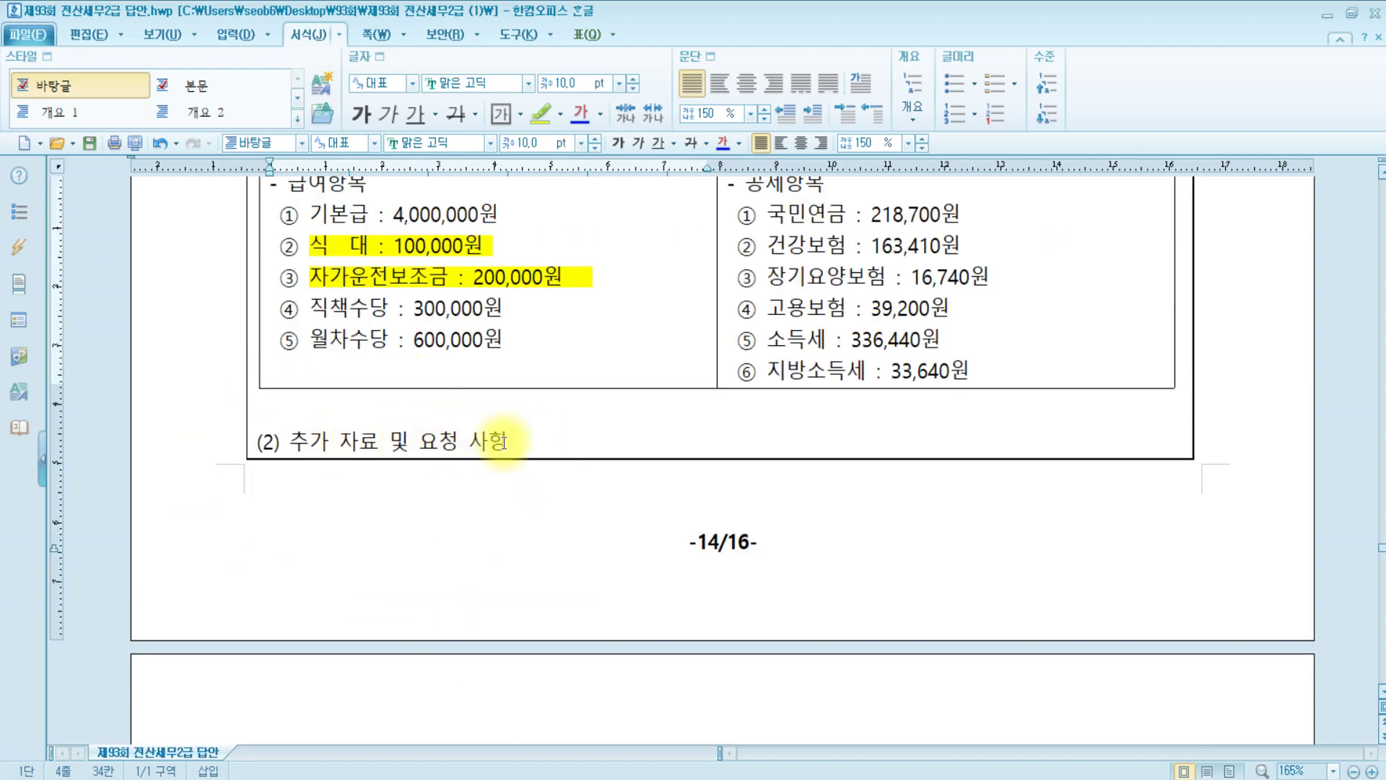
# Review the conditions box, selecting the April pay date line, the 식대 label and 정기
pyautogui.scroll(-6, 540, 435)
pyautogui.scroll(-3, 540, 435)
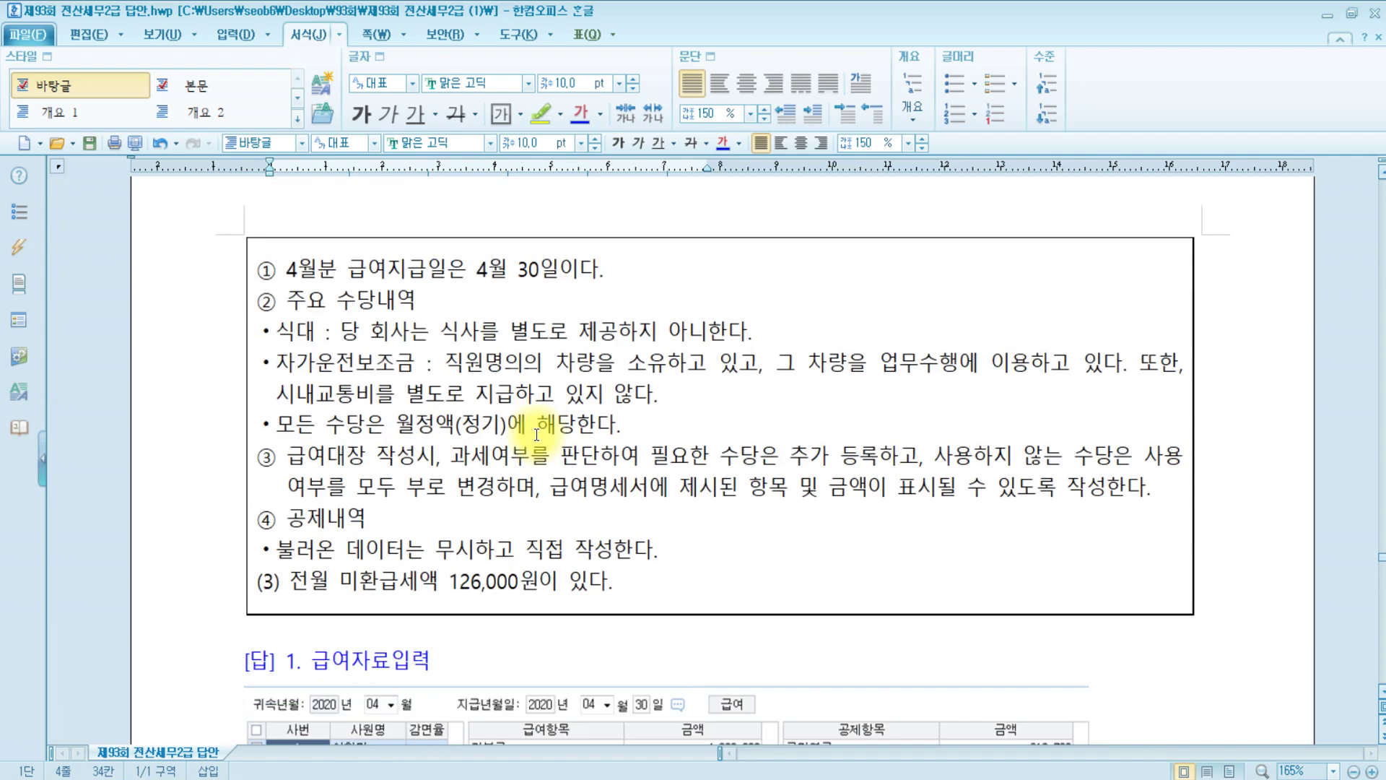
pyautogui.click(407, 268)
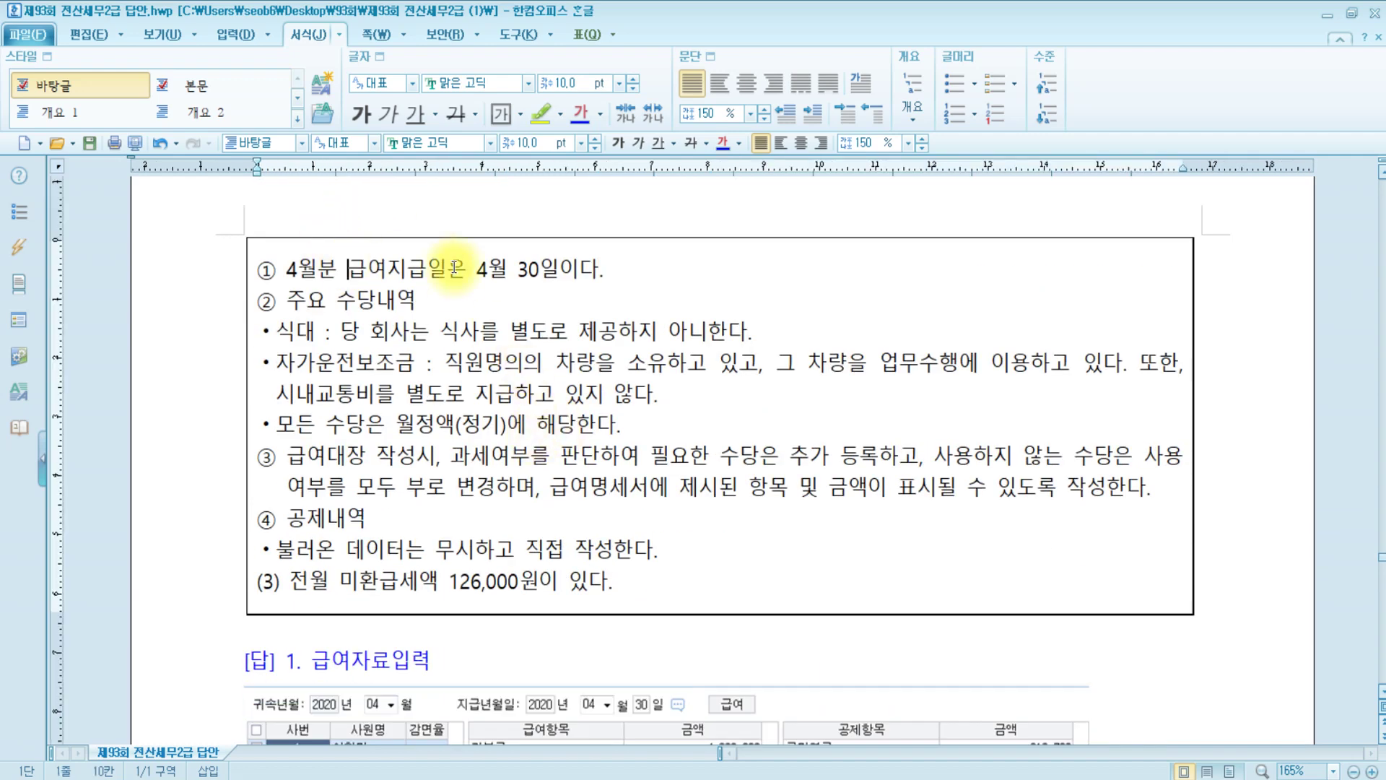
pyautogui.click(629, 272)
pyautogui.moveTo(638, 270); pyautogui.dragTo(283, 270)
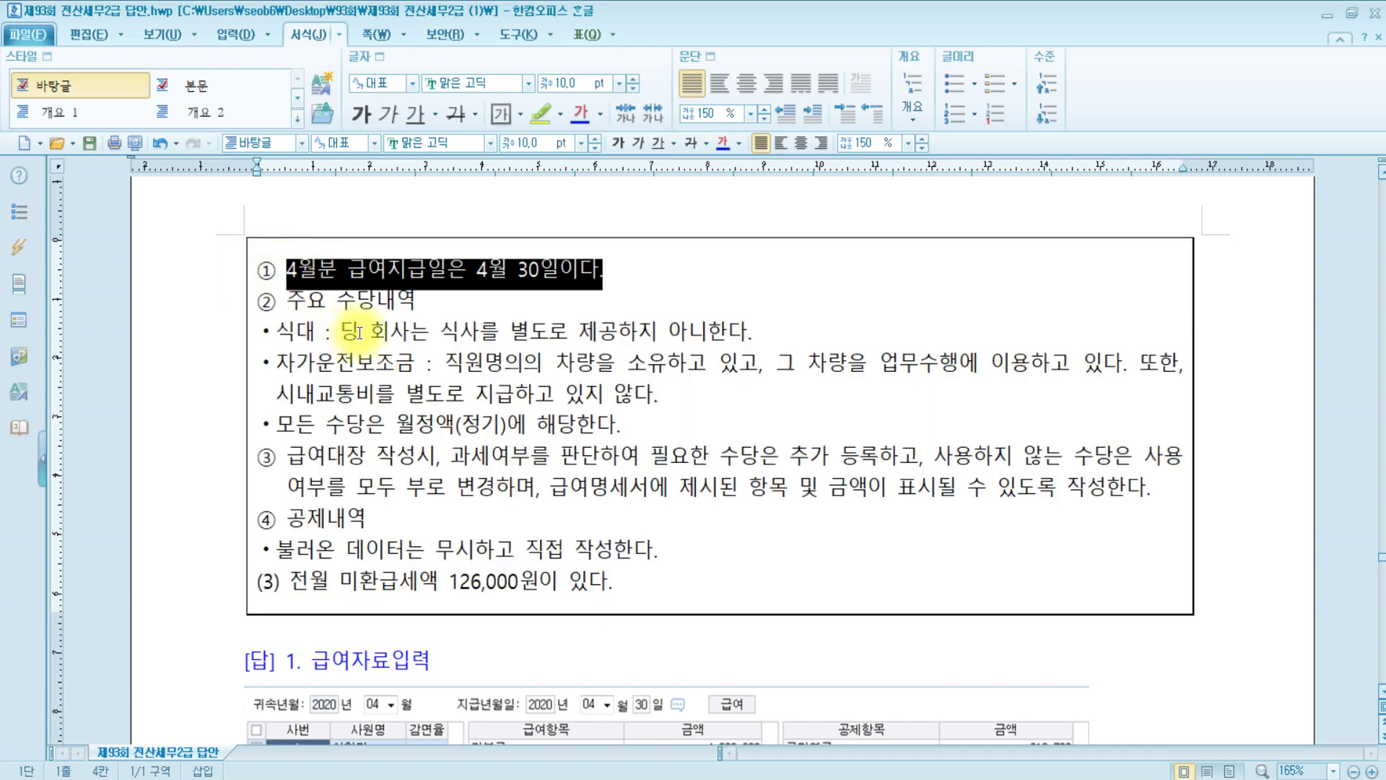
pyautogui.click(273, 331)
pyautogui.moveTo(272, 332); pyautogui.dragTo(339, 332)
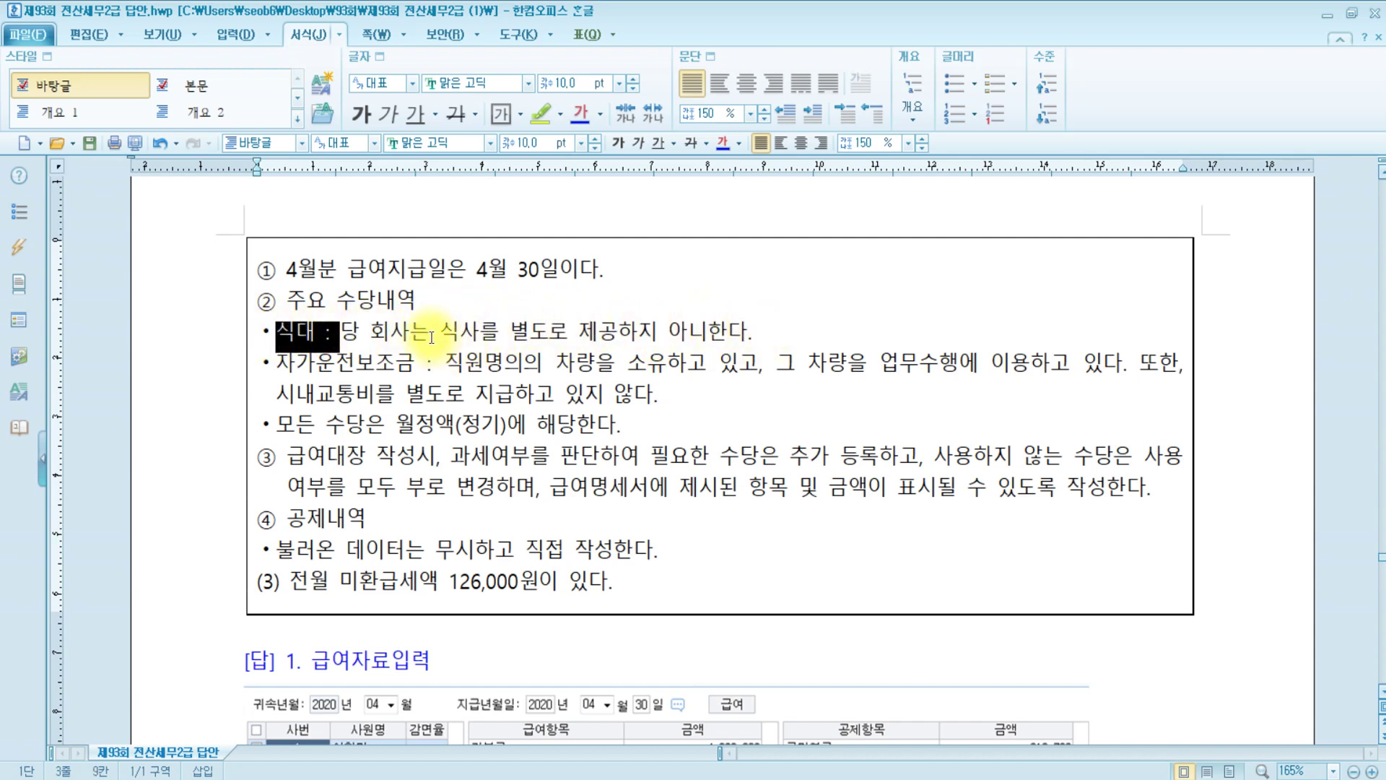
pyautogui.click(805, 332)
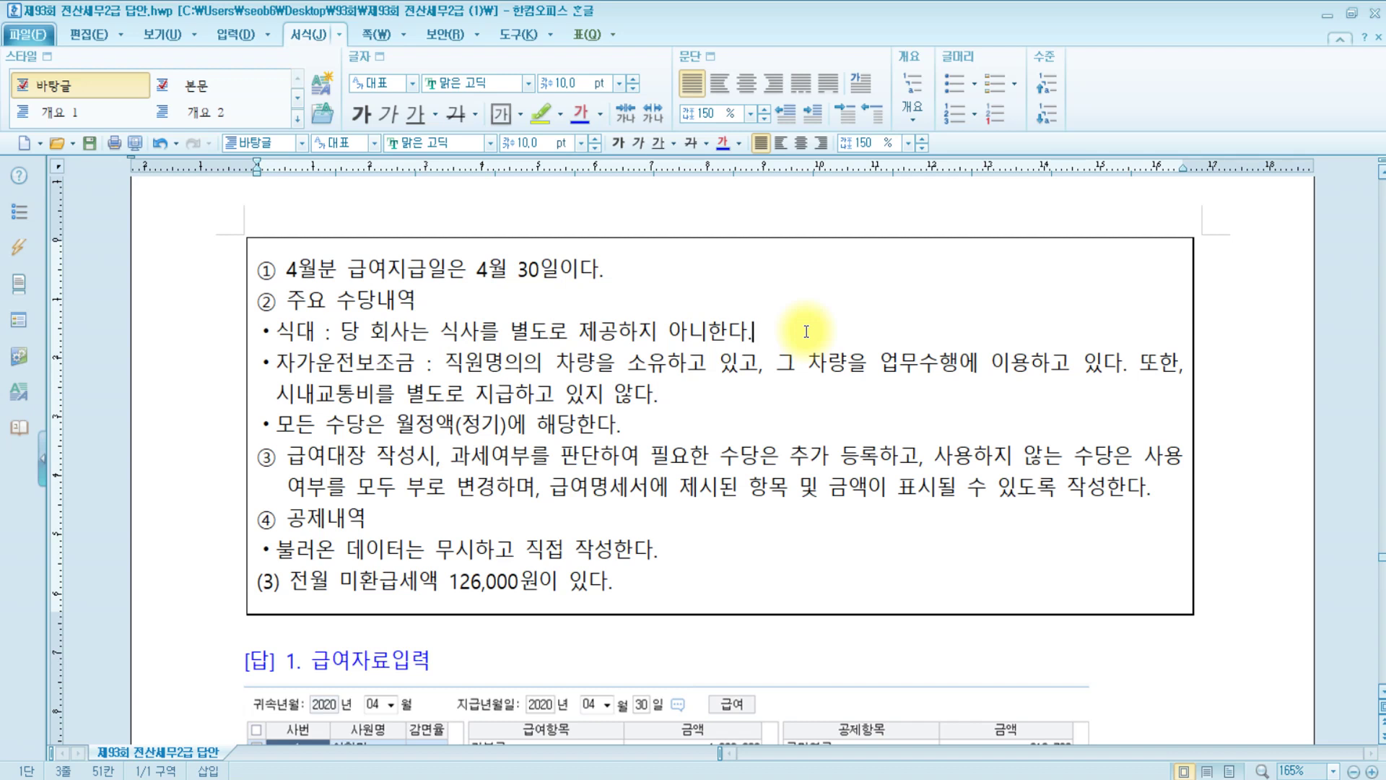
pyautogui.click(359, 368)
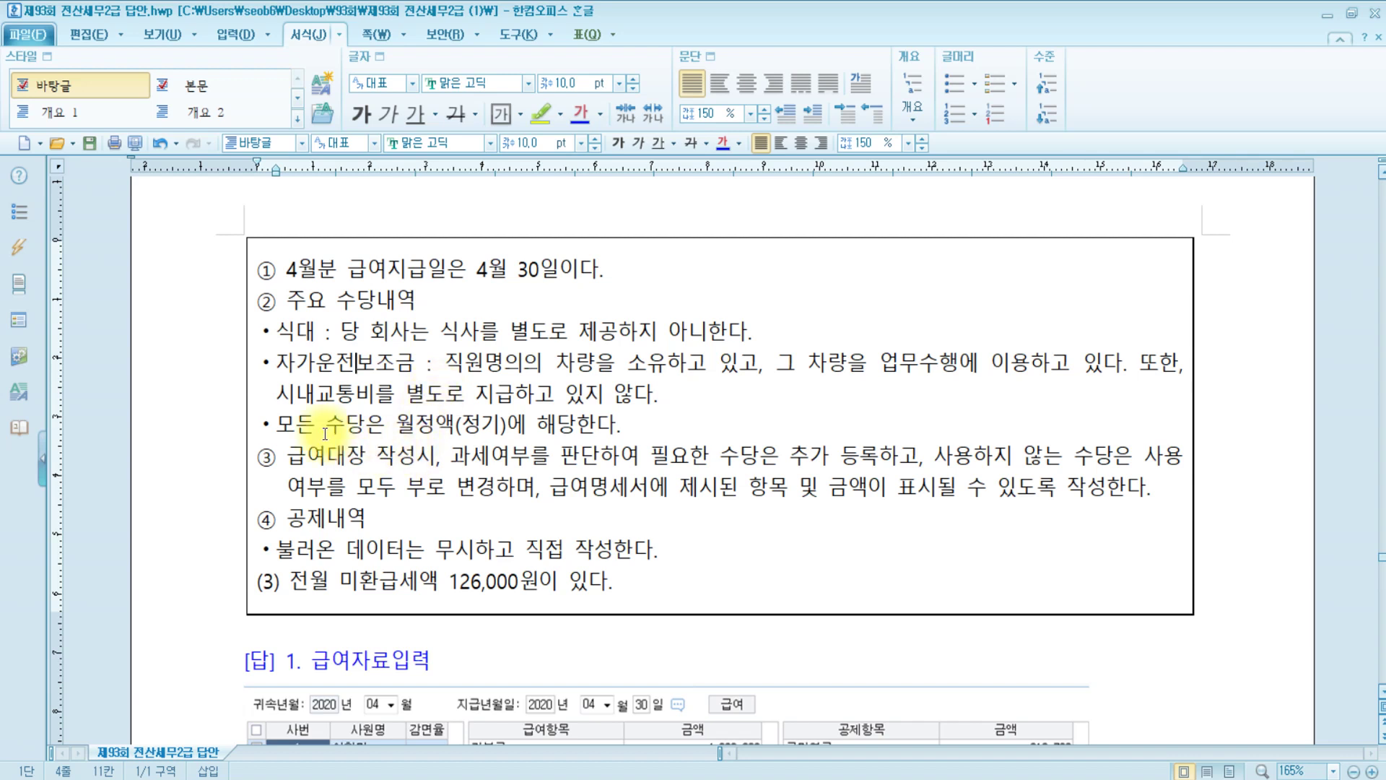
pyautogui.moveTo(463, 424); pyautogui.dragTo(496, 425)
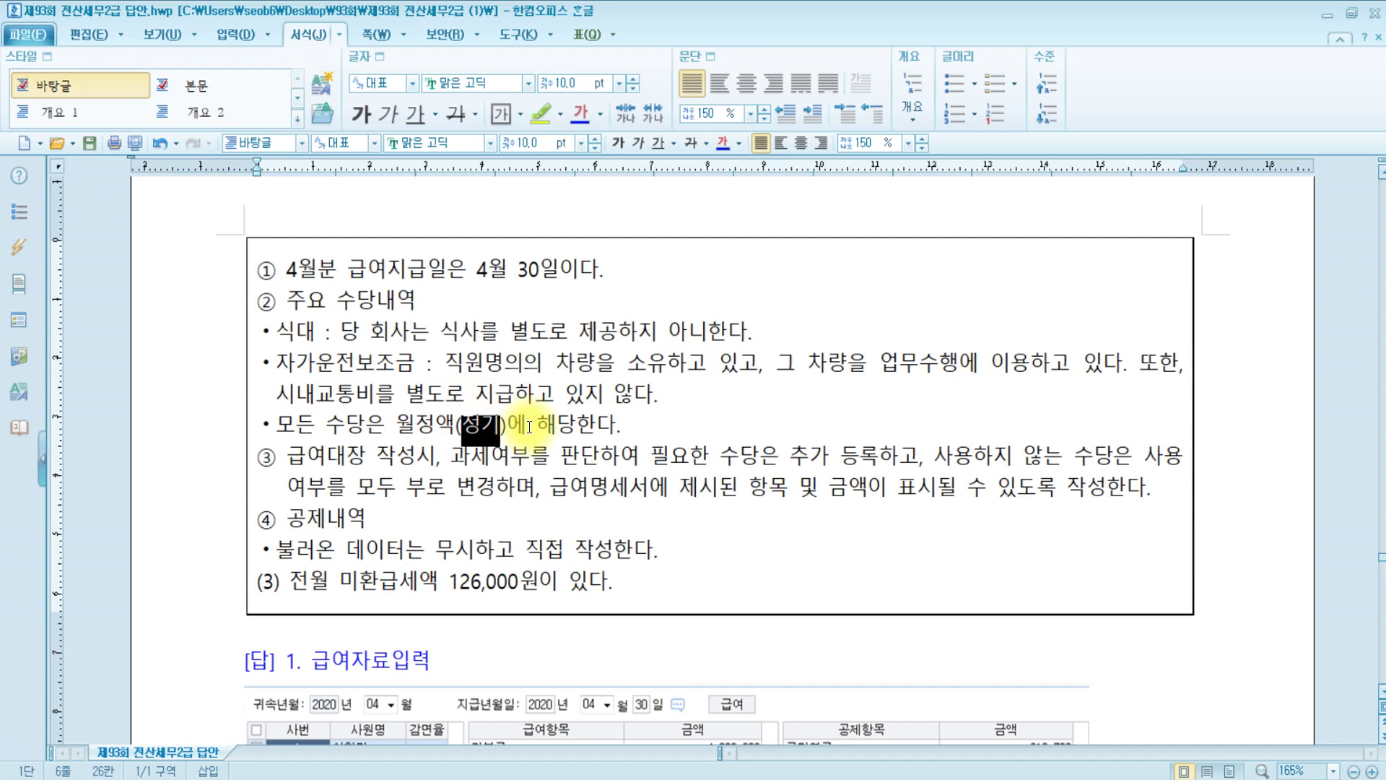
pyautogui.click(653, 431)
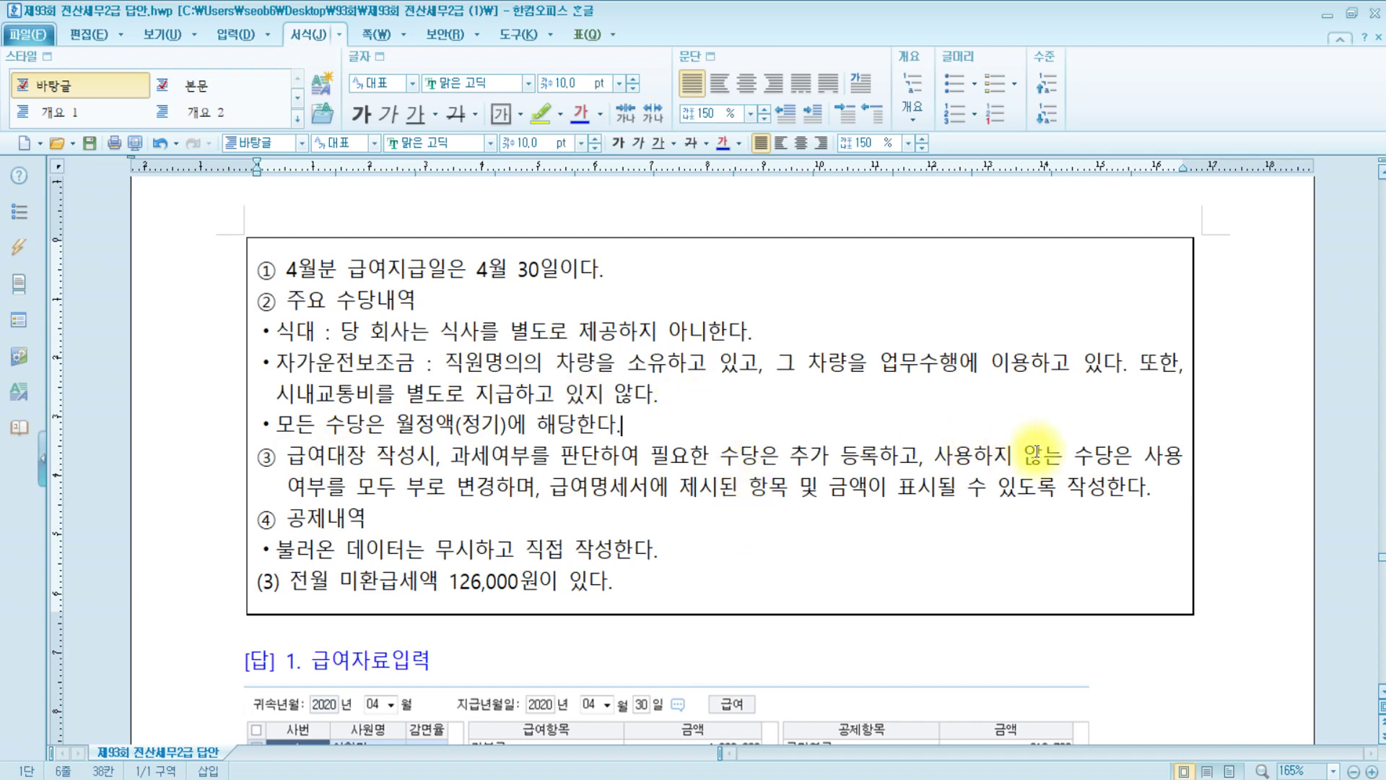
# Colour the words 부로 and 정기 blue in the notes
pyautogui.click(411, 489)
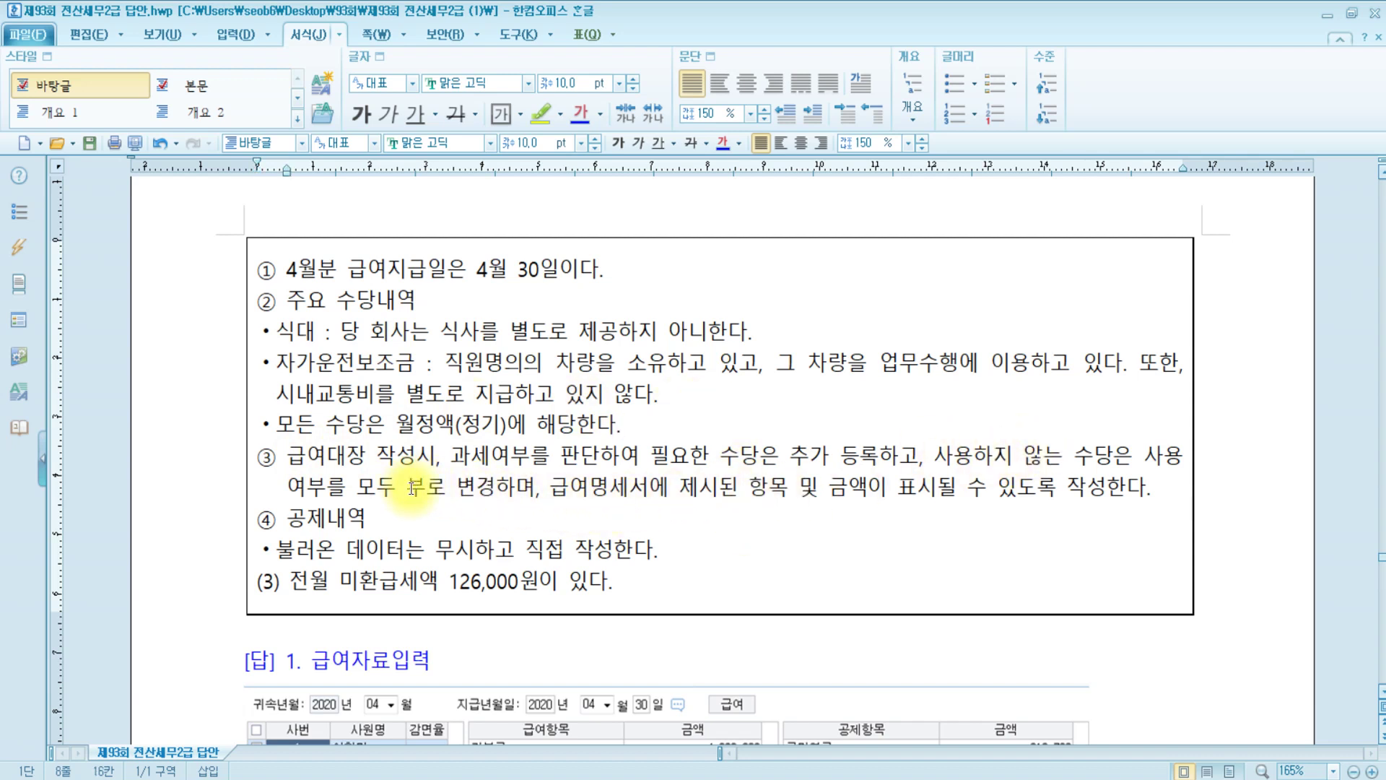
pyautogui.doubleClick(411, 489)
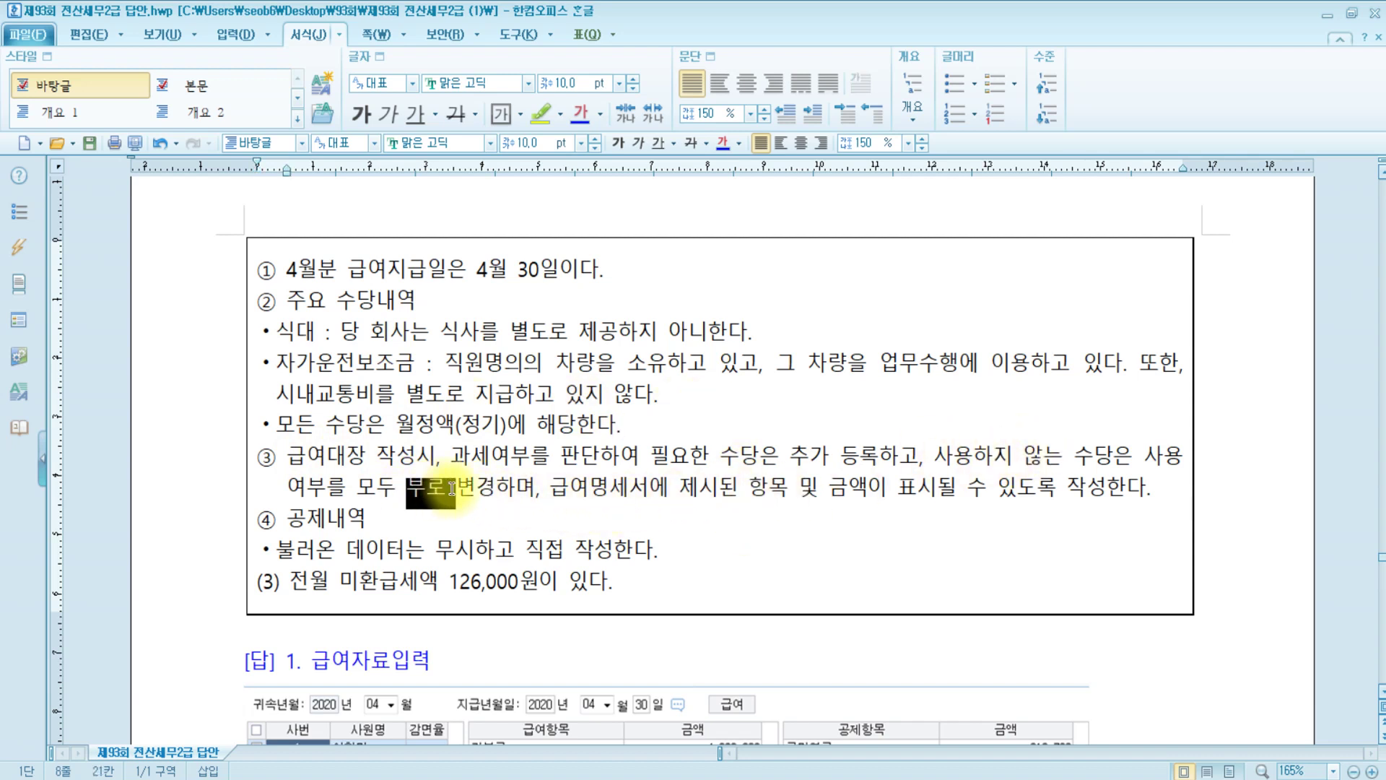
pyautogui.click(725, 141)
pyautogui.doubleClick(480, 426)
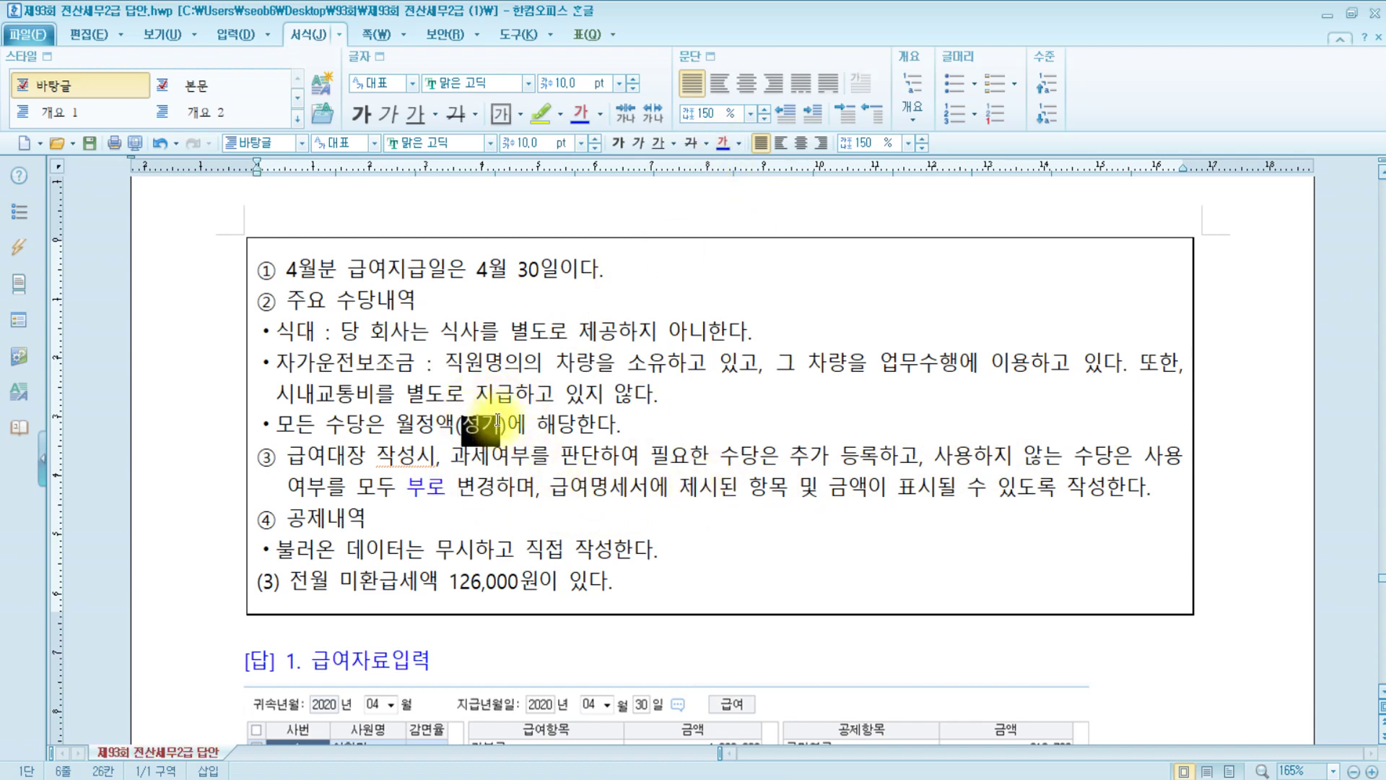
pyautogui.click(730, 145)
pyautogui.click(567, 486)
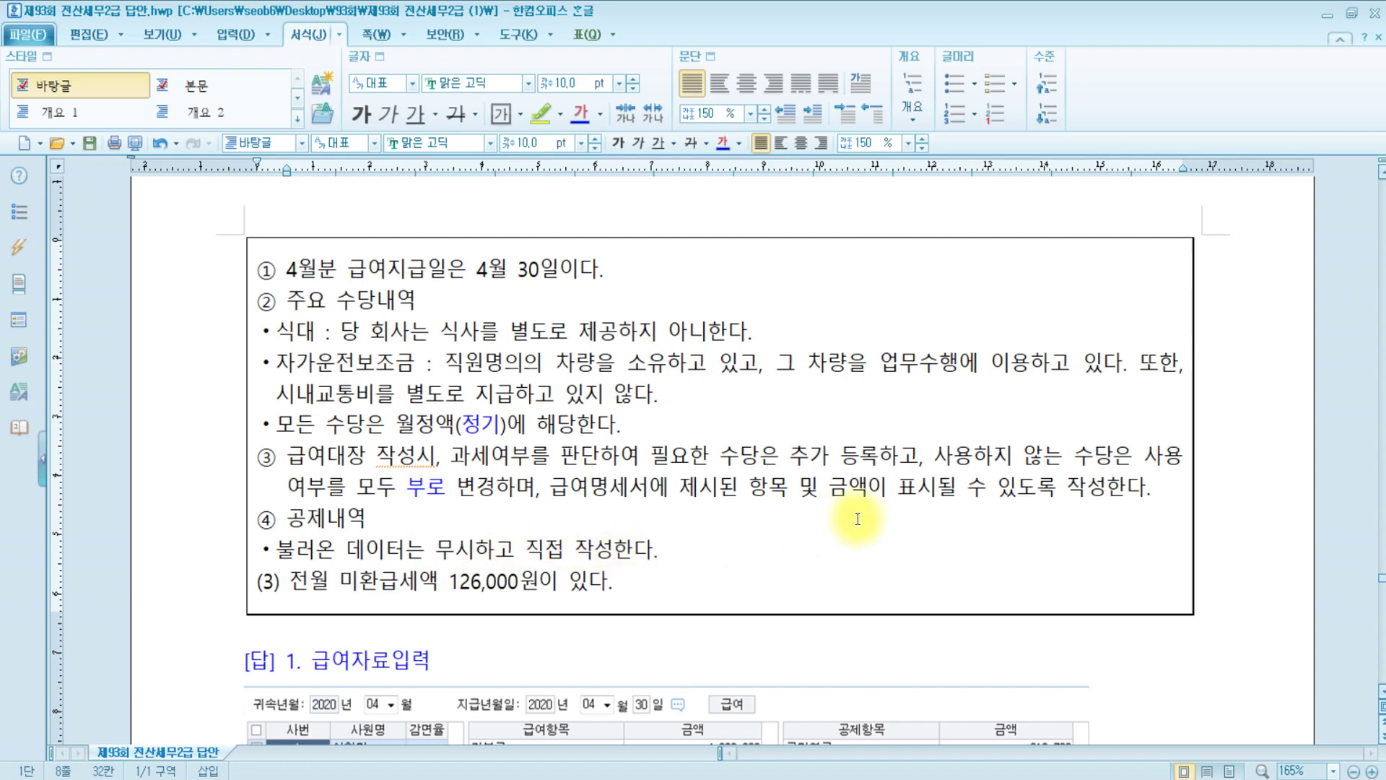
# Highlight line (3), the 126,000원 prior-month refund, in yellow
pyautogui.scroll(8, 946, 466)
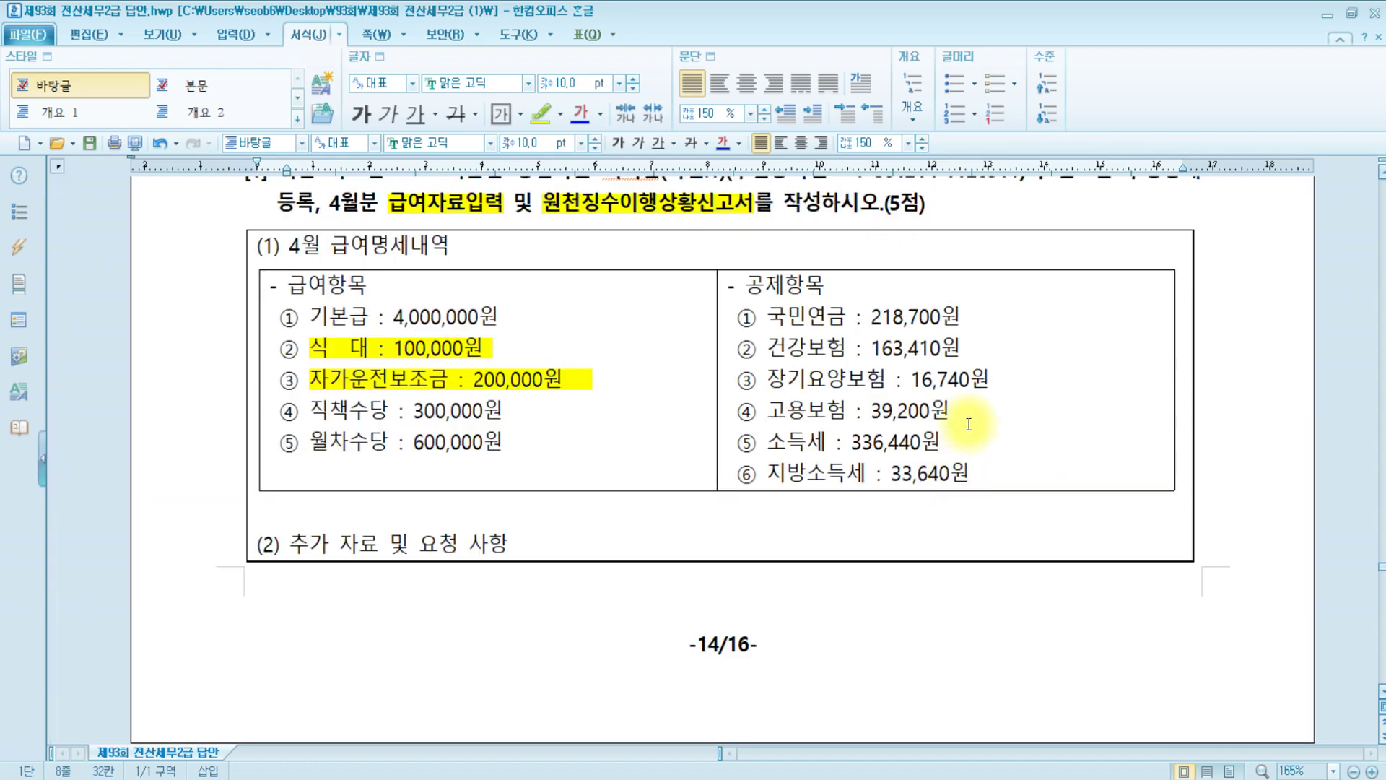
pyautogui.scroll(-8, 888, 607)
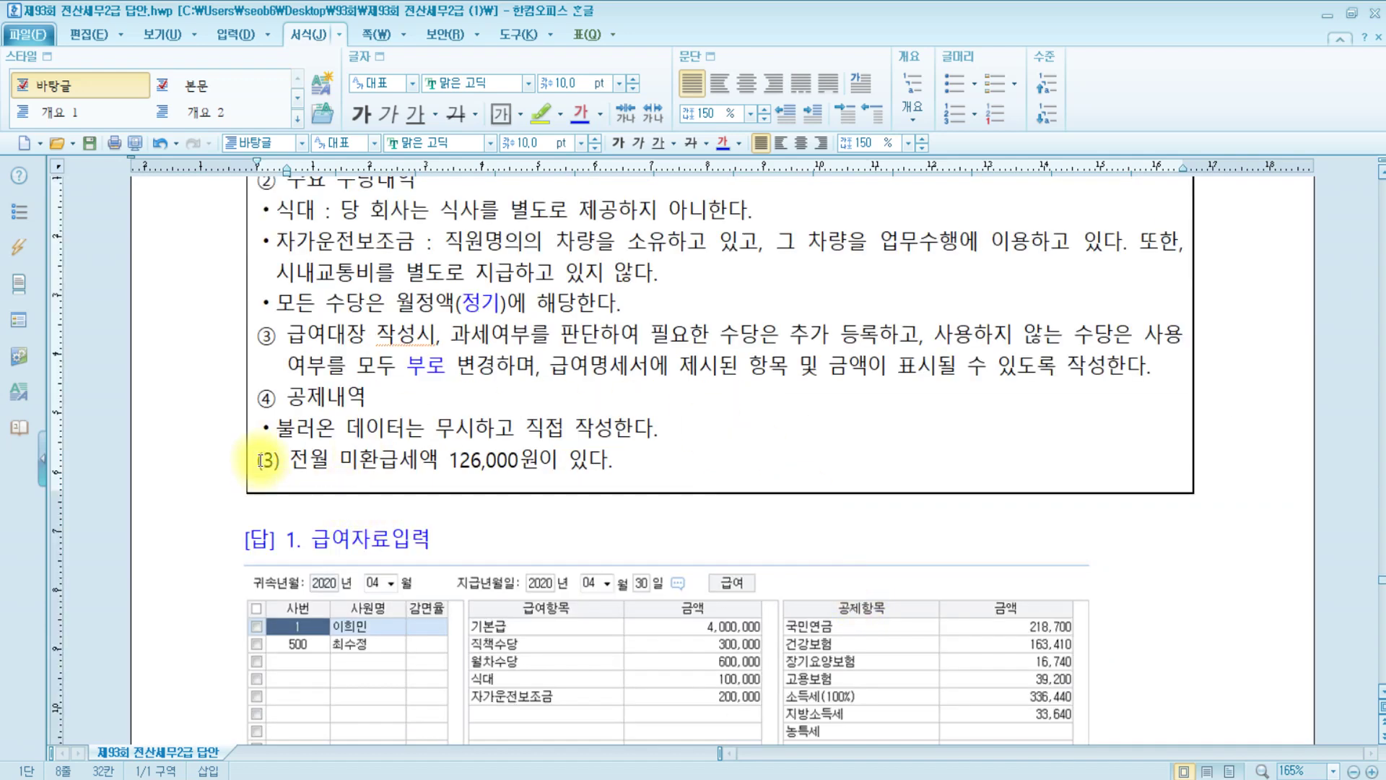
pyautogui.moveTo(262, 461); pyautogui.dragTo(706, 471)
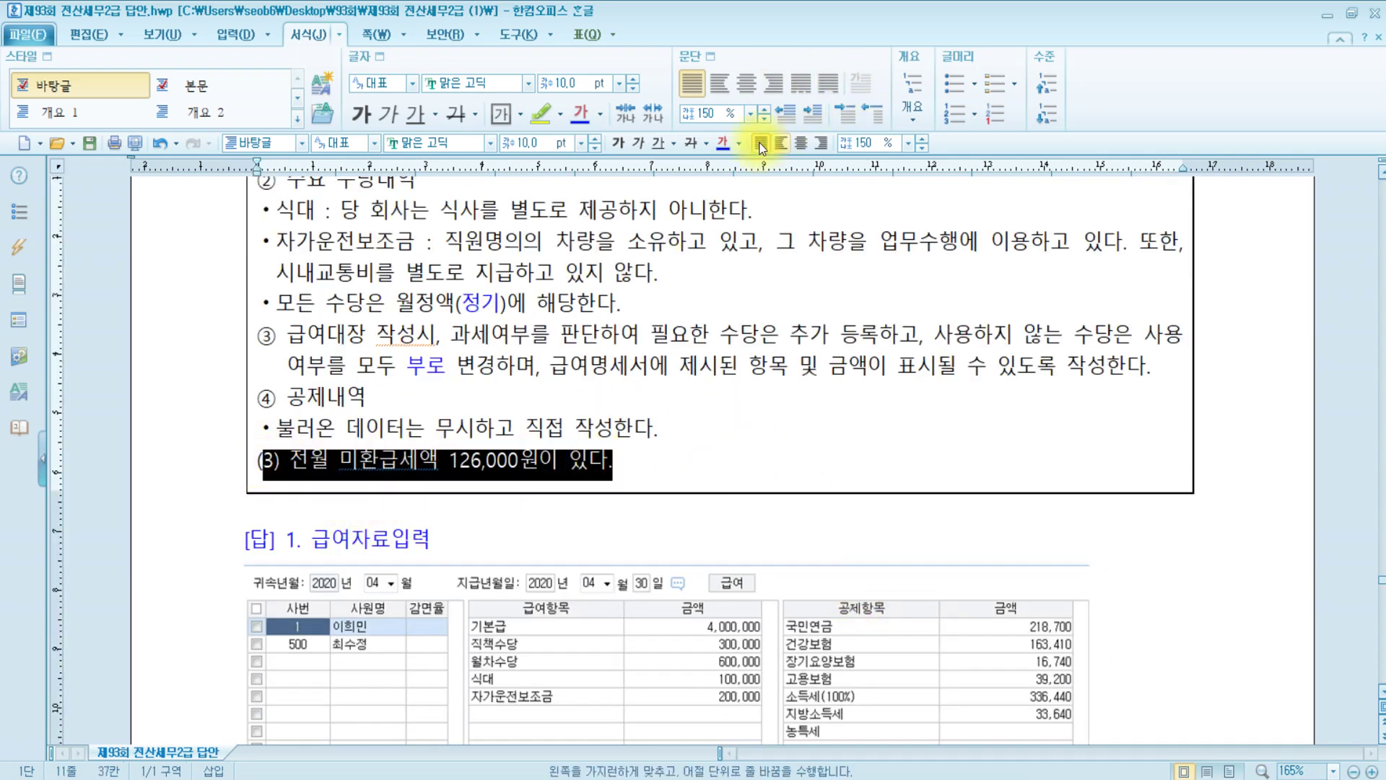
pyautogui.click(727, 148)
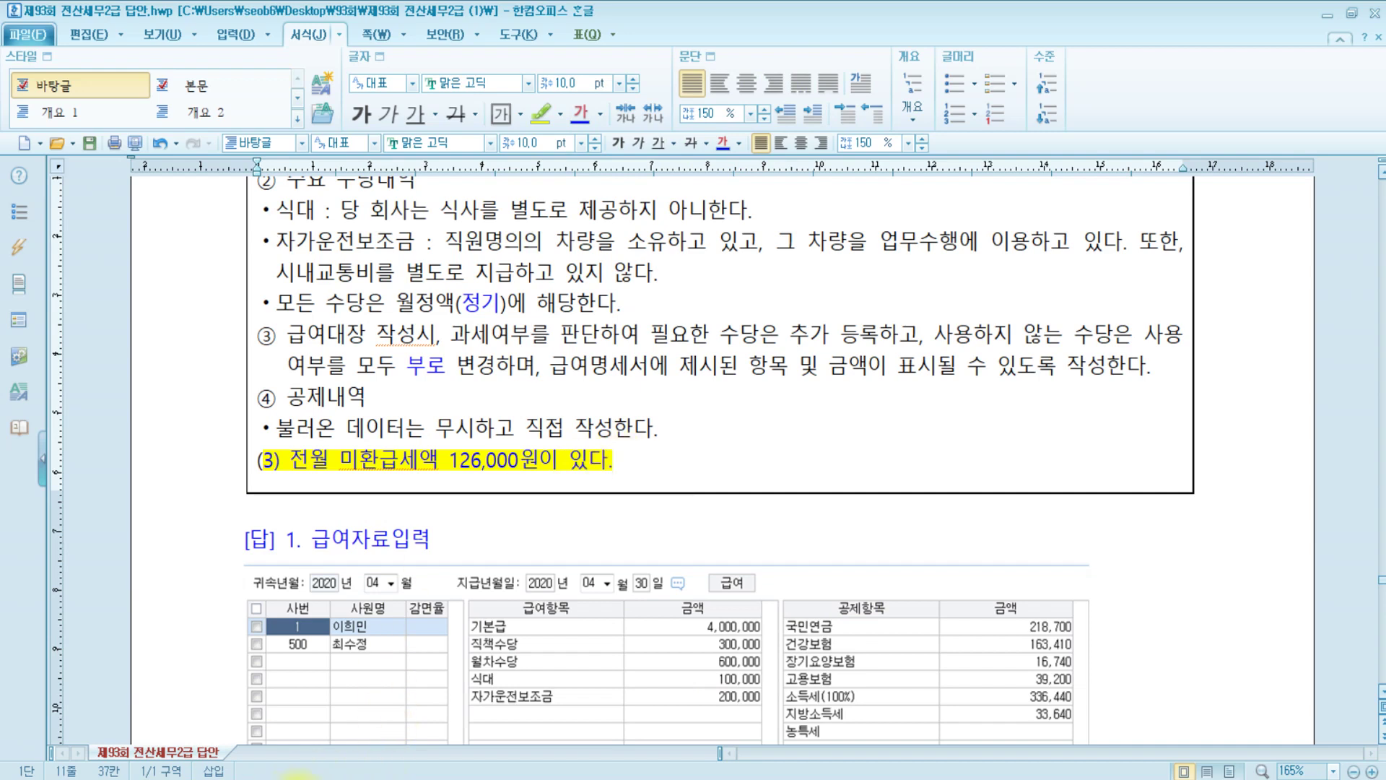
# In KcLep, open 수당공제등록 from the payroll data entry screen
pyautogui.click(296, 704)
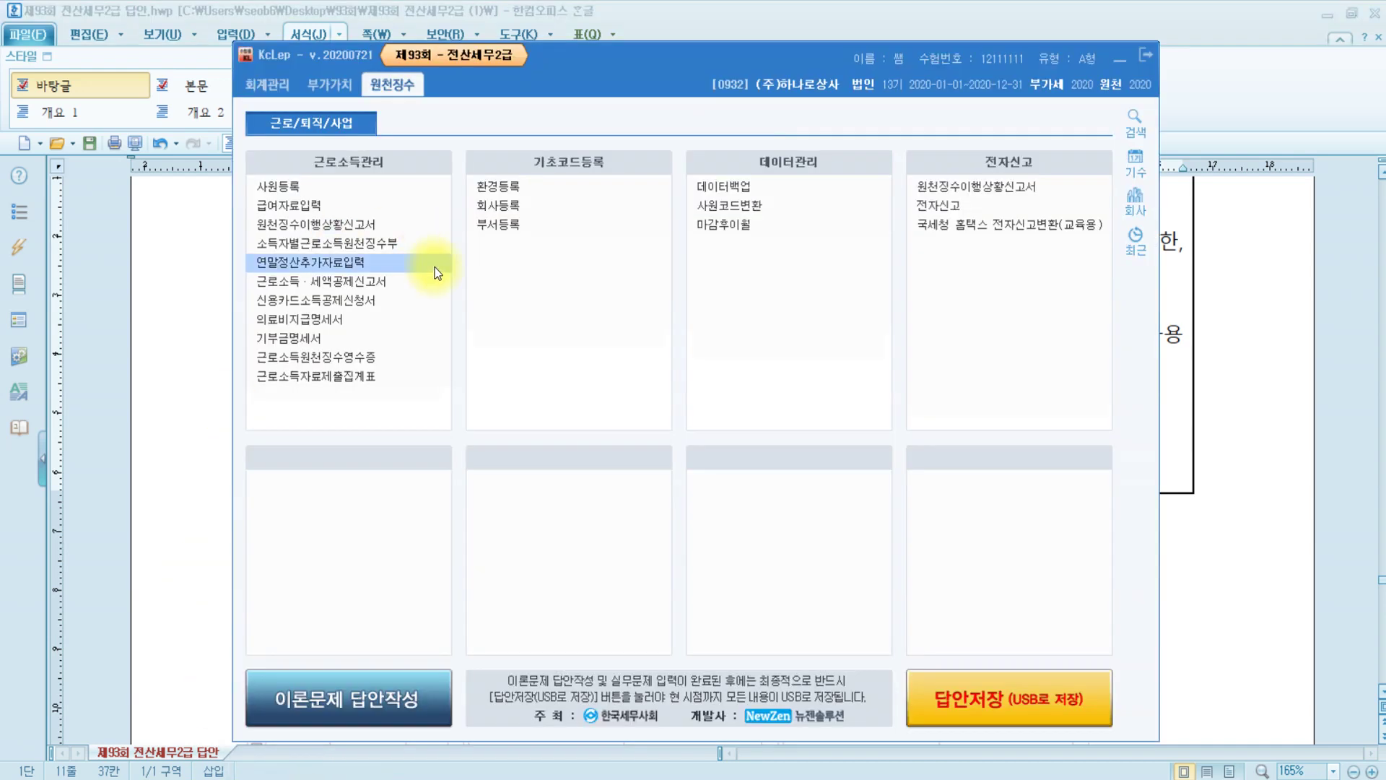
pyautogui.click(324, 205)
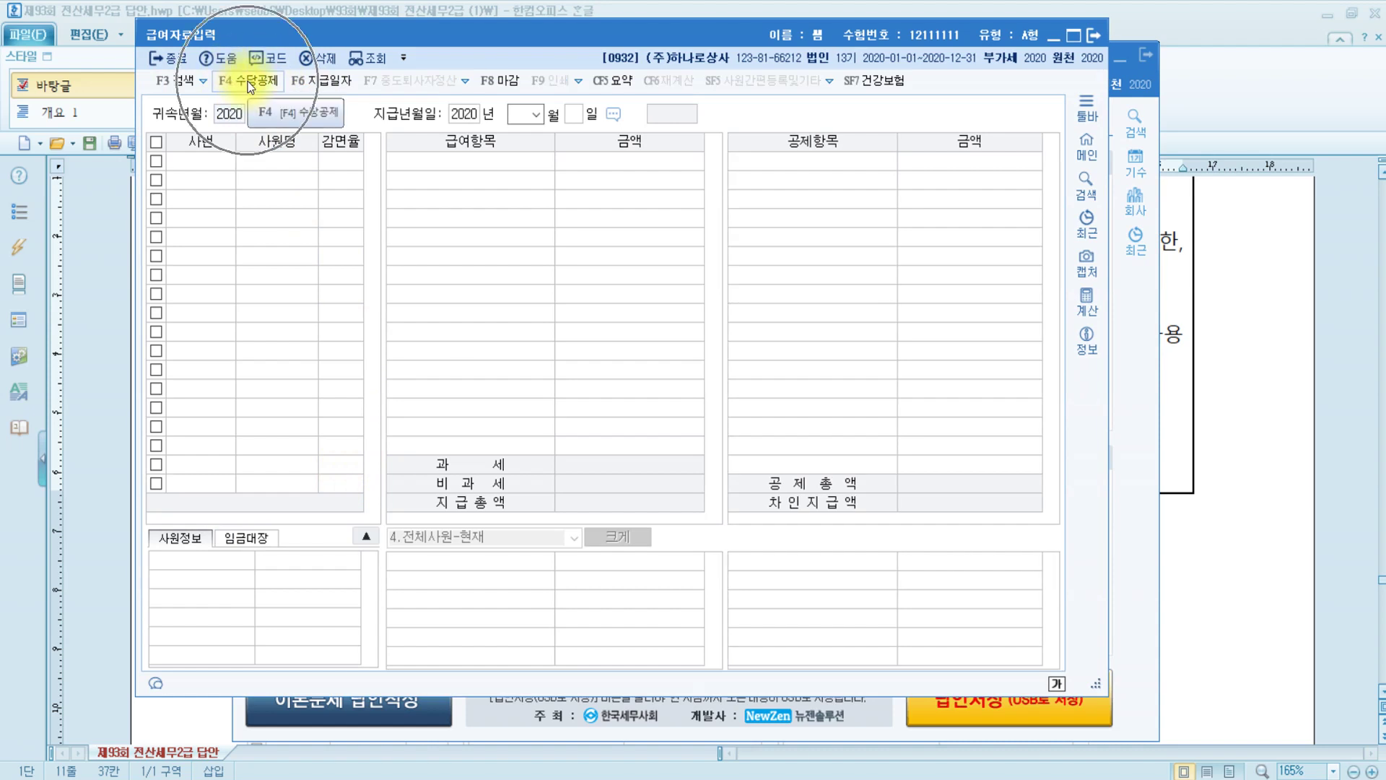
pyautogui.click(249, 83)
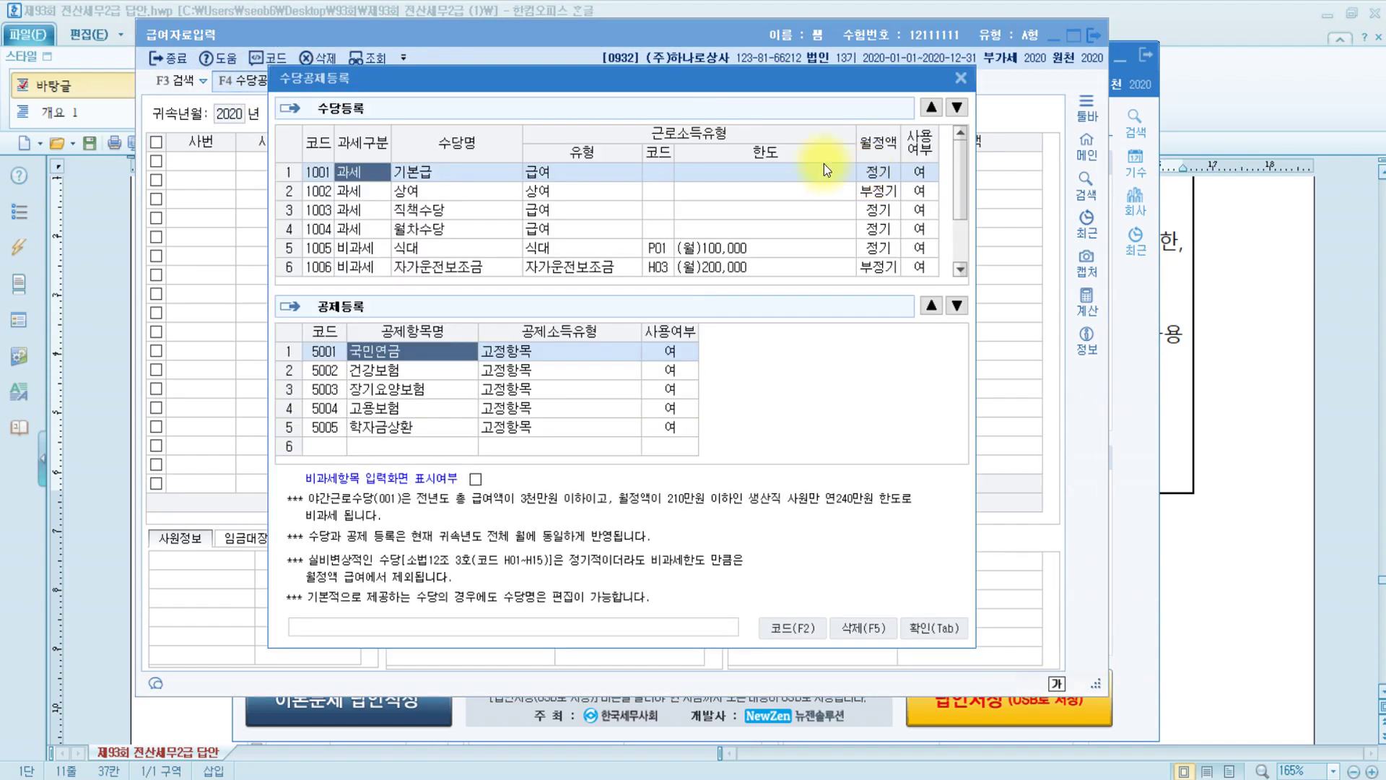
# Reorder allowances to 기본급, 식대, 자가운전보조금, 직책수당, 월차수당
pyautogui.click(425, 248)
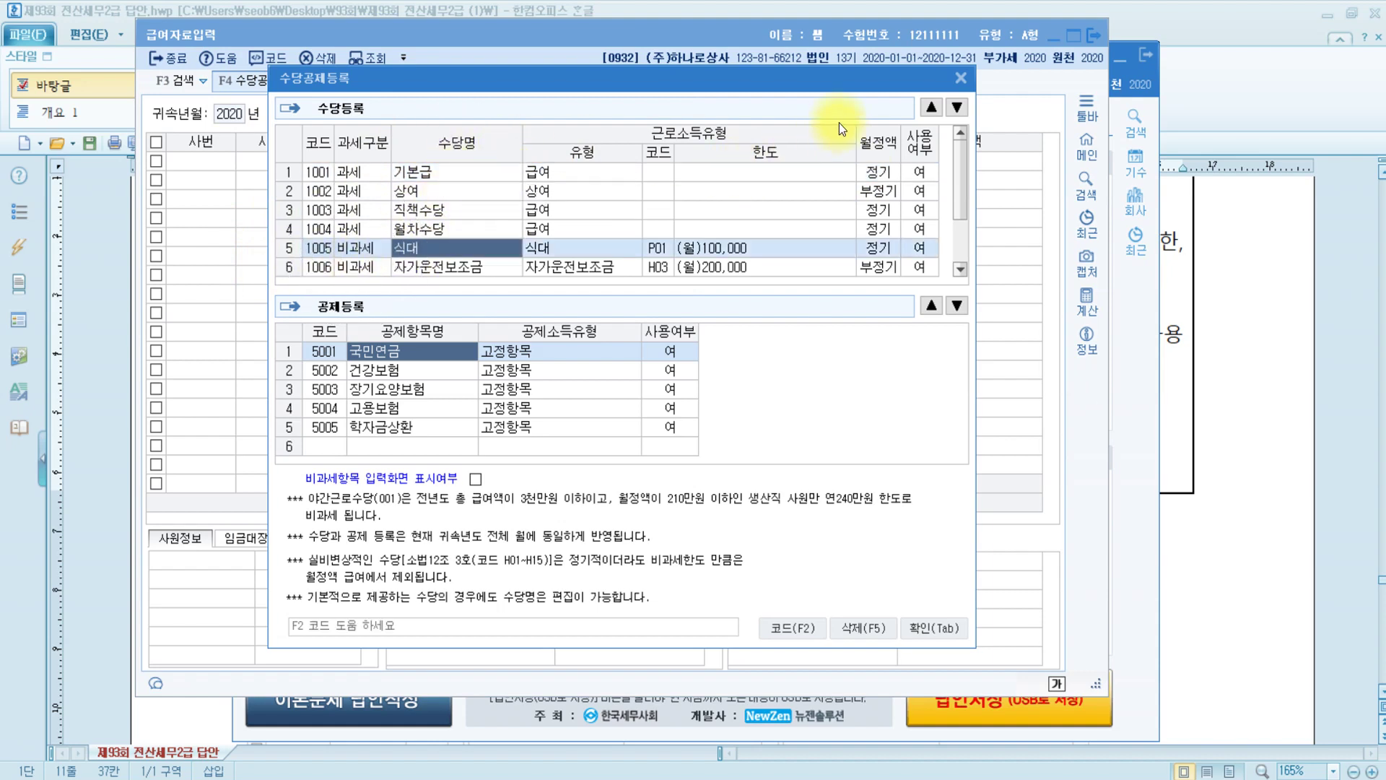
pyautogui.click(931, 107)
pyautogui.click(931, 107)
pyautogui.click(931, 107)
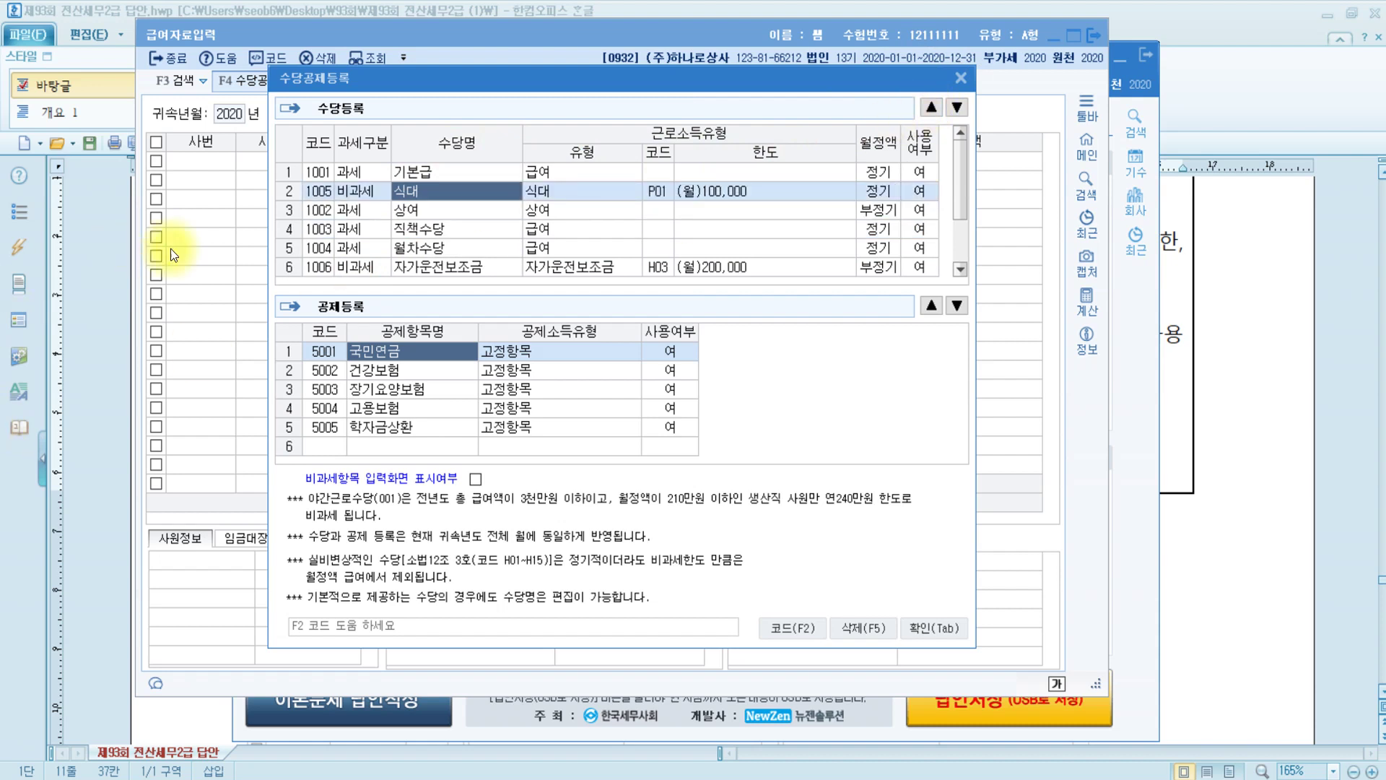
pyautogui.click(449, 267)
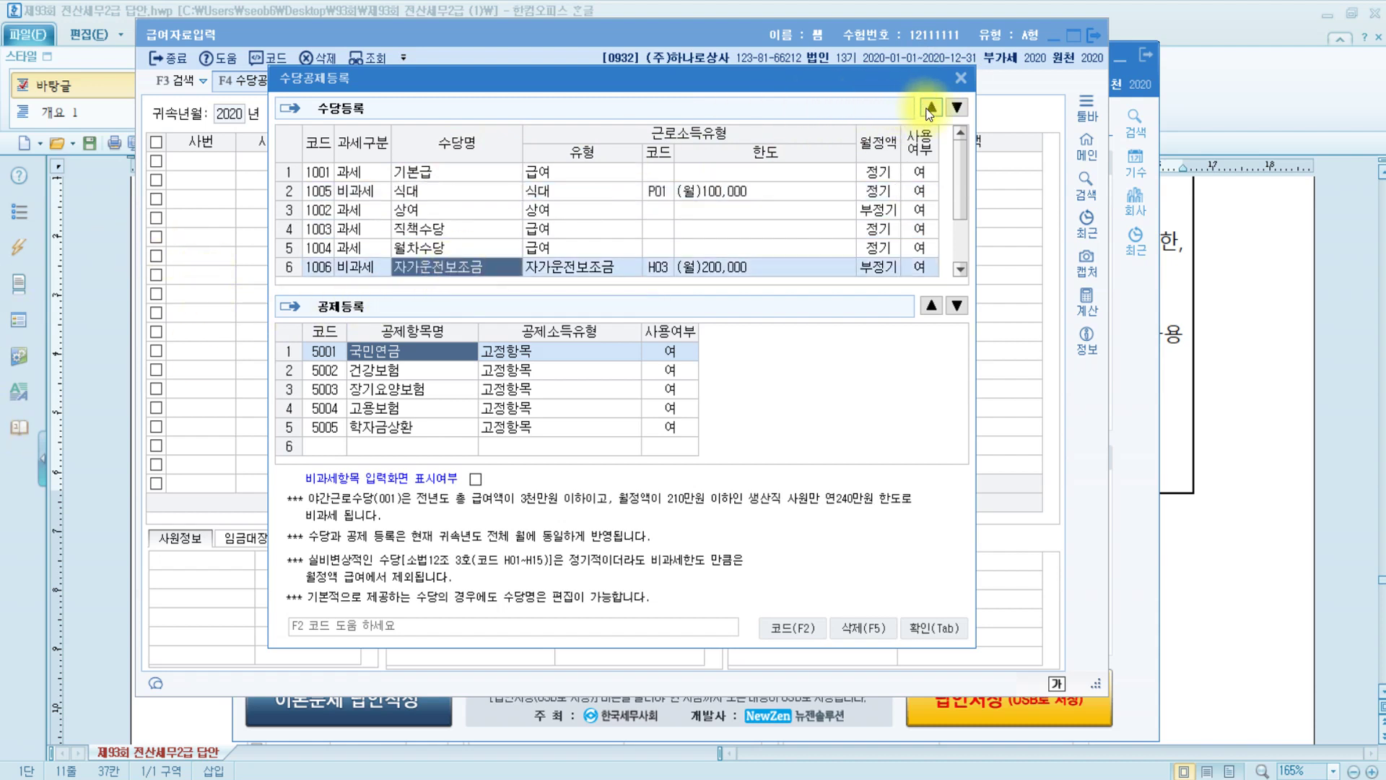
pyautogui.click(930, 108)
pyautogui.click(931, 107)
pyautogui.click(931, 107)
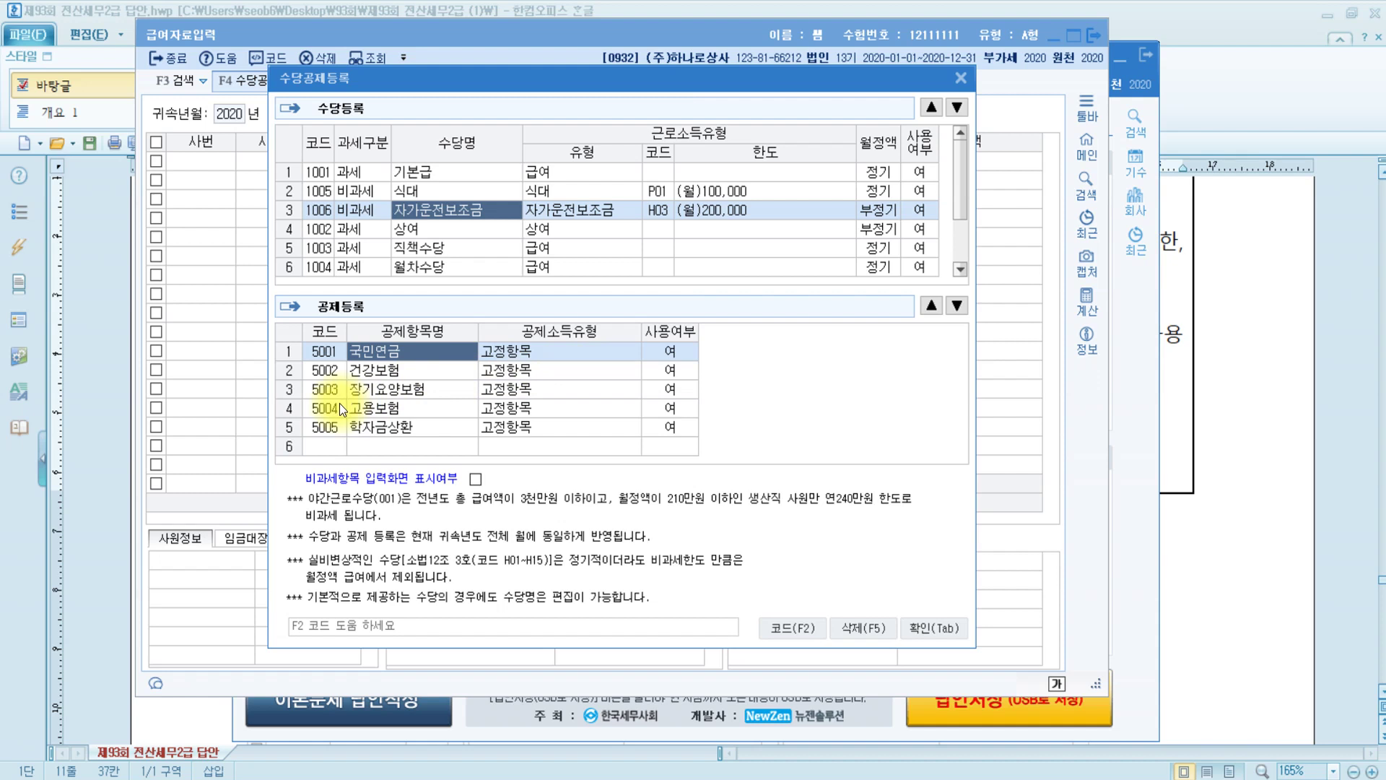
pyautogui.click(462, 247)
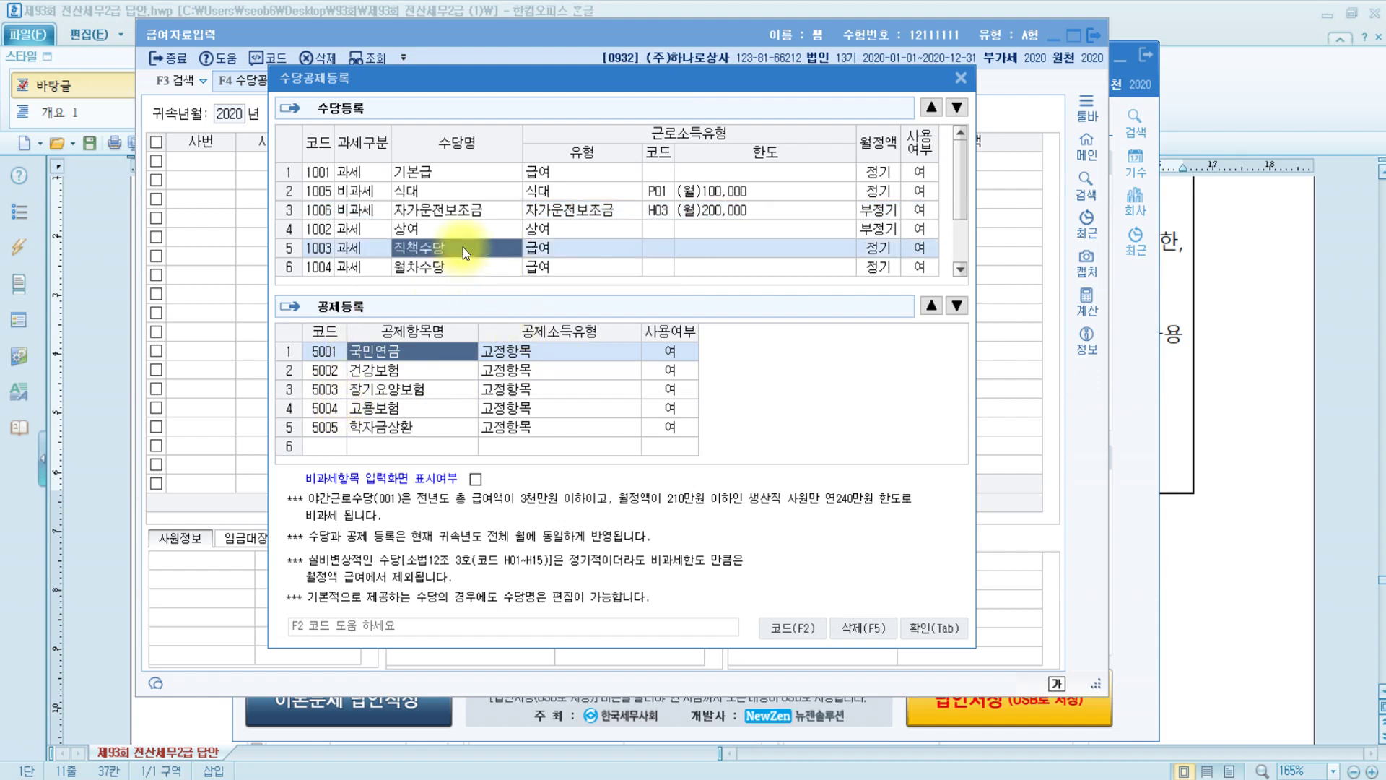
pyautogui.click(929, 107)
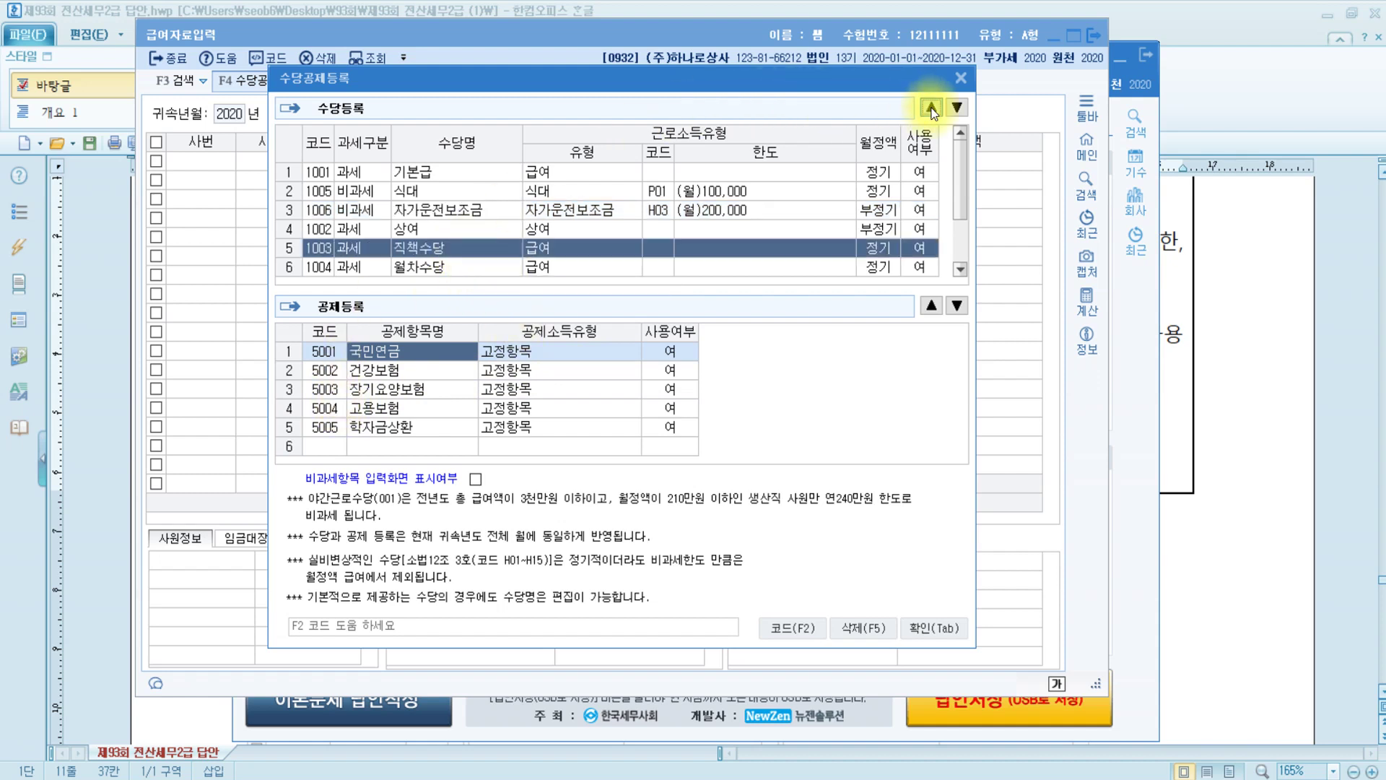
pyautogui.click(436, 266)
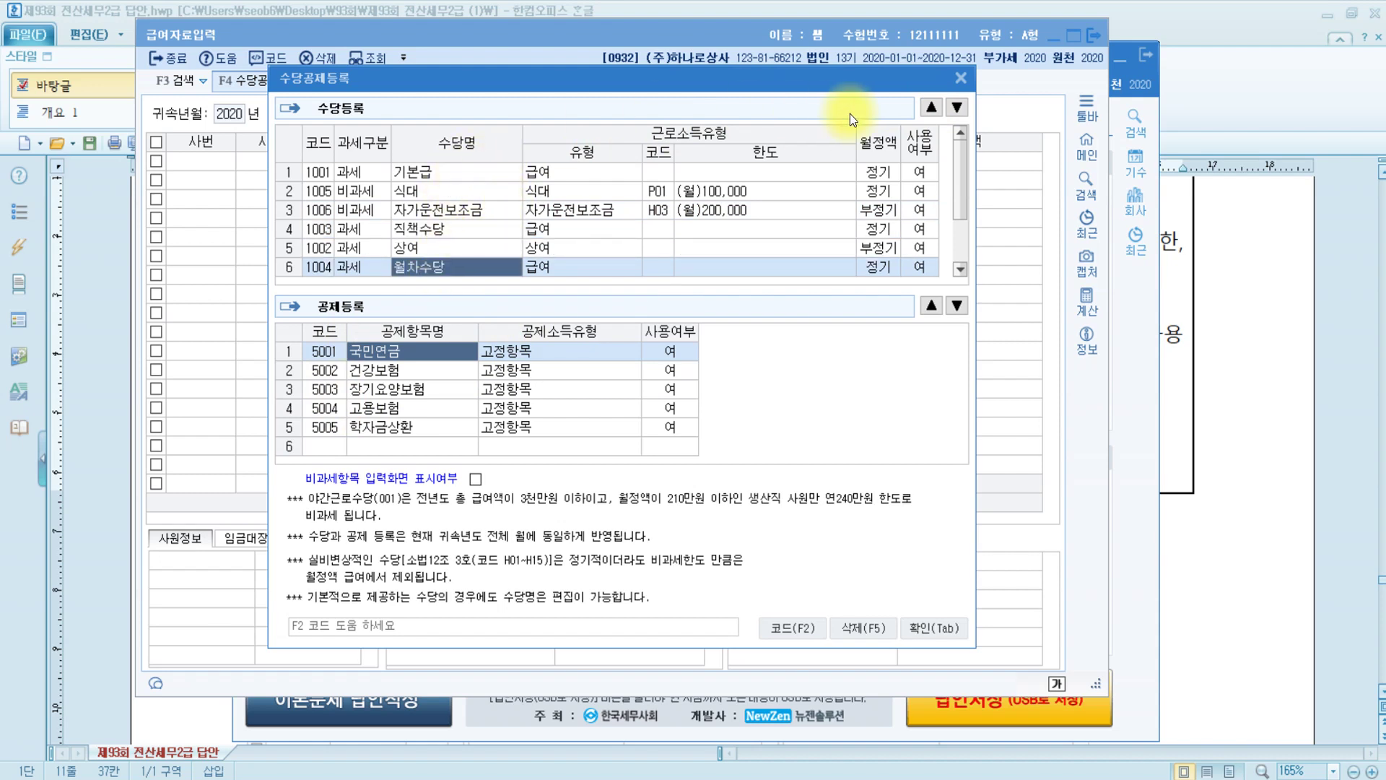
pyautogui.click(929, 107)
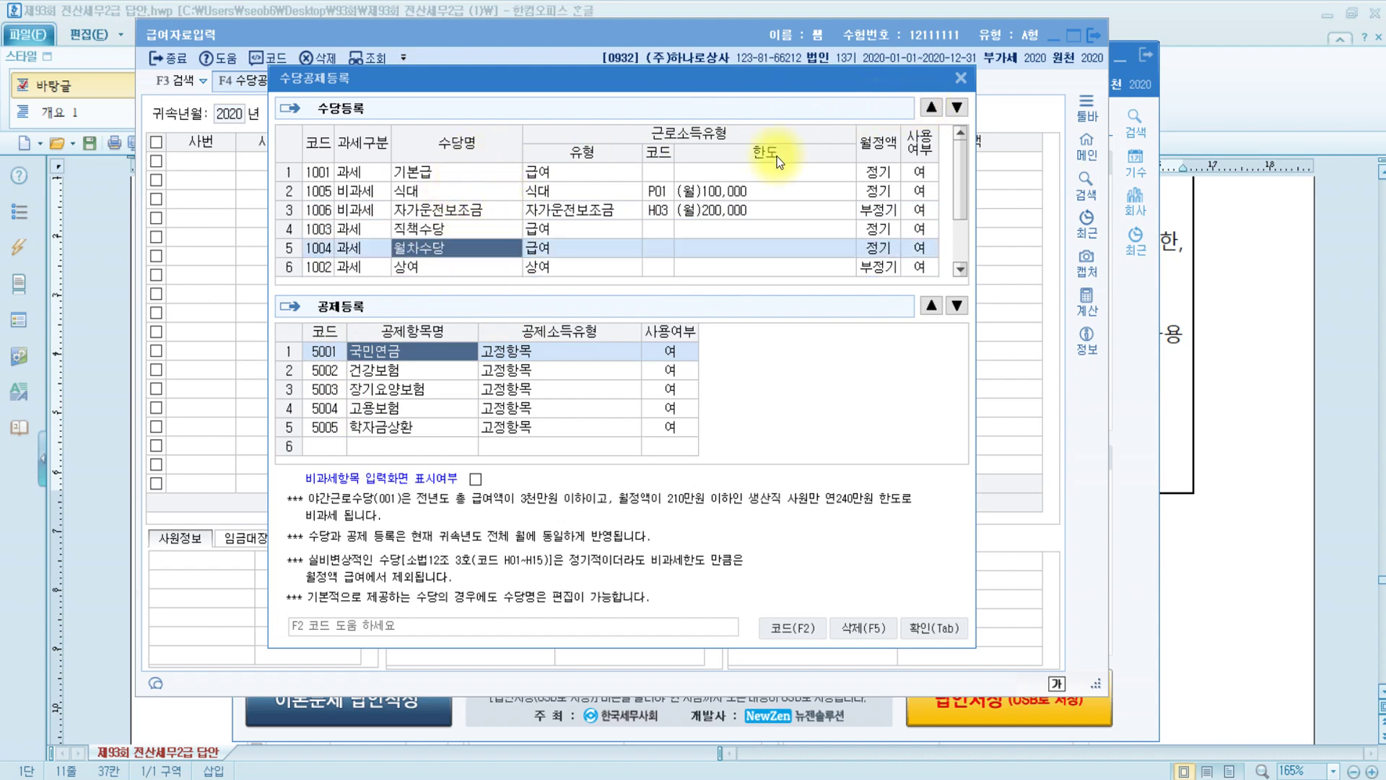
# Set 사용여부 for 상여 and 야간근로수당 to 0:부
pyautogui.click(404, 271)
pyautogui.scroll(-1, 503, 262)
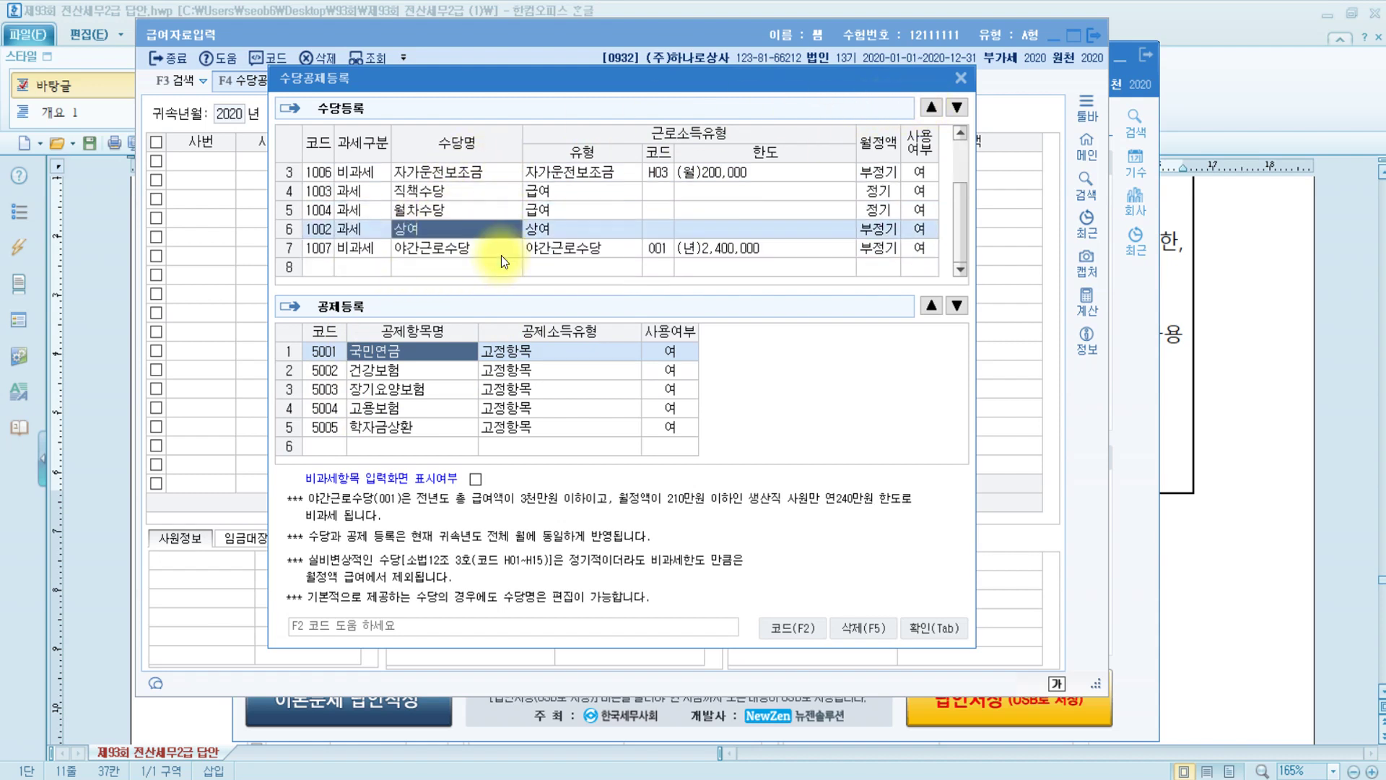
pyautogui.click(930, 236)
pyautogui.click(859, 208)
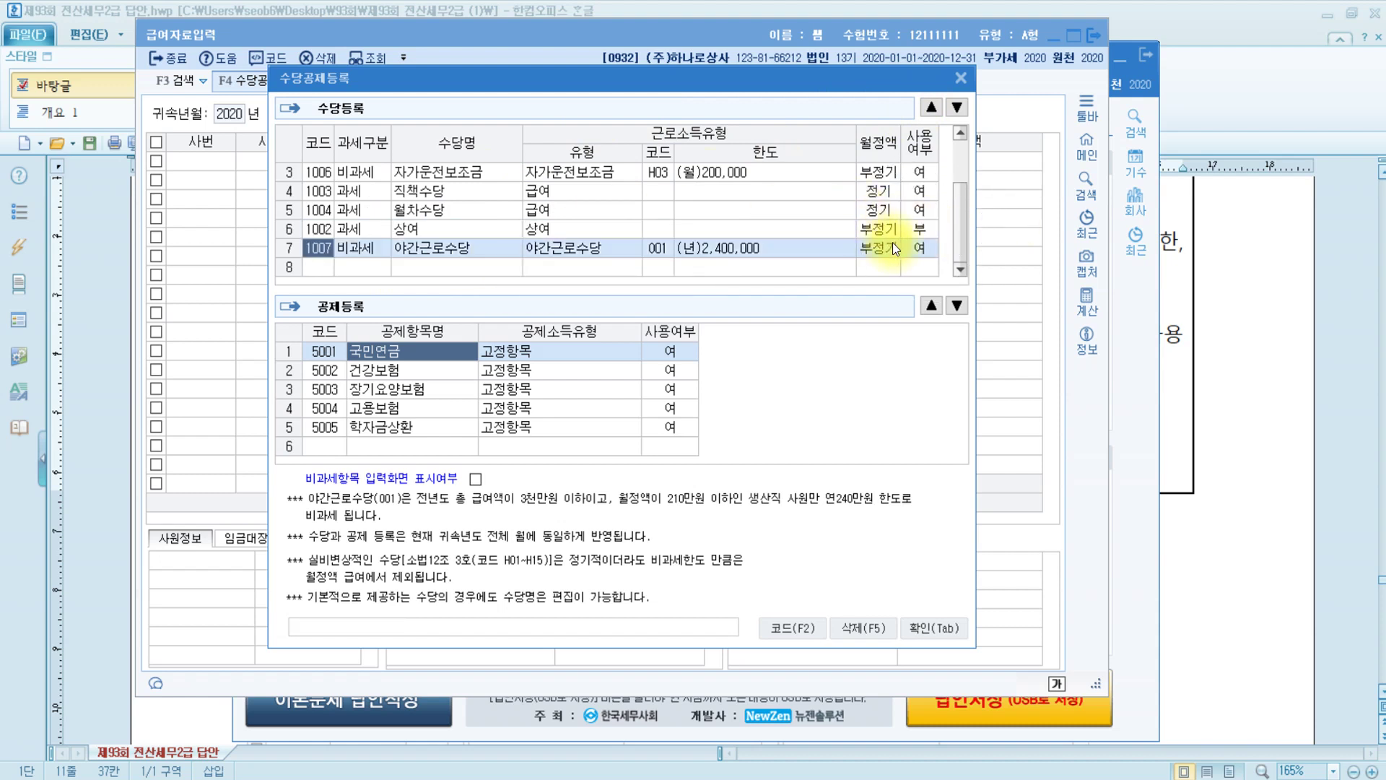
pyautogui.click(921, 252)
pyautogui.click(870, 229)
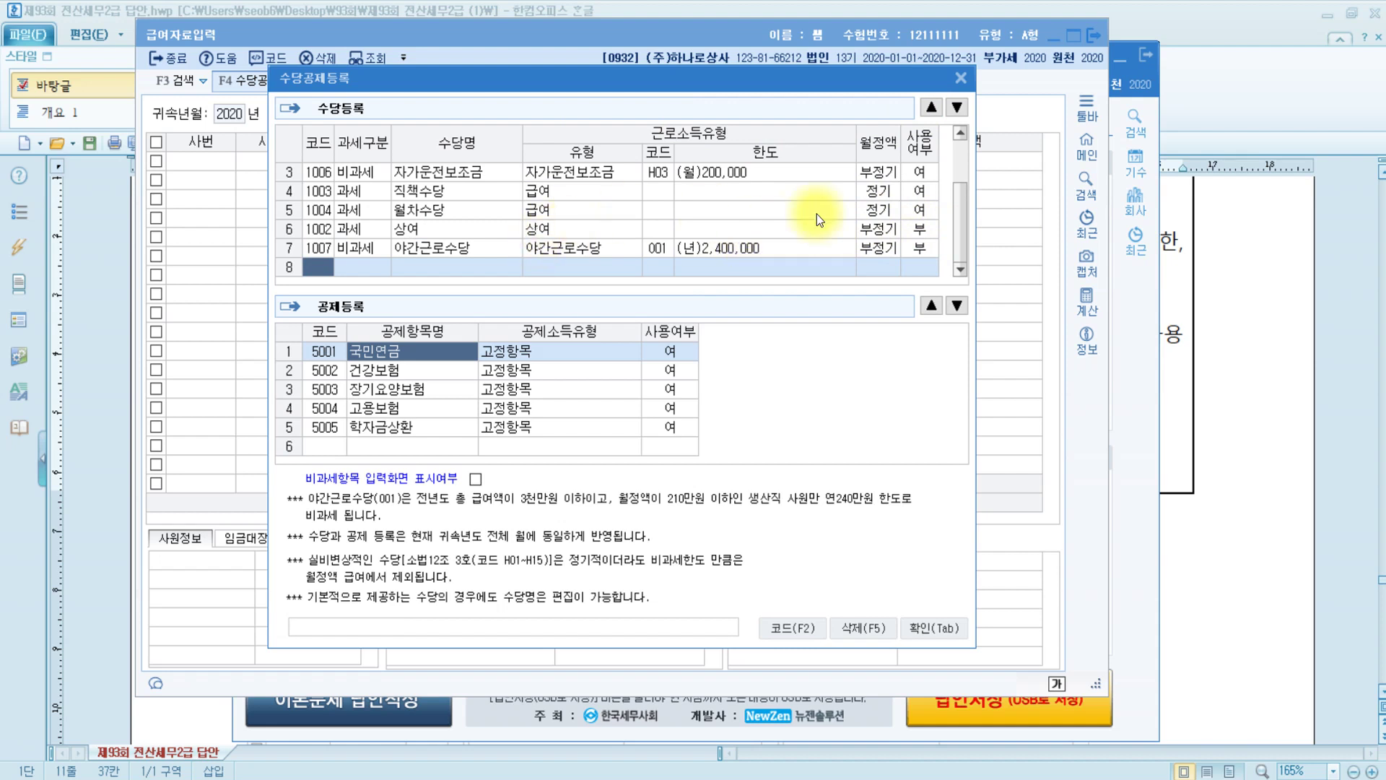
# Set 자가운전보조금's 월정액 to 1:정기, keeping it in use
pyautogui.scroll(1, 887, 210)
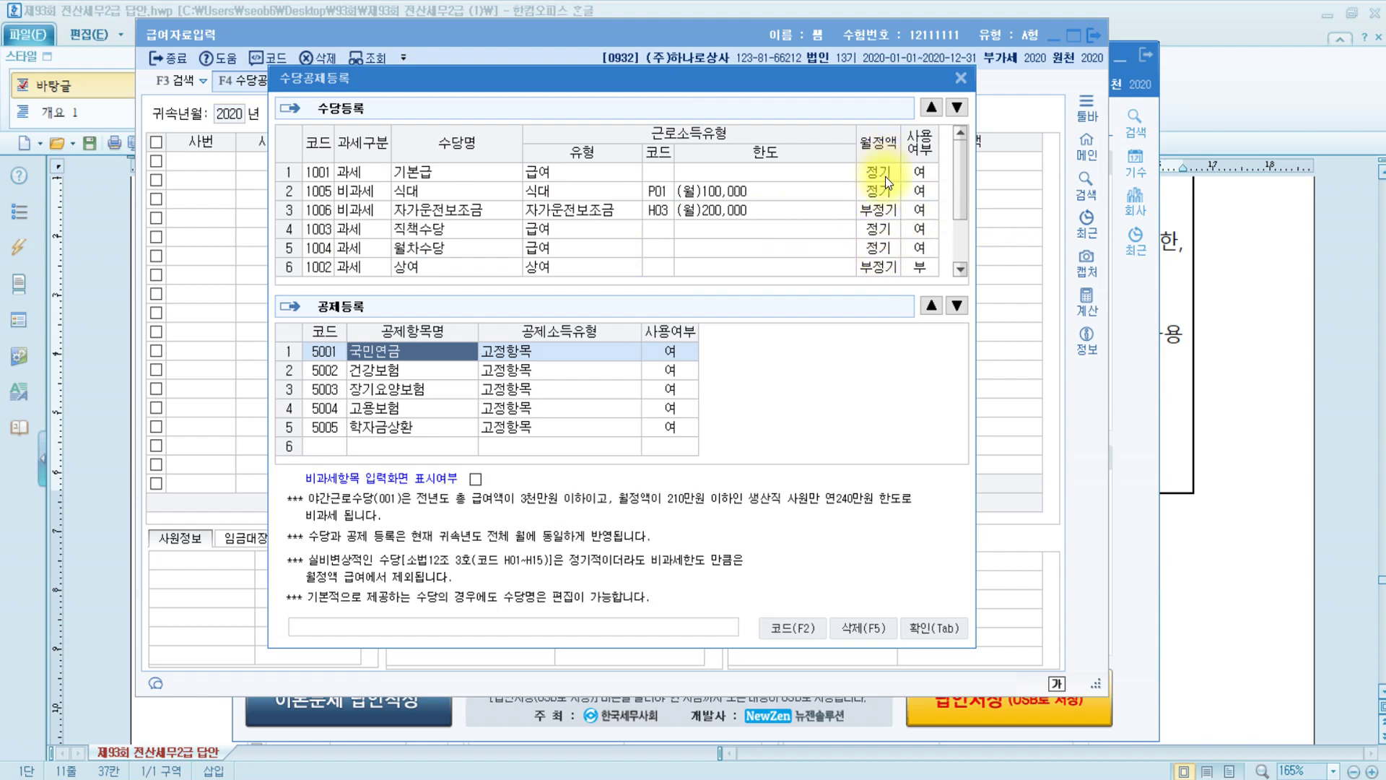
pyautogui.click(894, 211)
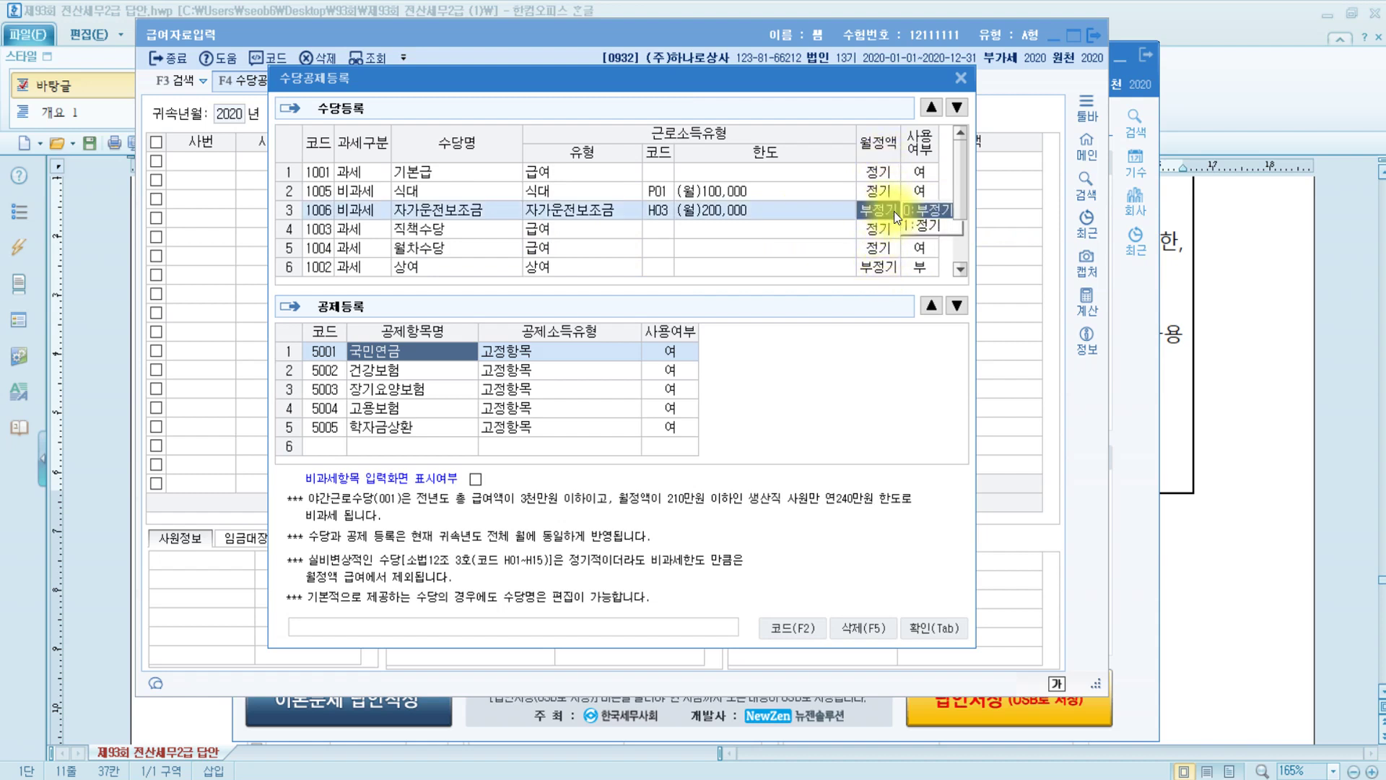
pyautogui.click(938, 226)
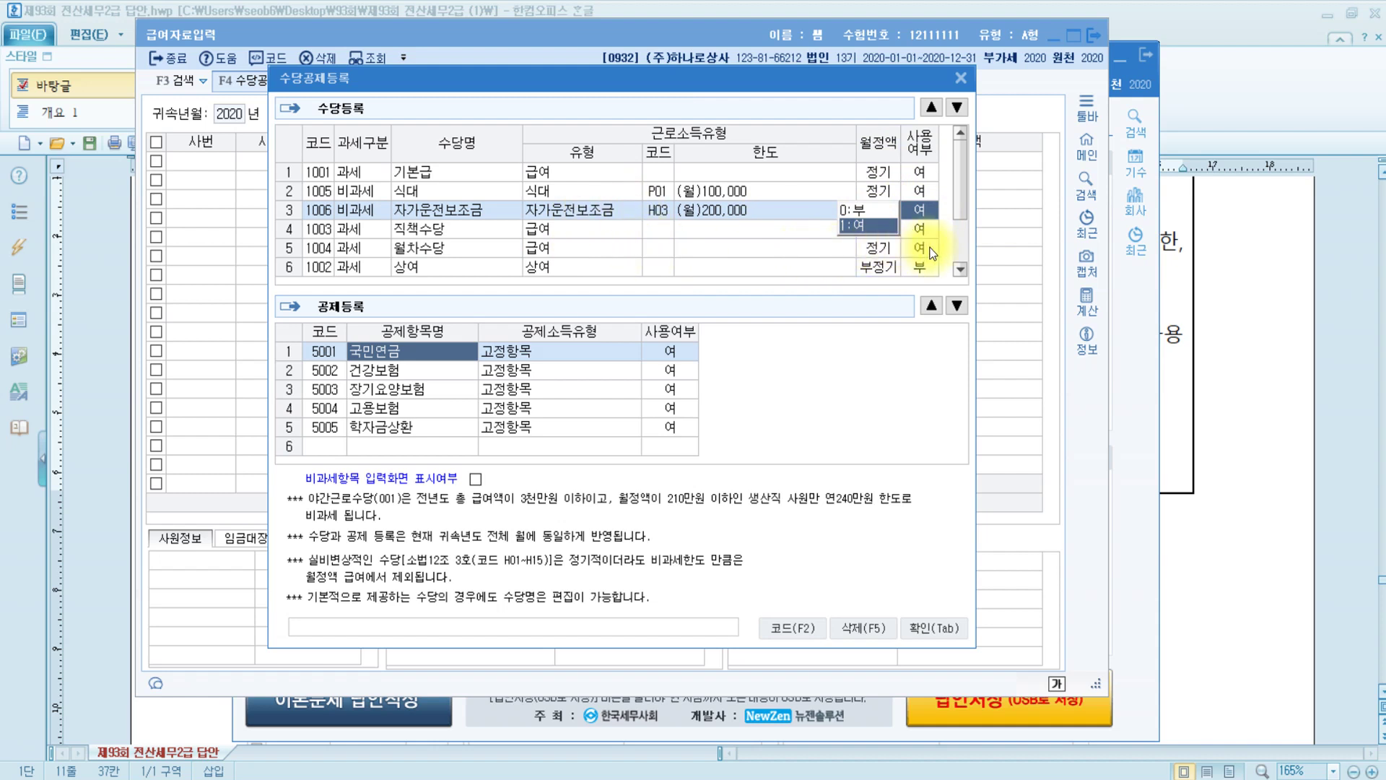
pyautogui.click(478, 250)
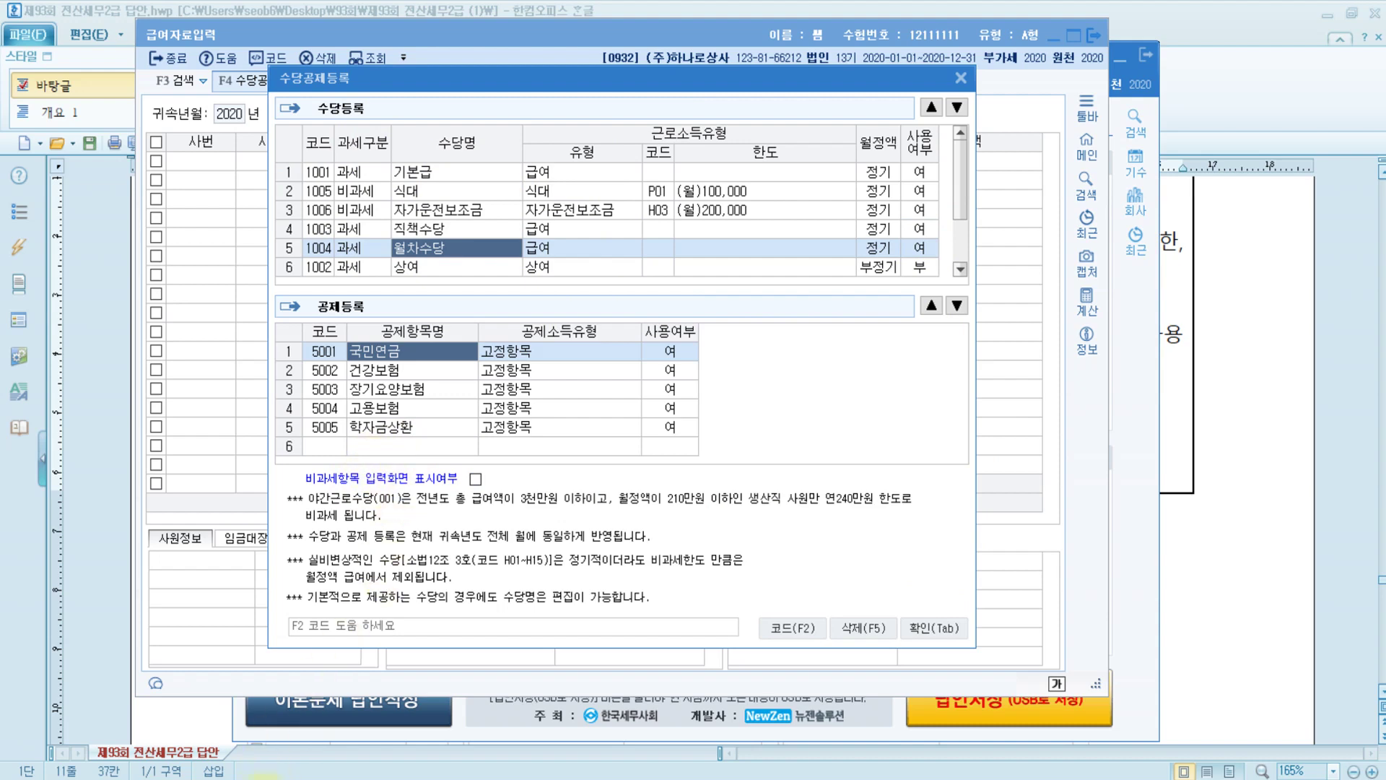
# Return to the Hangul exam document showing problem 5's April deductions list
pyautogui.hotkey('alt', 'Tab')
pyautogui.scroll(-5, 831, 433)
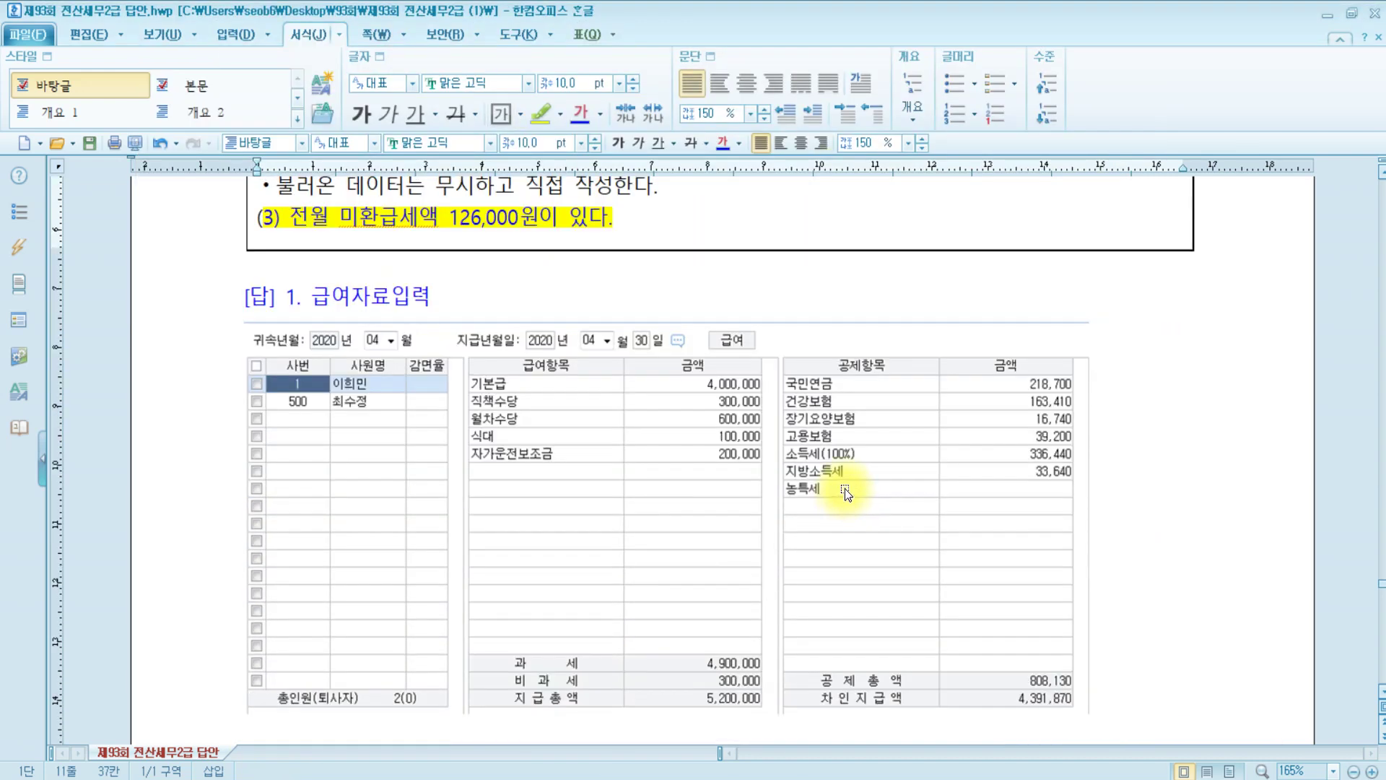
pyautogui.scroll(8, 844, 488)
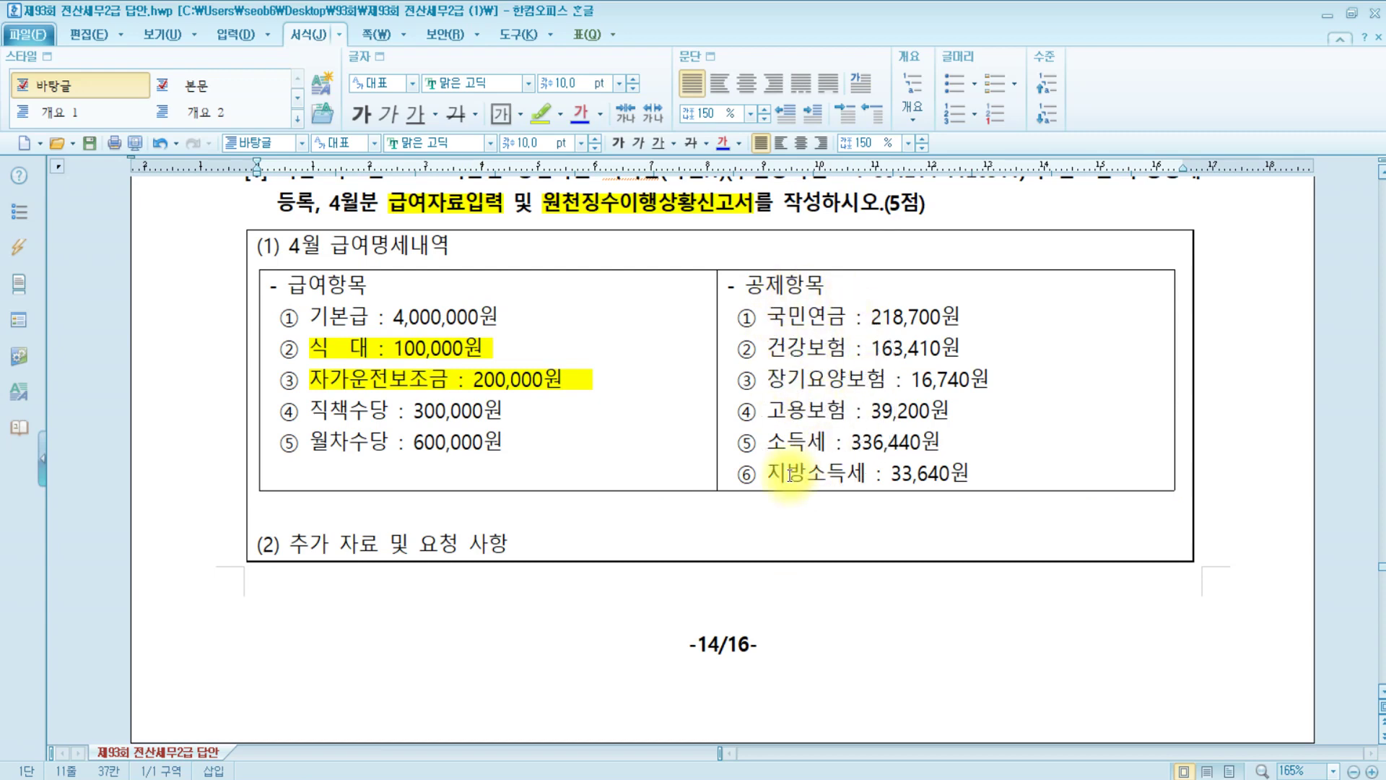
# Set the 학자금상환 deduction's 사용여부 to 0:부 and confirm with 확인
pyautogui.hotkey('alt', 'Tab')
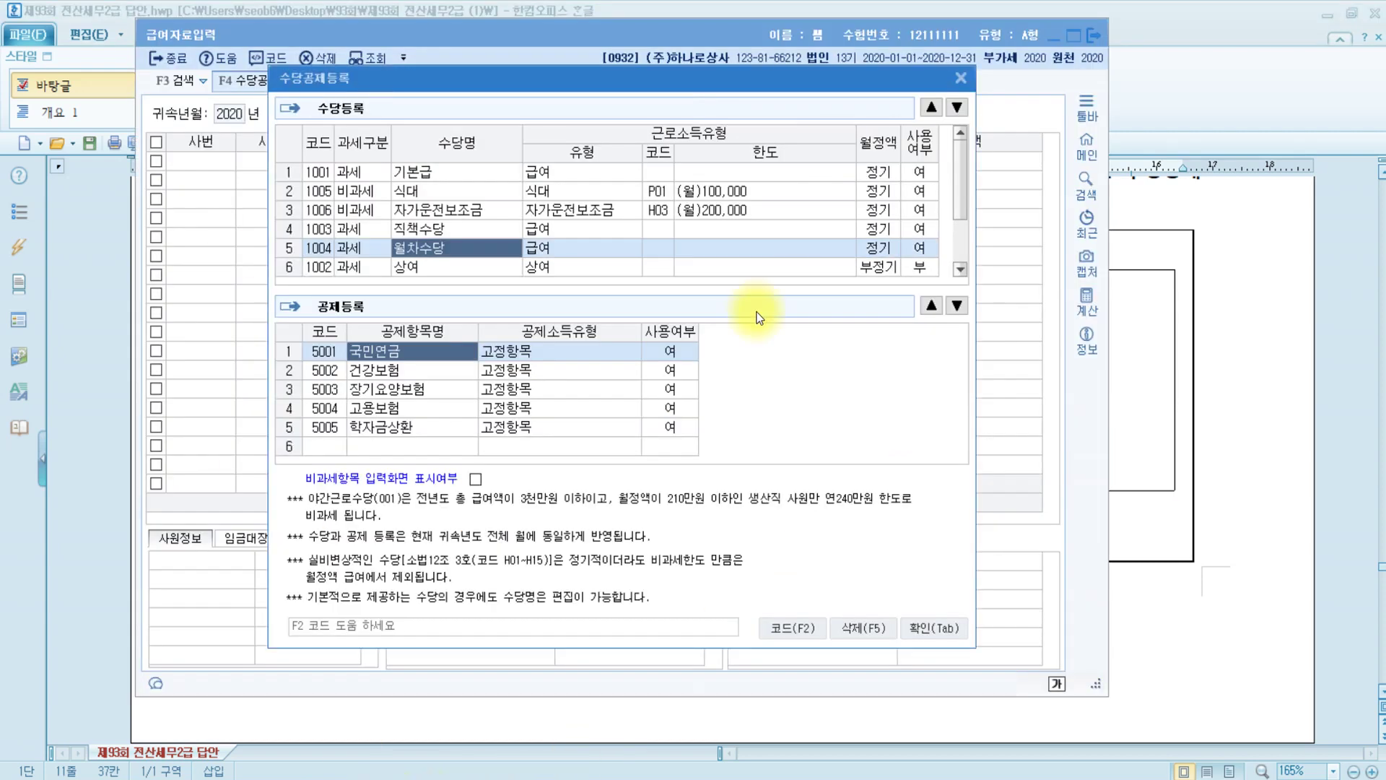
pyautogui.click(401, 354)
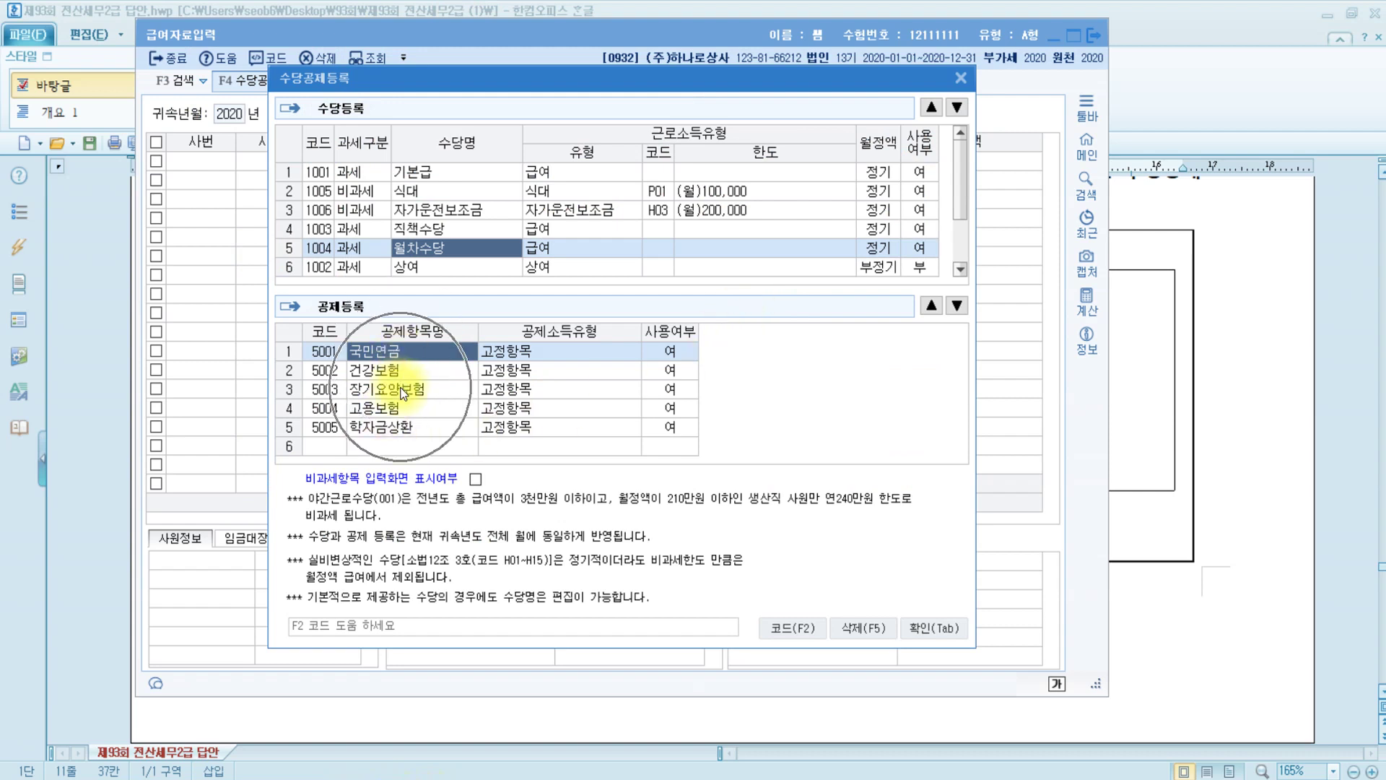
pyautogui.click(394, 429)
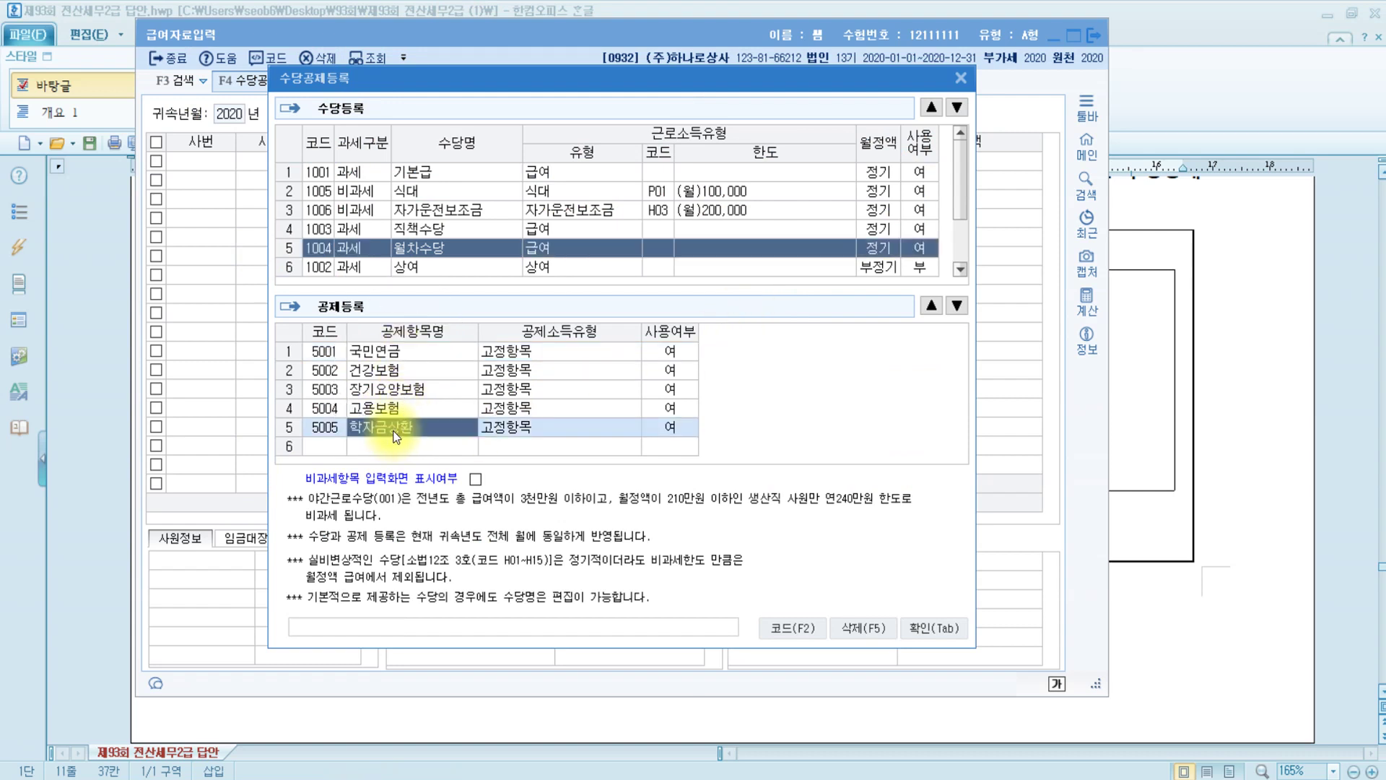
pyautogui.click(674, 428)
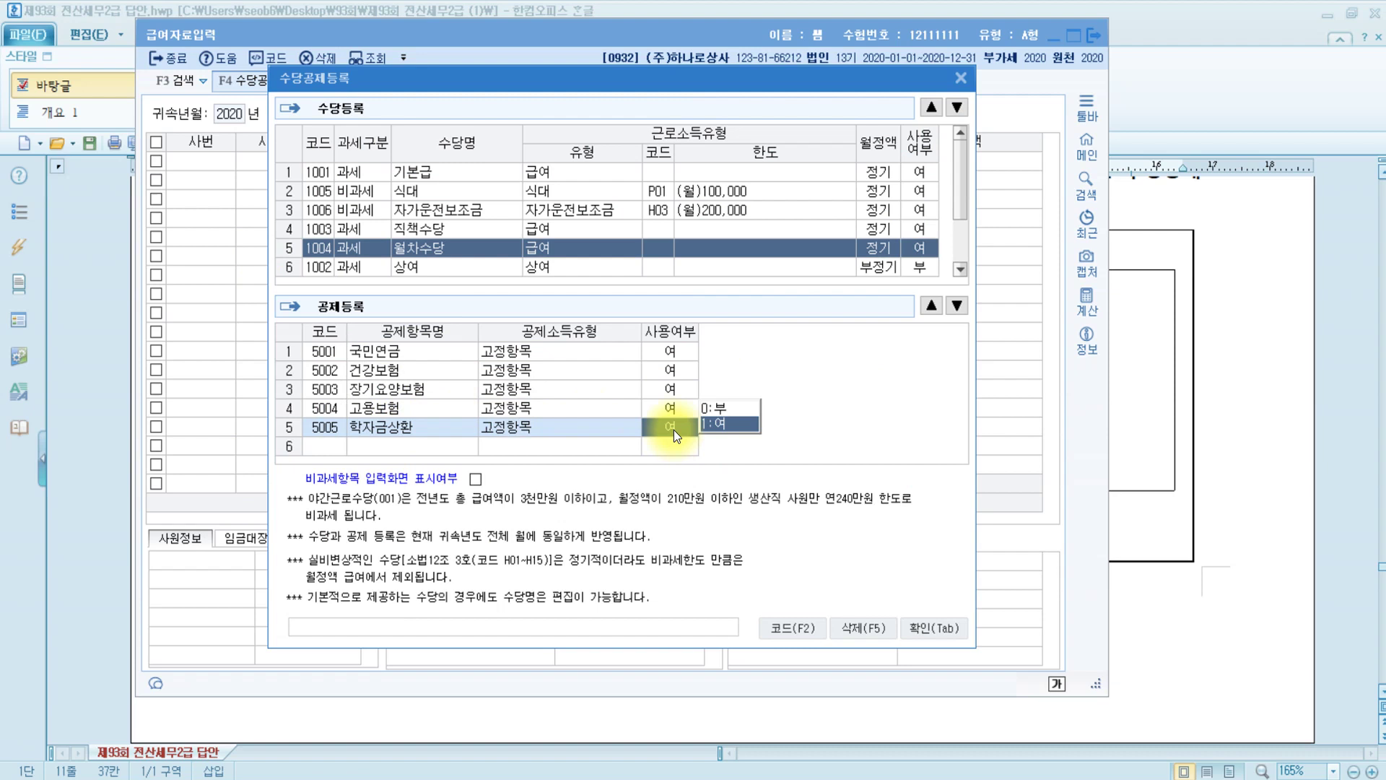
pyautogui.click(744, 408)
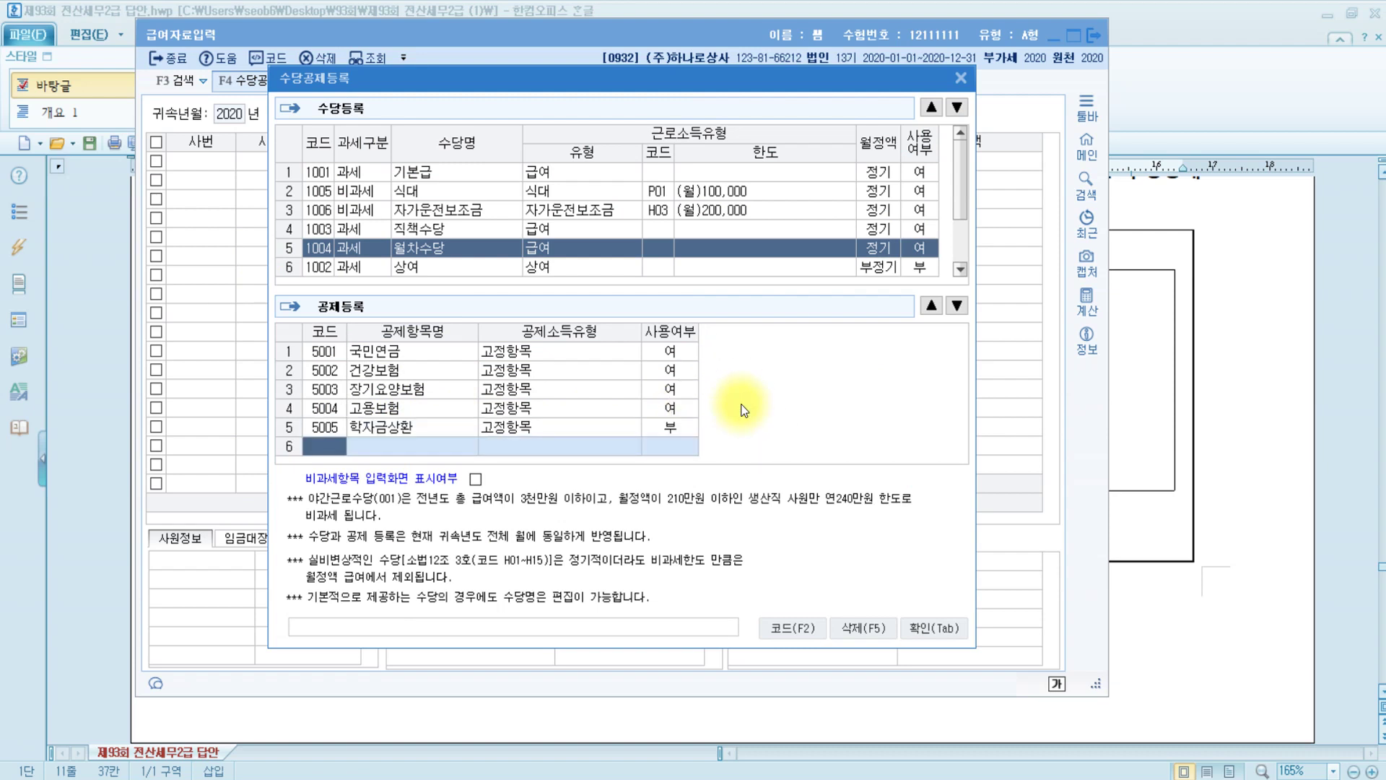
pyautogui.click(928, 629)
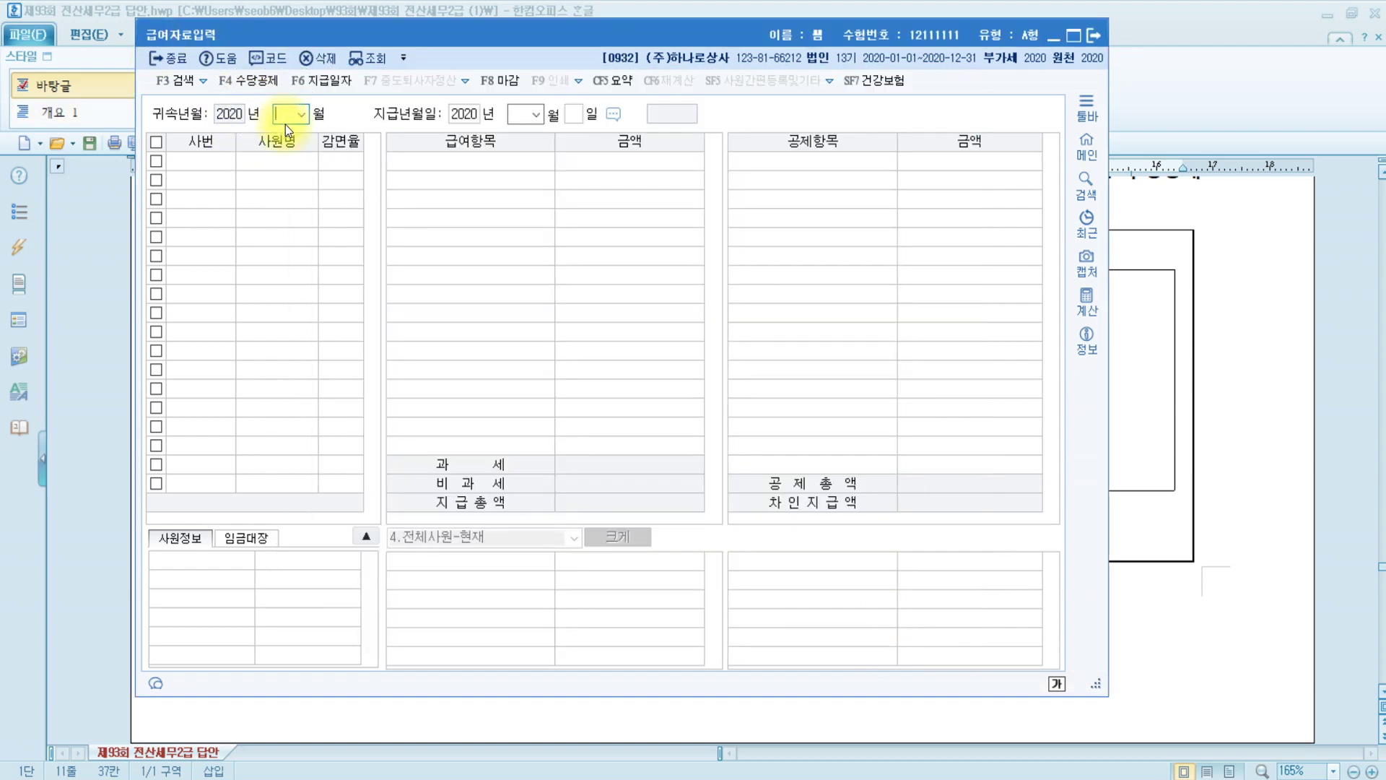
# Set the pay attribution month to 04 and the payment date to 2020-04-30
pyautogui.write('4')
pyautogui.press('Return')
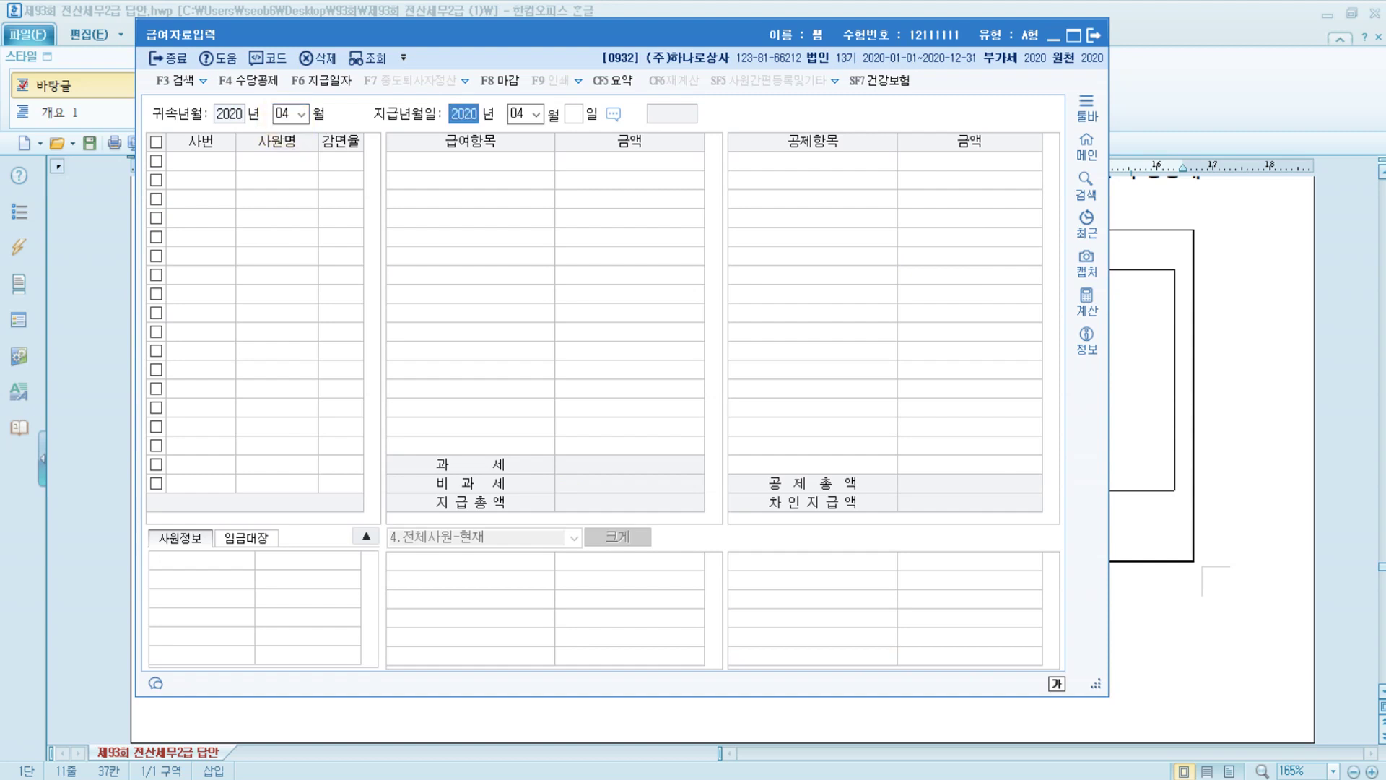
pyautogui.press('Return')
pyautogui.press('Return')
pyautogui.write('30')
pyautogui.press('Return')
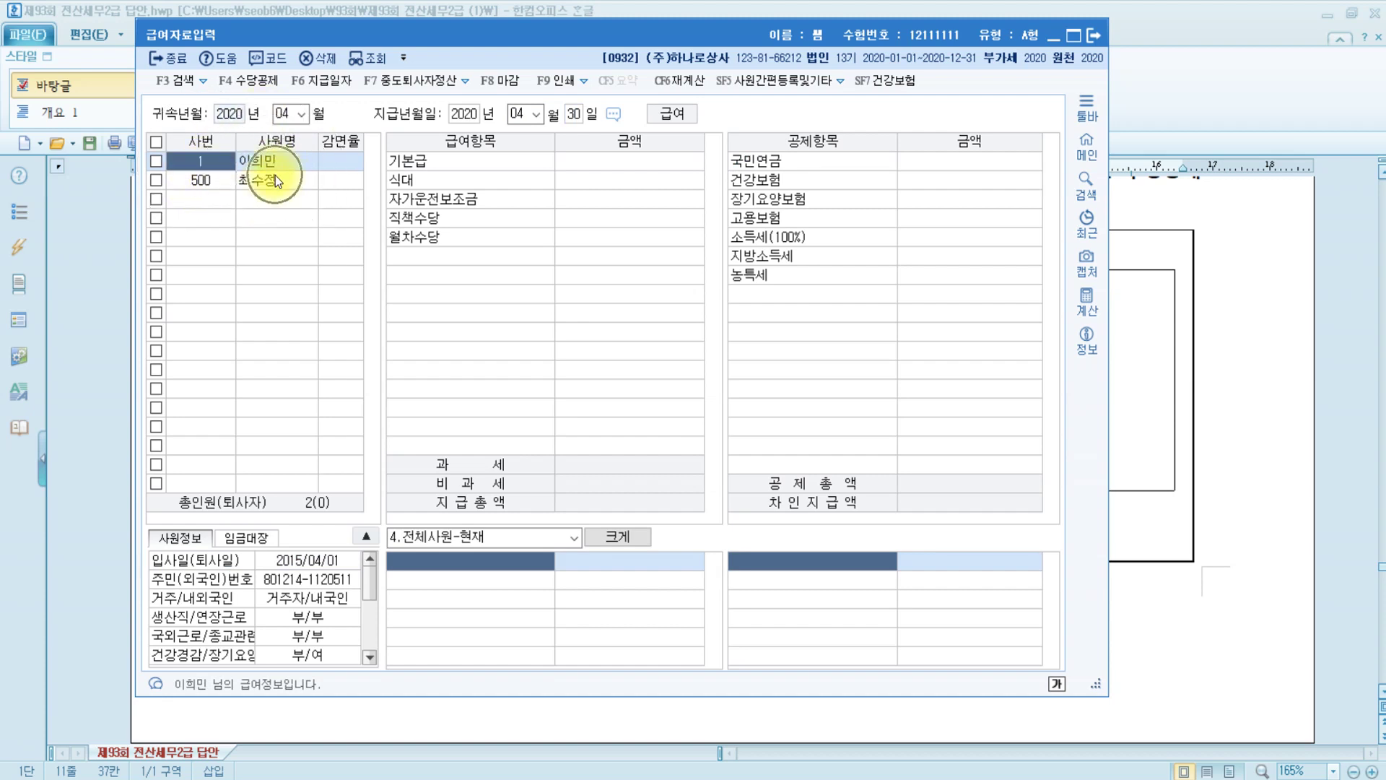
# Enter 기본급 4,000,000, 식대 10,000, 자가운전보조금 200,000, 직책수당 300,000, 월차수당 600,000
pyautogui.click(617, 169)
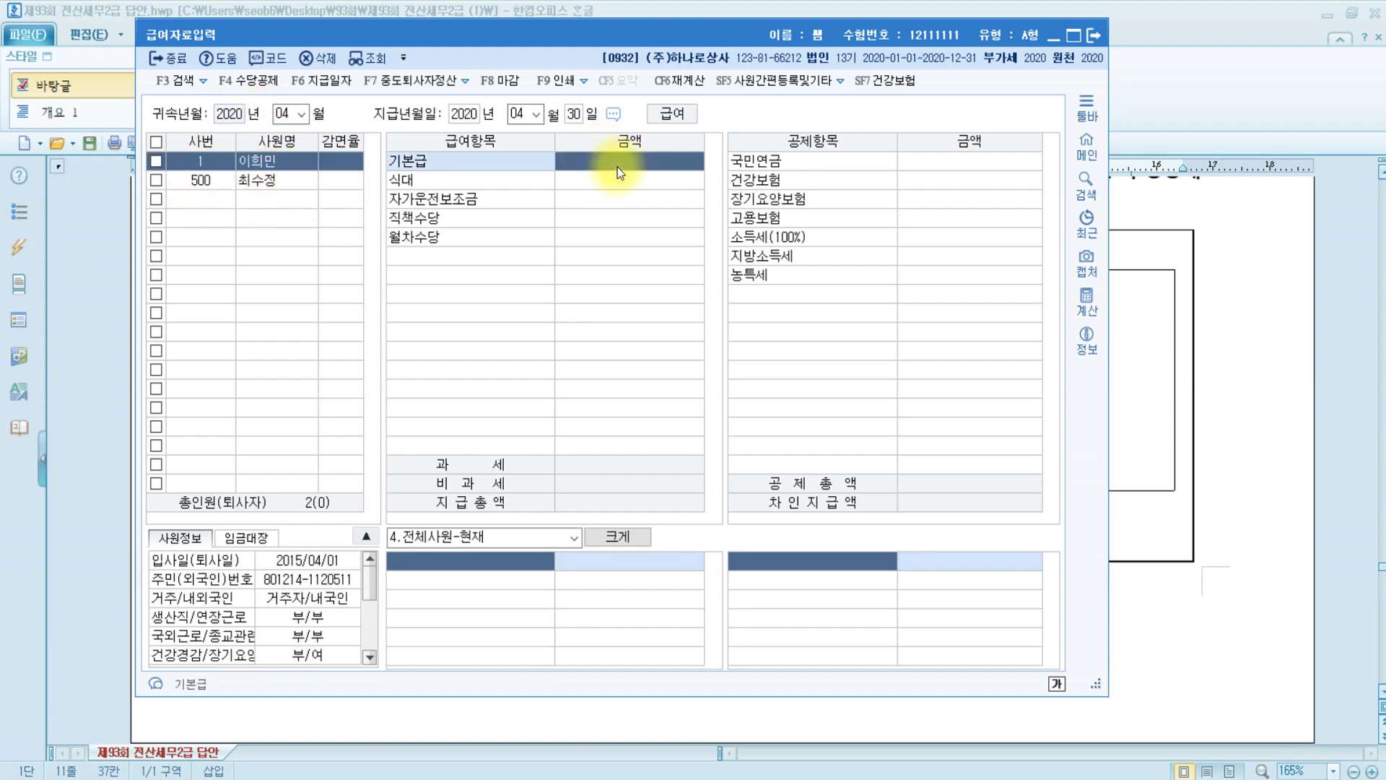
pyautogui.write('4000000')
pyautogui.press('Return')
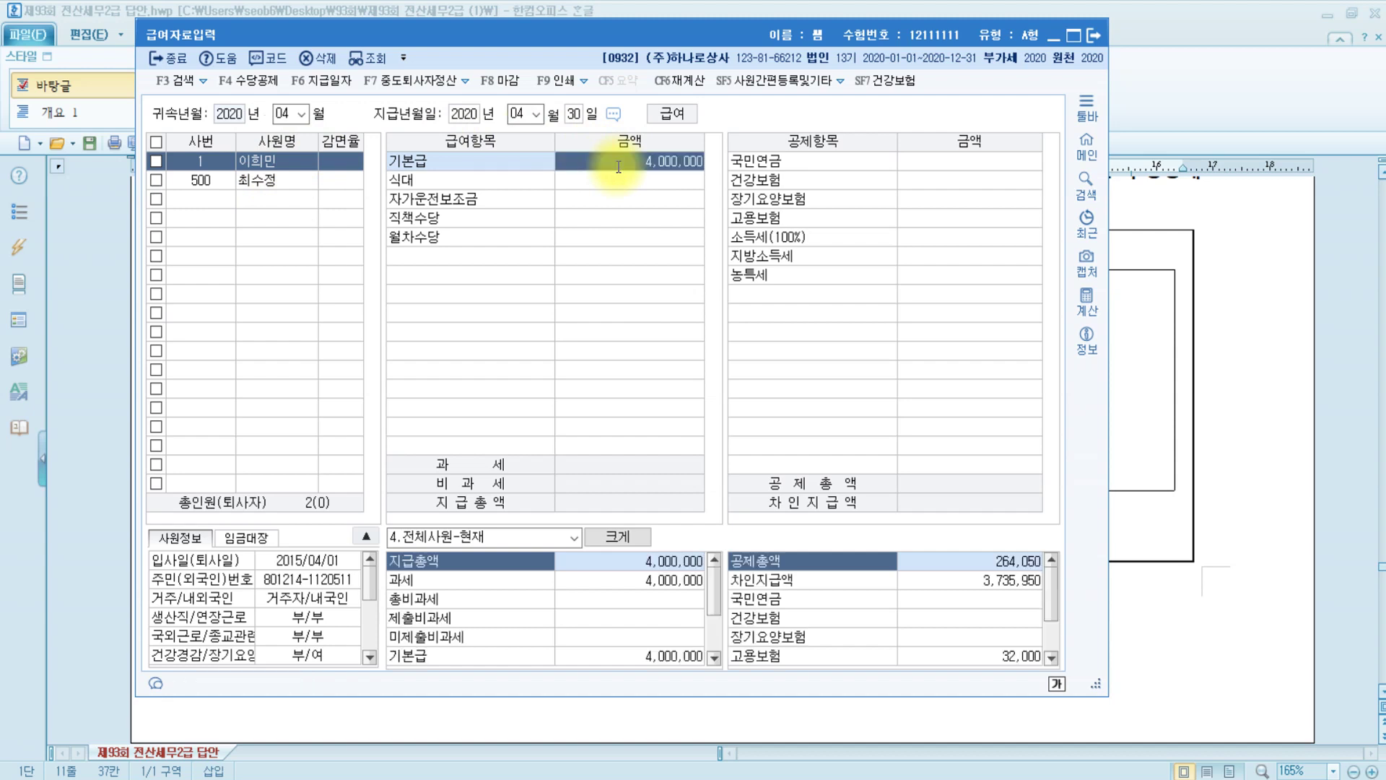
pyautogui.write('100000')
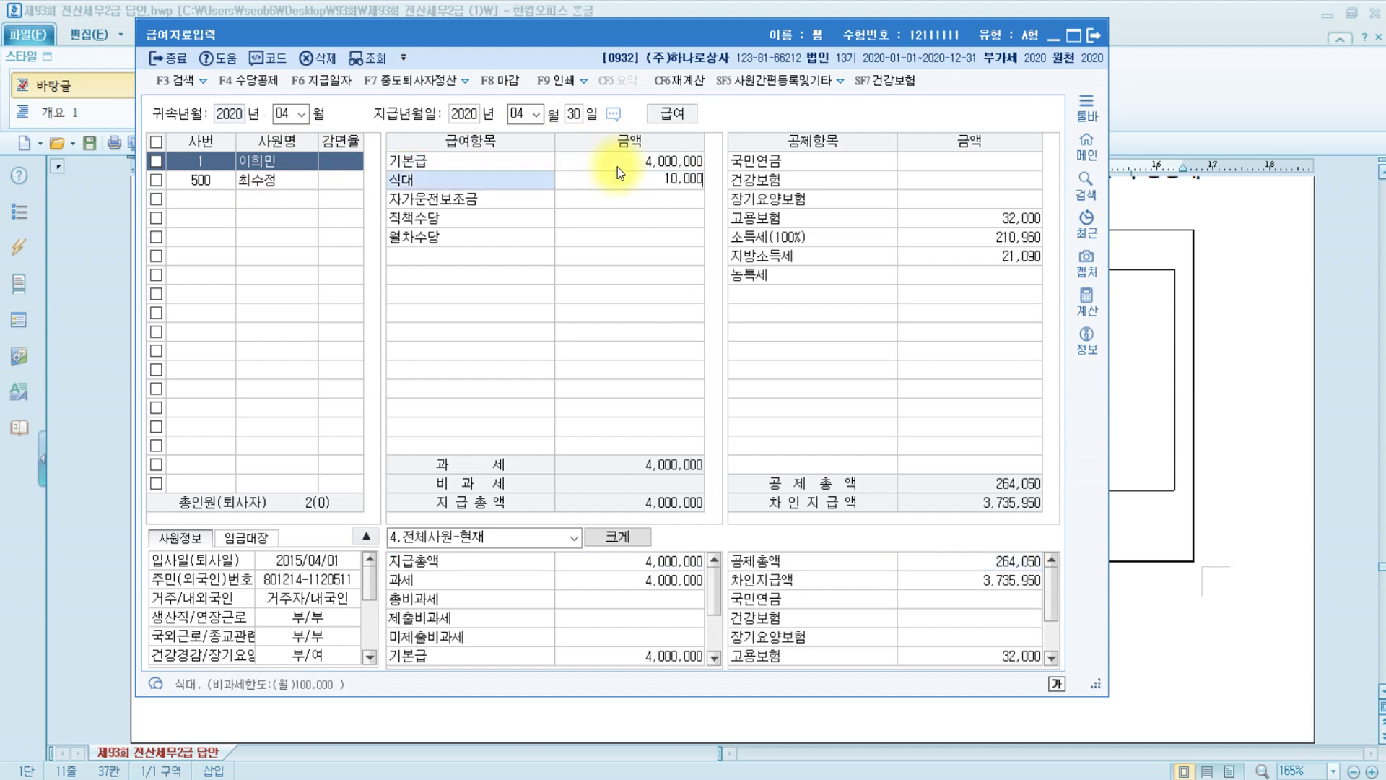
pyautogui.press('Return')
pyautogui.write('200,000')
pyautogui.press('Return')
pyautogui.write('300000')
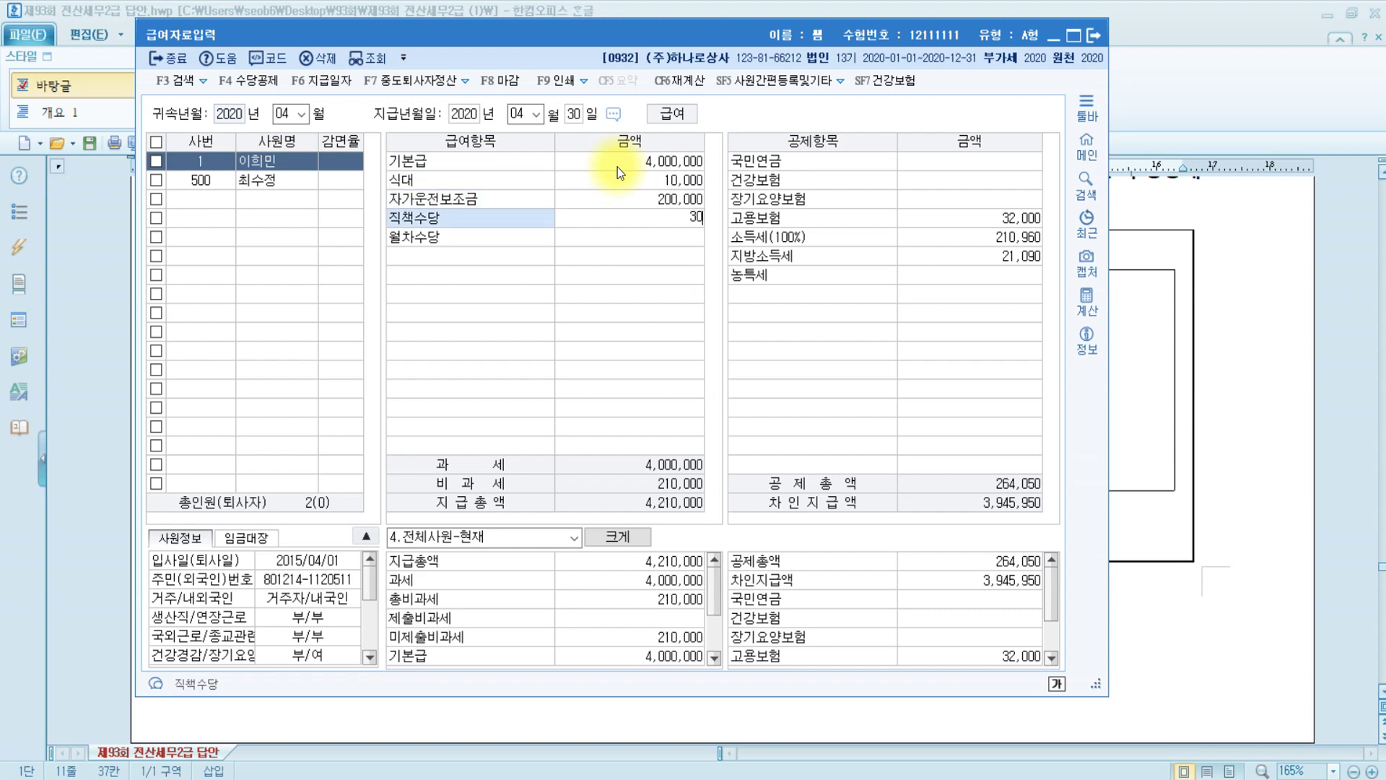
pyautogui.press('Return')
pyautogui.write('600000')
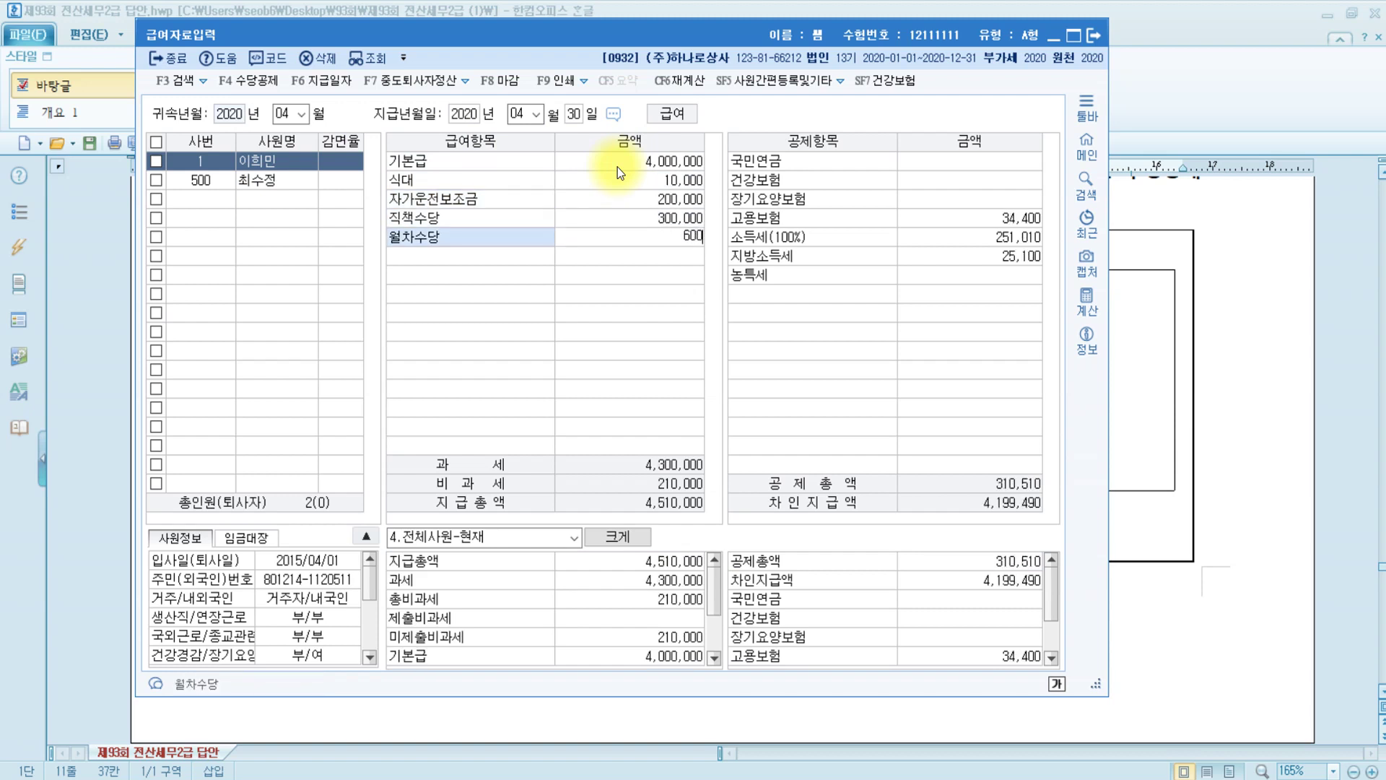
pyautogui.press('Return')
# Correct the 식대 amount to 100,000
pyautogui.press('Return')
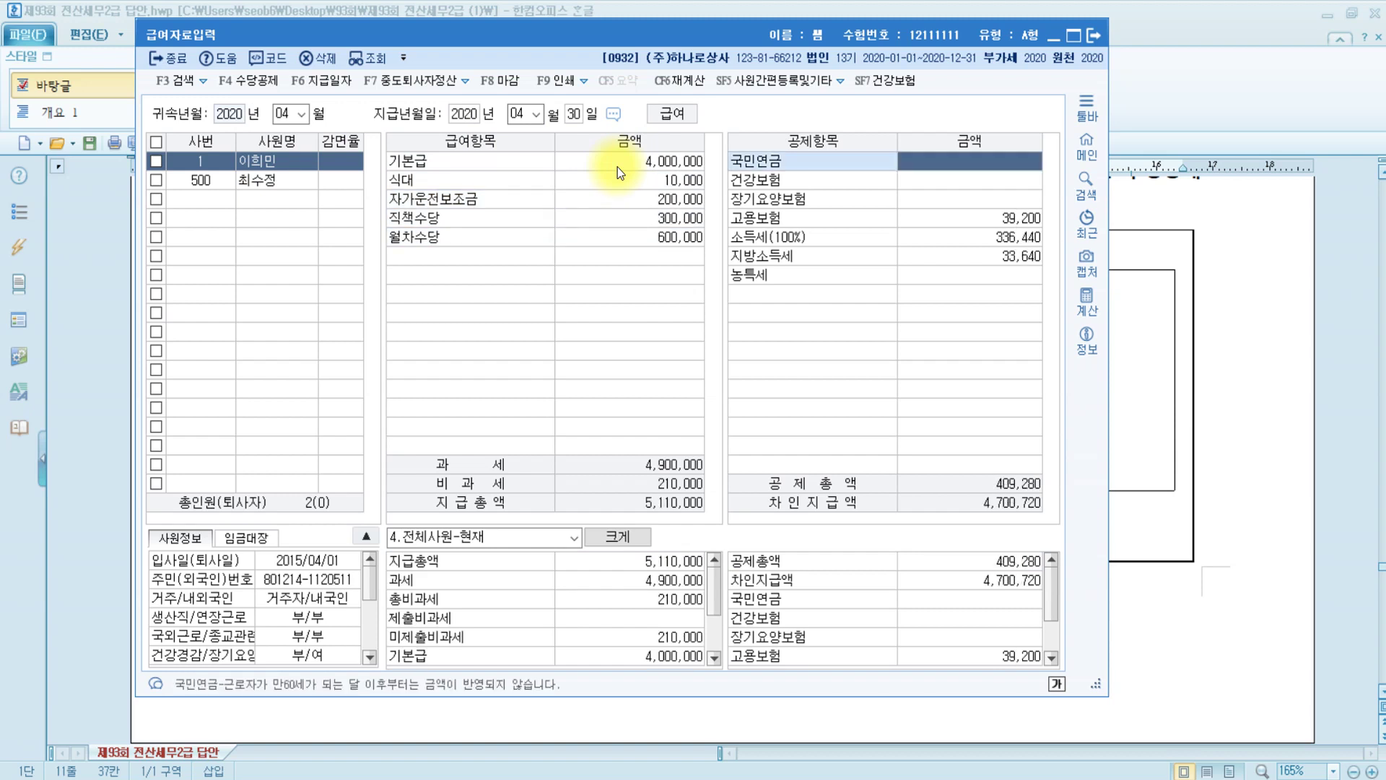
pyautogui.click(617, 166)
pyautogui.press('Return')
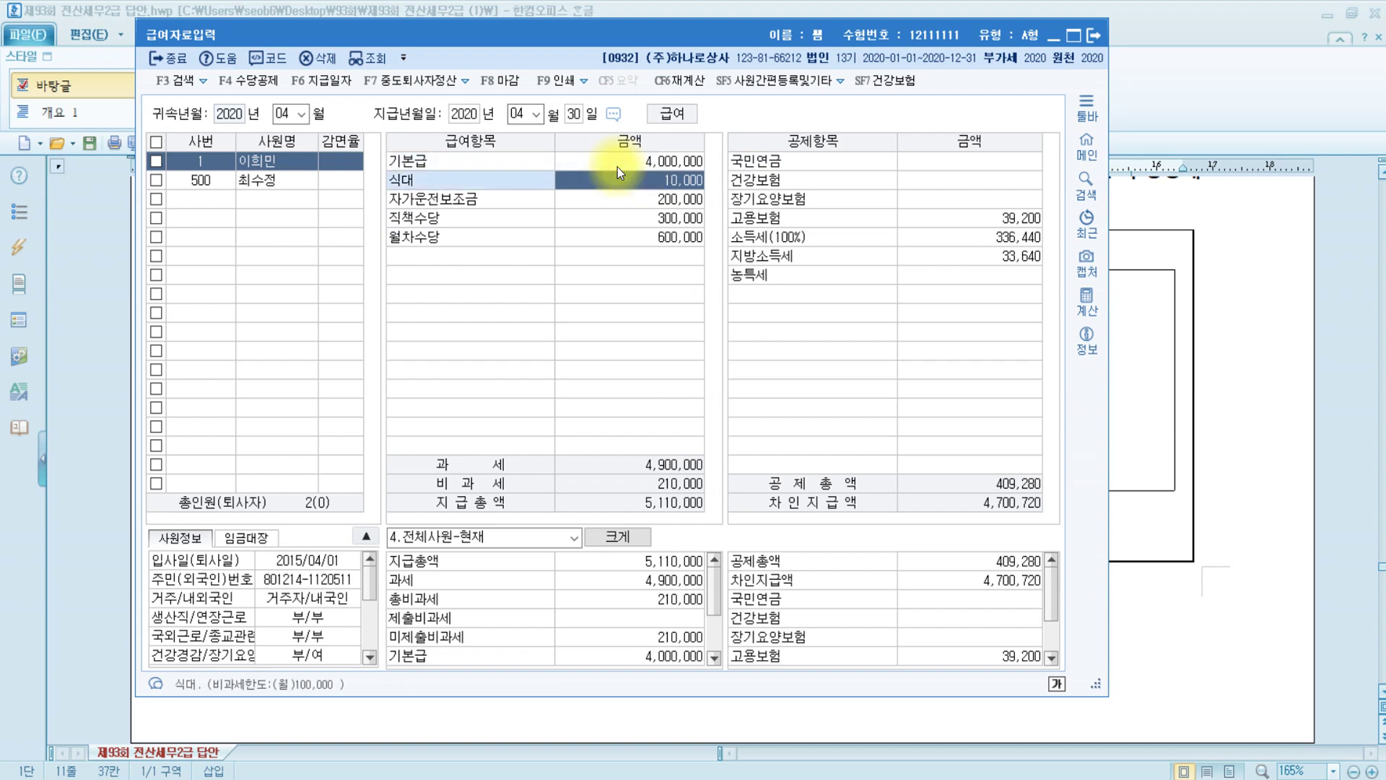
pyautogui.write('100000')
pyautogui.press('Return')
pyautogui.press('Up')
pyautogui.press('Return')
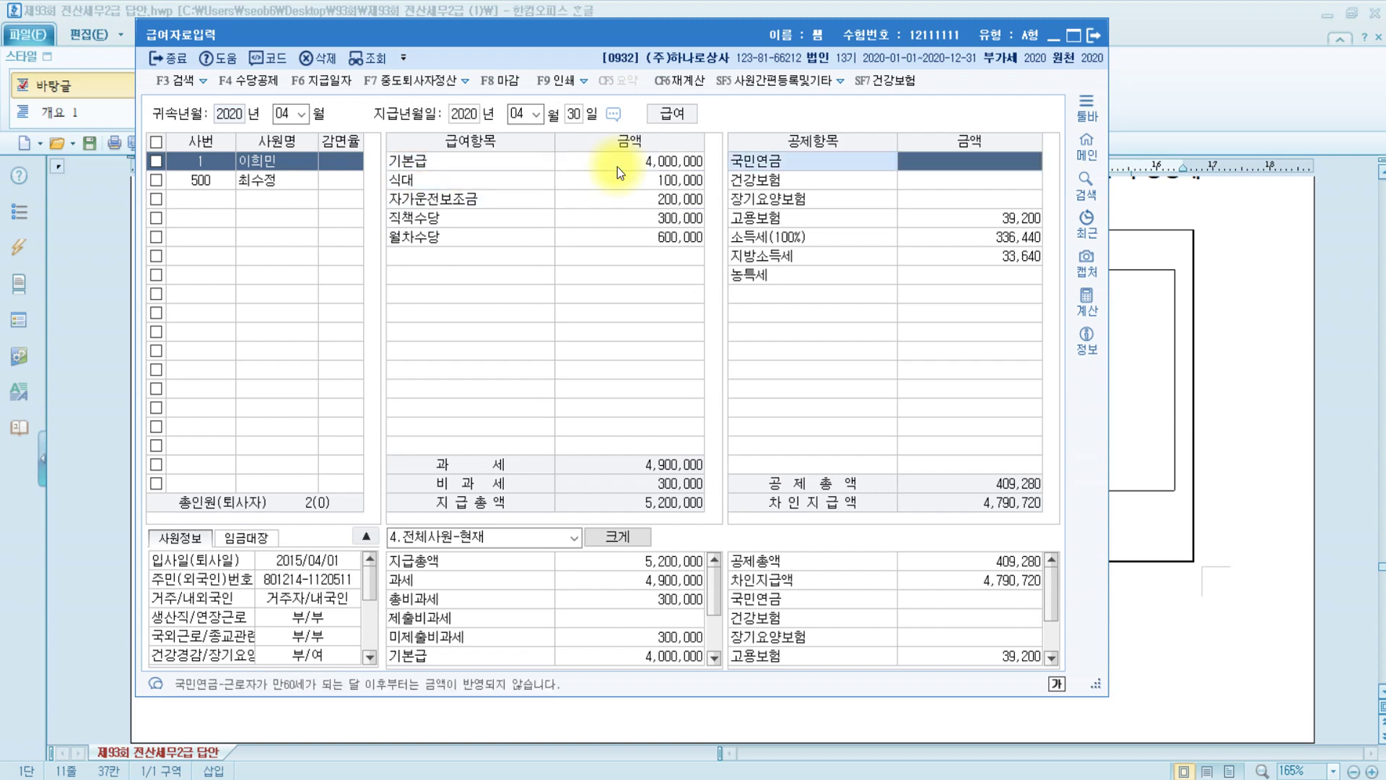
# Enter deductions 국민연금 218,700, 건강보험 163,410, 장기요양보험 16,740, then close payroll entry
pyautogui.write('218')
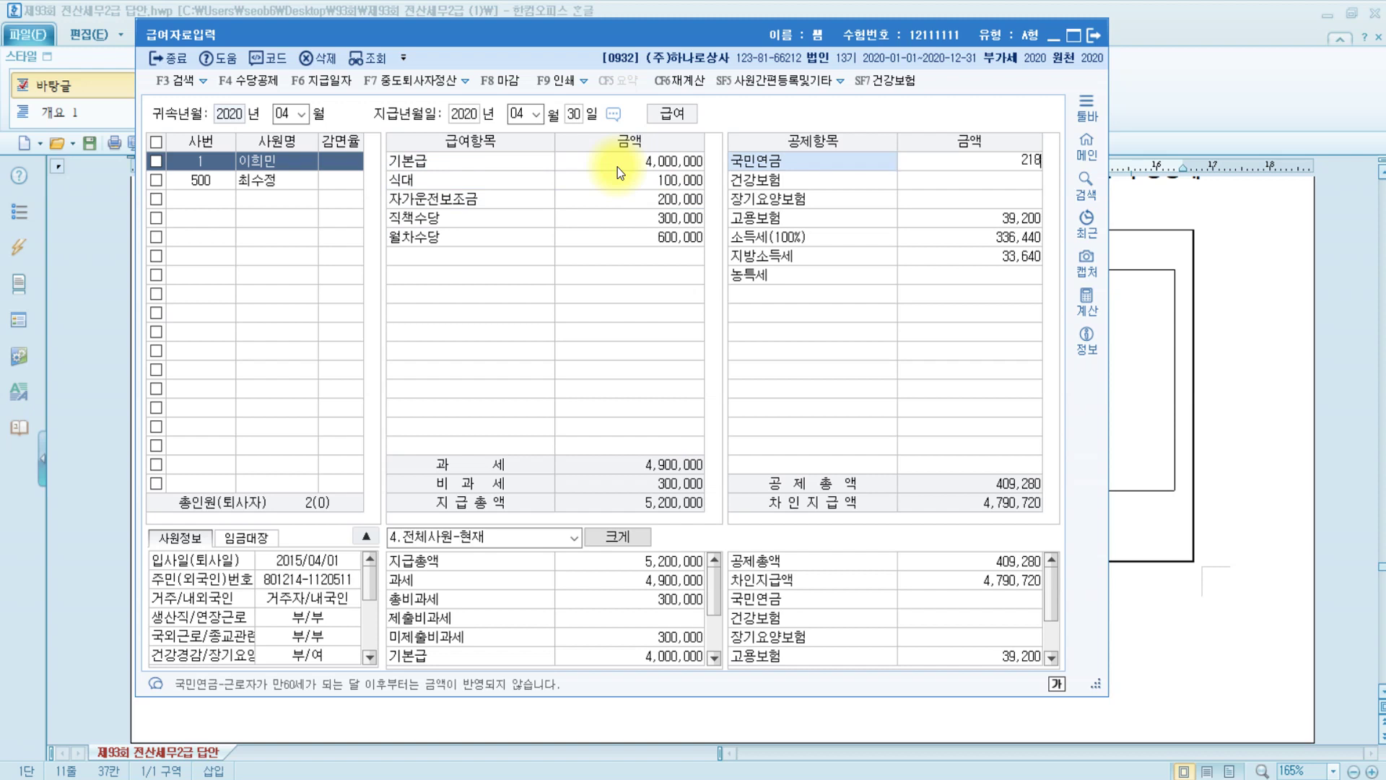
pyautogui.write(',700')
pyautogui.press('Return')
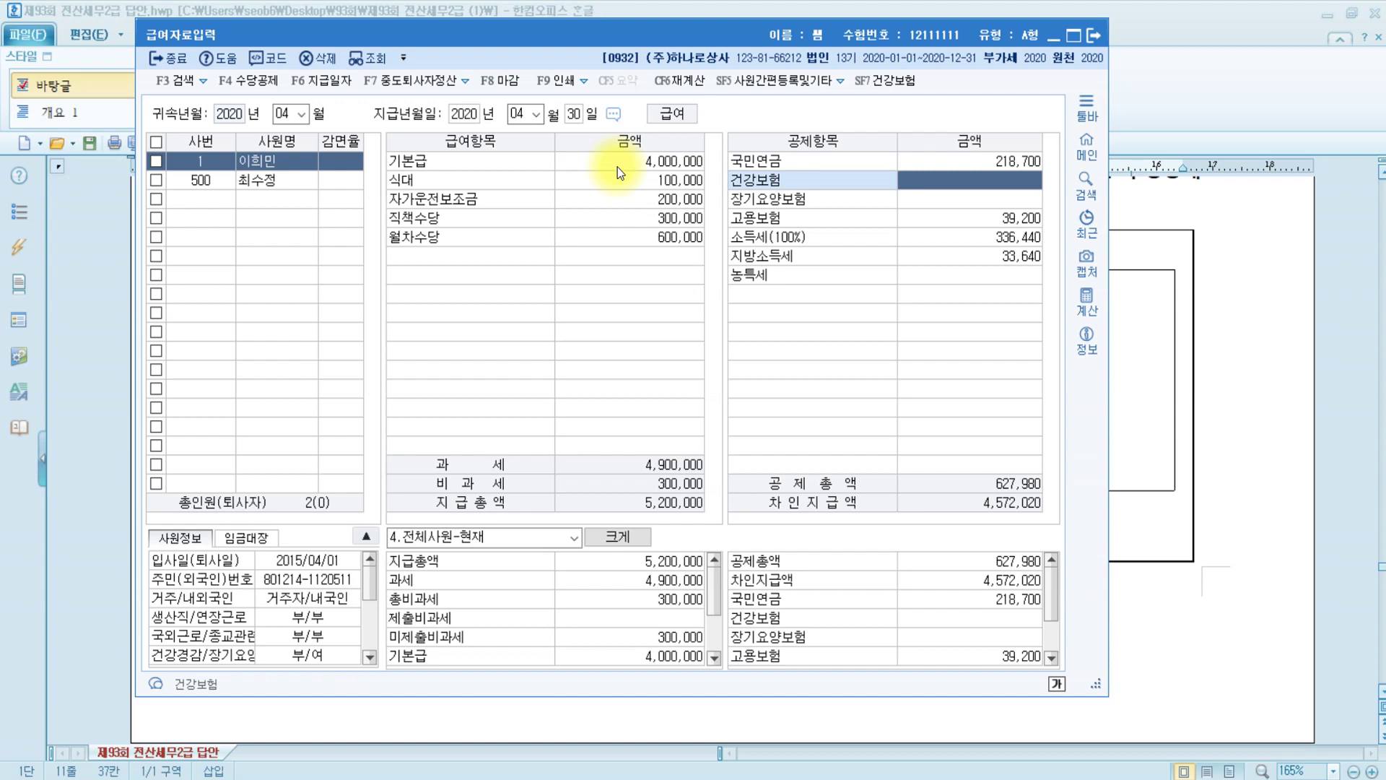
pyautogui.write('163')
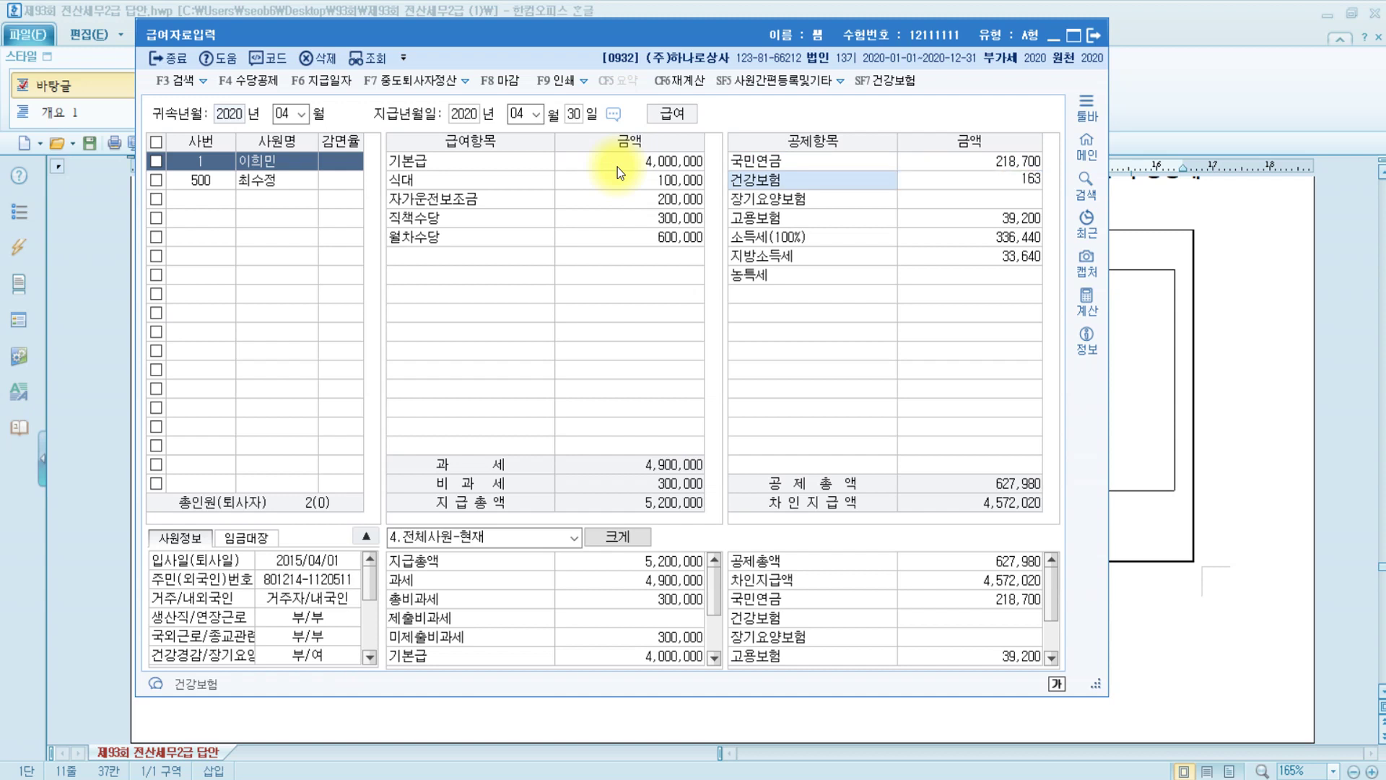
pyautogui.write(',410')
pyautogui.press('Return')
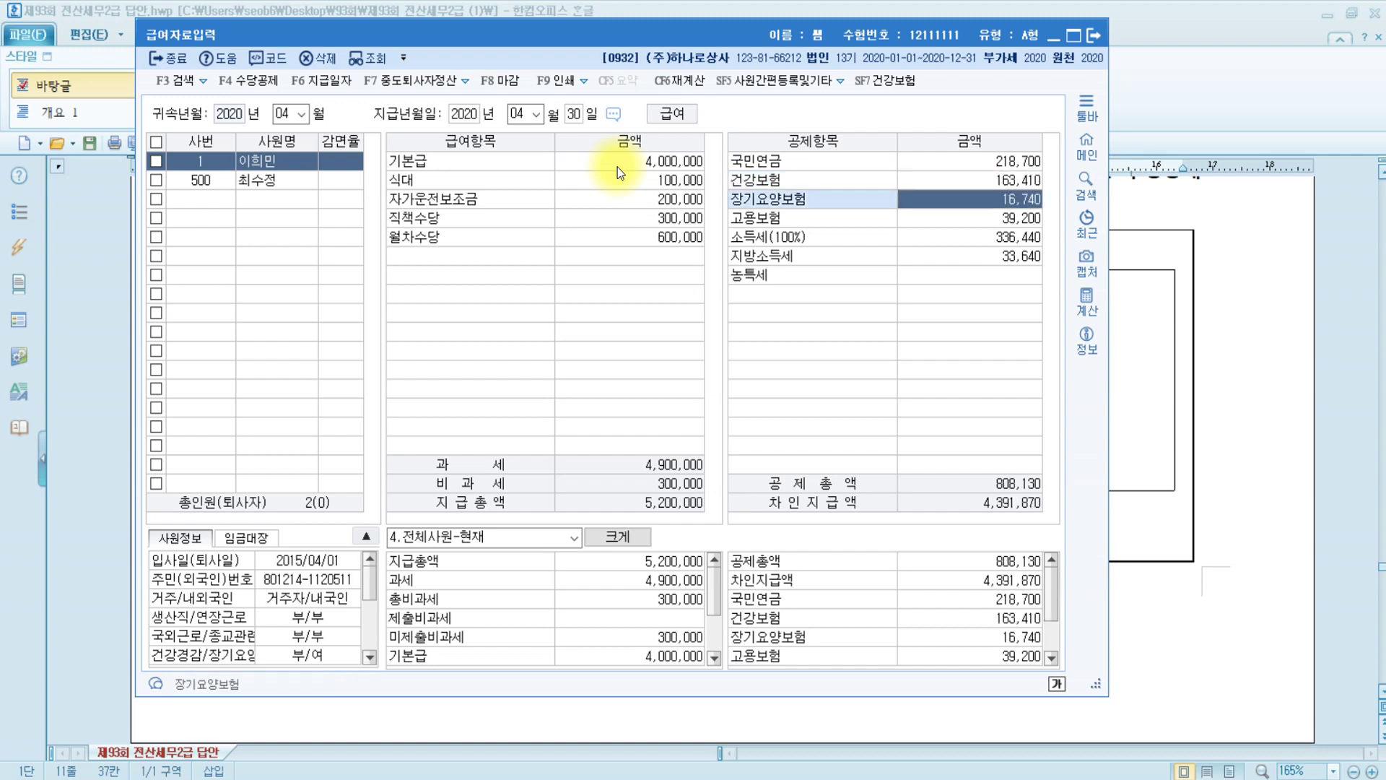
pyautogui.write('1')
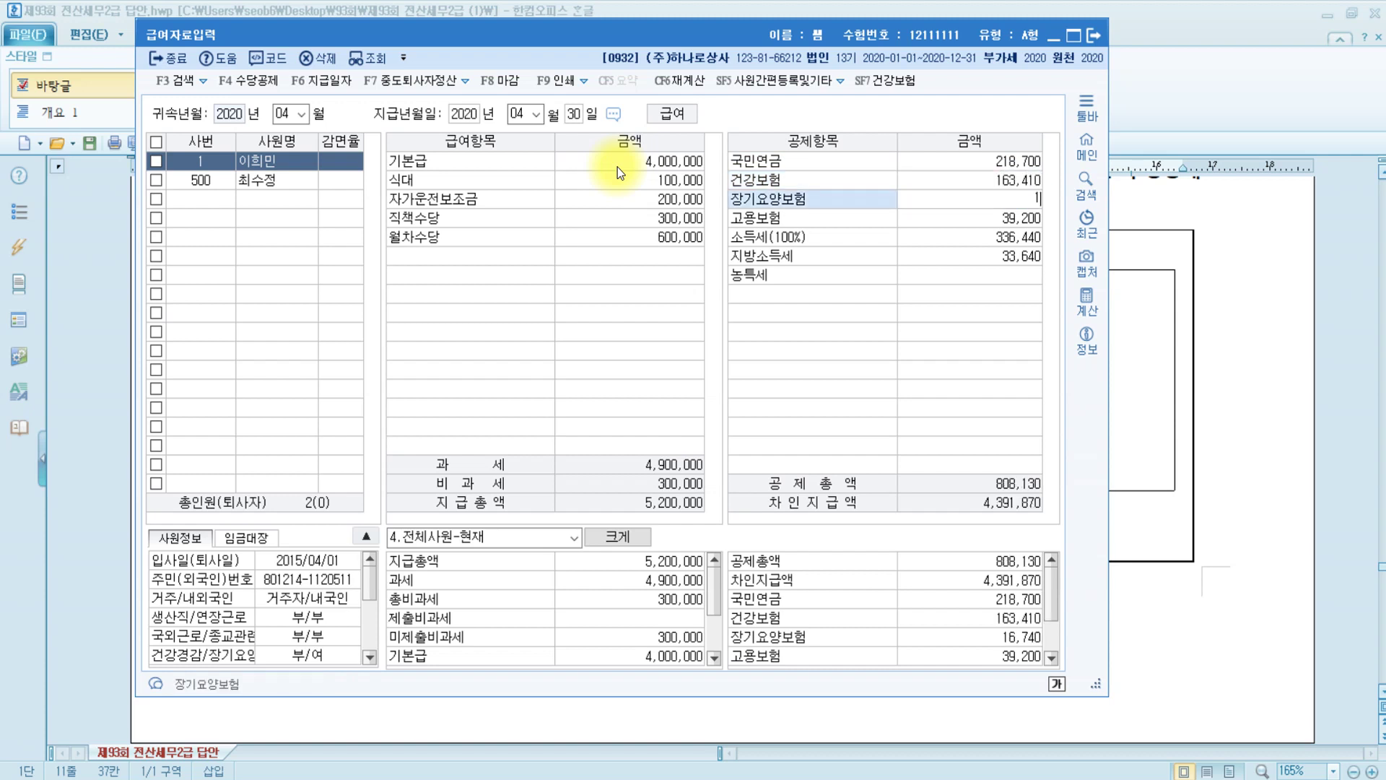
pyautogui.write('6,740')
pyautogui.press('Return')
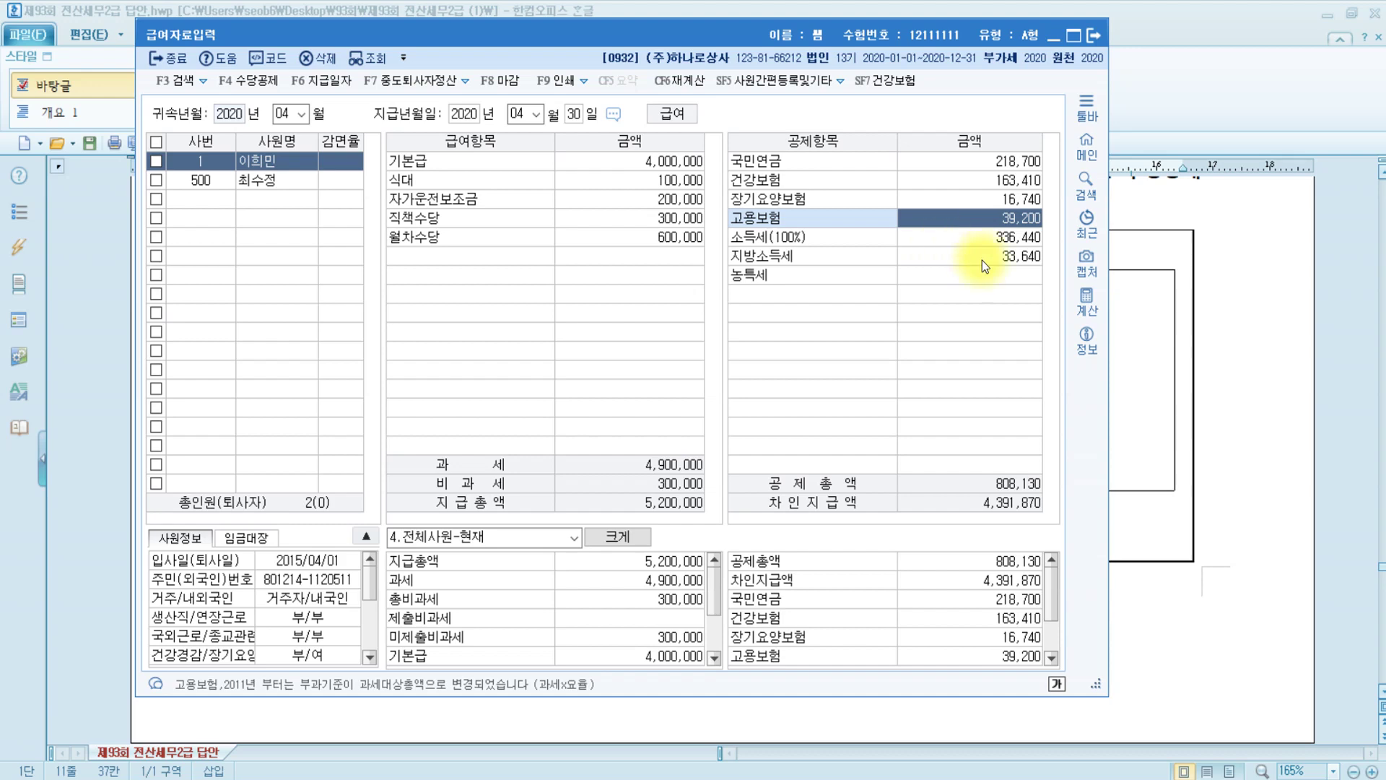
pyautogui.click(1000, 277)
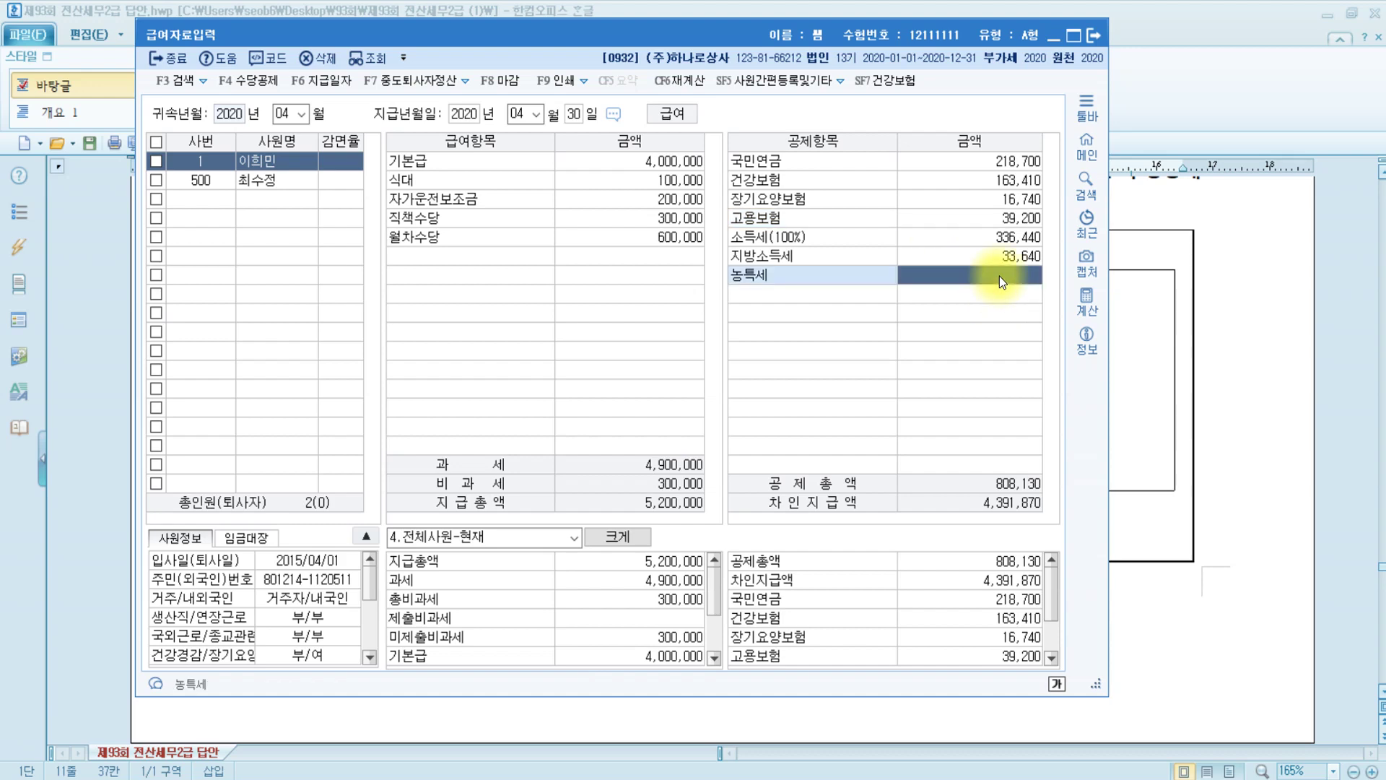
pyautogui.press('Escape')
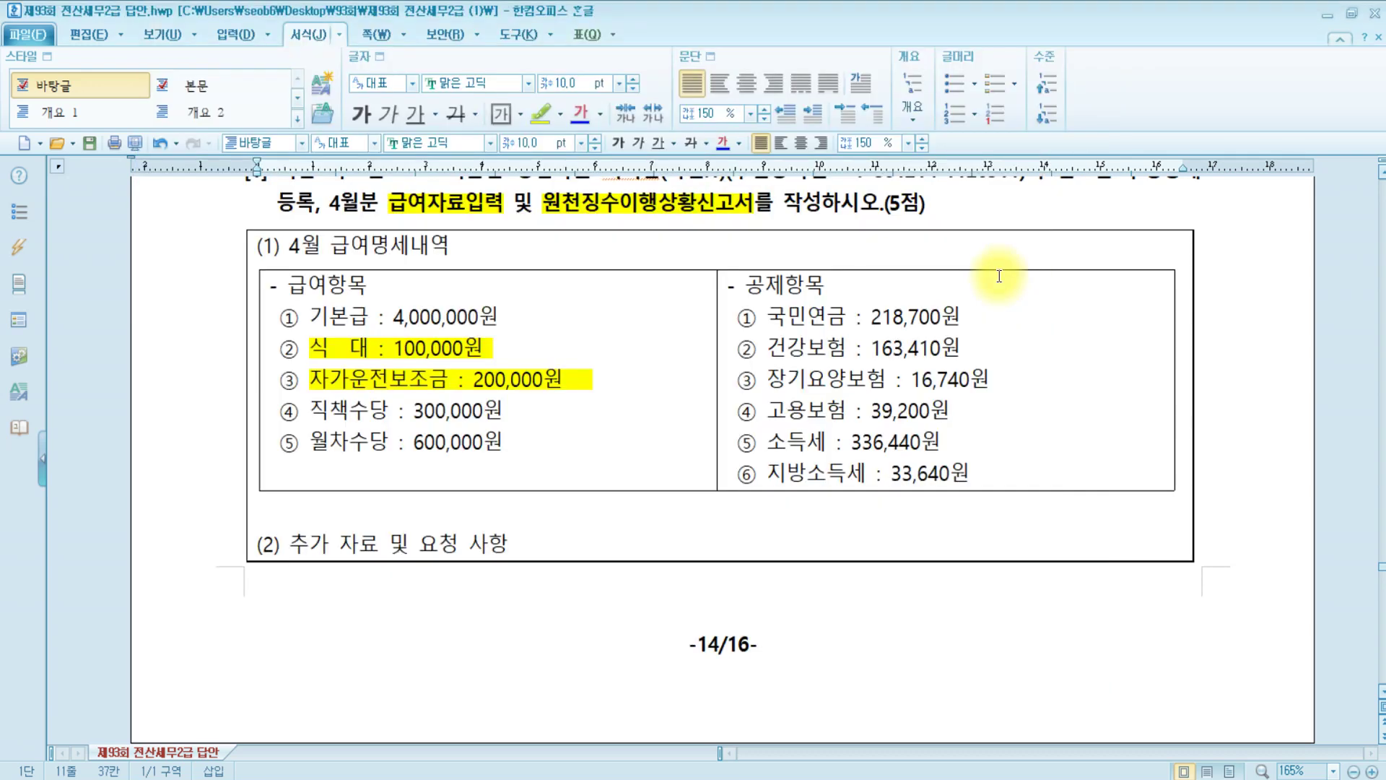
# Open 원천징수이행상황신고서 from the KcLep main menu
pyautogui.hotkey('alt', 'Tab')
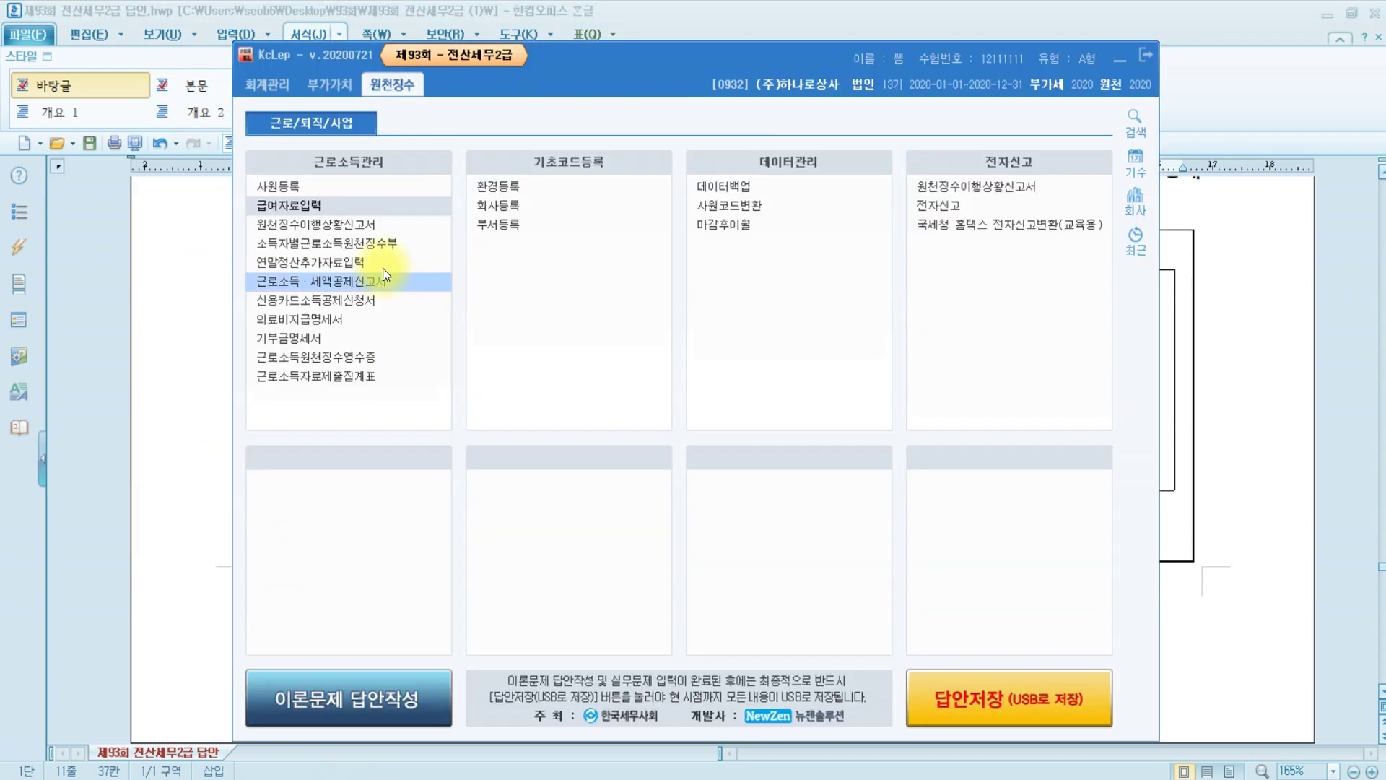
pyautogui.click(348, 231)
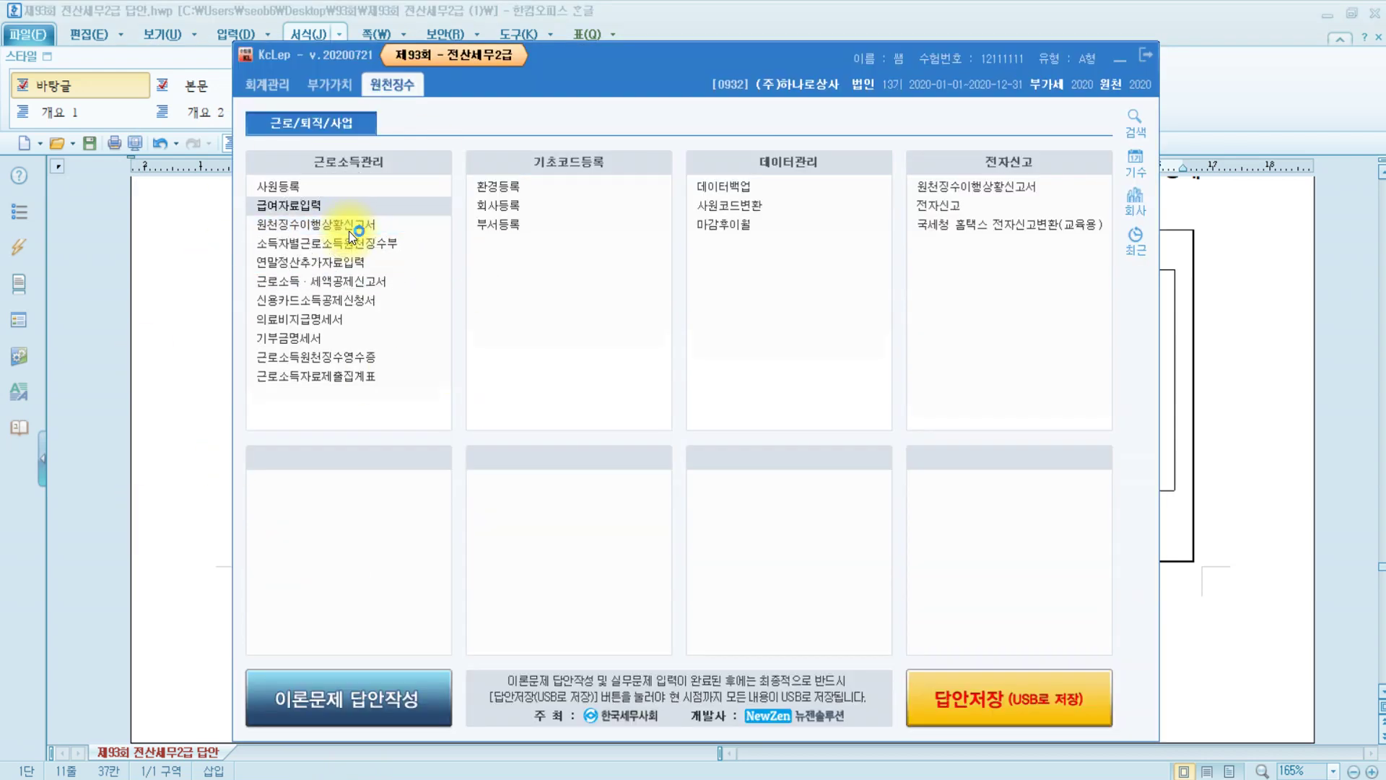
pyautogui.click(335, 225)
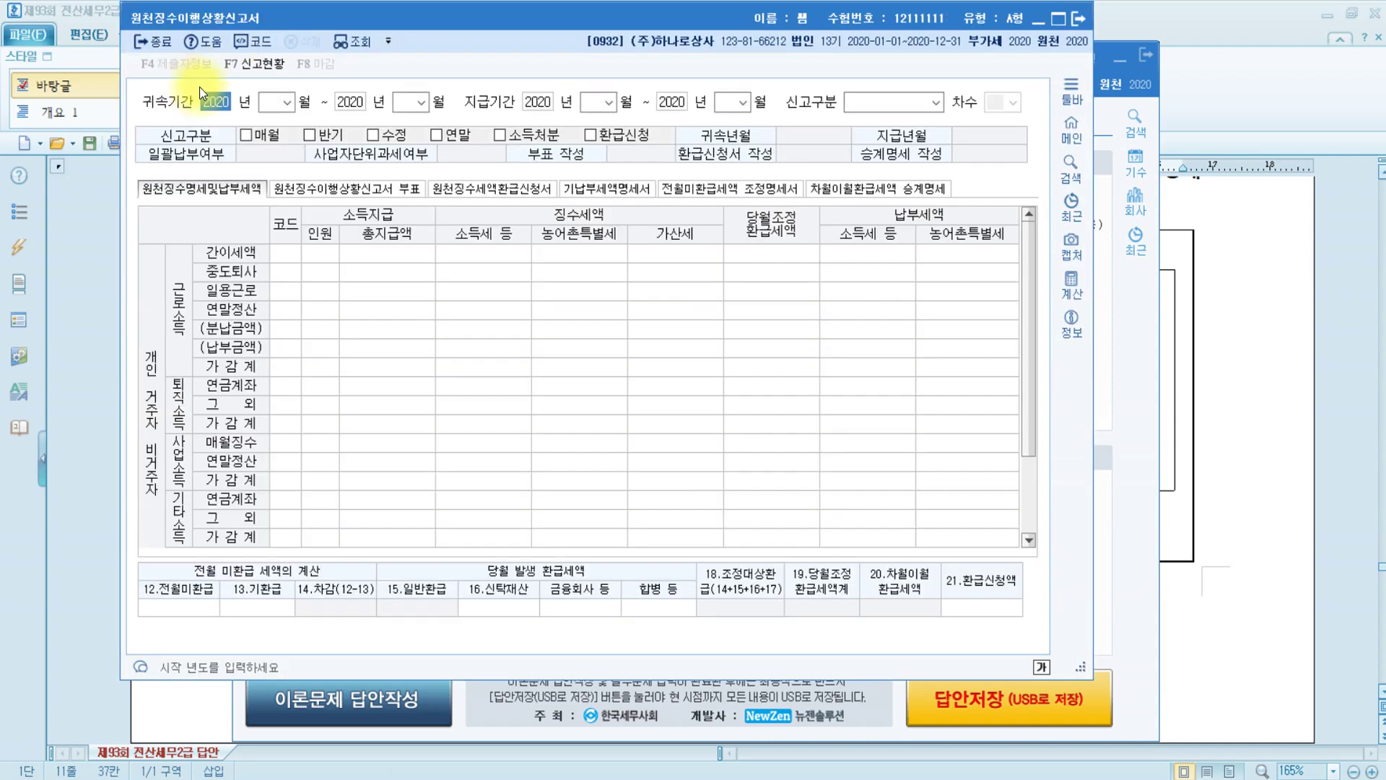
# Set 귀속기간 and 지급기간 to 2020-04~04 with 신고구분 1.정기신고
pyautogui.press('Return')
pyautogui.write('4')
pyautogui.press('Return')
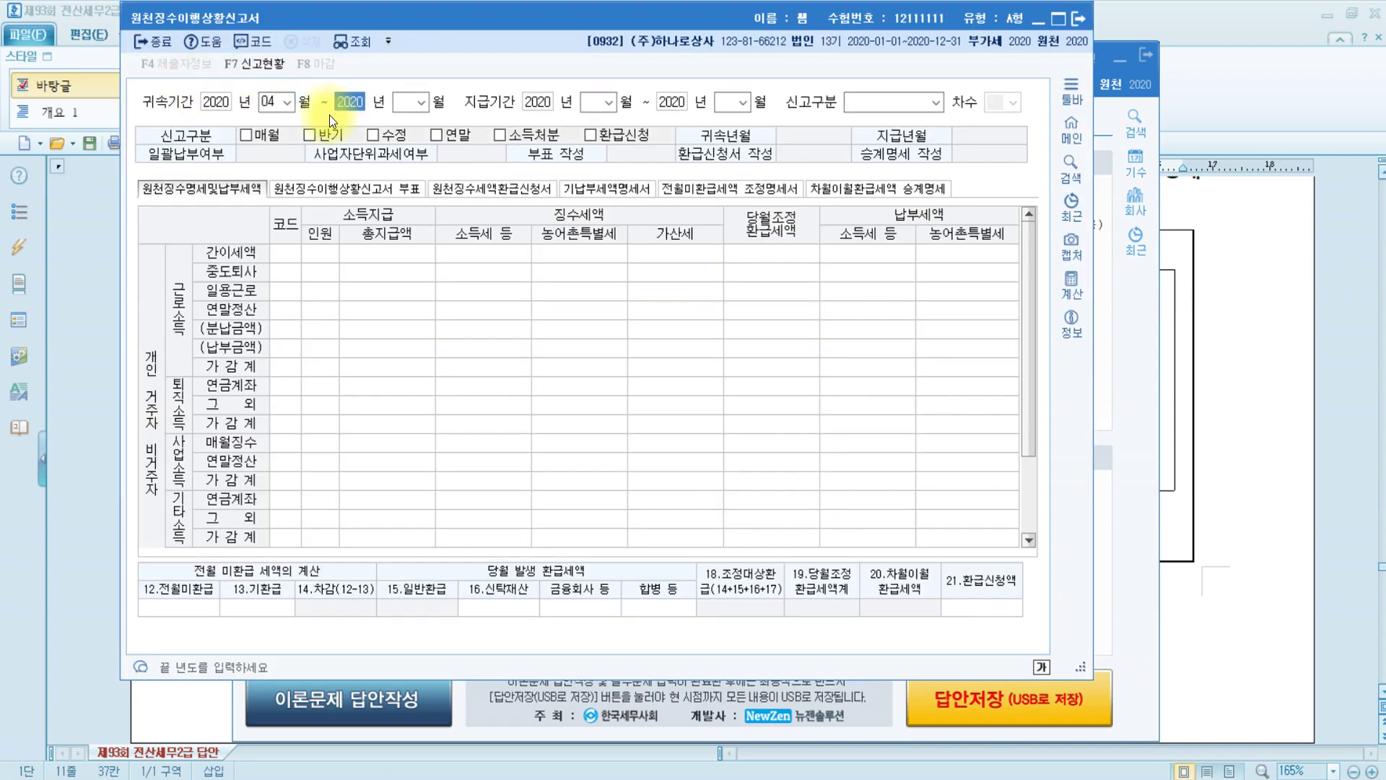
pyautogui.write('4')
pyautogui.press('Return')
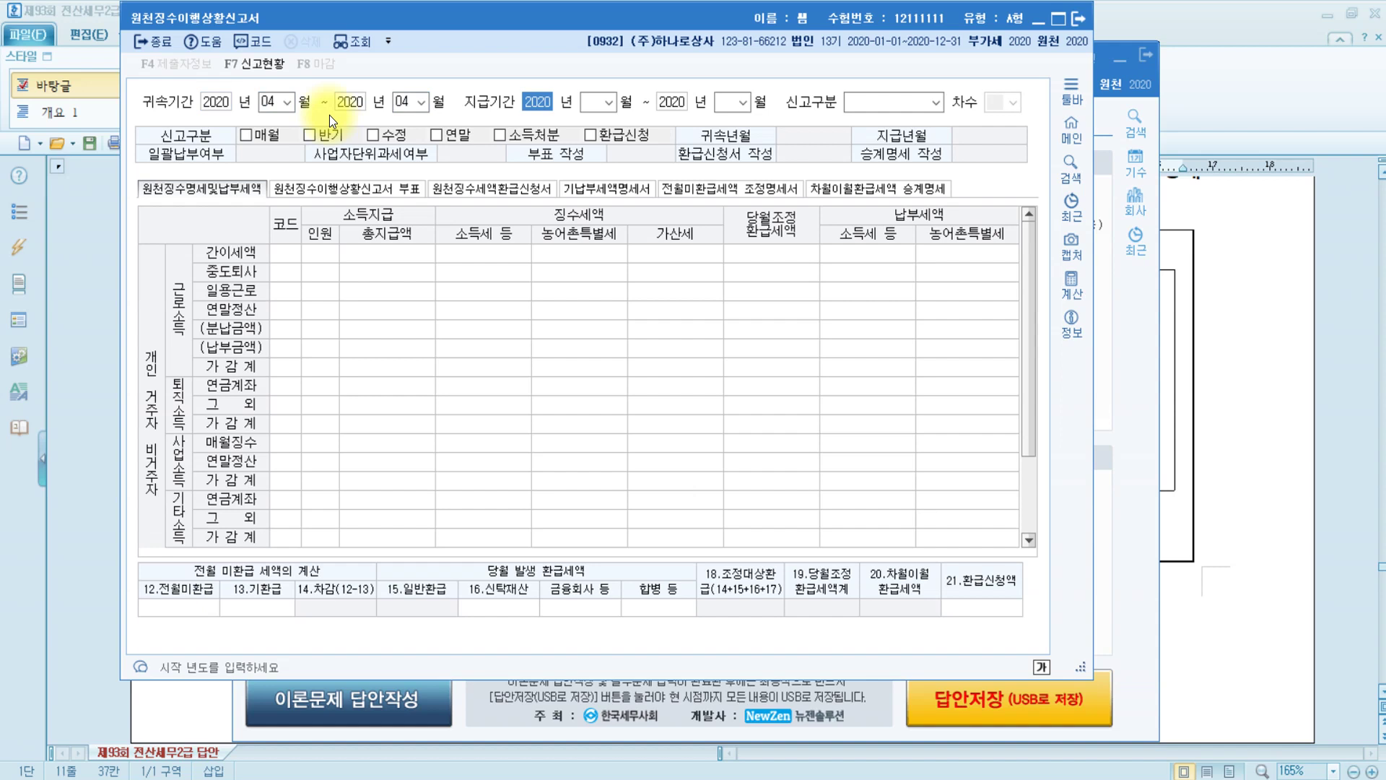
pyautogui.press('Return')
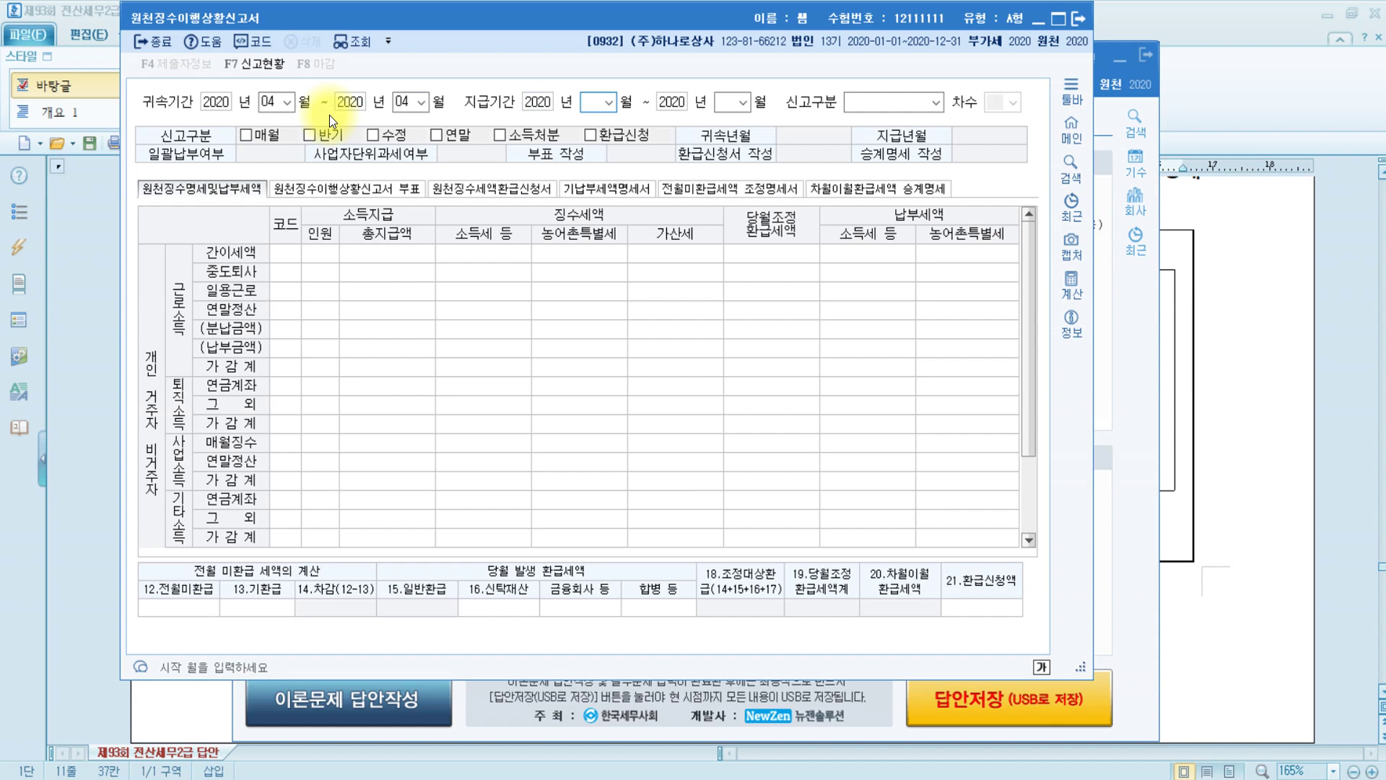
pyautogui.write('4')
pyautogui.press('Return')
pyautogui.press('Return')
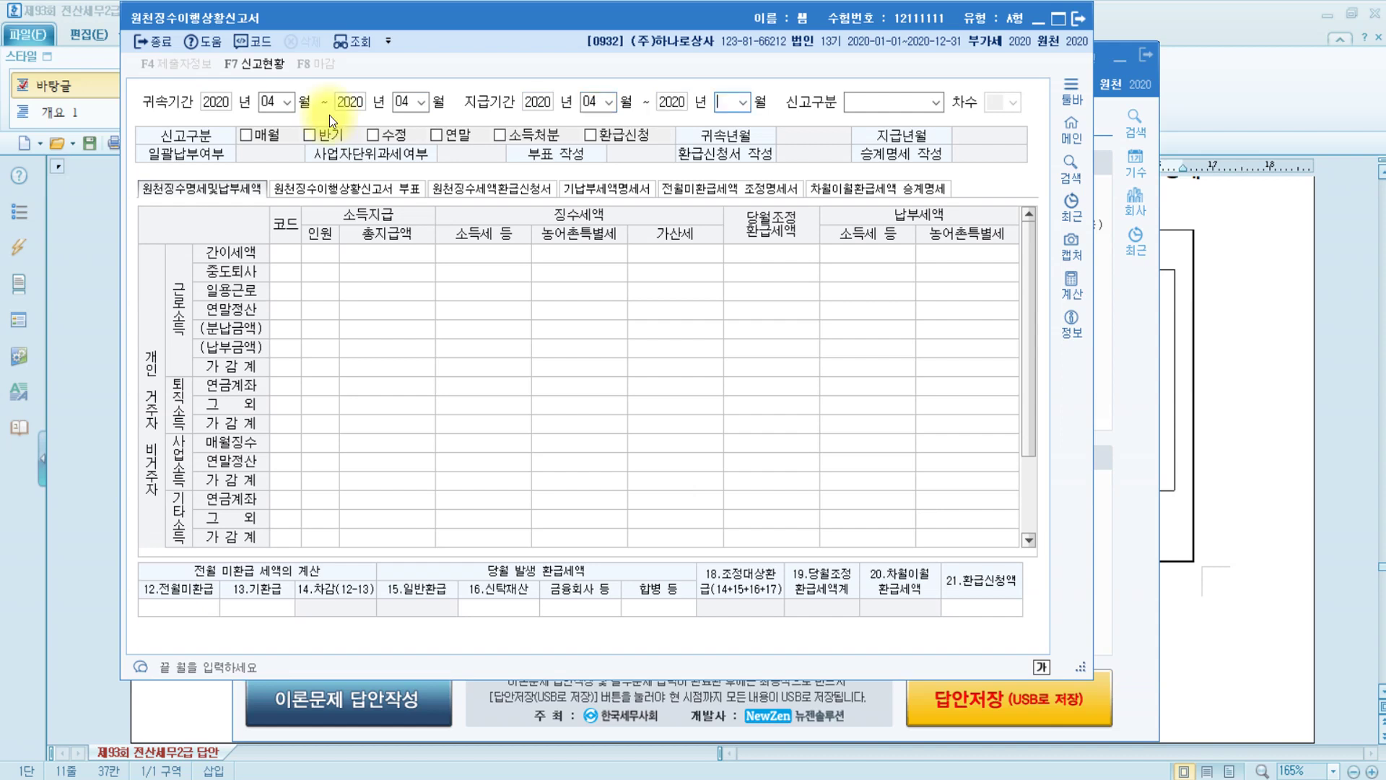
pyautogui.write('4')
pyautogui.press('Return')
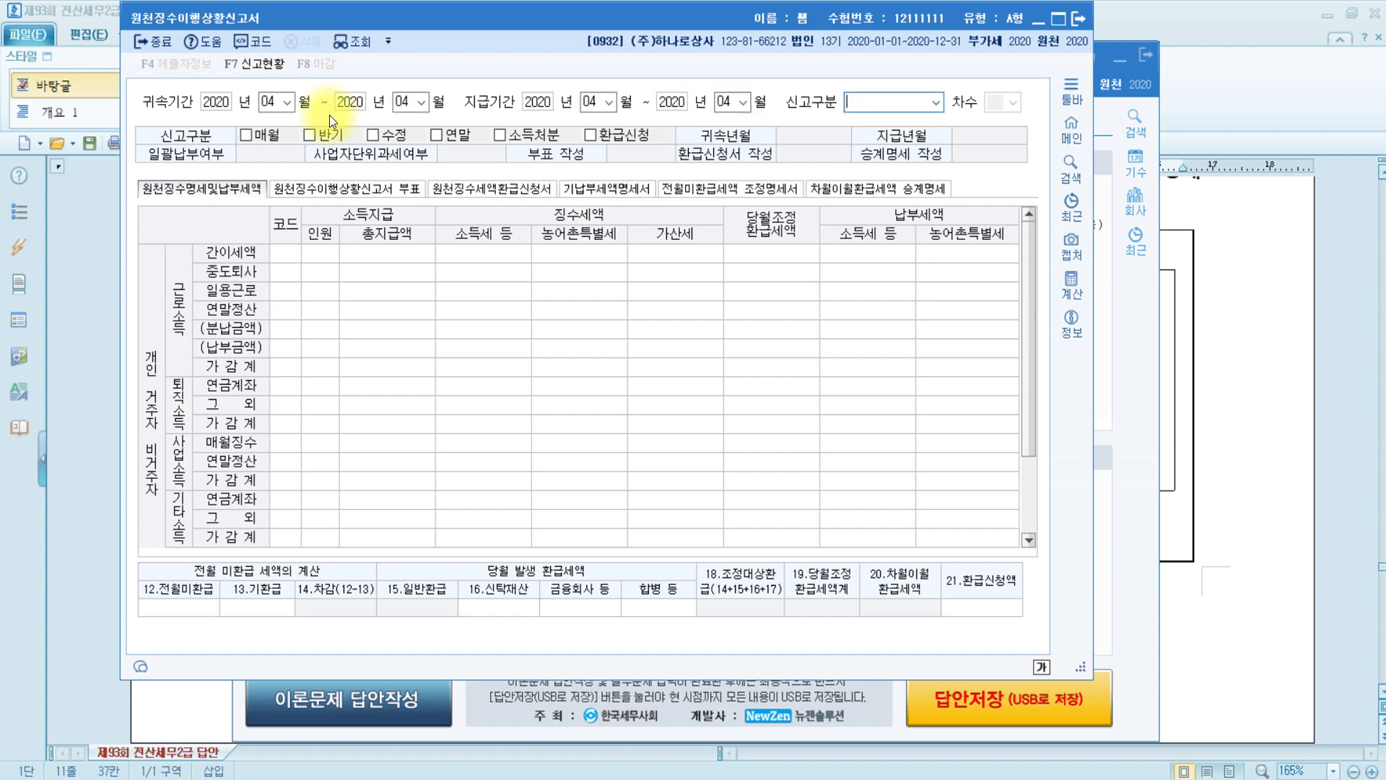
pyautogui.press('1')
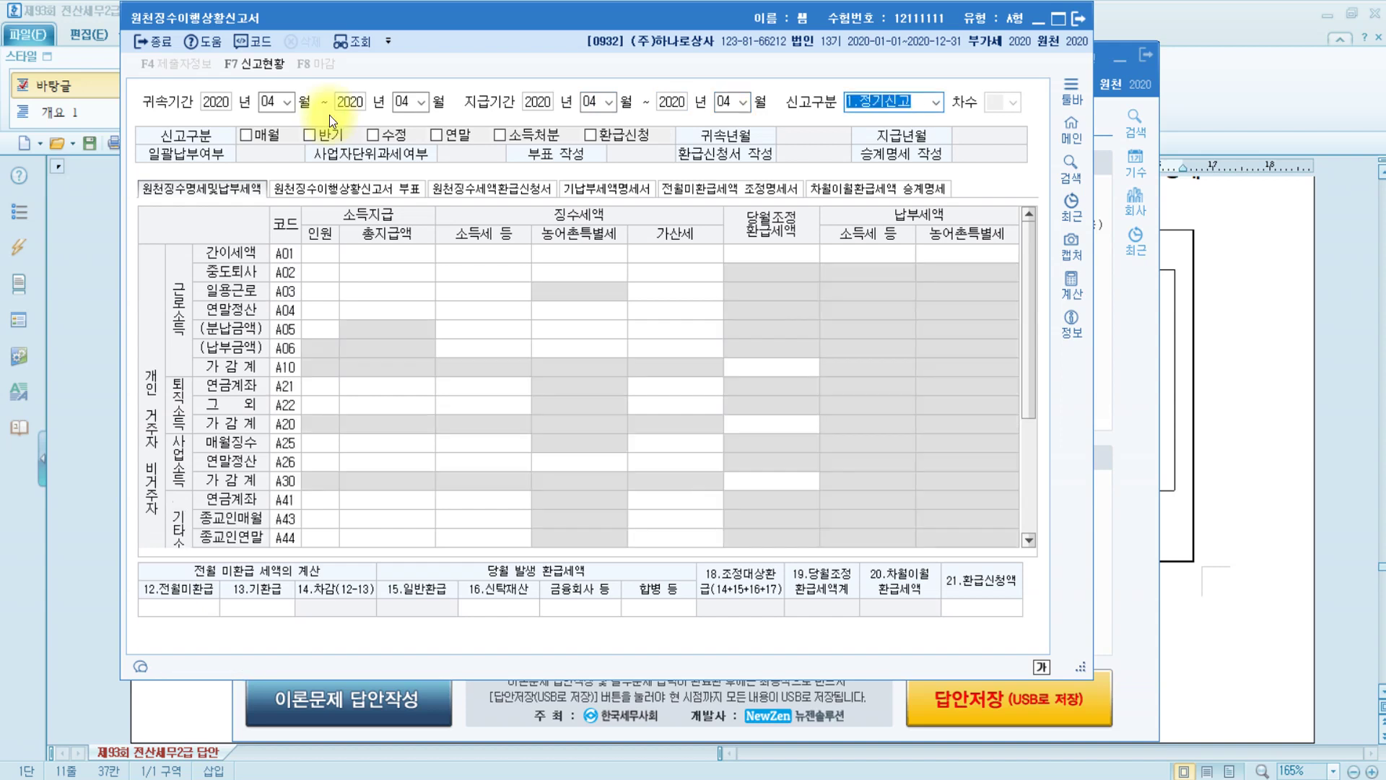
pyautogui.press('Return')
pyautogui.press('Return')
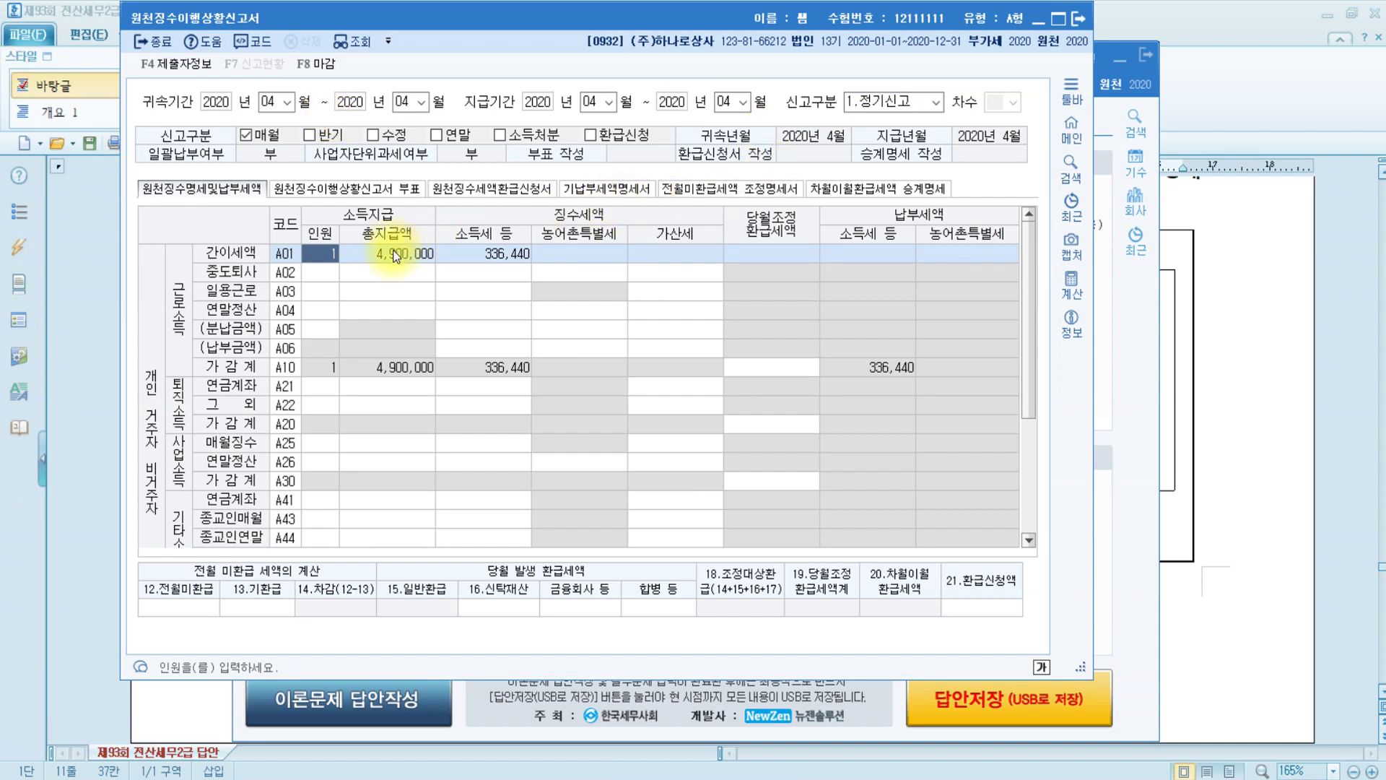
# Check A01's 총지급액 and 소득세 amounts and enlarge the return window
pyautogui.press('Return')
pyautogui.click(517, 261)
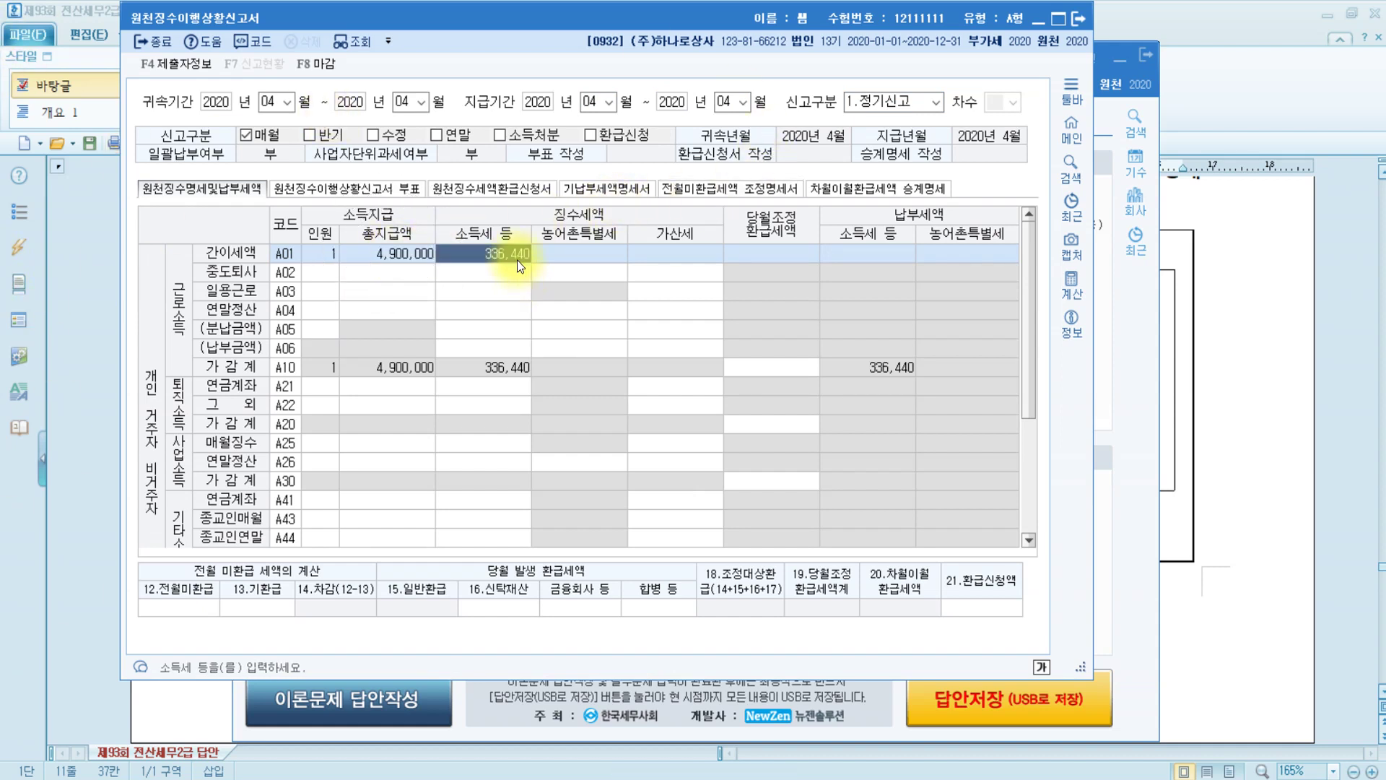
pyautogui.click(409, 254)
pyautogui.click(512, 245)
pyautogui.moveTo(1083, 668); pyautogui.dragTo(1348, 749)
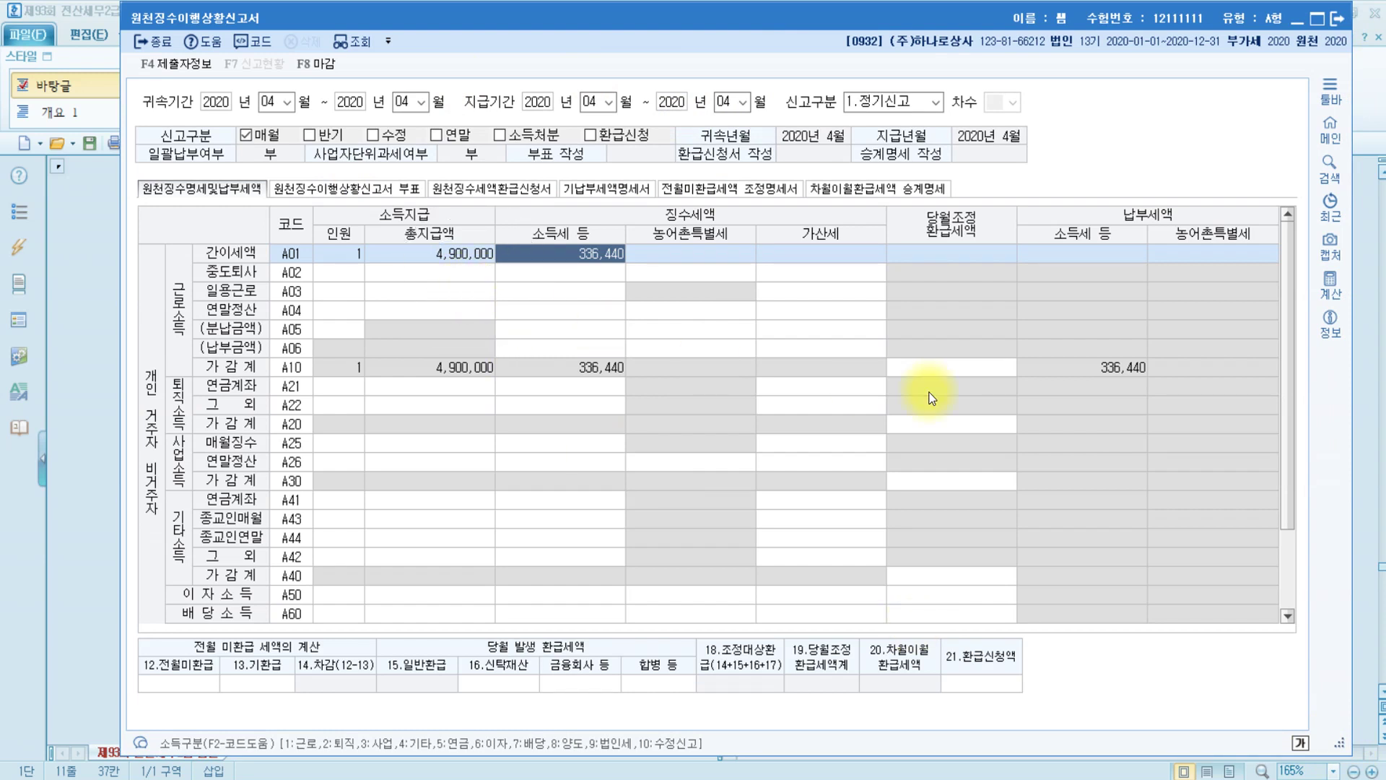
# Enter 126,000 in 12.전월미환급 and save the withholding return
pyautogui.click(202, 682)
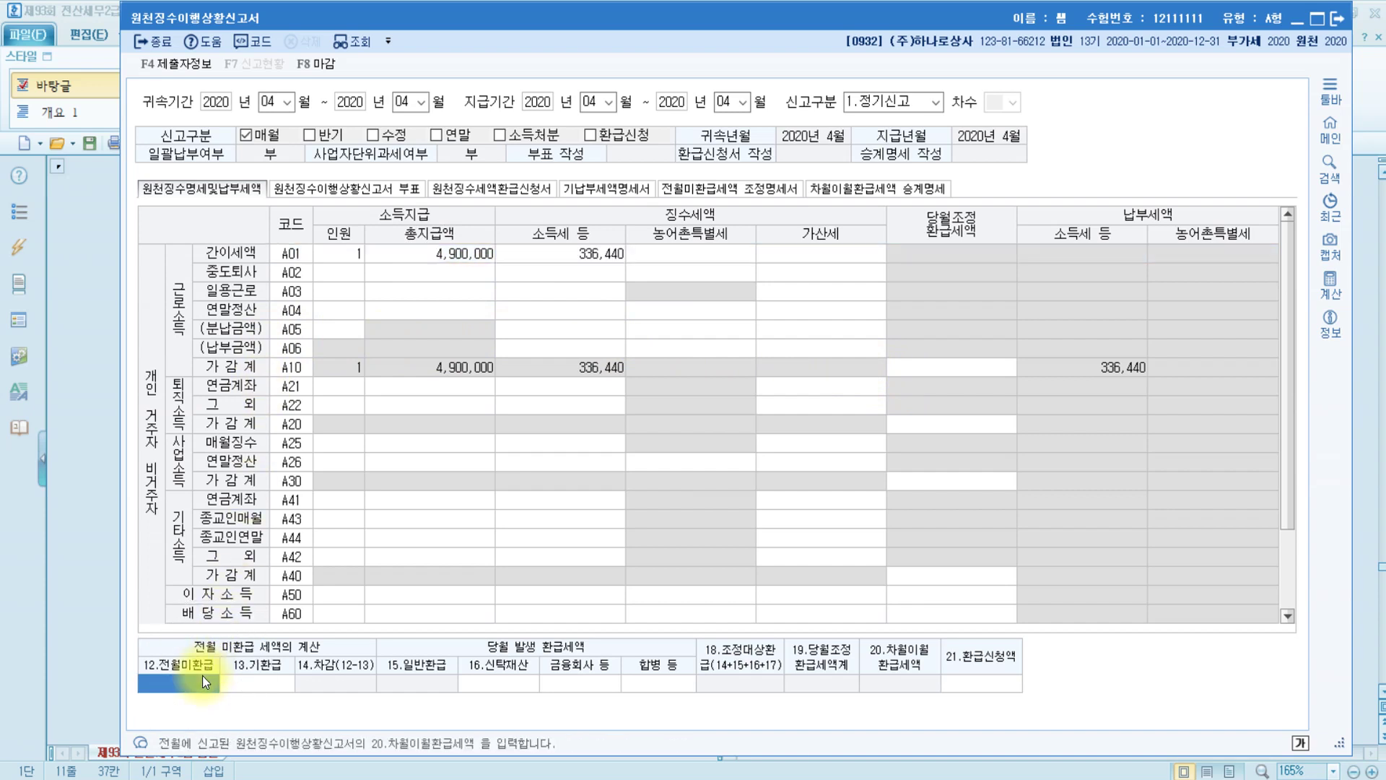
pyautogui.click(203, 678)
pyautogui.write('1260000')
pyautogui.press('Return')
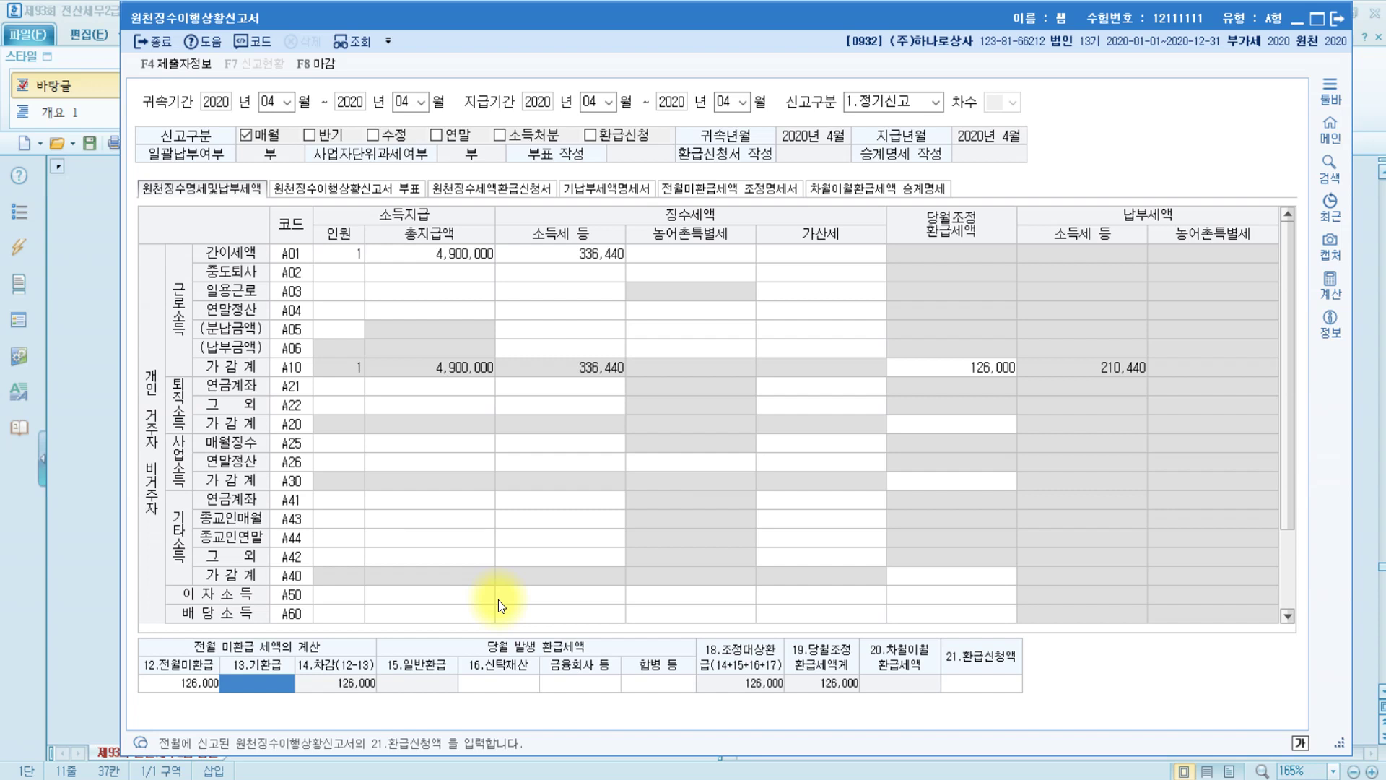
pyautogui.press('Escape')
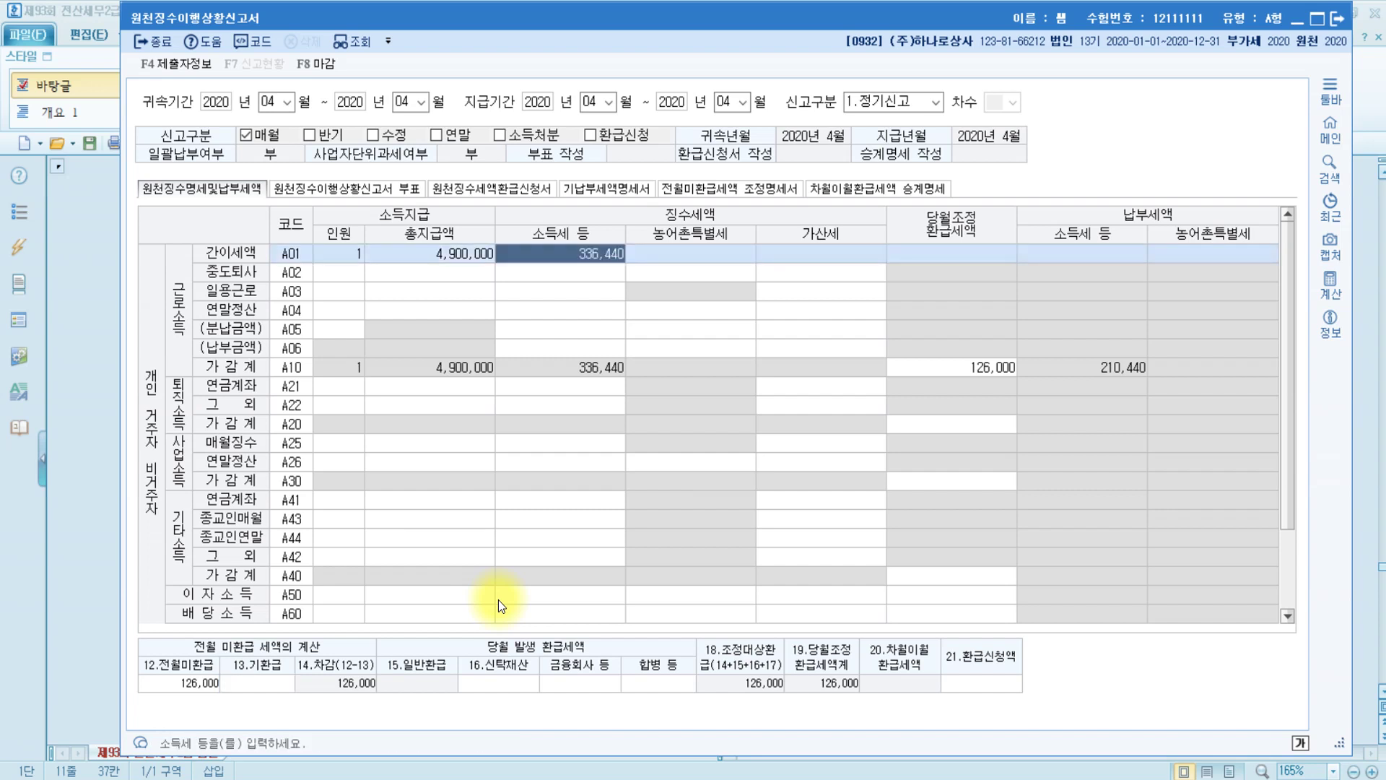
pyautogui.press('Escape')
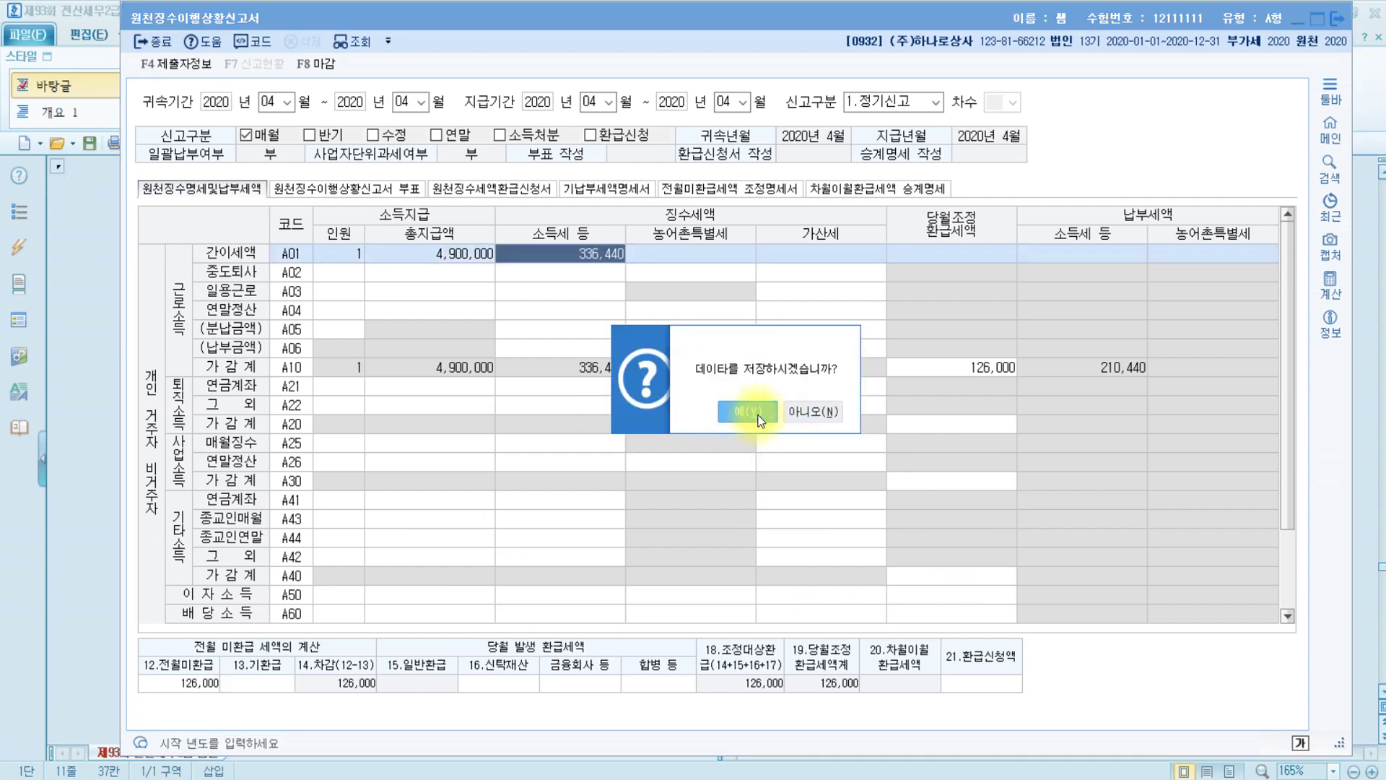
pyautogui.click(744, 413)
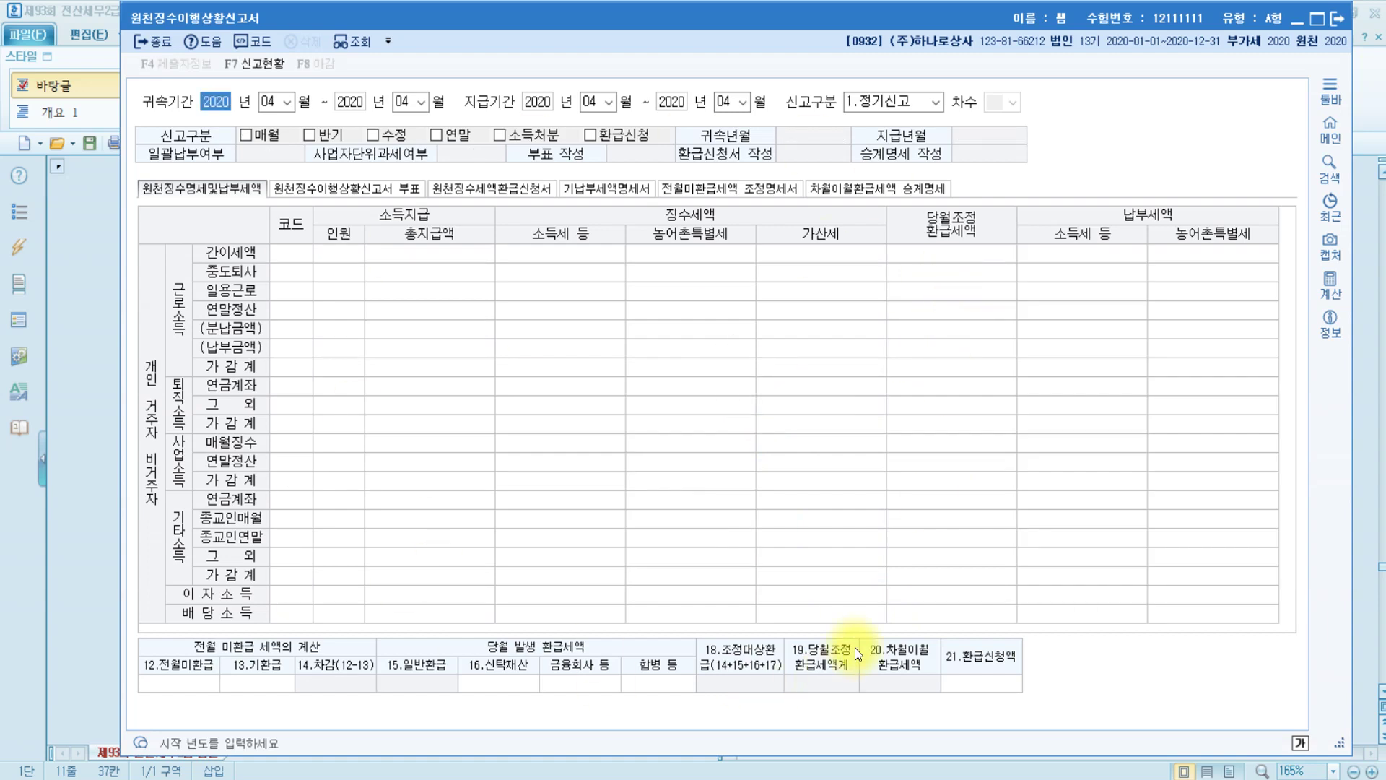
# In the Hangul answer document, highlight the phrase 별도의 소득이 없고 in yellow
pyautogui.click(1340, 20)
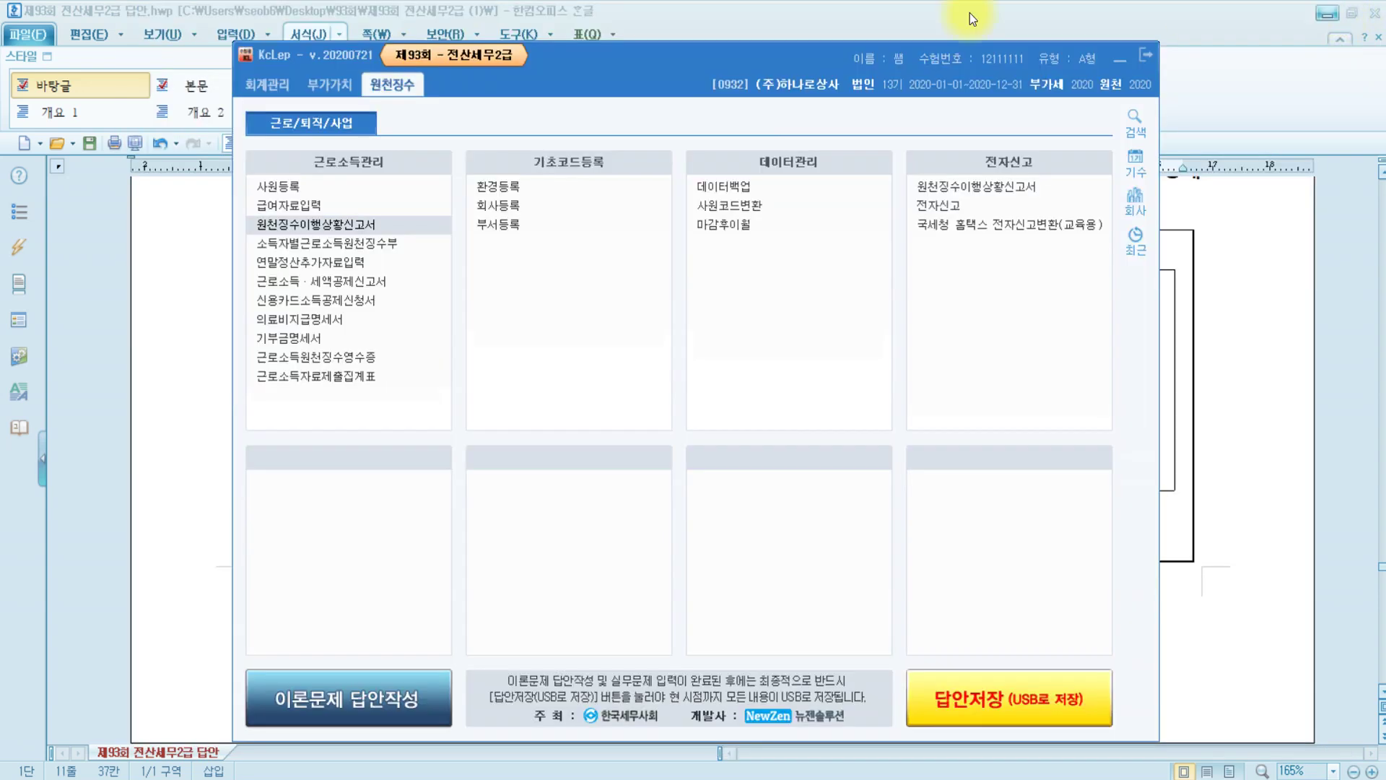
pyautogui.hotkey('alt', 'Tab')
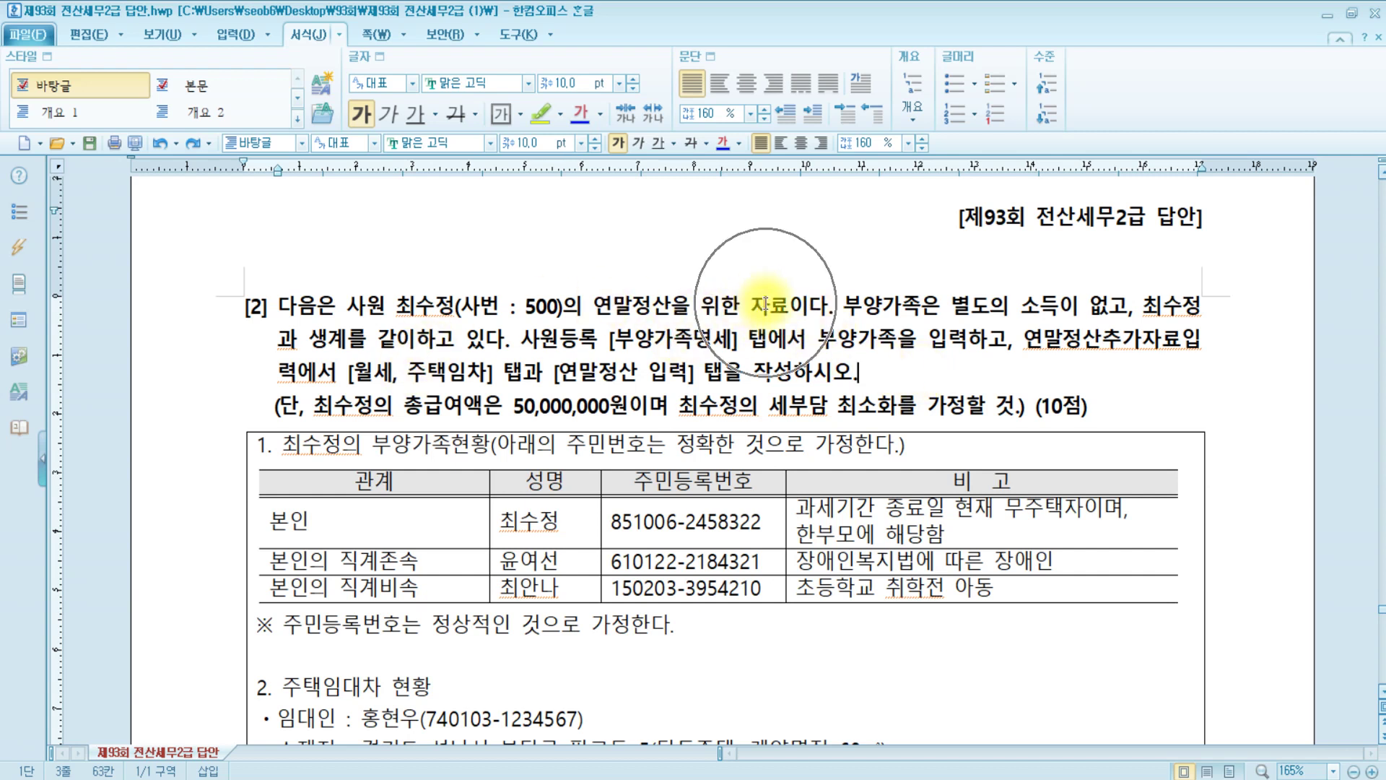
pyautogui.moveTo(950, 306); pyautogui.dragTo(1130, 310)
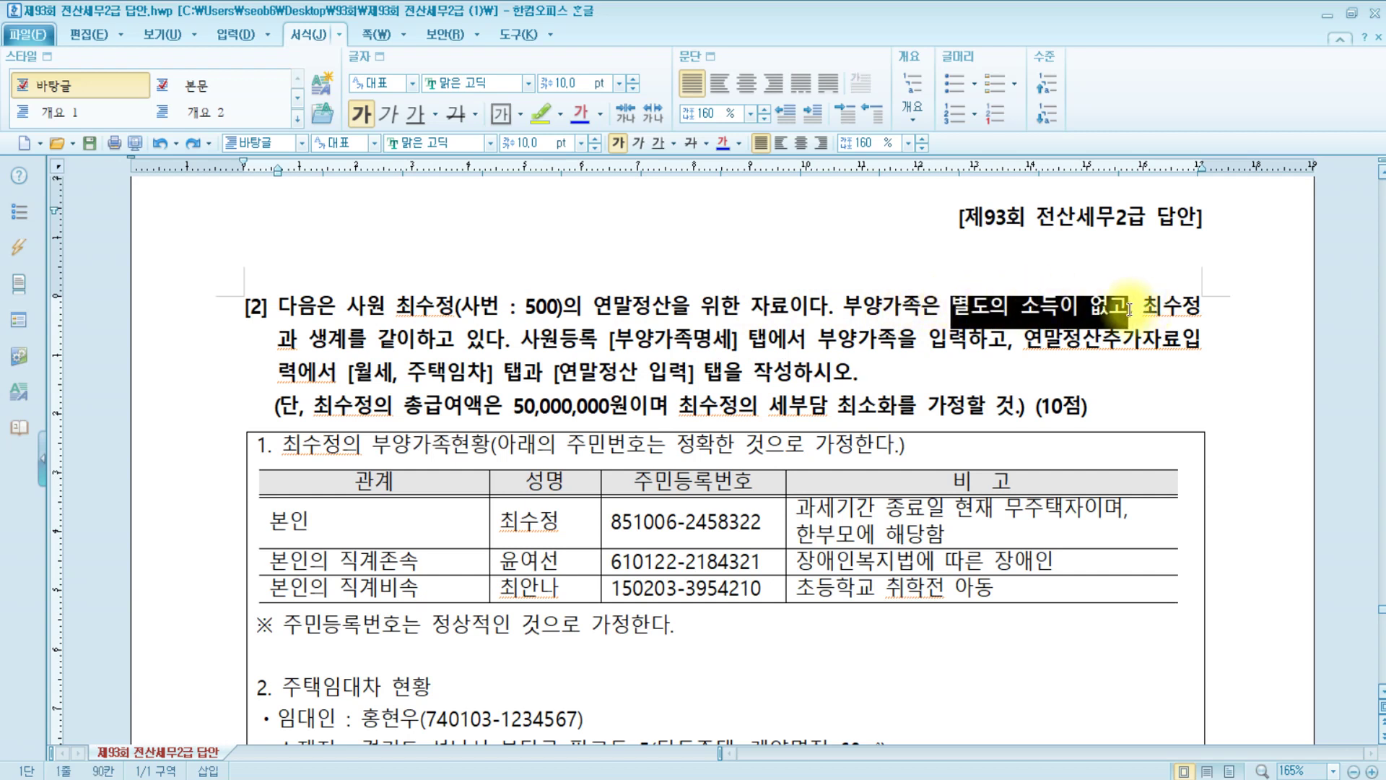
pyautogui.click(542, 114)
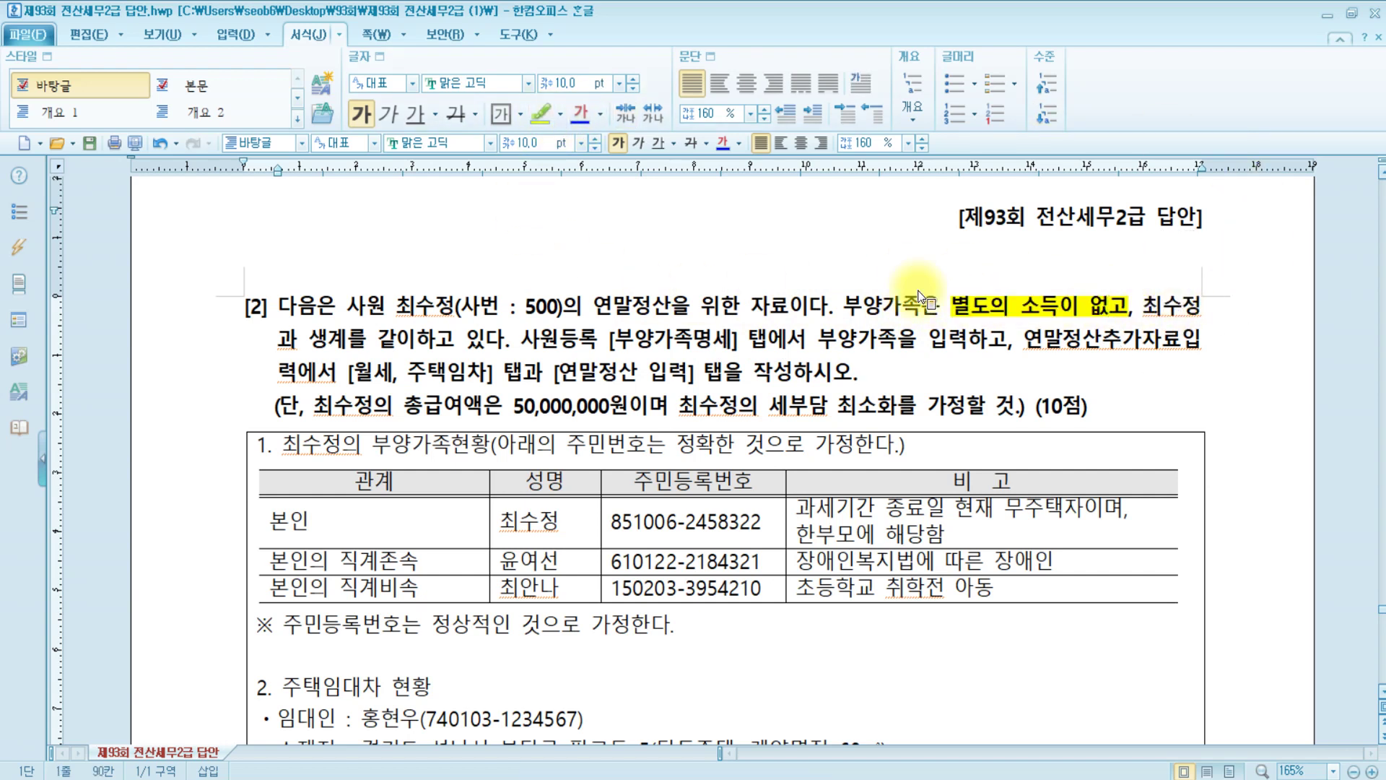
# Highlight the 사원등록 [부양가족명세] entry instruction and the year-end settlement instruction in yellow
pyautogui.click(423, 333)
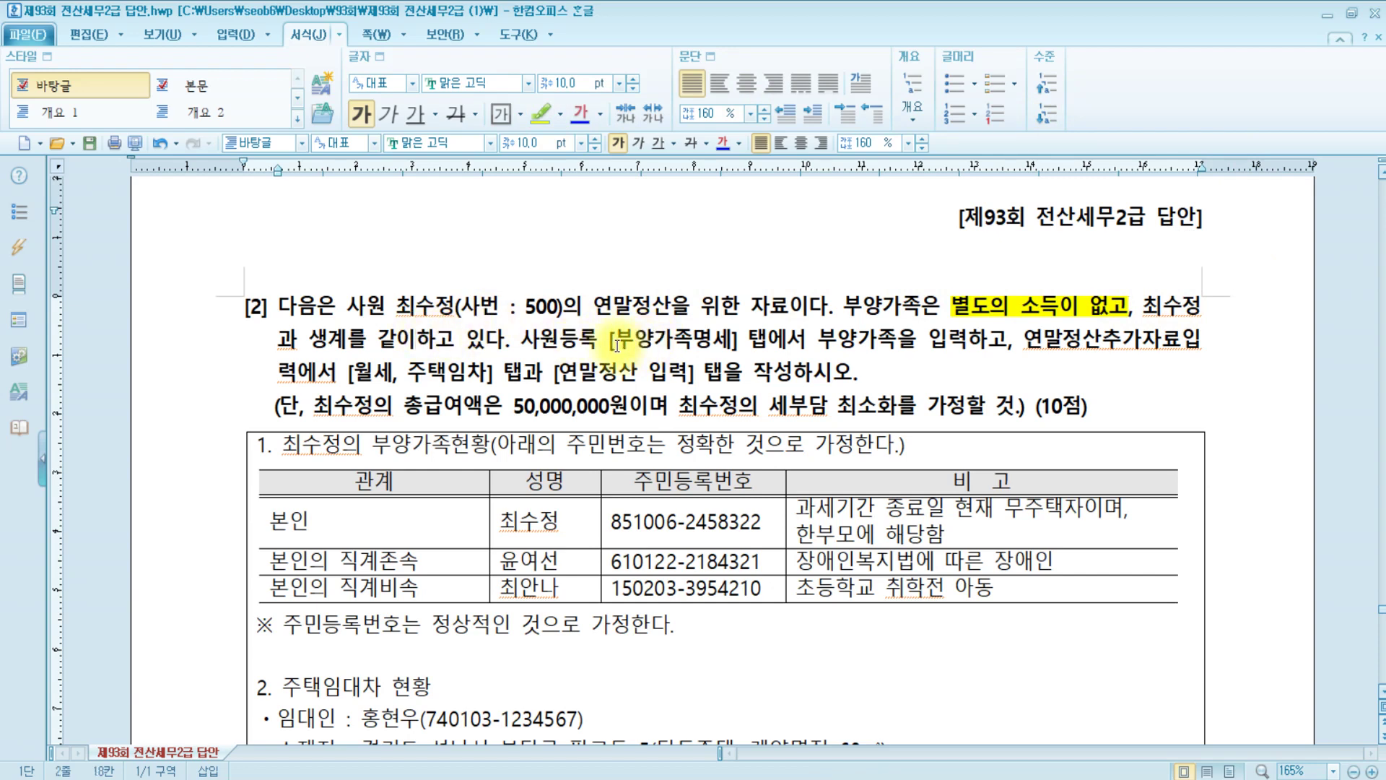
pyautogui.moveTo(609, 338); pyautogui.dragTo(746, 344)
pyautogui.moveTo(893, 346); pyautogui.dragTo(967, 346)
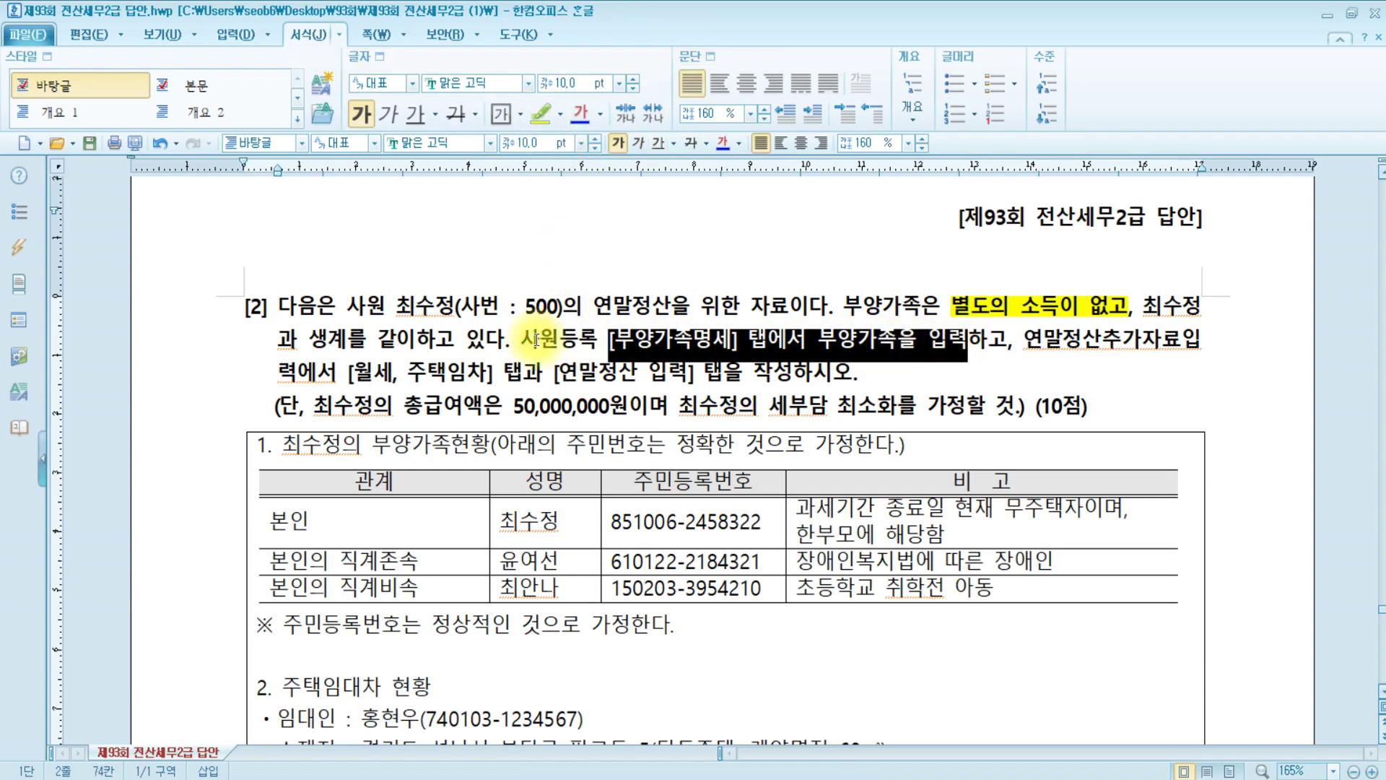
pyautogui.moveTo(519, 339); pyautogui.dragTo(967, 346)
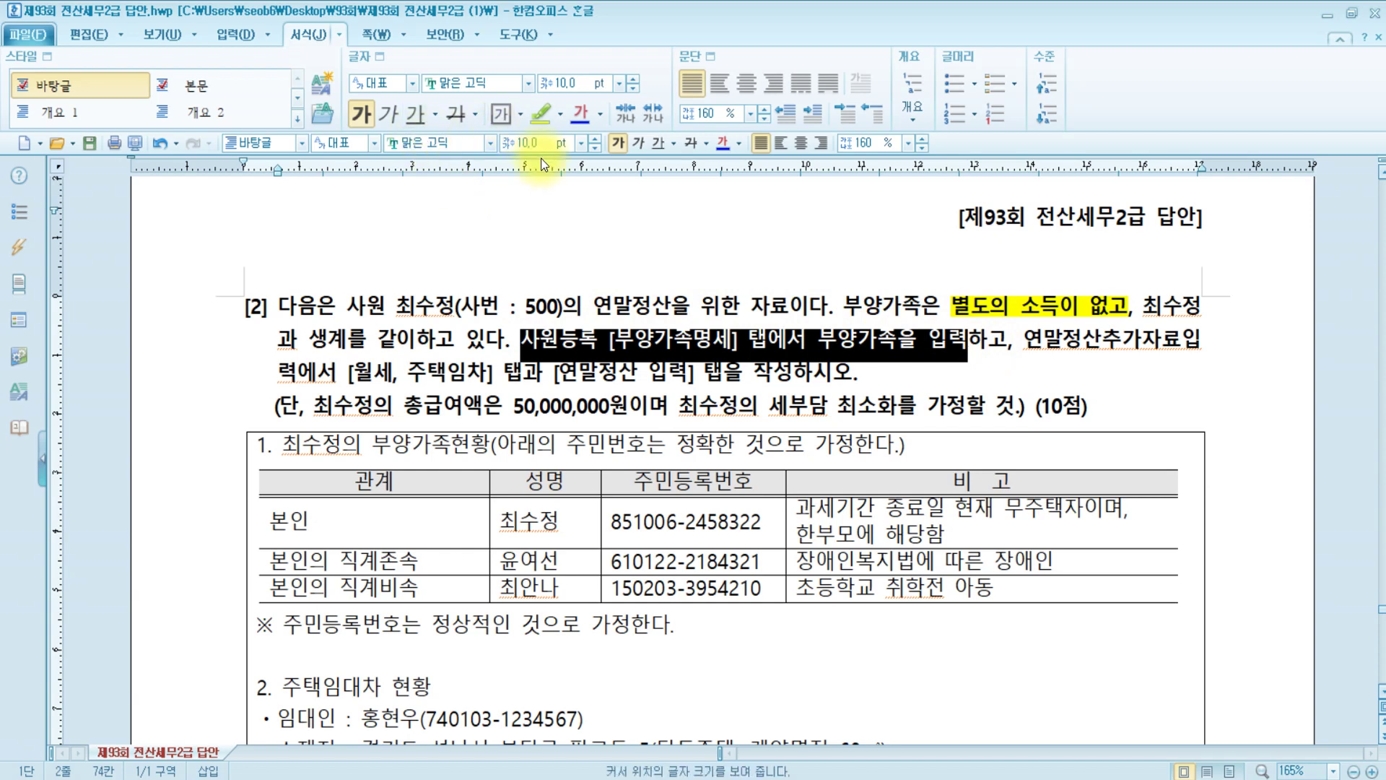
pyautogui.click(541, 114)
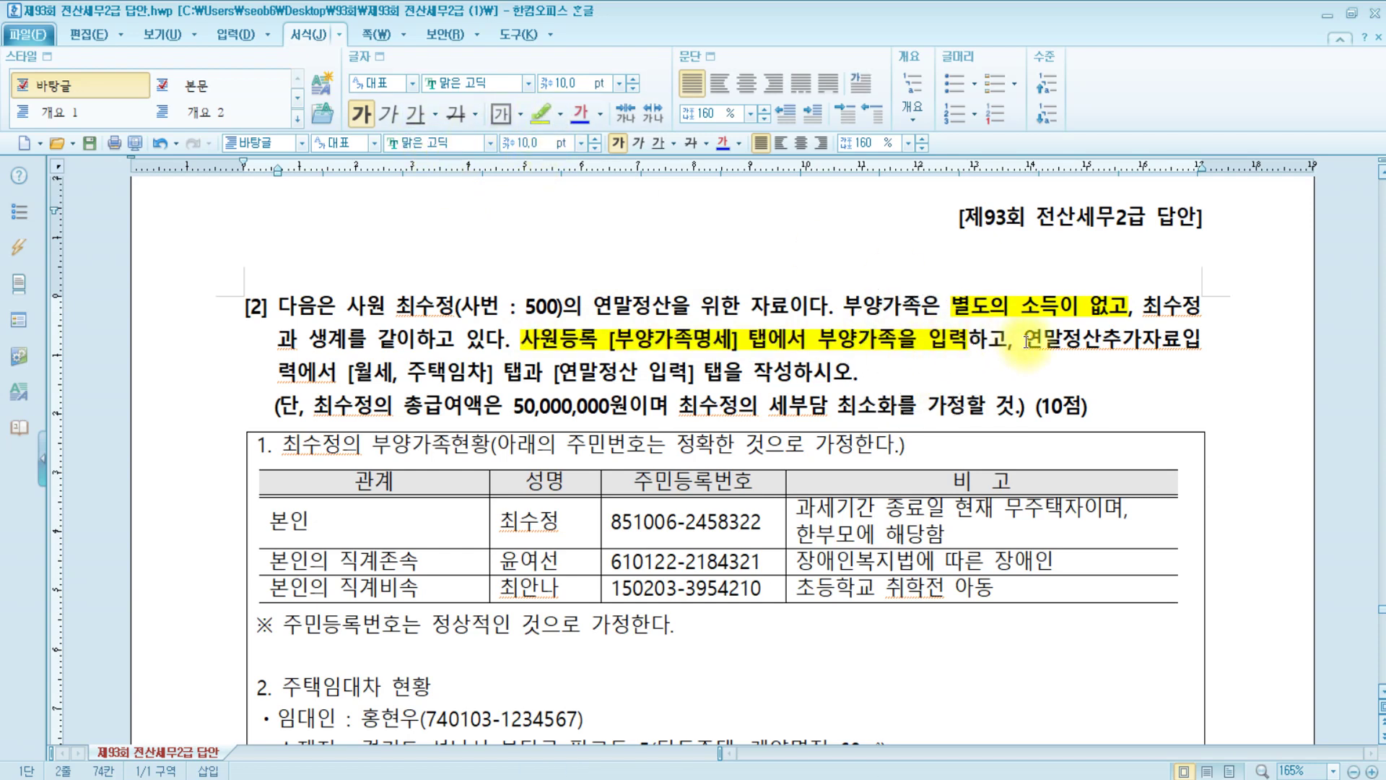
pyautogui.moveTo(1026, 341)
pyautogui.mouseDown()
pyautogui.moveTo(1082, 345)
pyautogui.moveTo(513, 376)
pyautogui.moveTo(303, 343)
pyautogui.moveTo(394, 392)
pyautogui.moveTo(792, 382)
pyautogui.mouseUp()
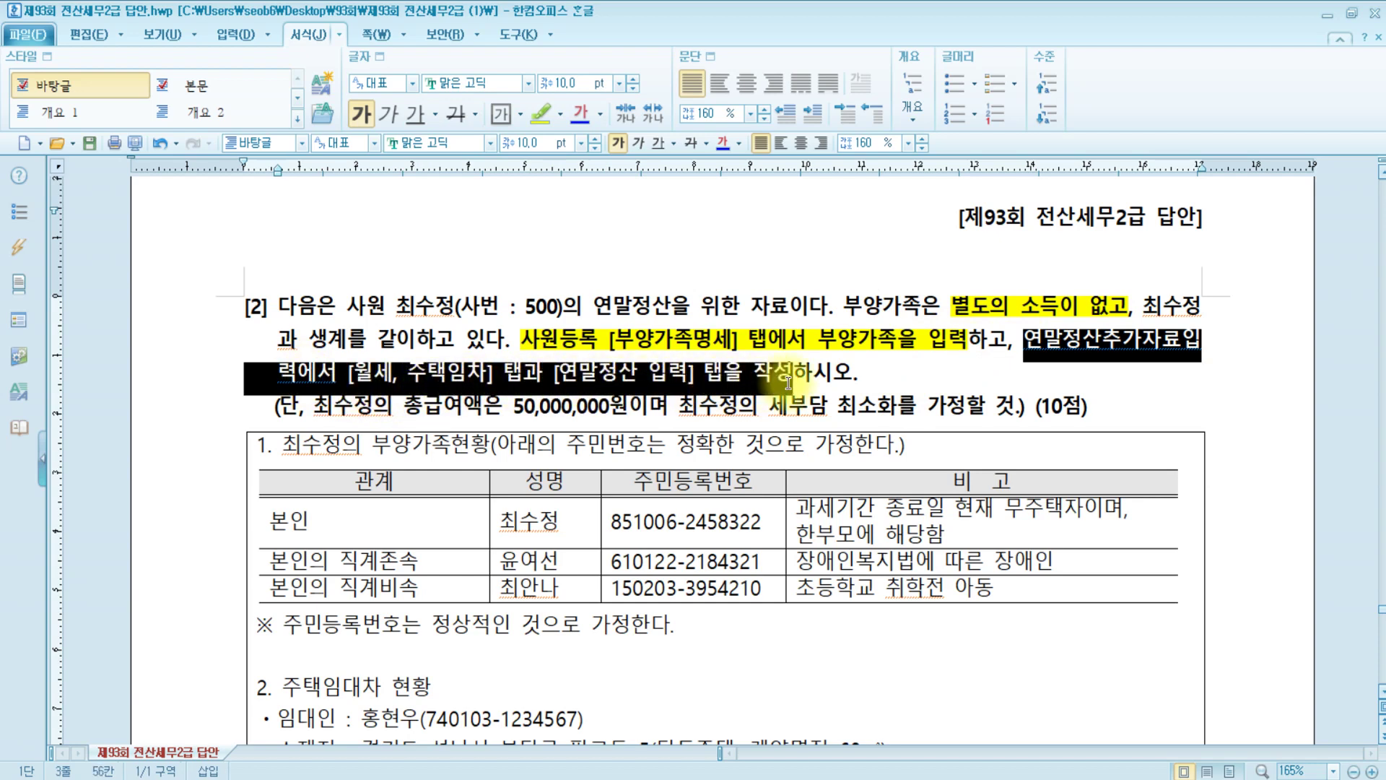
pyautogui.click(540, 114)
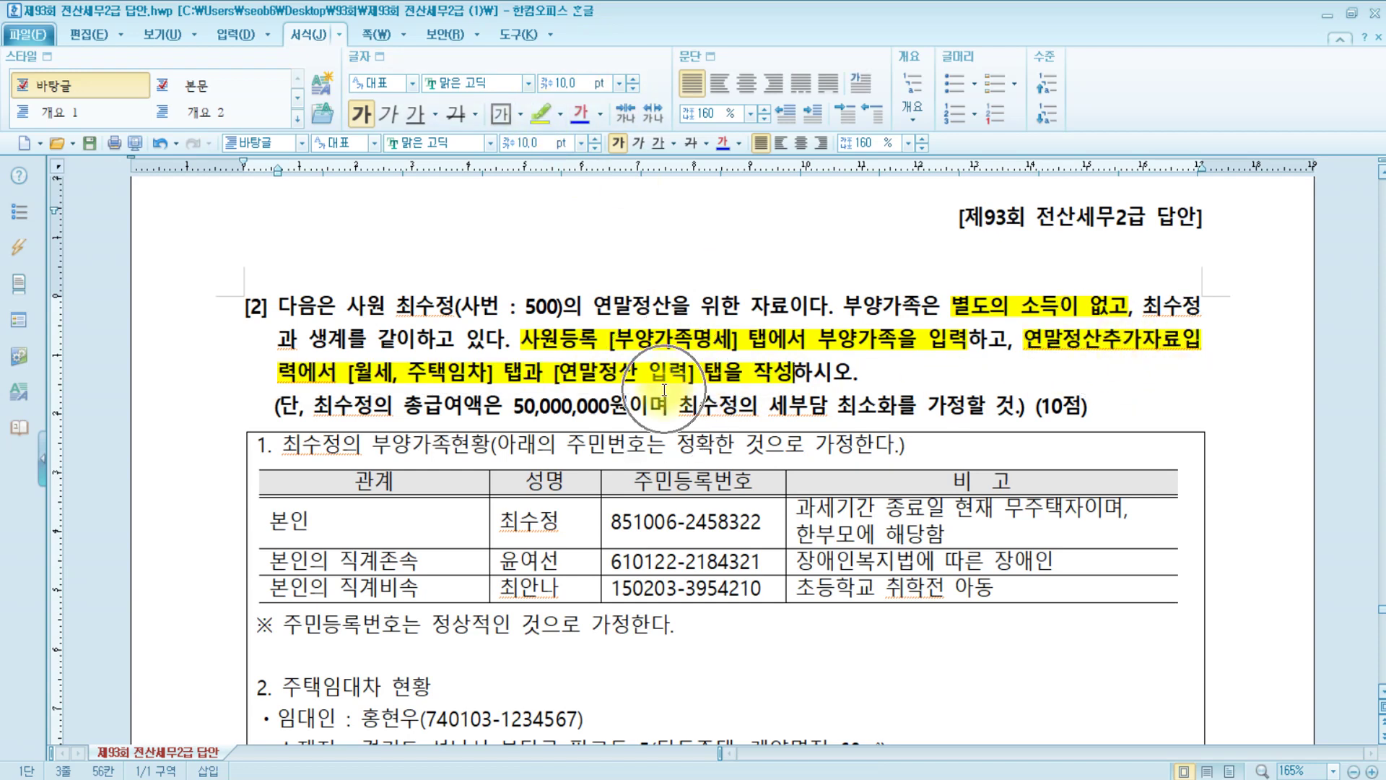
# Highlight 총급여액은 50,000,000원 in the condition line in yellow
pyautogui.click(304, 407)
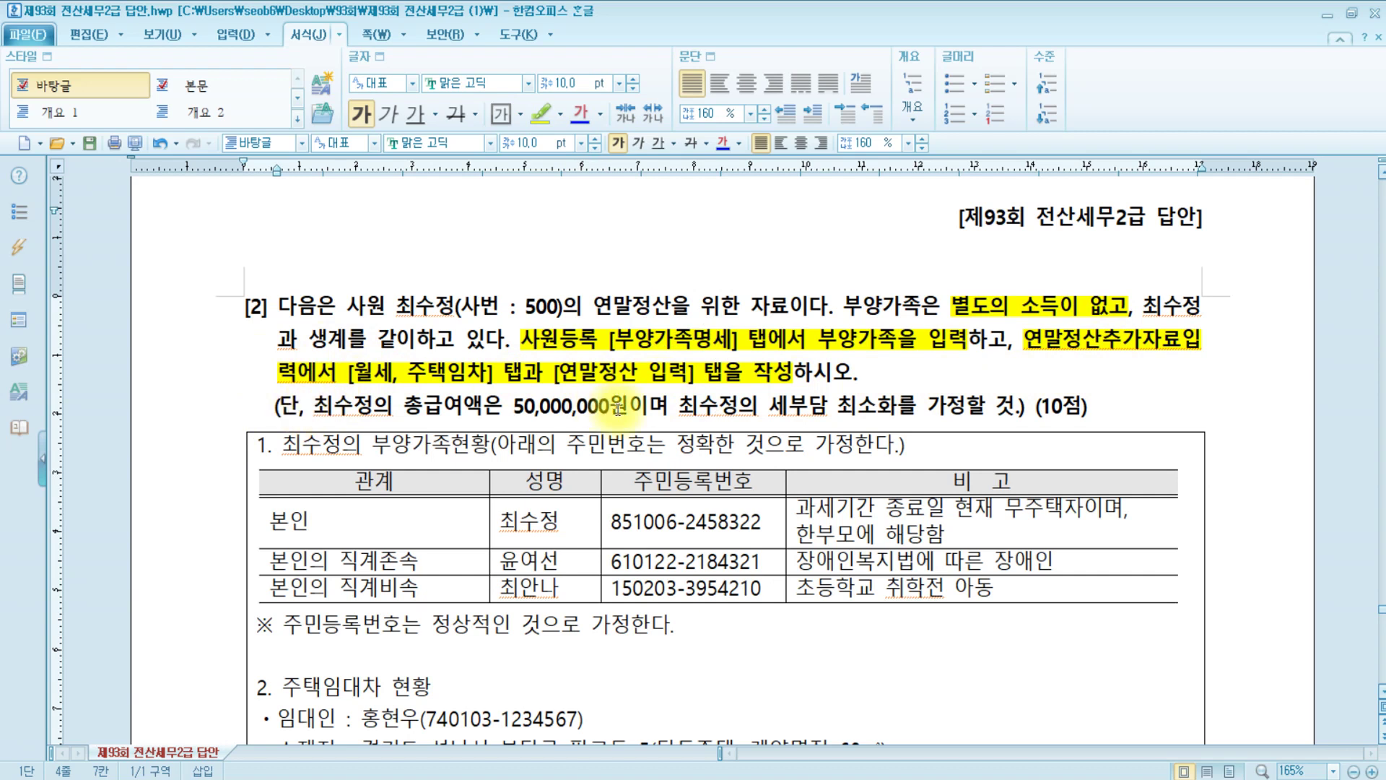
pyautogui.click(630, 408)
pyautogui.click(756, 417)
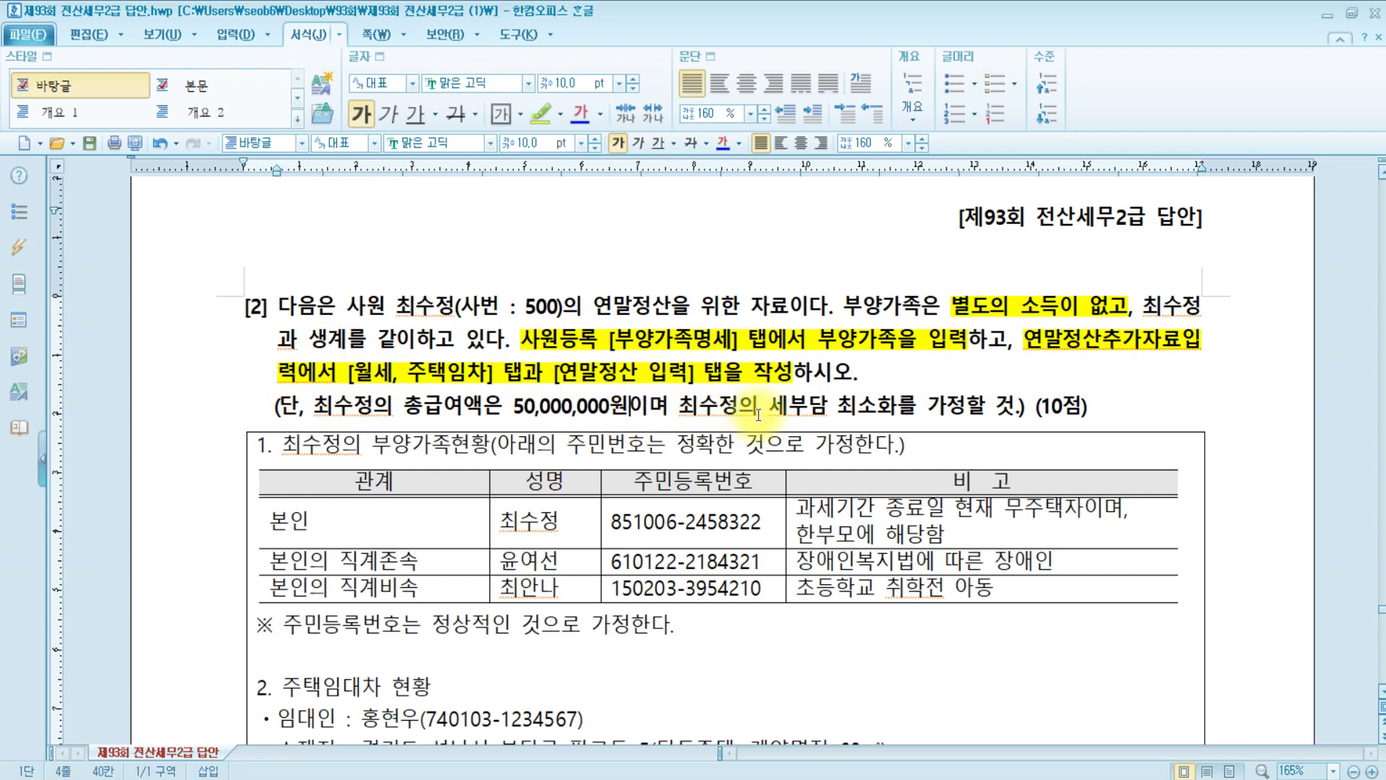
pyautogui.click(809, 410)
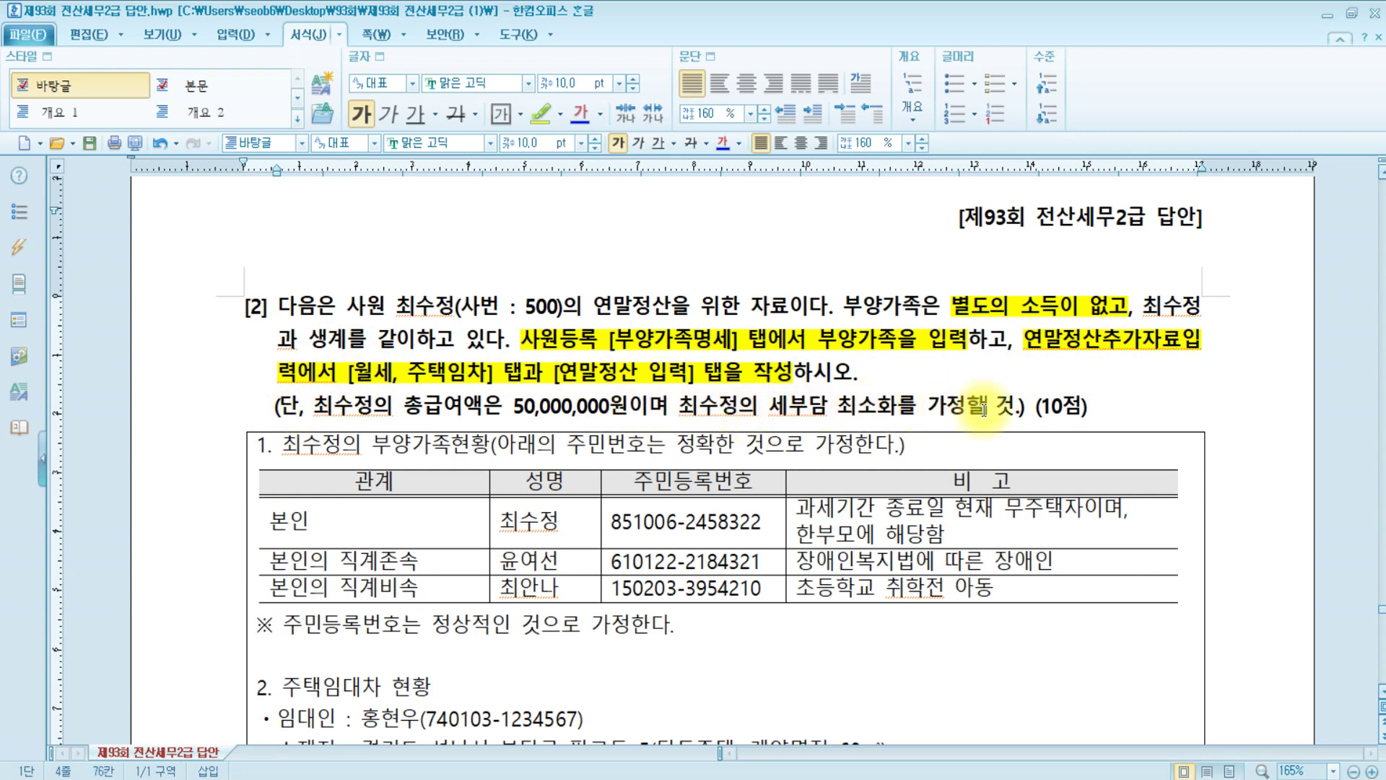
pyautogui.moveTo(402, 409); pyautogui.dragTo(636, 408)
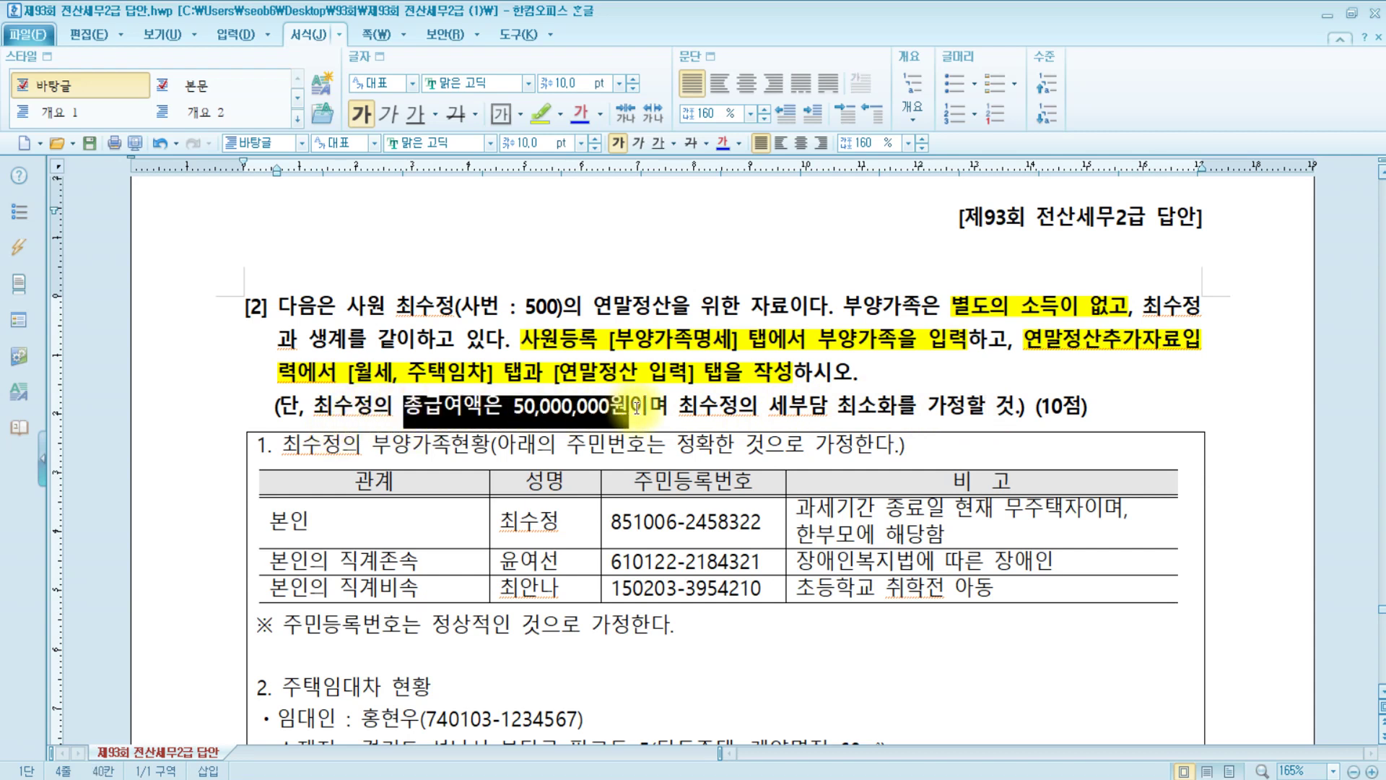
pyautogui.click(540, 112)
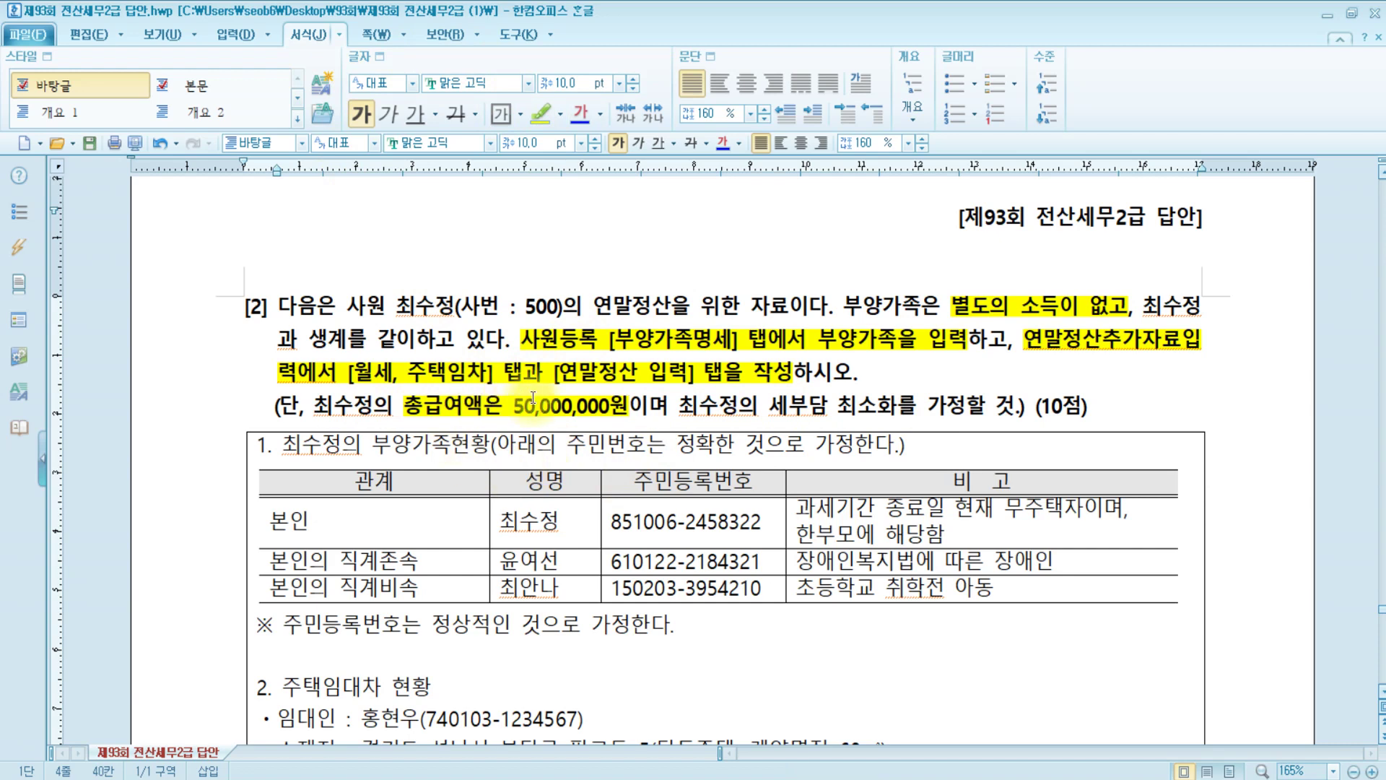
# Highlight 장애인 in the lineal ascendant row's remarks of the dependants table in yellow
pyautogui.scroll(-3, 533, 398)
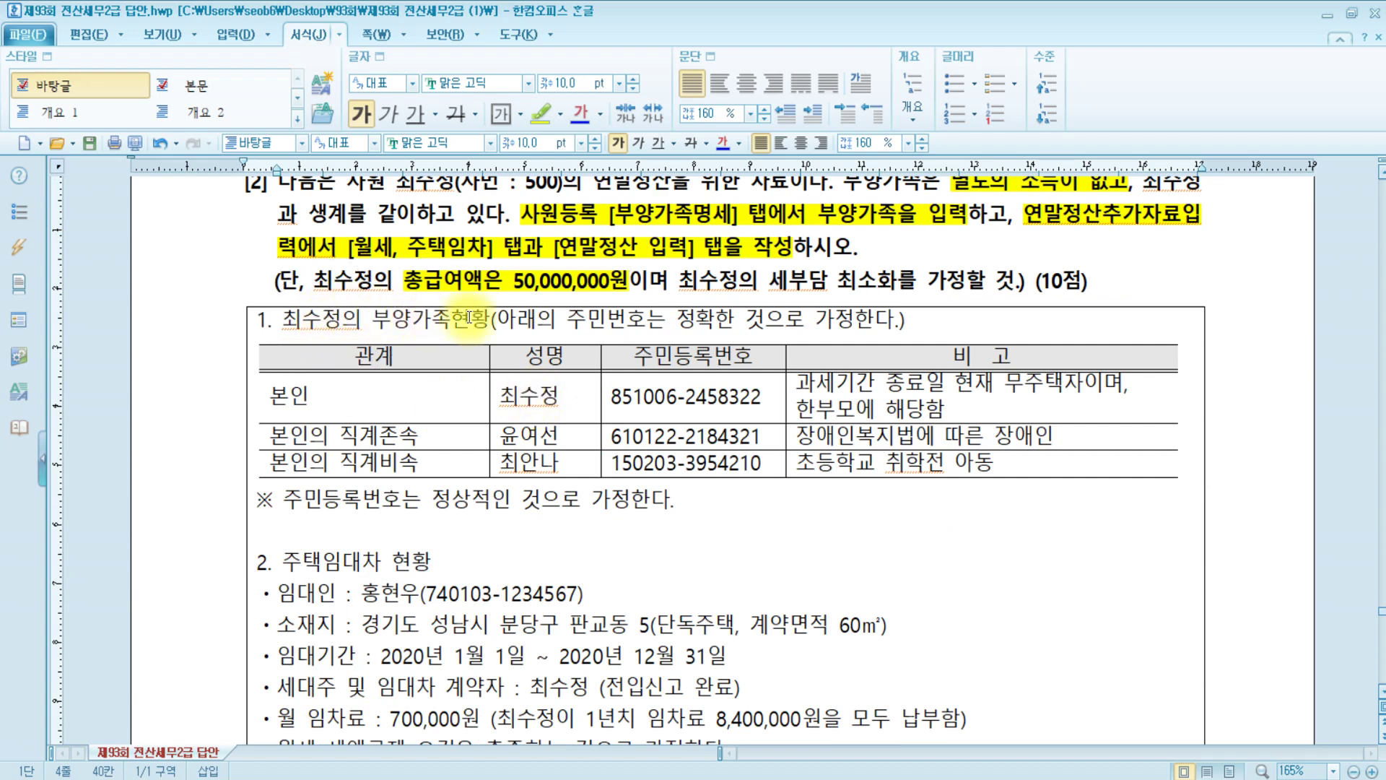
pyautogui.click(535, 396)
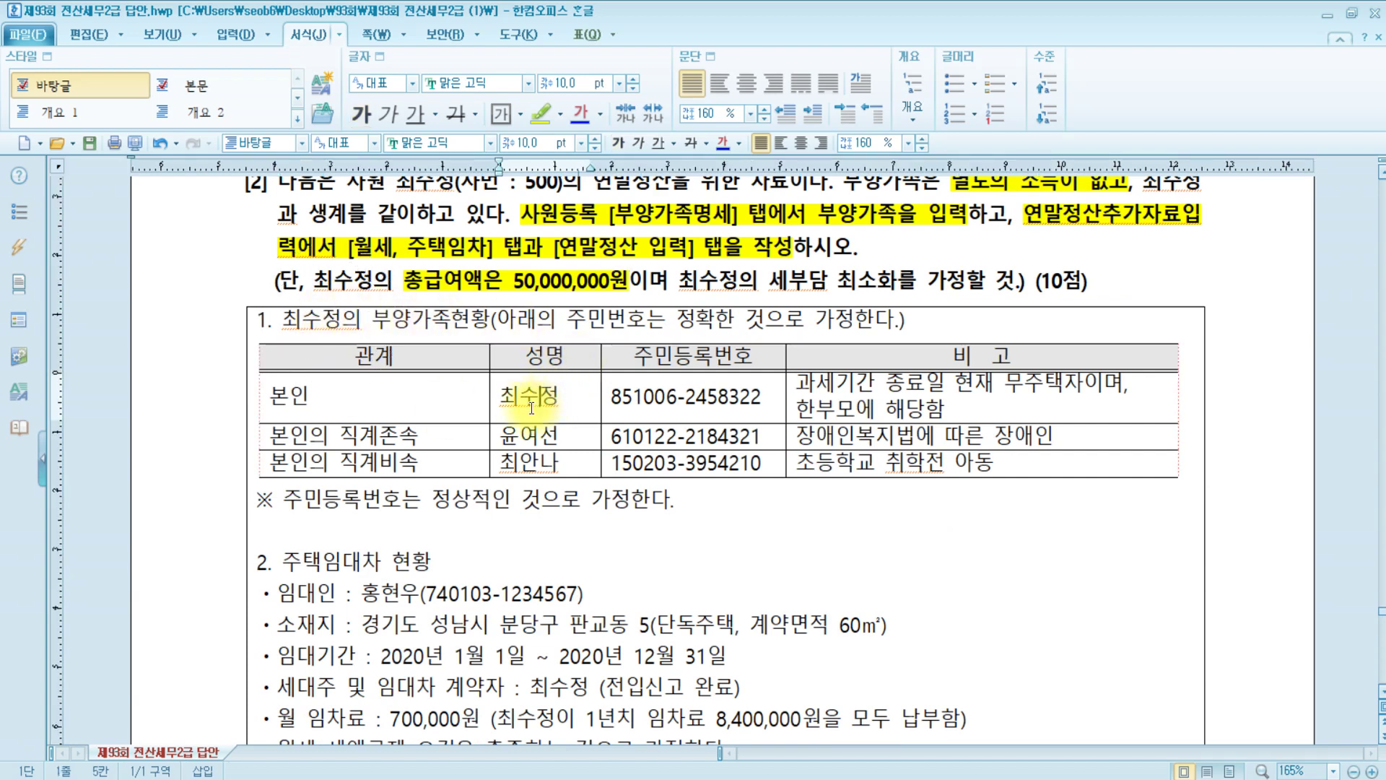
pyautogui.click(397, 438)
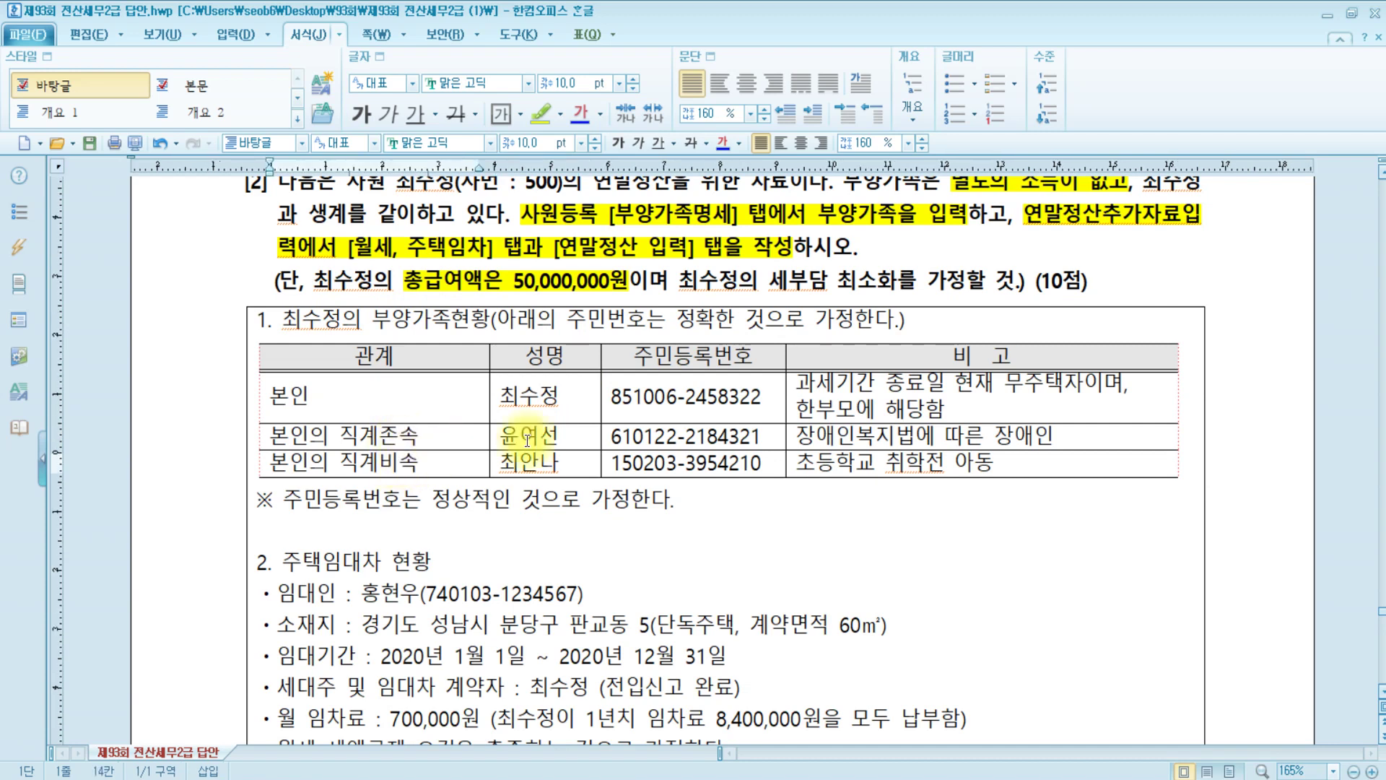
pyautogui.doubleClick(996, 436)
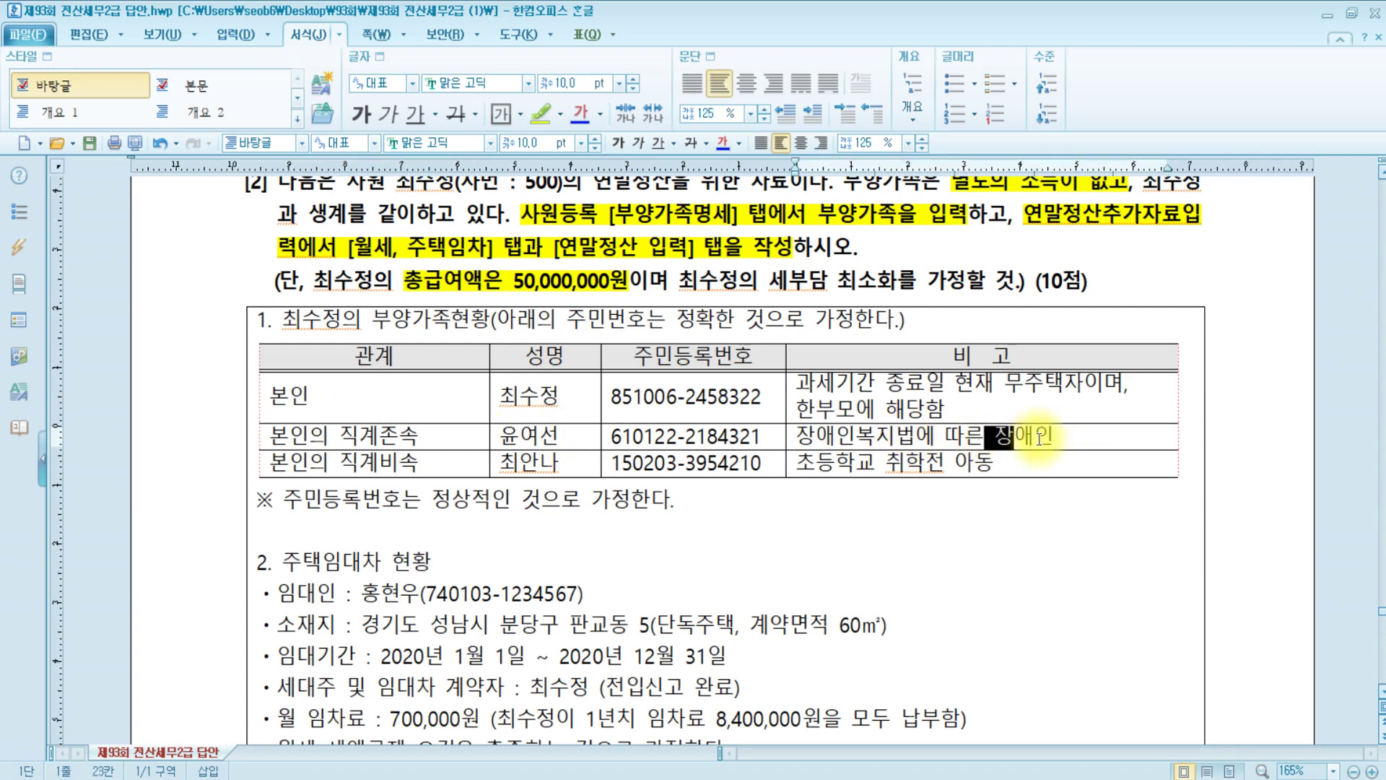
pyautogui.click(539, 111)
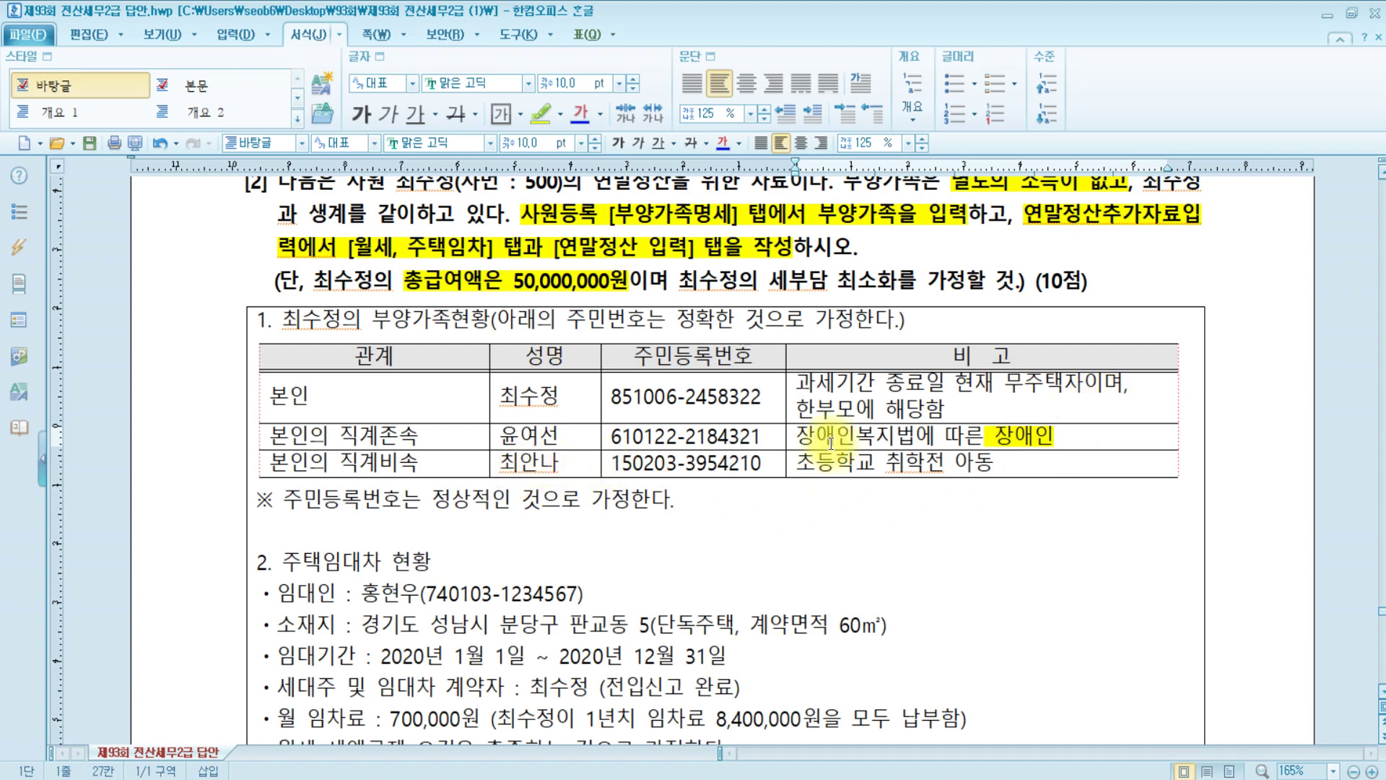
pyautogui.click(1027, 464)
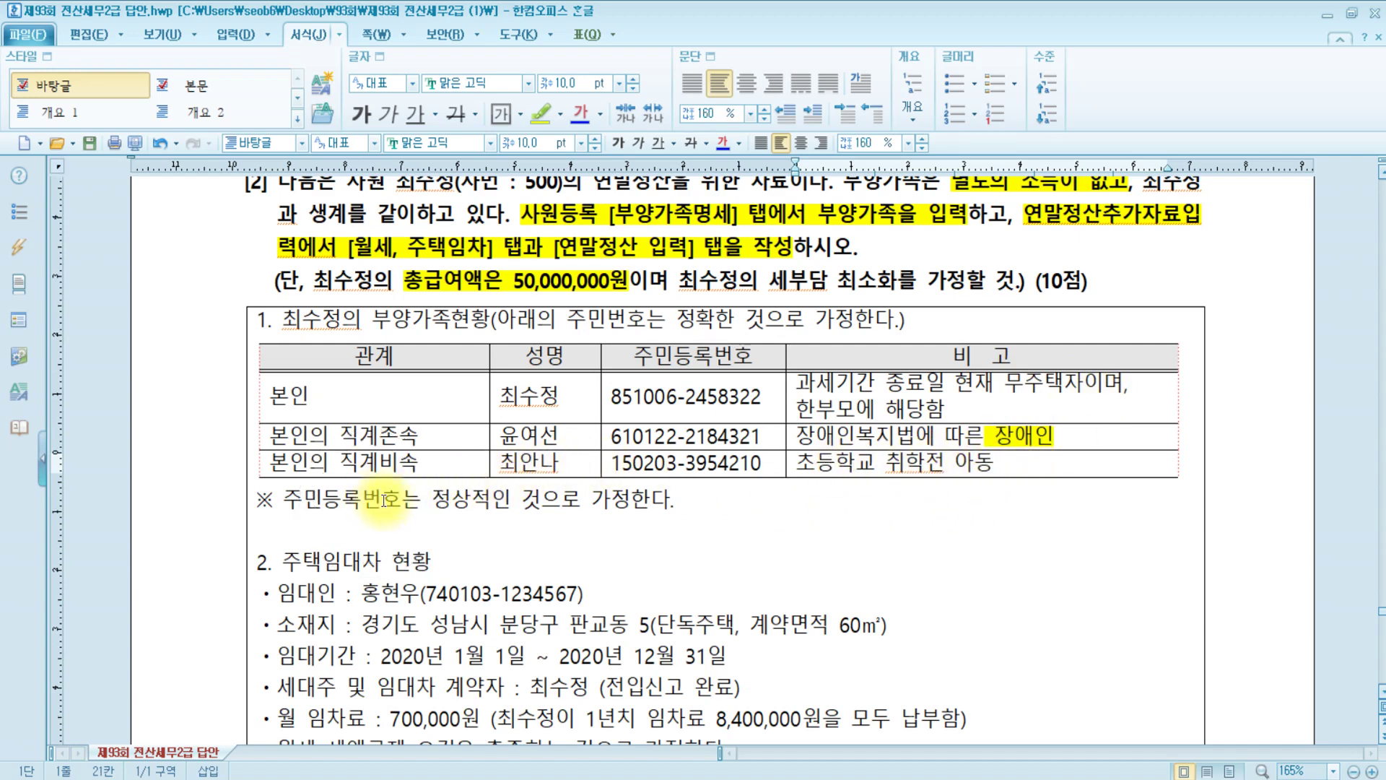
pyautogui.click(691, 503)
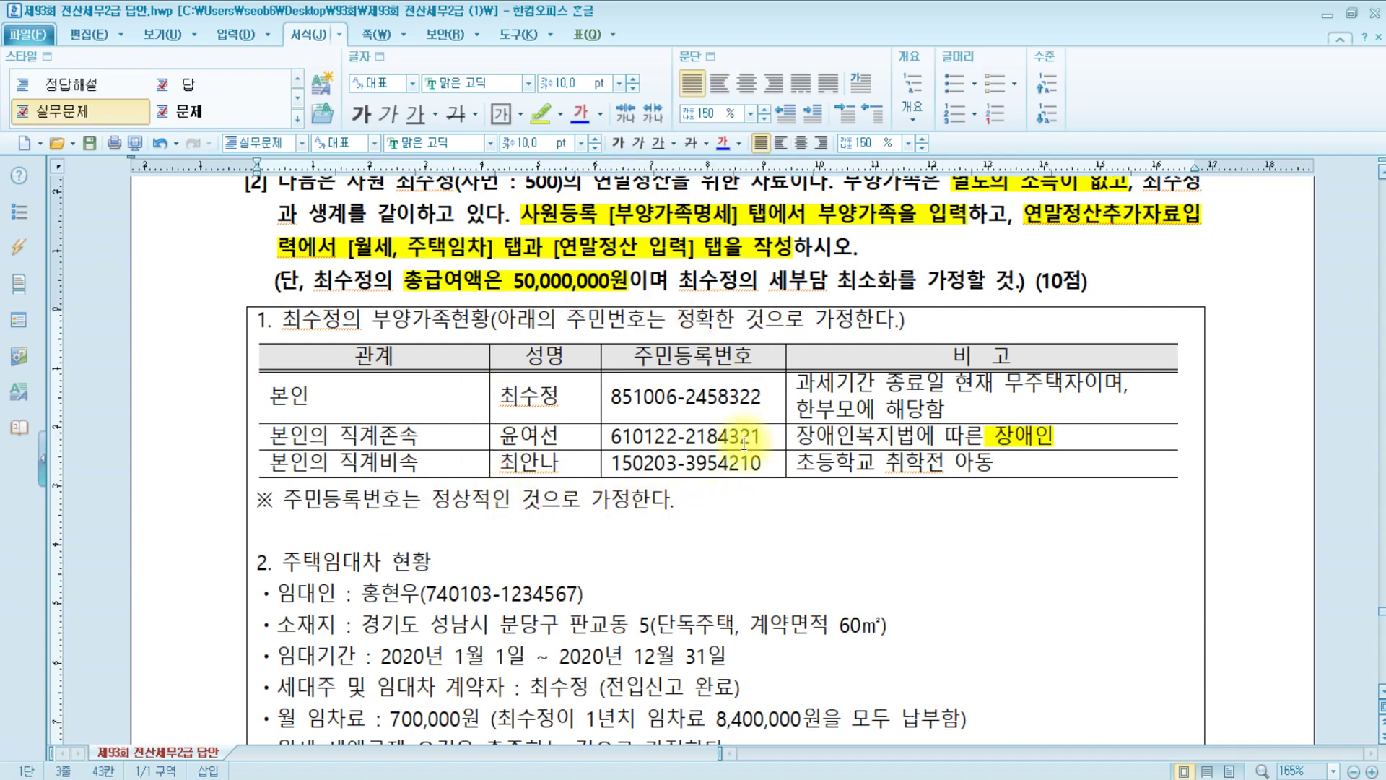
# Open employee 500's 부양가족명세 tab in 사원등록, widen the window and select the empty second row
pyautogui.hotkey('alt', 'Tab')
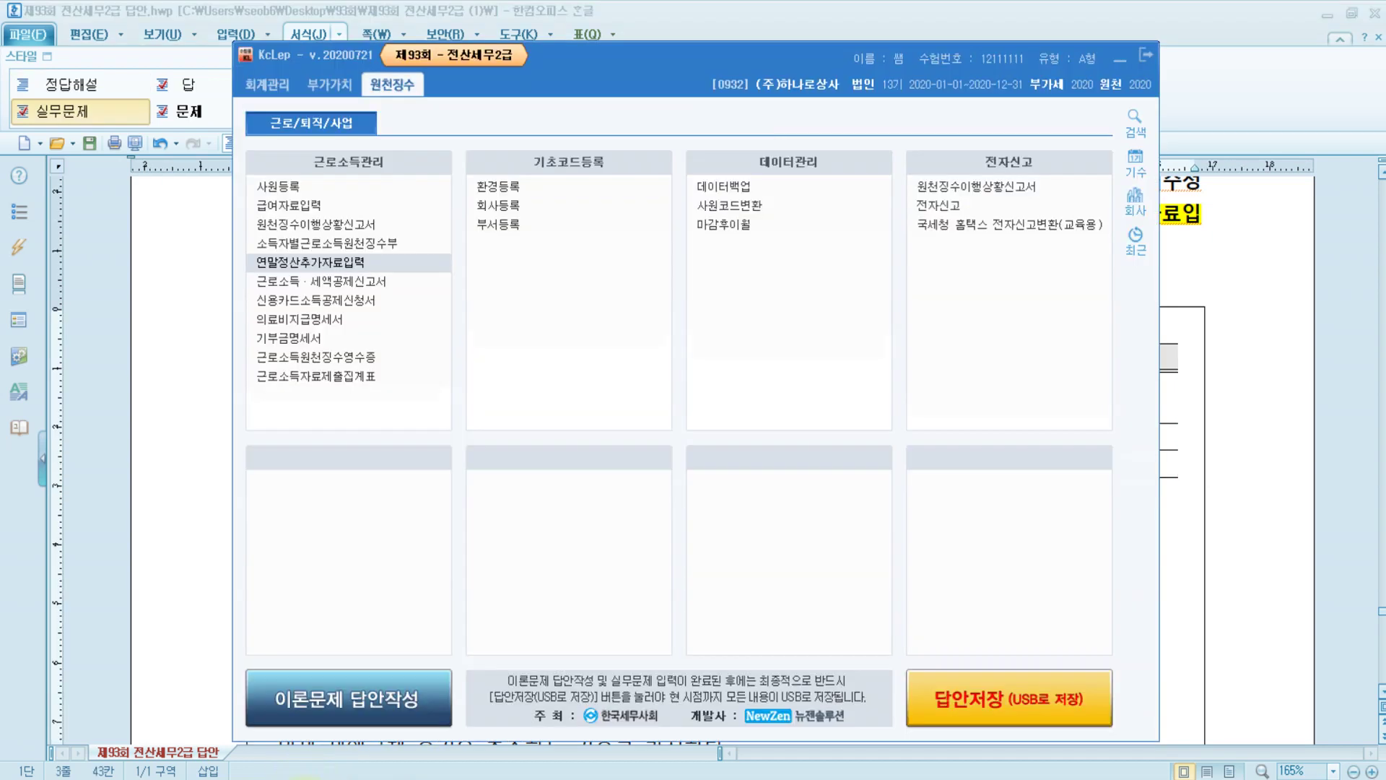
pyautogui.click(275, 185)
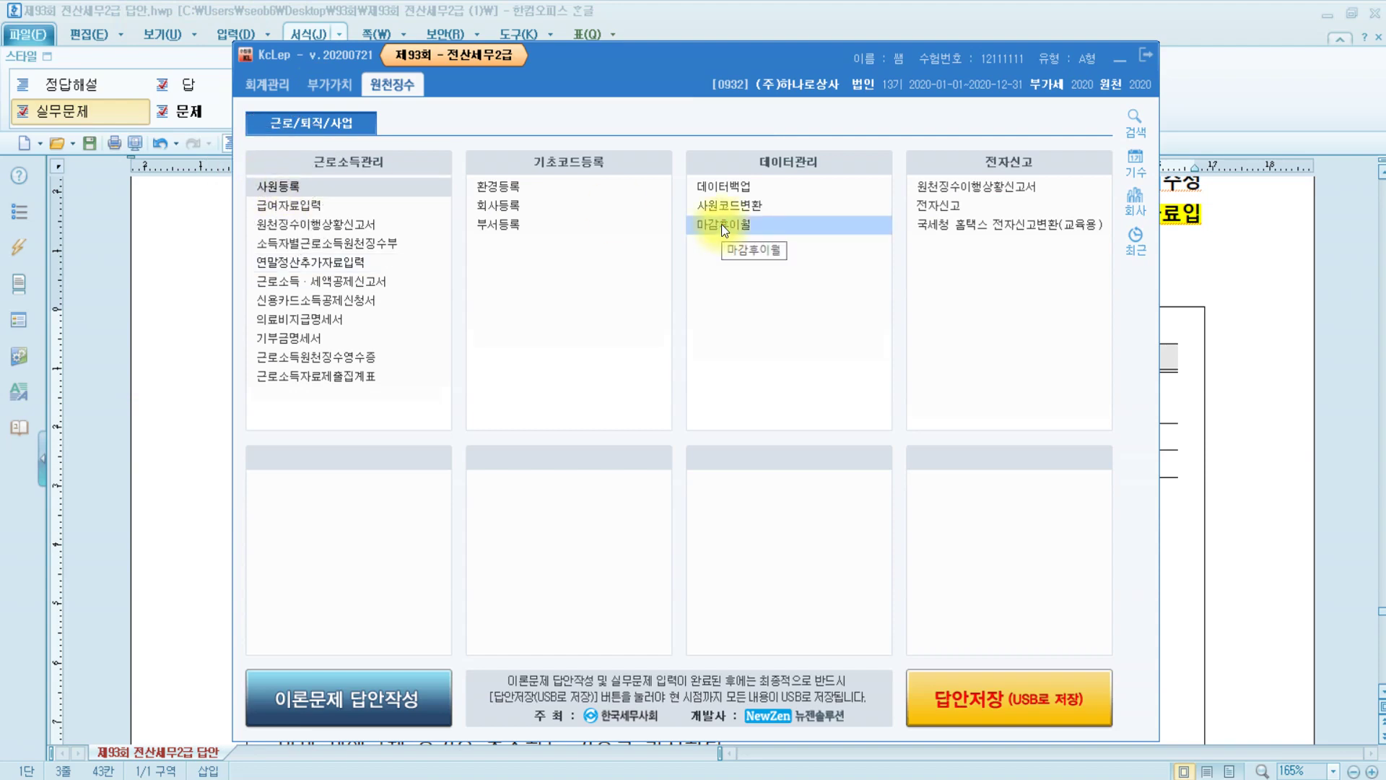
pyautogui.click(202, 192)
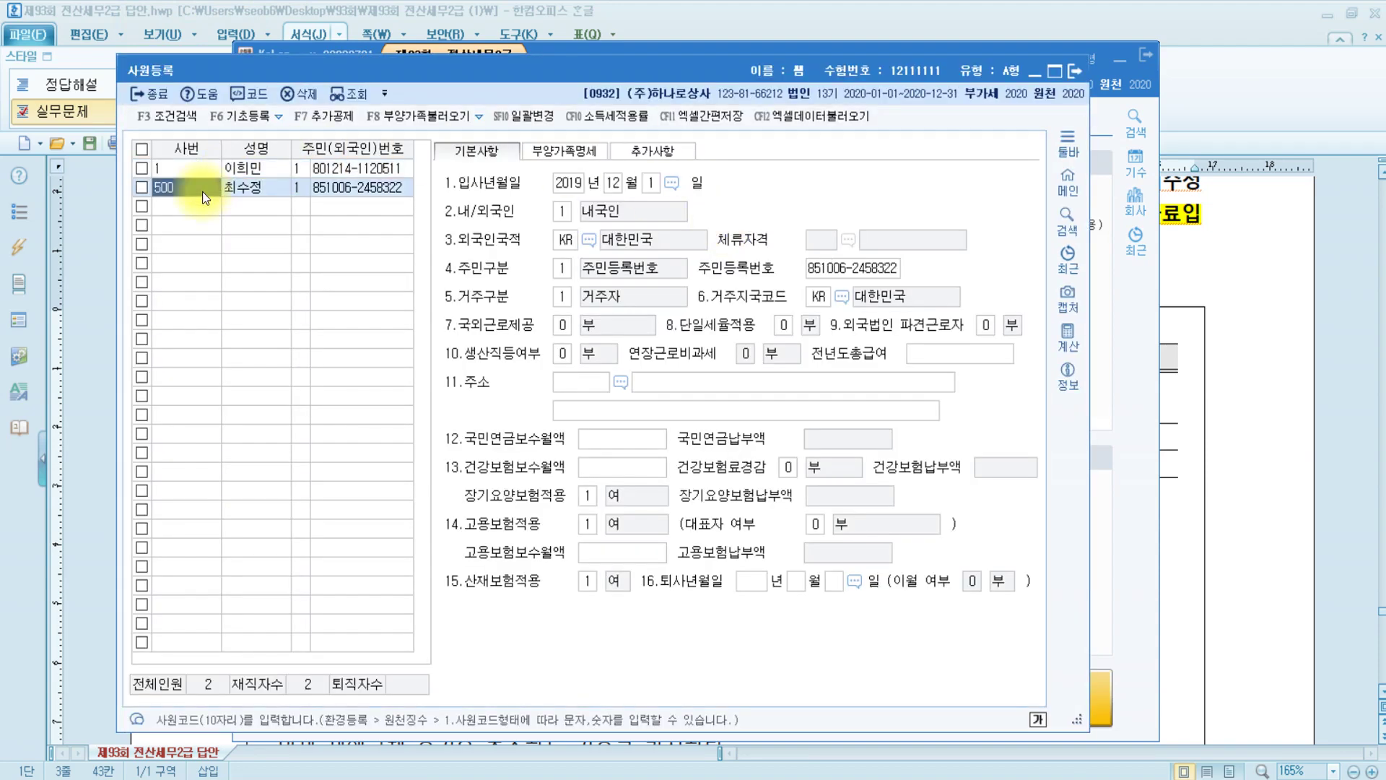
pyautogui.click(539, 149)
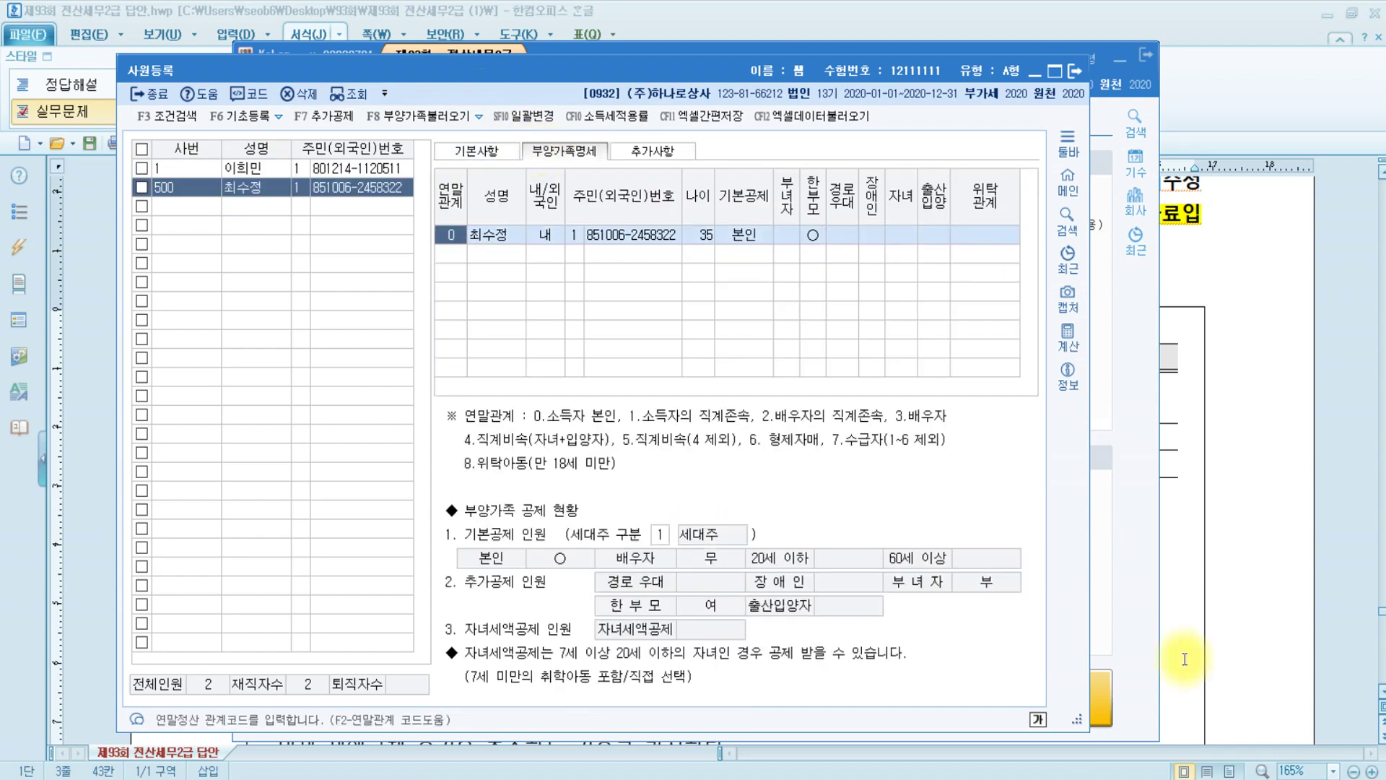
pyautogui.moveTo(1075, 719); pyautogui.dragTo(1243, 721)
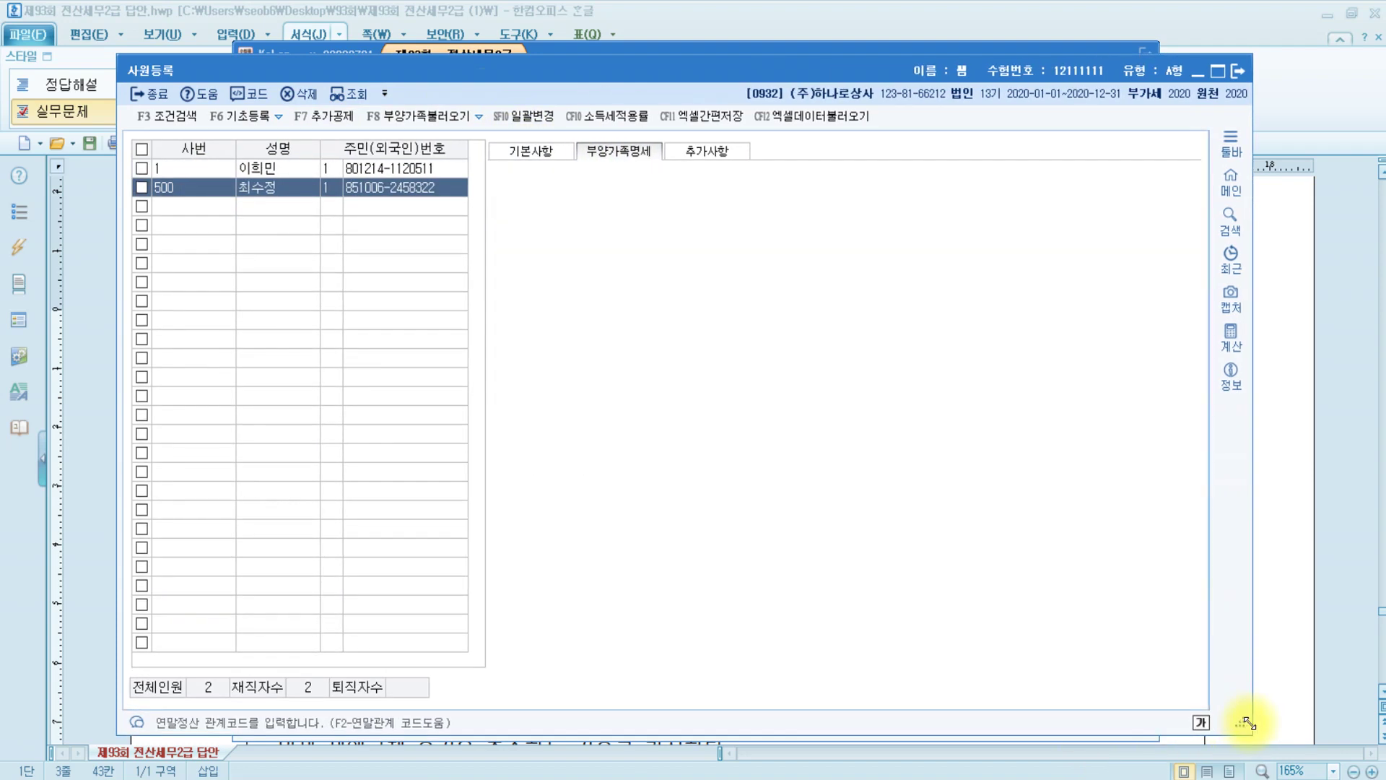
pyautogui.click(510, 261)
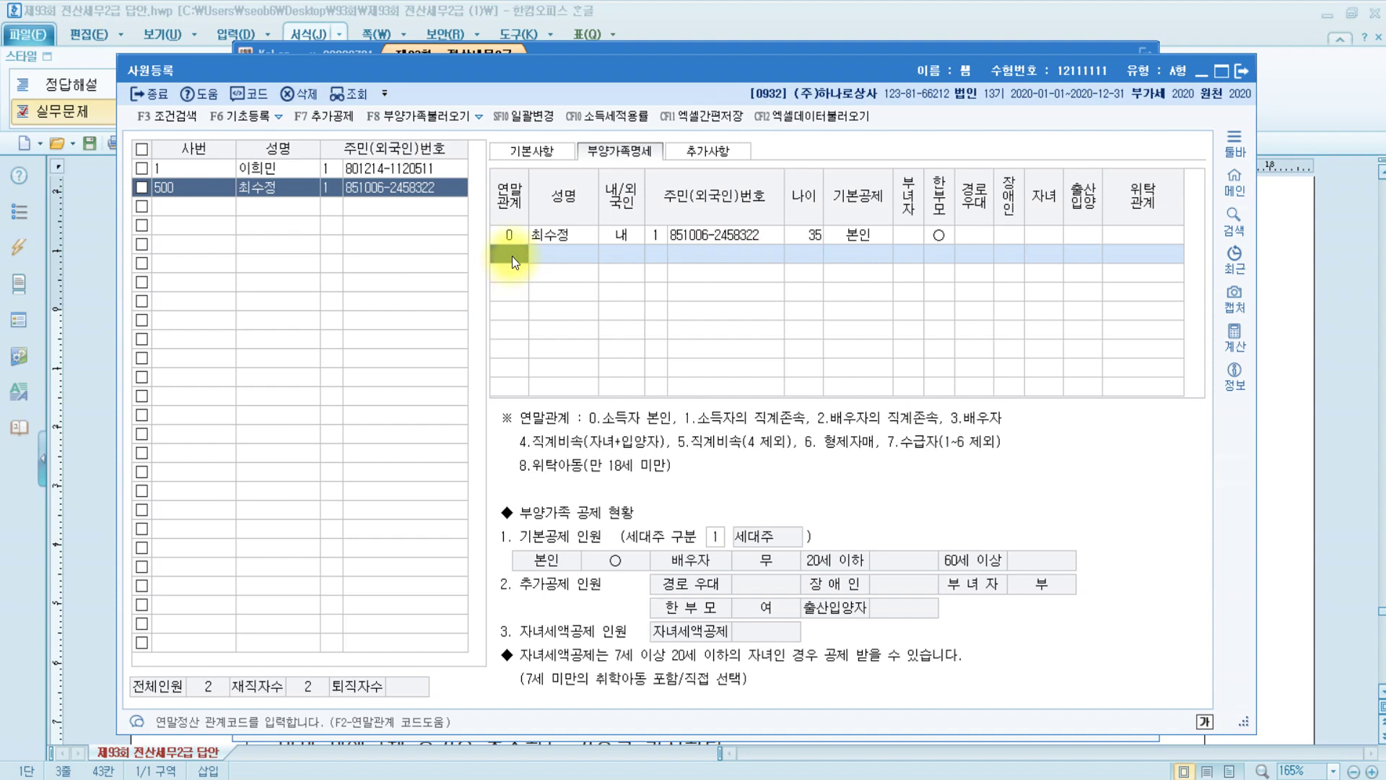
# Add the parent as relation 1, domestic, with name and resident number, 기본공제 부
pyautogui.write('1')
pyautogui.press('Return')
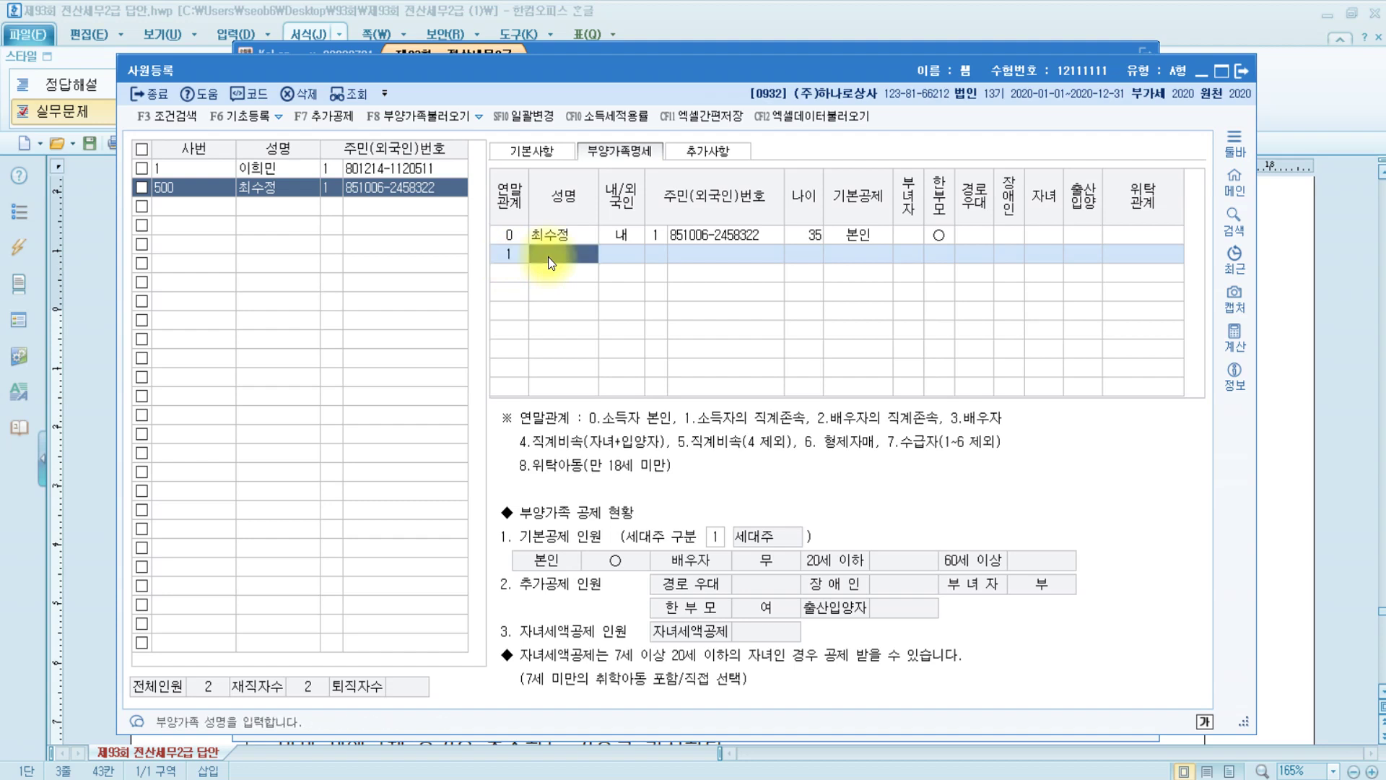
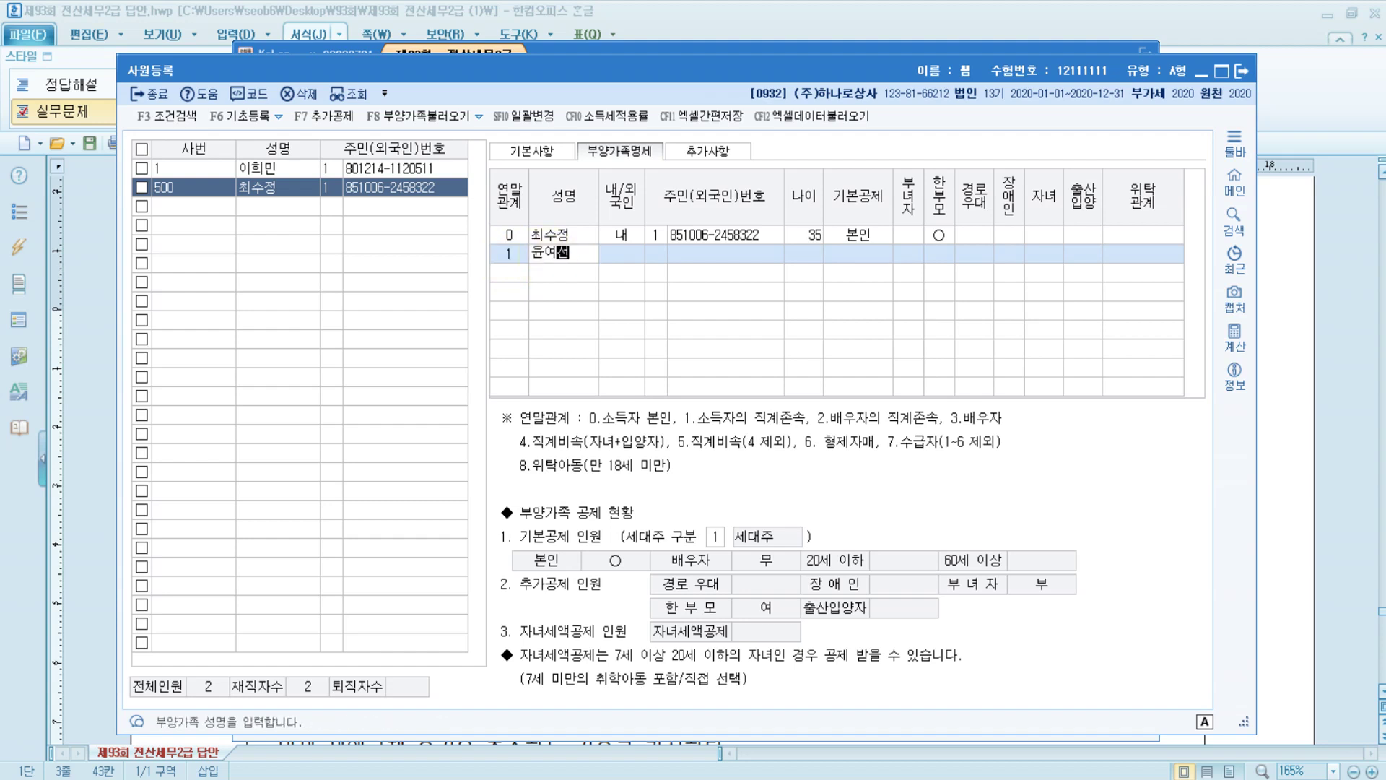
pyautogui.press('Return')
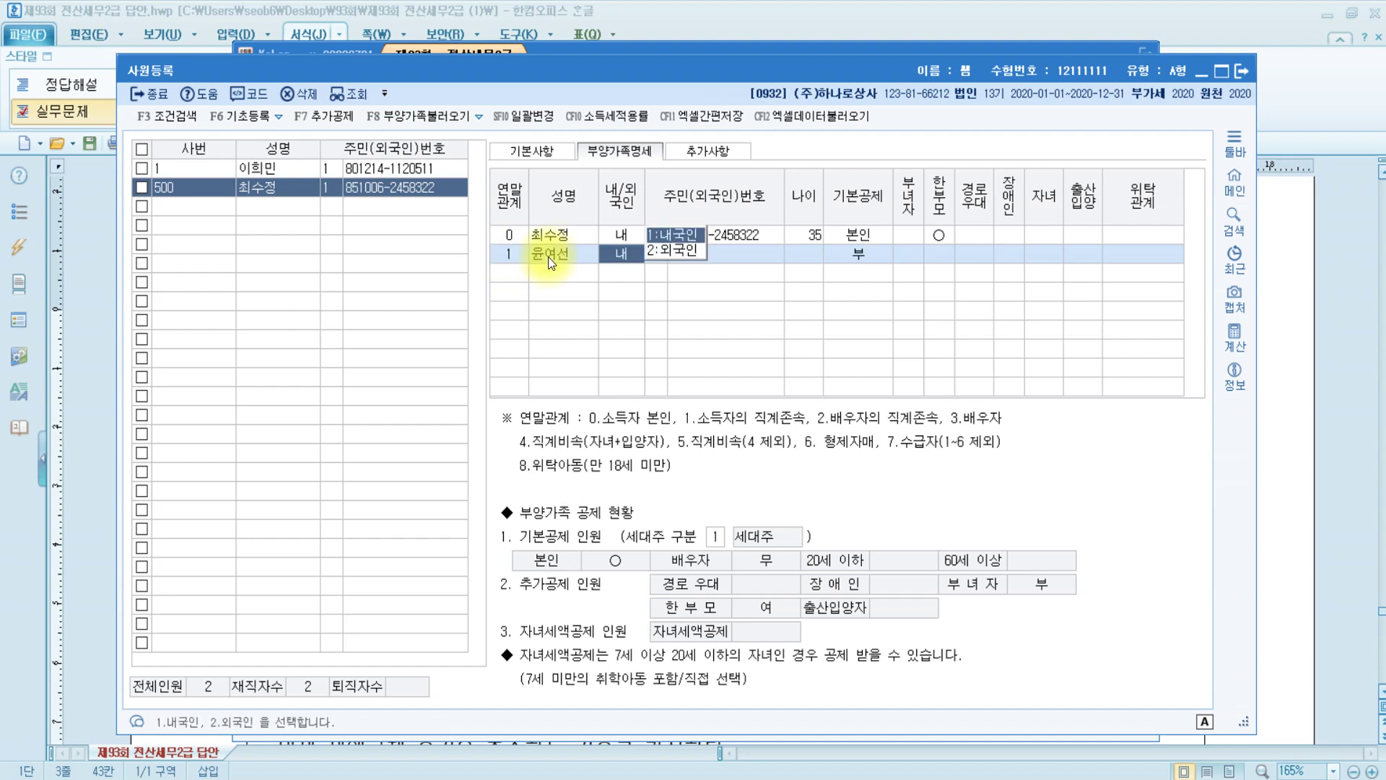
pyautogui.press('Return')
pyautogui.press('Return')
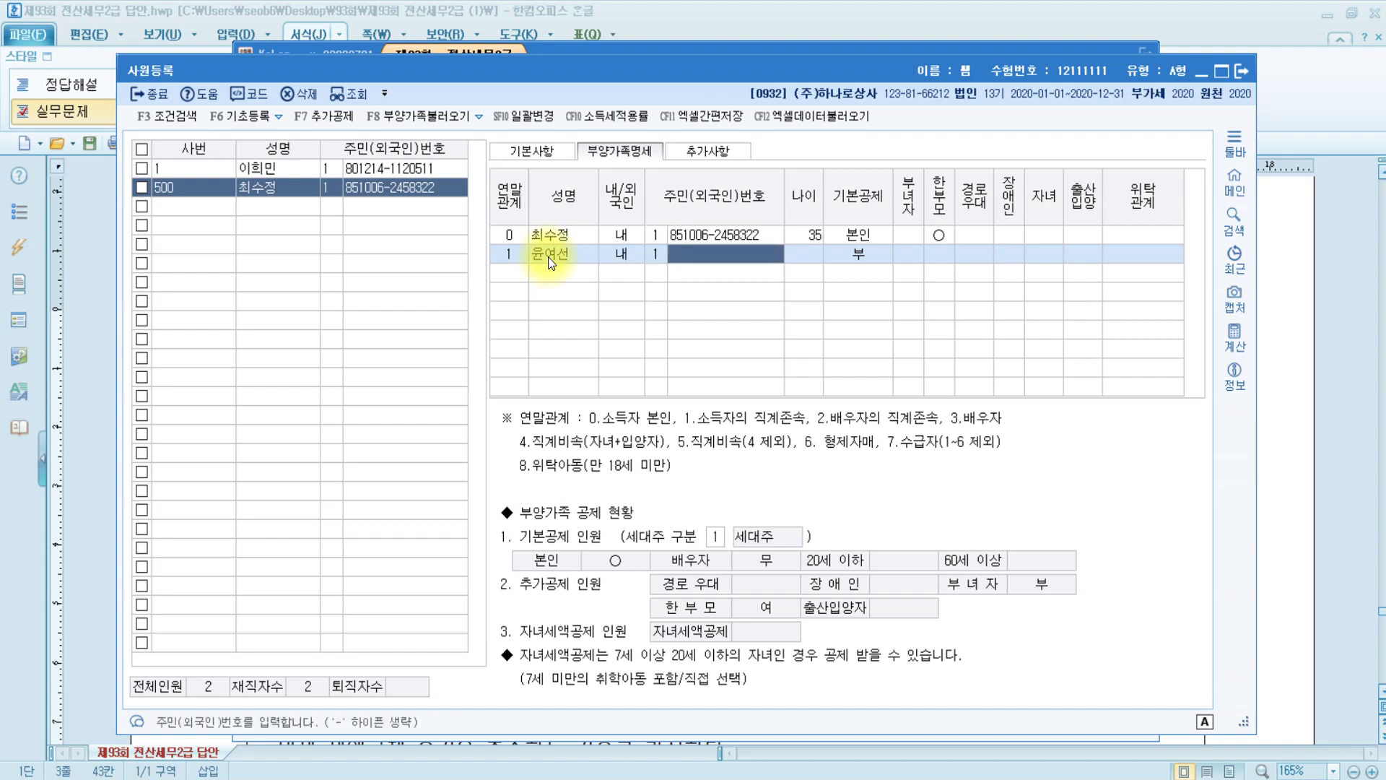
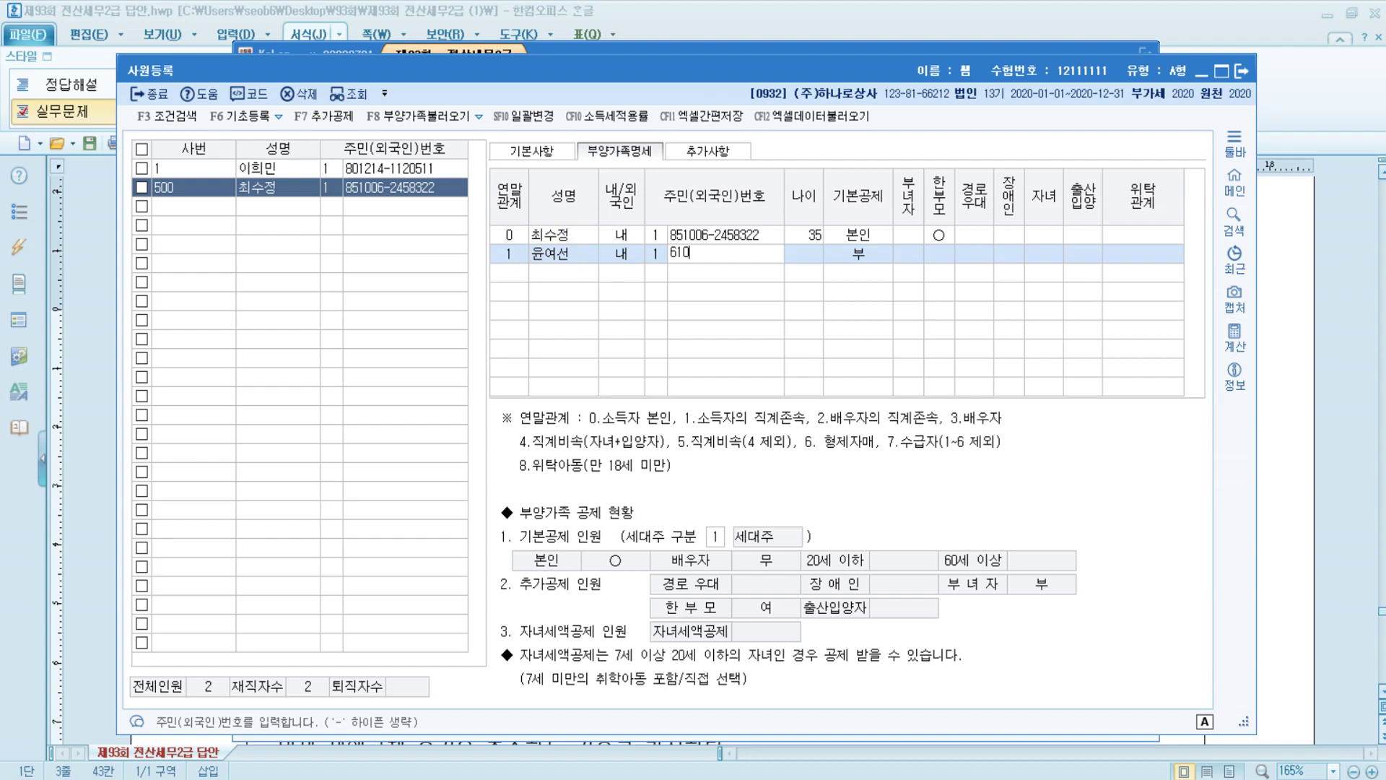
pyautogui.press('Return')
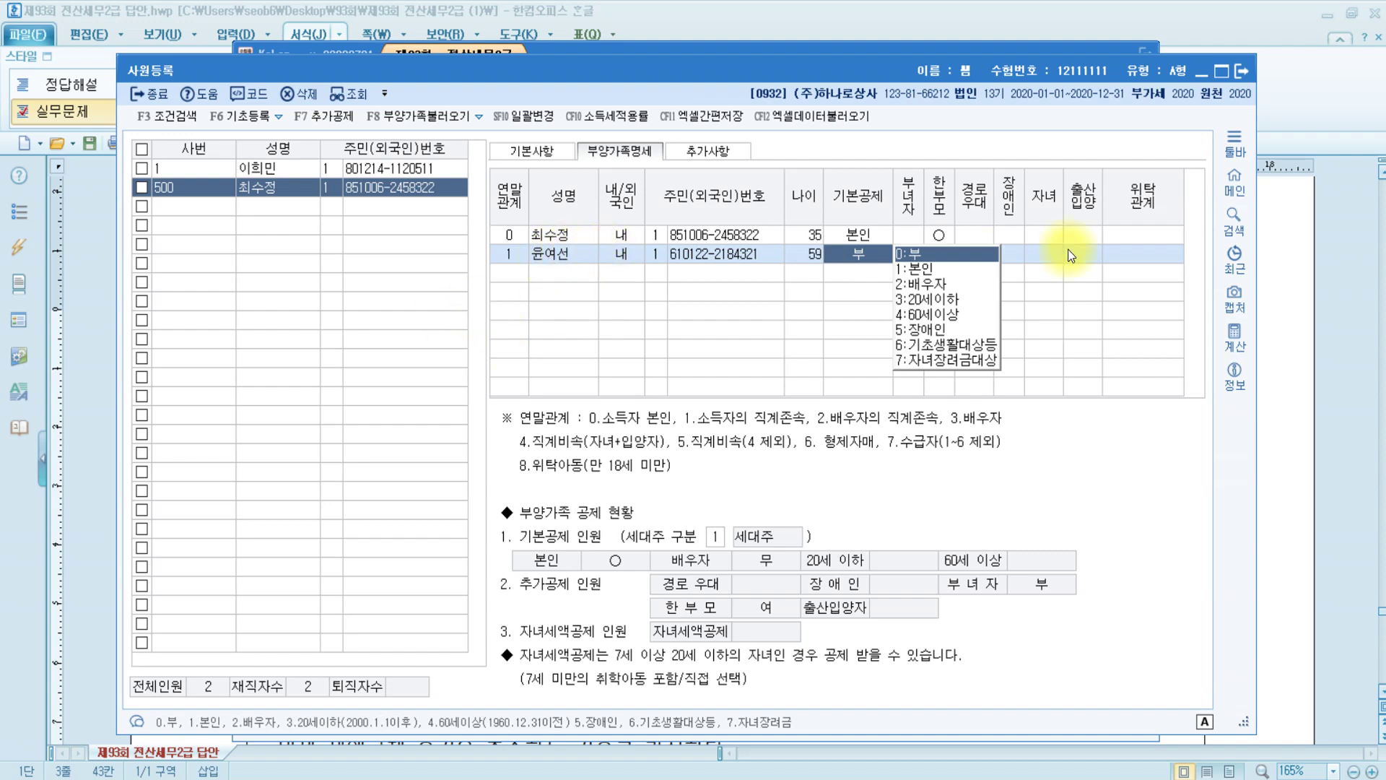
pyautogui.click(916, 253)
# Add the child as relation 4 with name and resident number, 기본공제 부
pyautogui.click(509, 276)
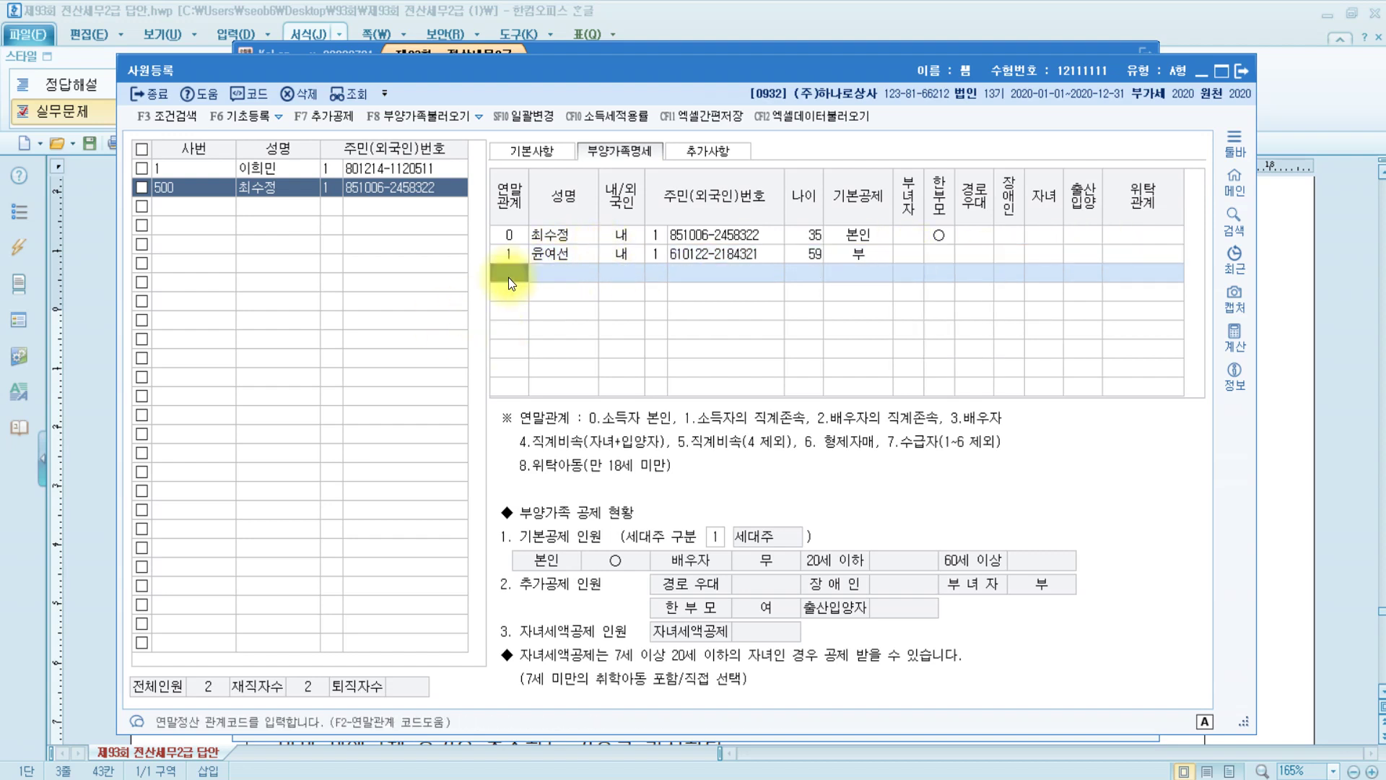
pyautogui.write('4')
pyautogui.press('Return')
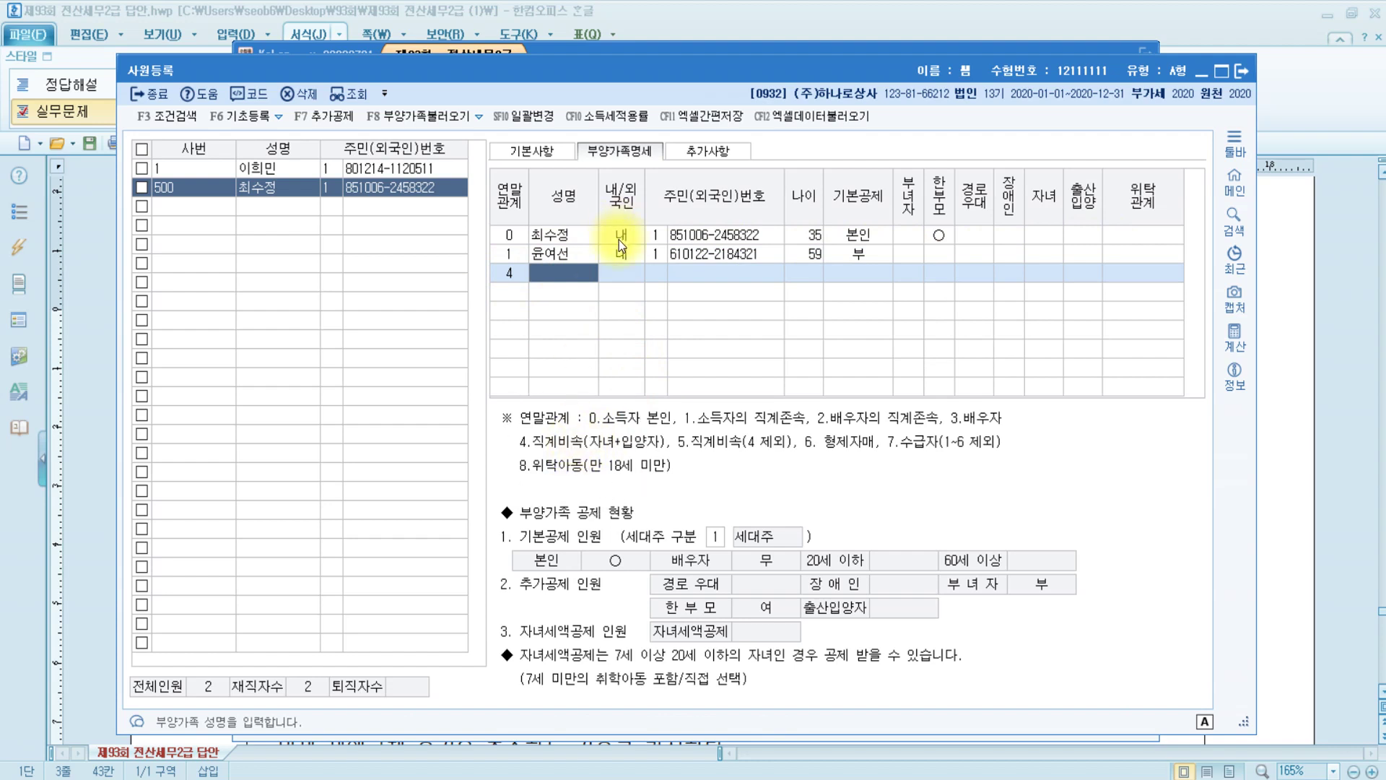
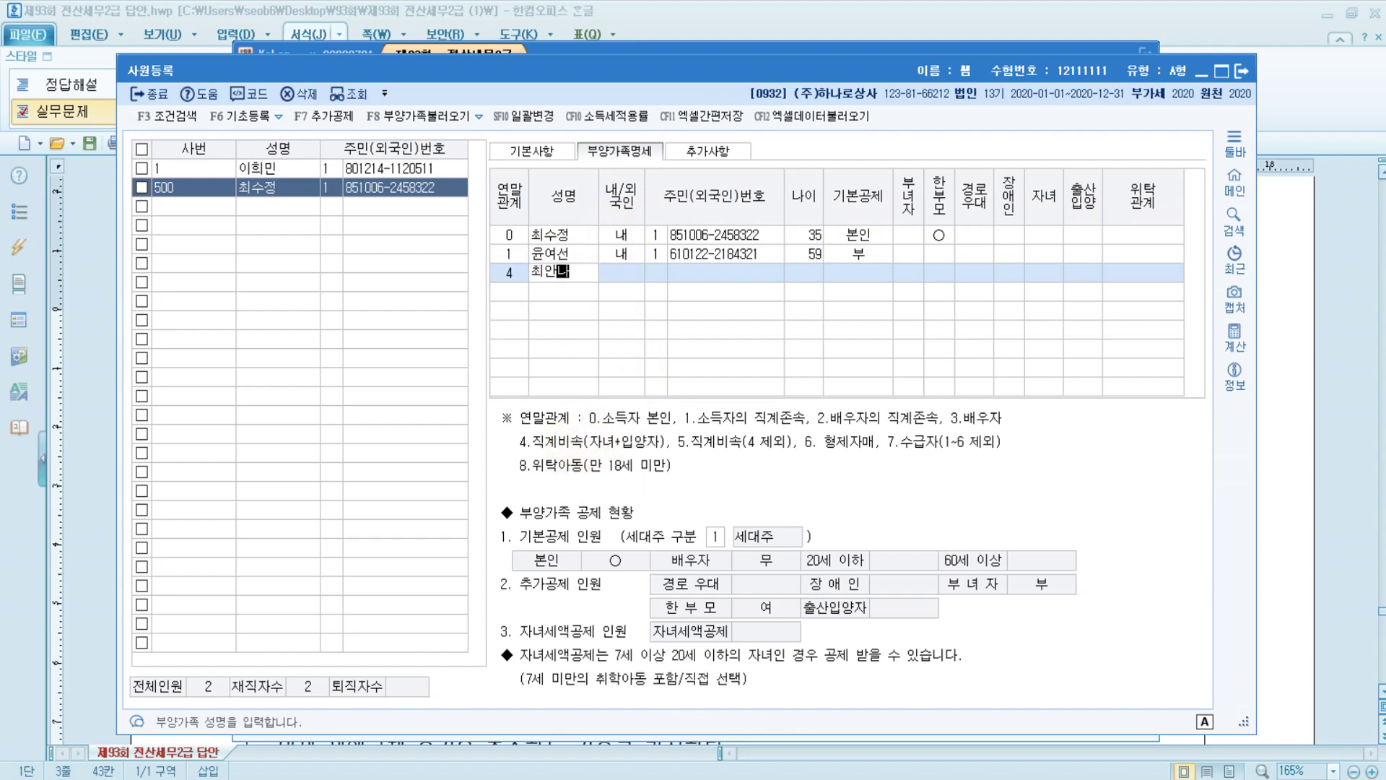
pyautogui.press('Return')
pyautogui.press('Return')
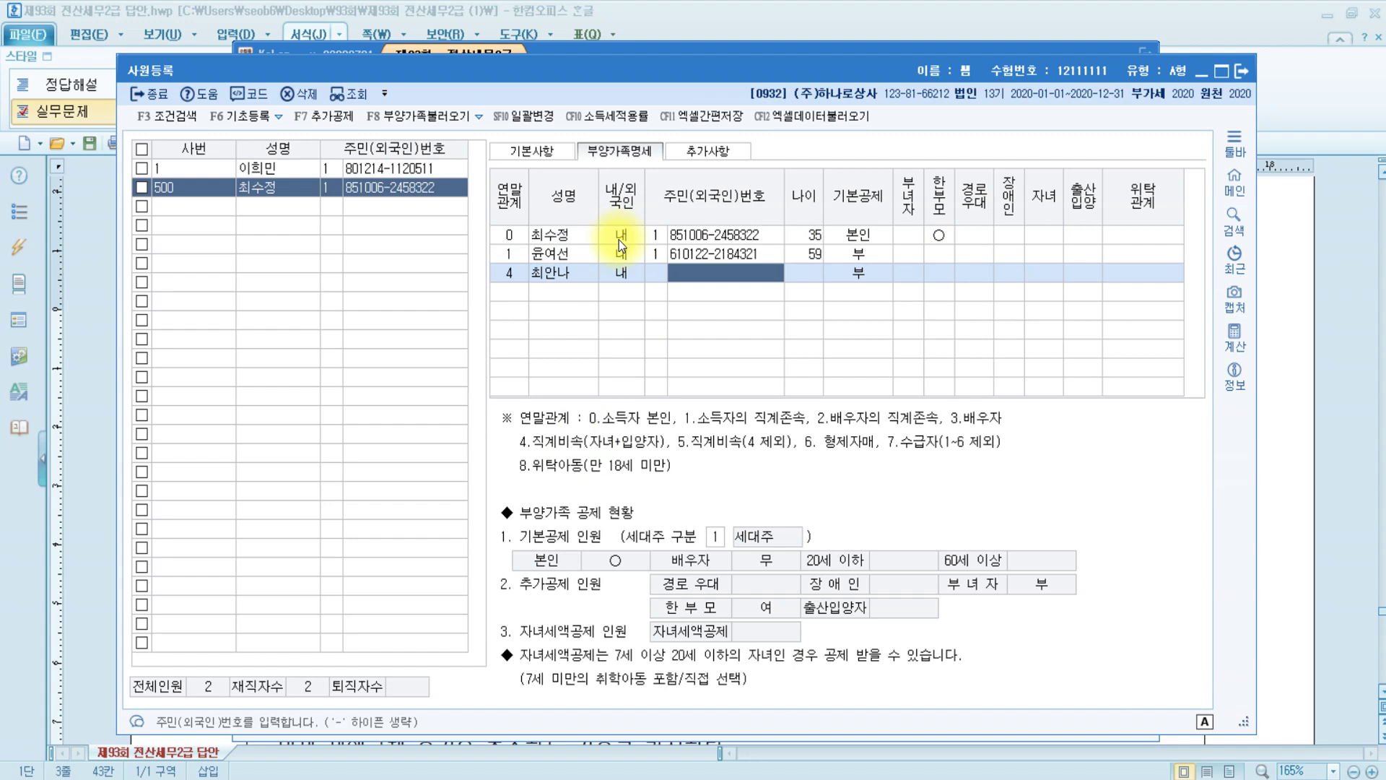
pyautogui.press('Left')
pyautogui.write('1')
pyautogui.press('Return')
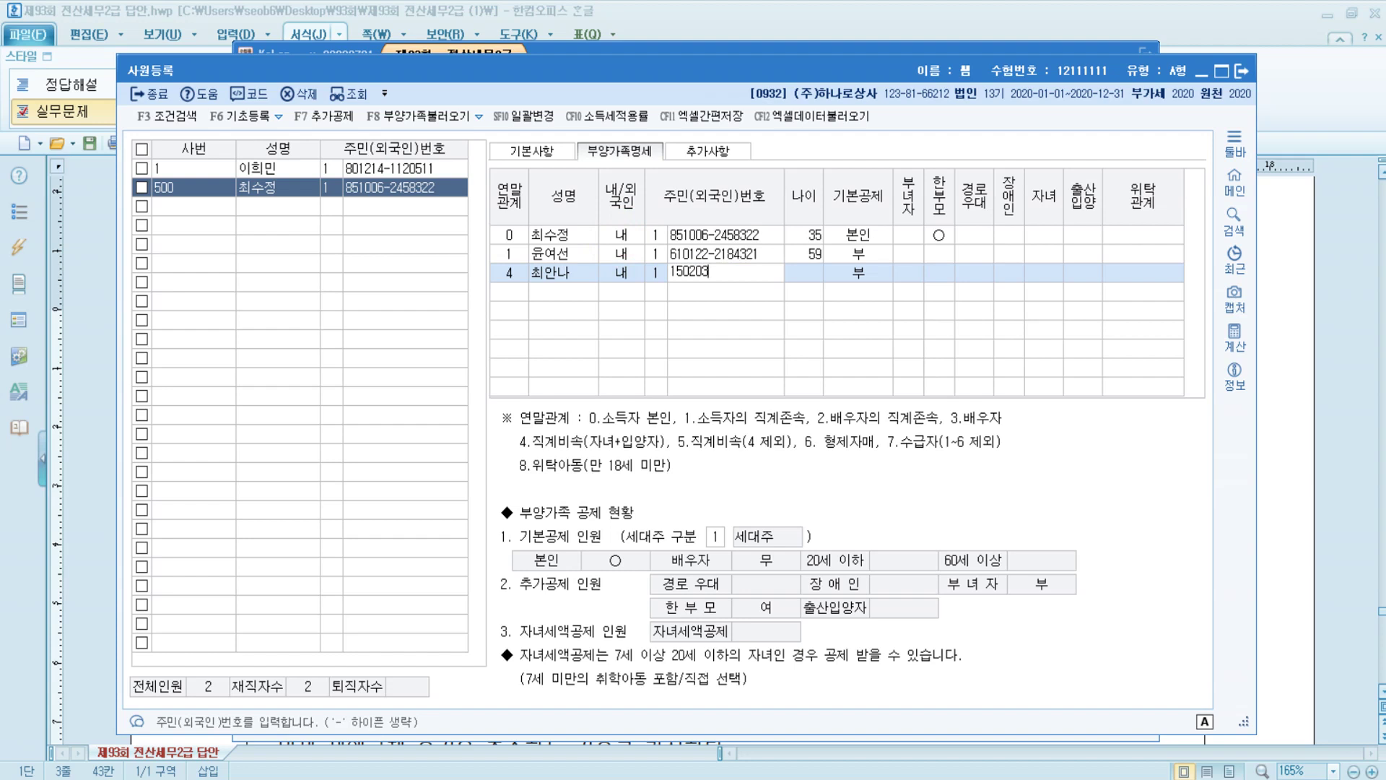
pyautogui.write('0')
pyautogui.press('Return')
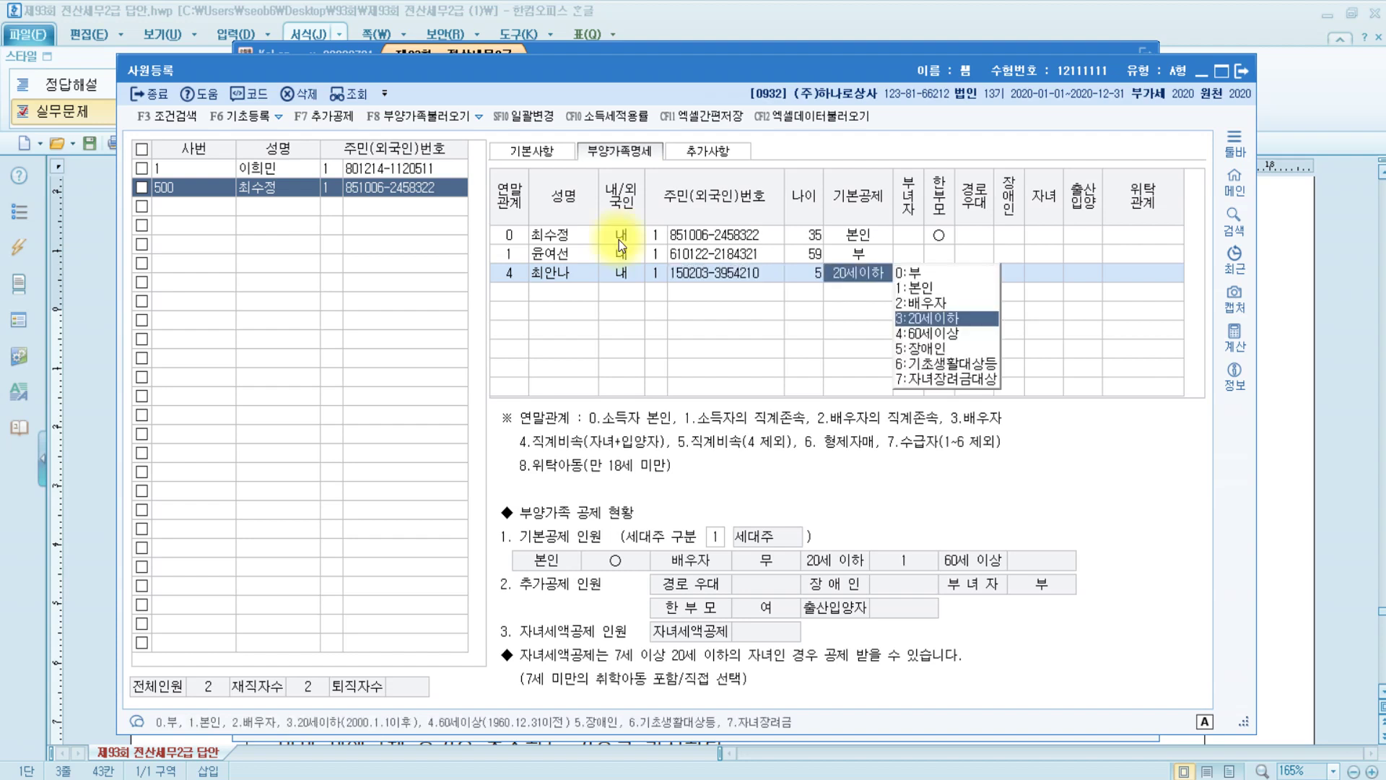
pyautogui.click(914, 271)
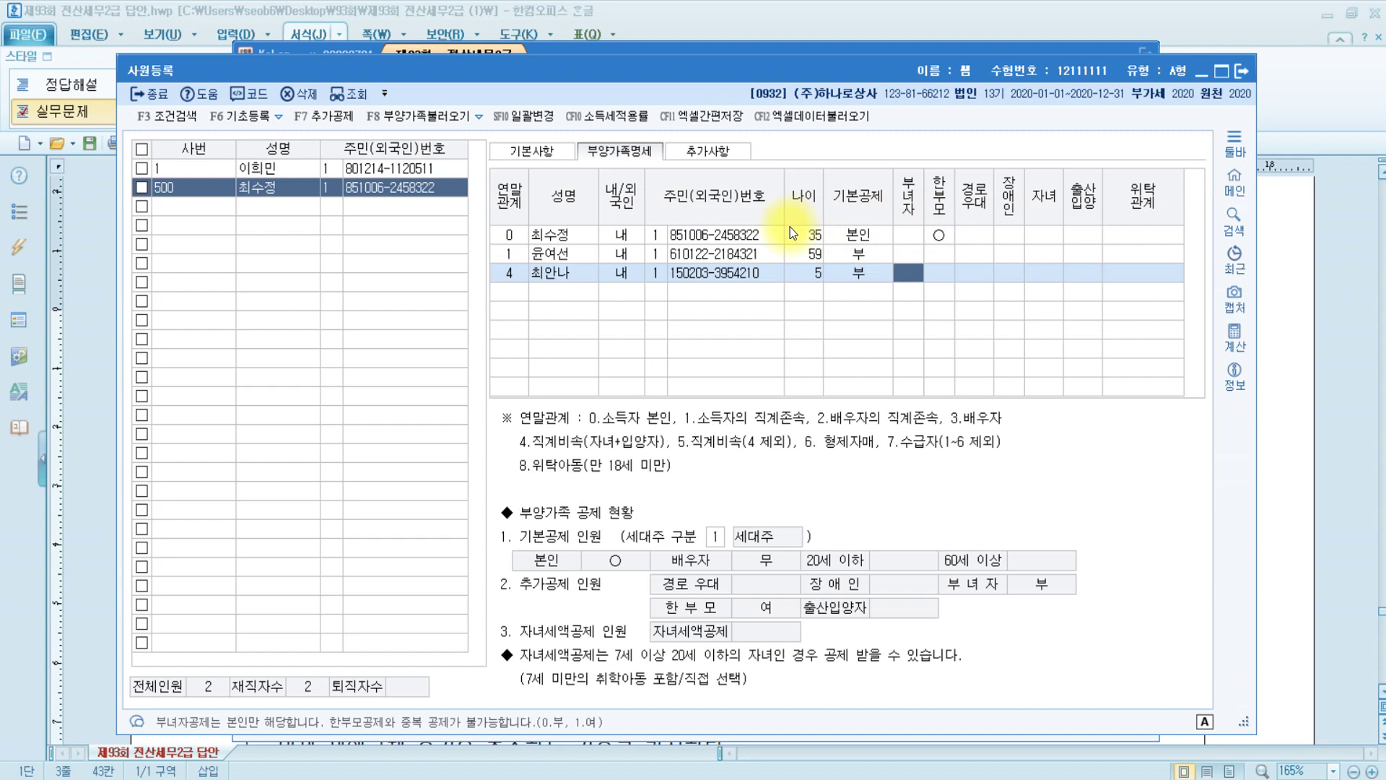
# Set the employee's own 한부모 field to 0
pyautogui.click(940, 236)
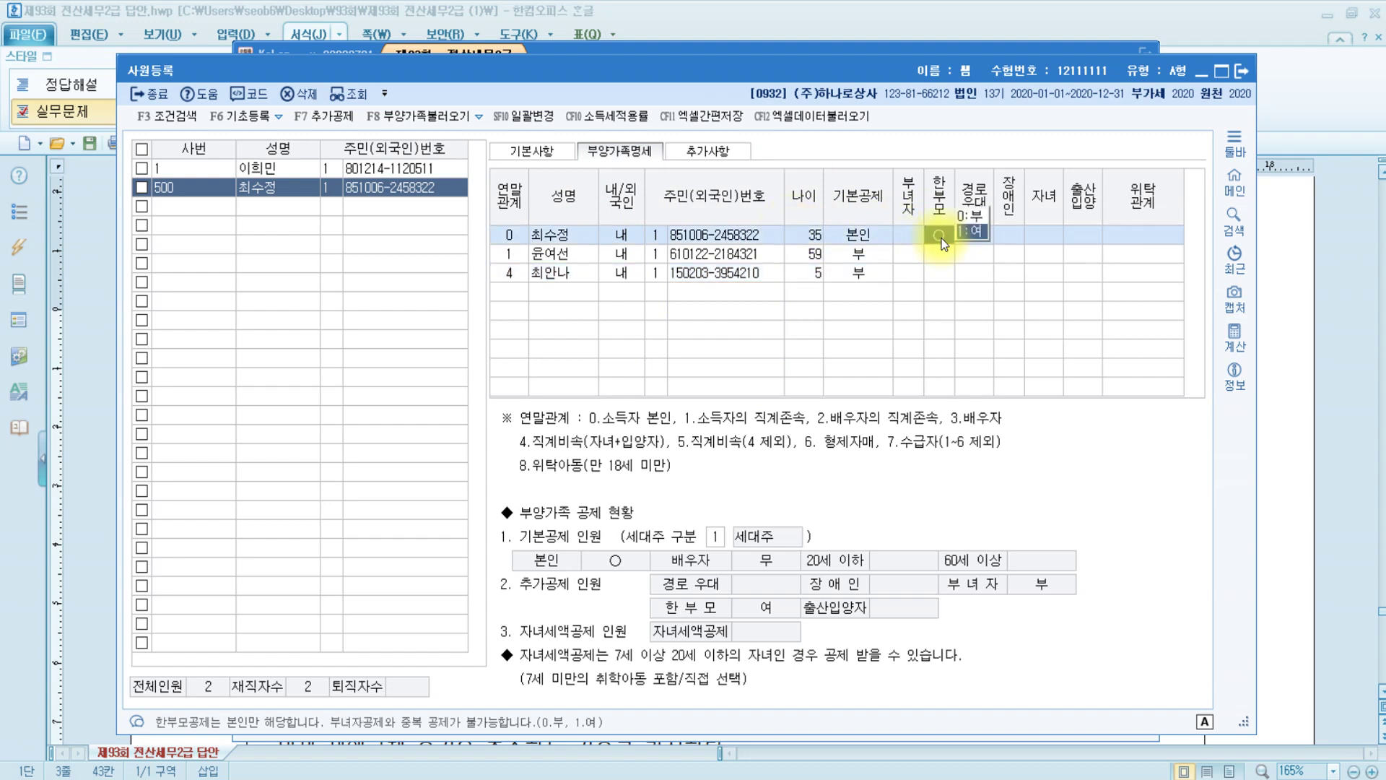
pyautogui.write('0')
pyautogui.press('Return')
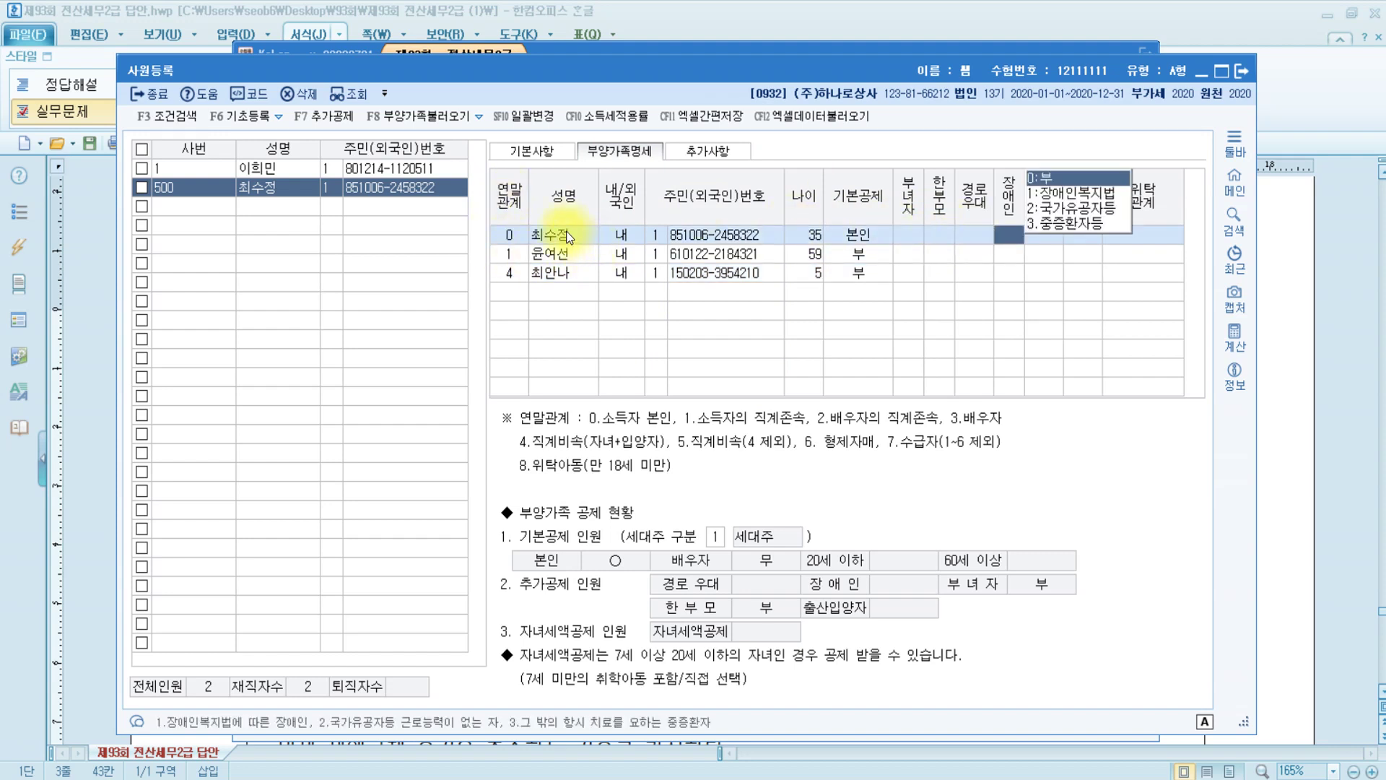
# Review the employee's 장애인, 부녀자 and 위탁관계 fields, leaving them unchanged
pyautogui.click(569, 236)
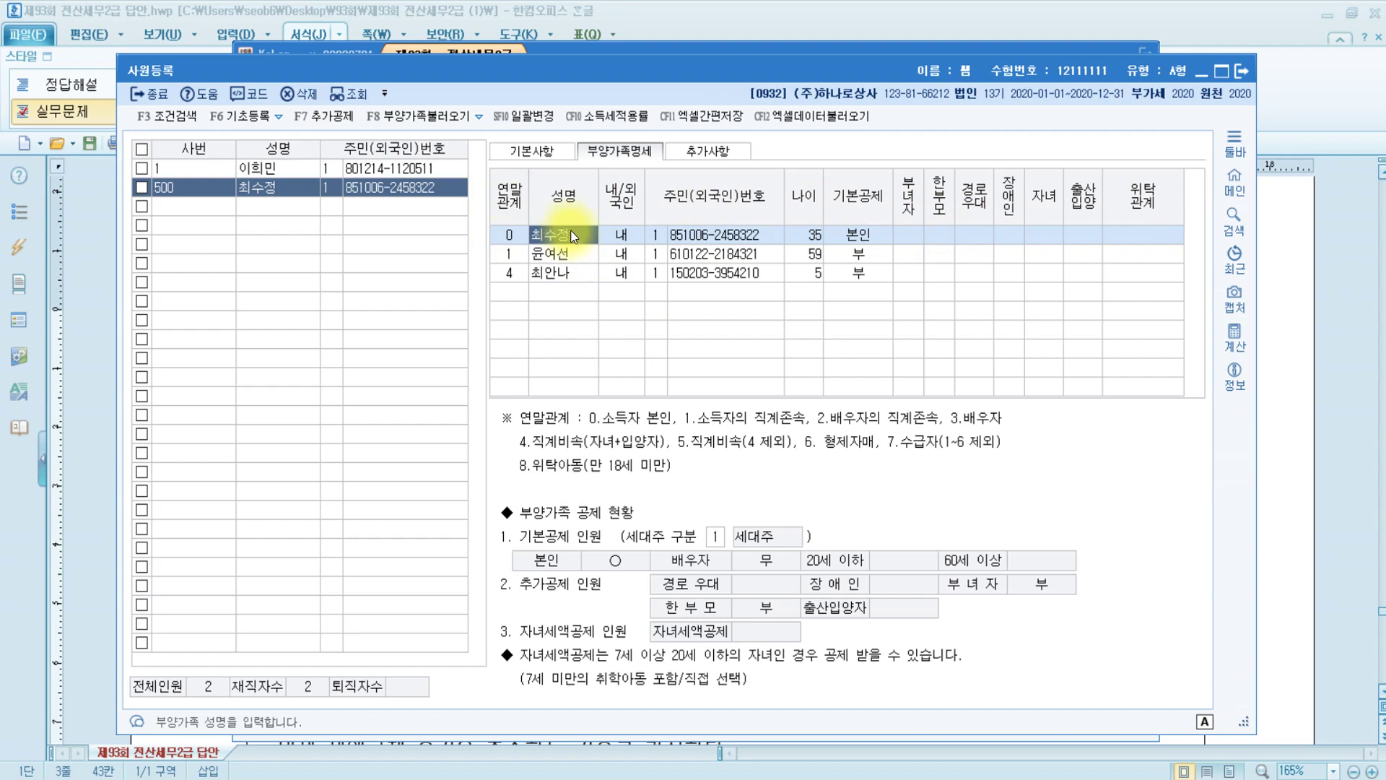
pyautogui.click(904, 237)
pyautogui.click(1148, 238)
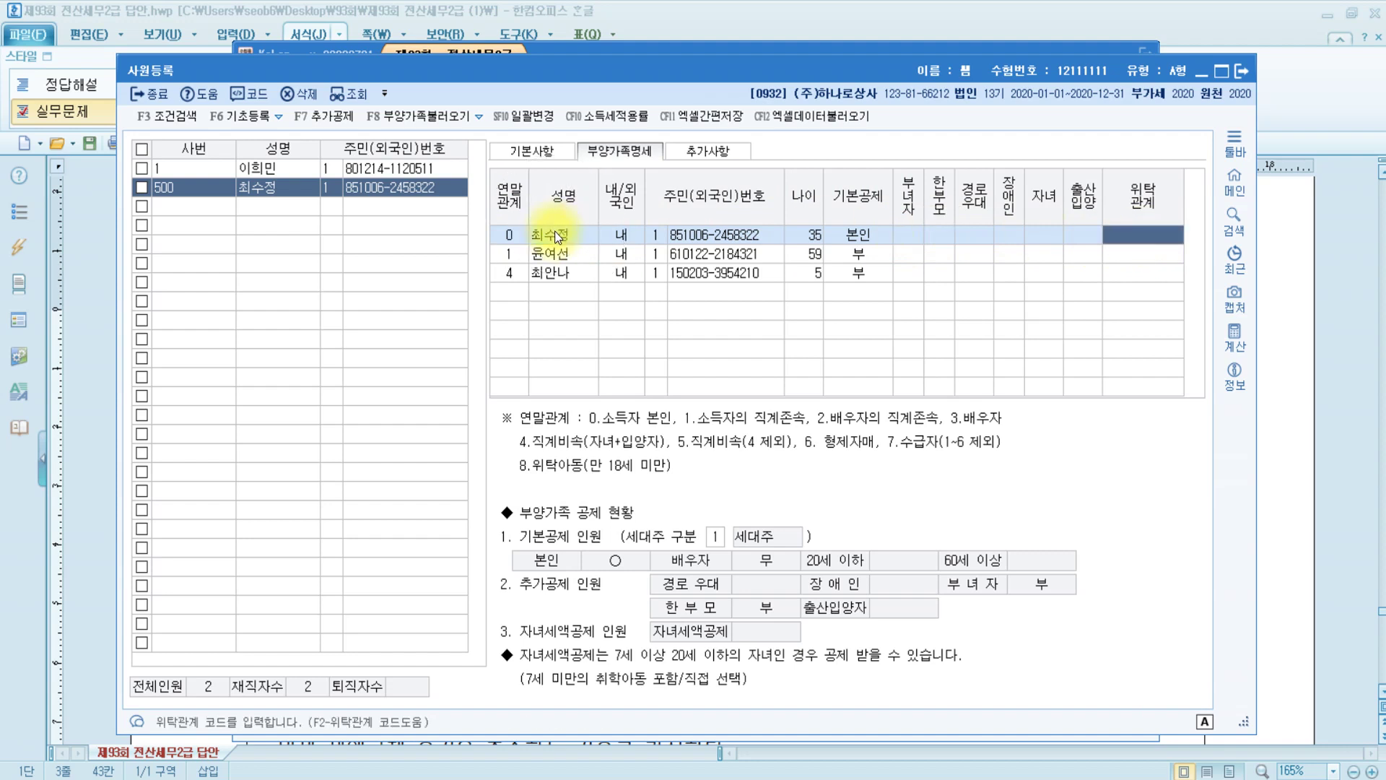
pyautogui.click(913, 240)
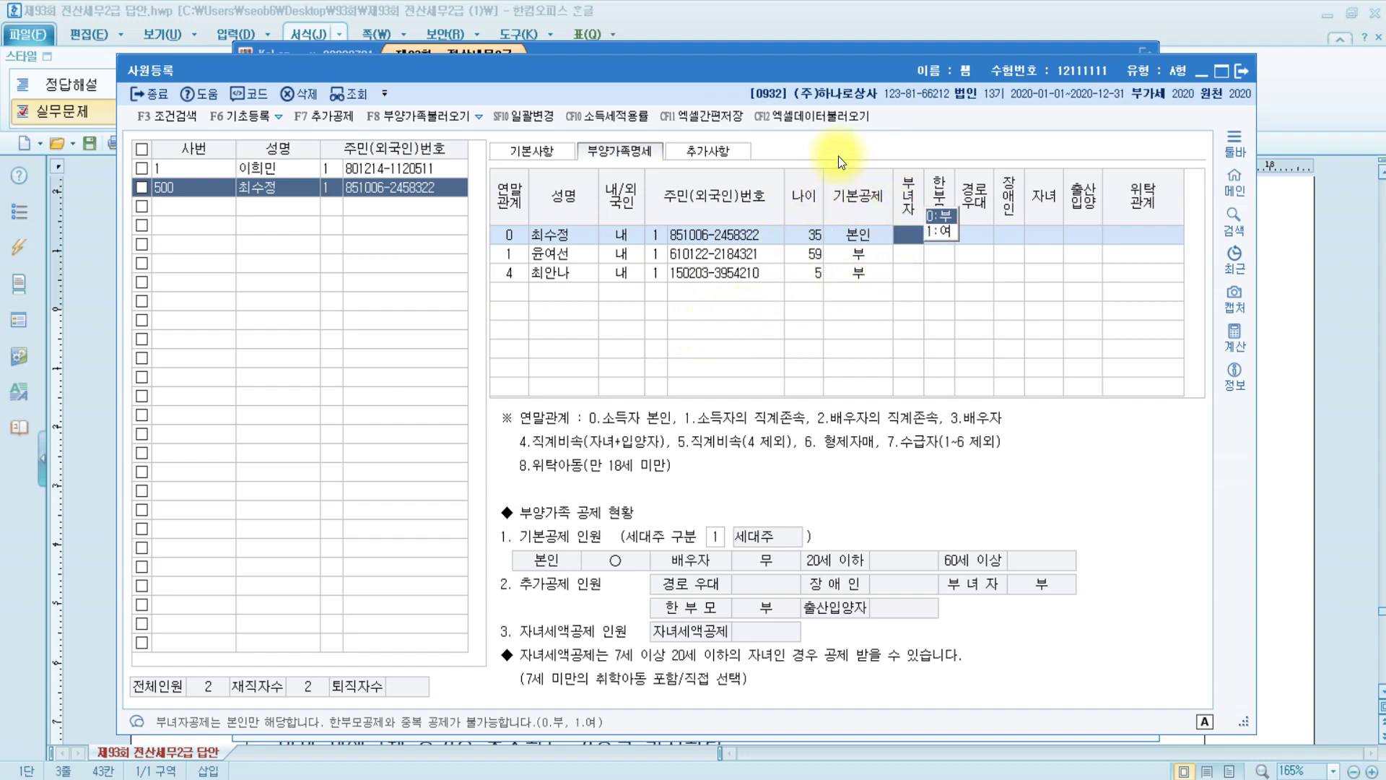
pyautogui.click(560, 270)
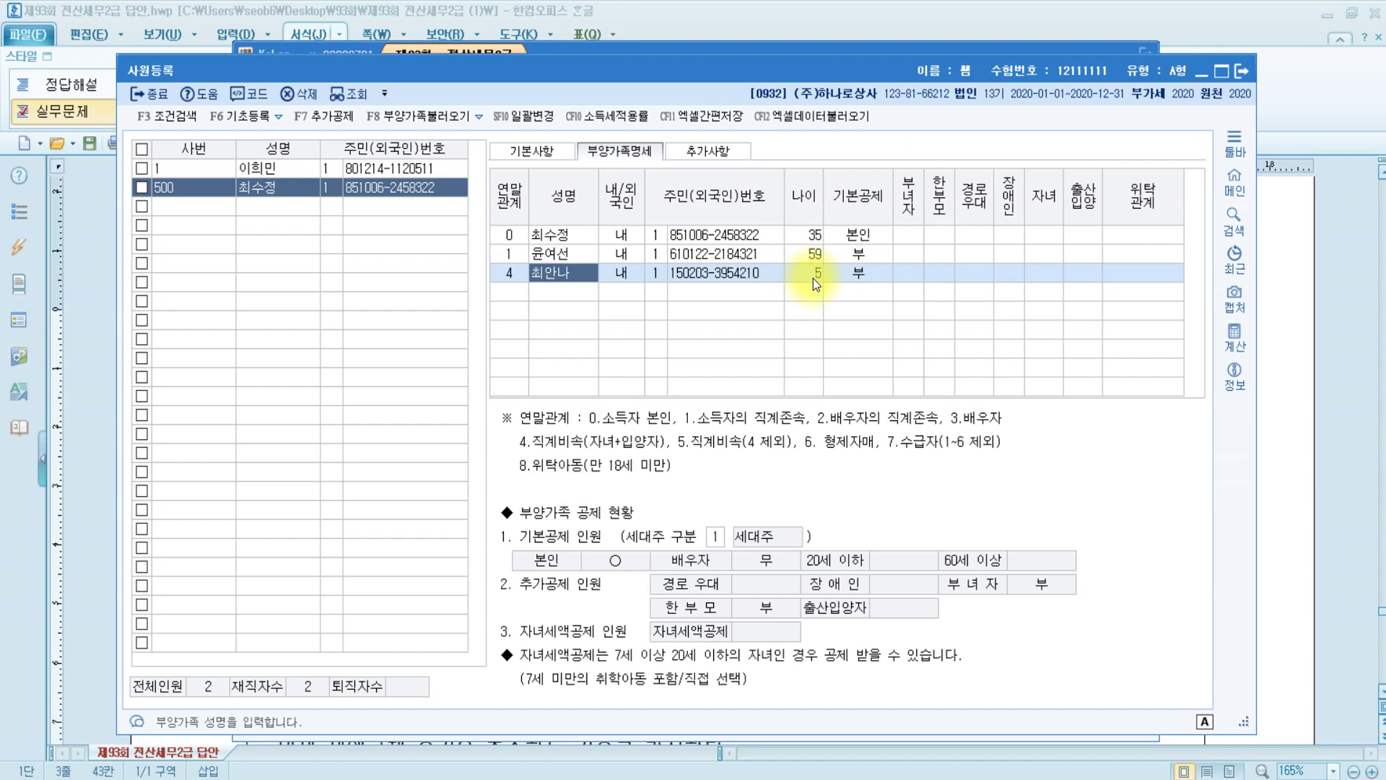
pyautogui.click(908, 235)
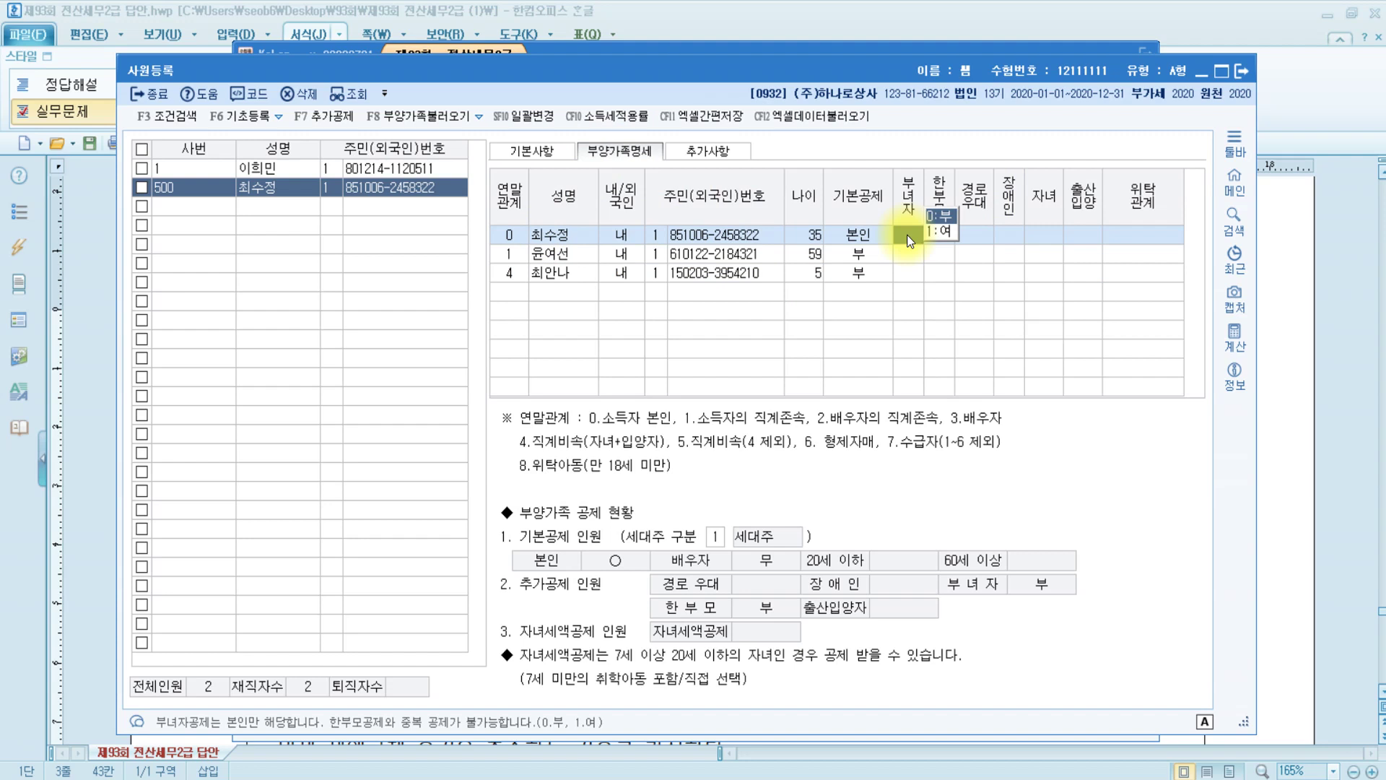
# After reviewing the row 0 options, set the employee's 한부모 deduction to 1:여
pyautogui.click(1072, 235)
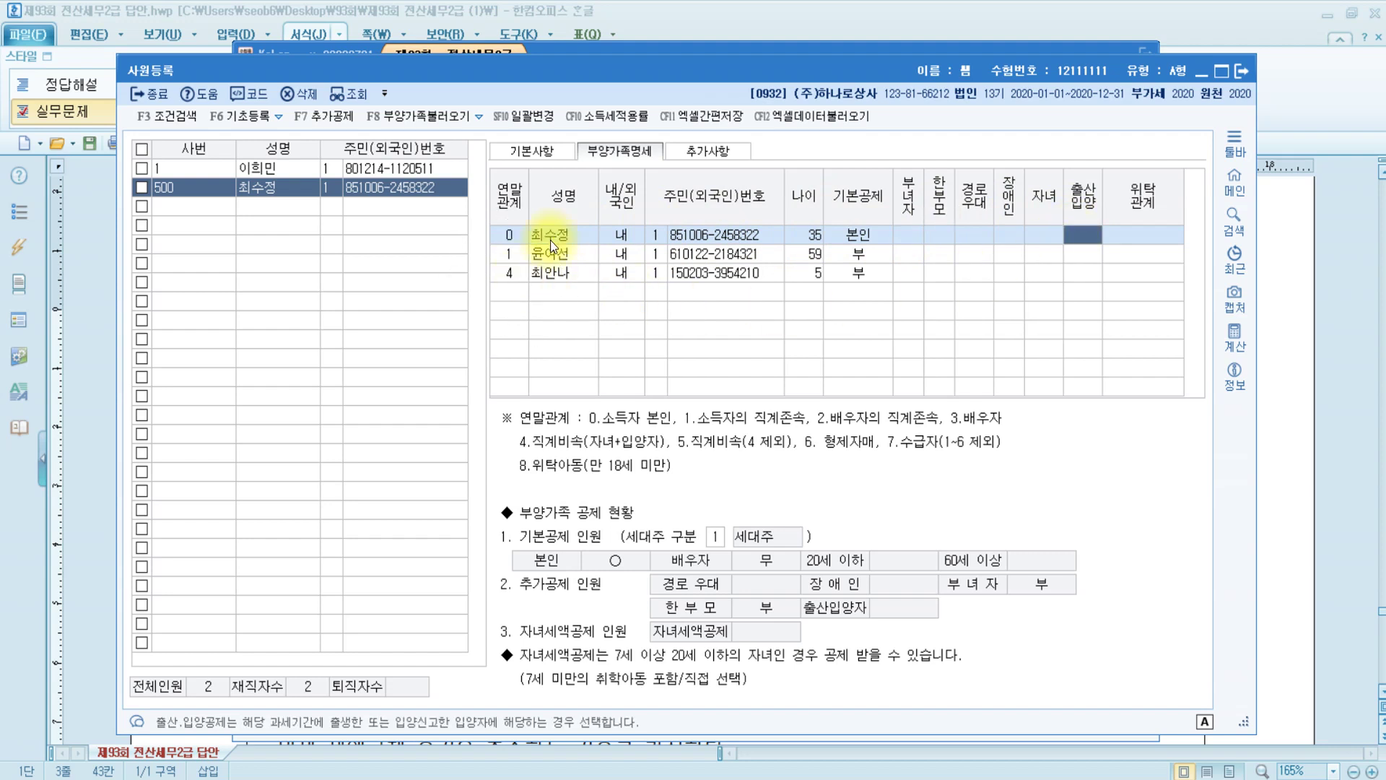
pyautogui.click(937, 237)
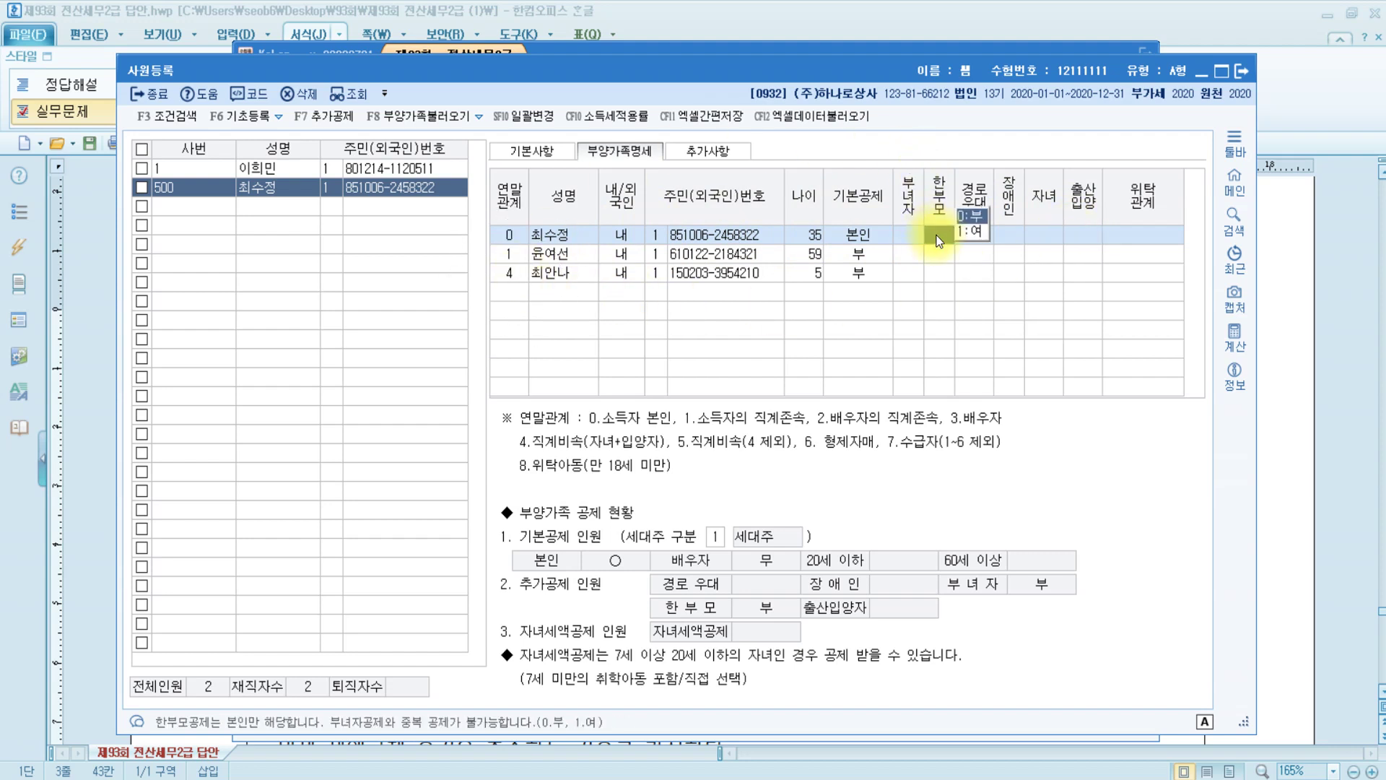
pyautogui.click(911, 237)
pyautogui.click(1001, 234)
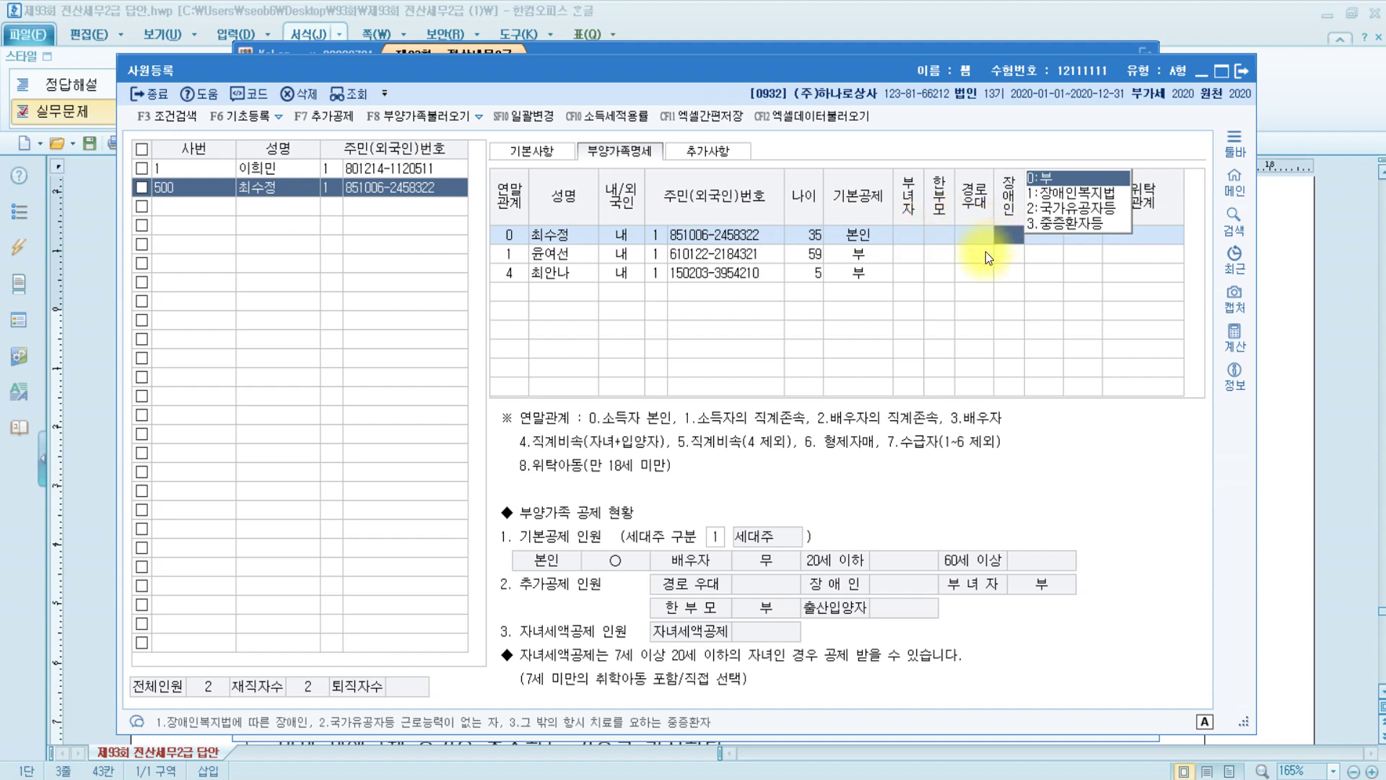
pyautogui.click(939, 237)
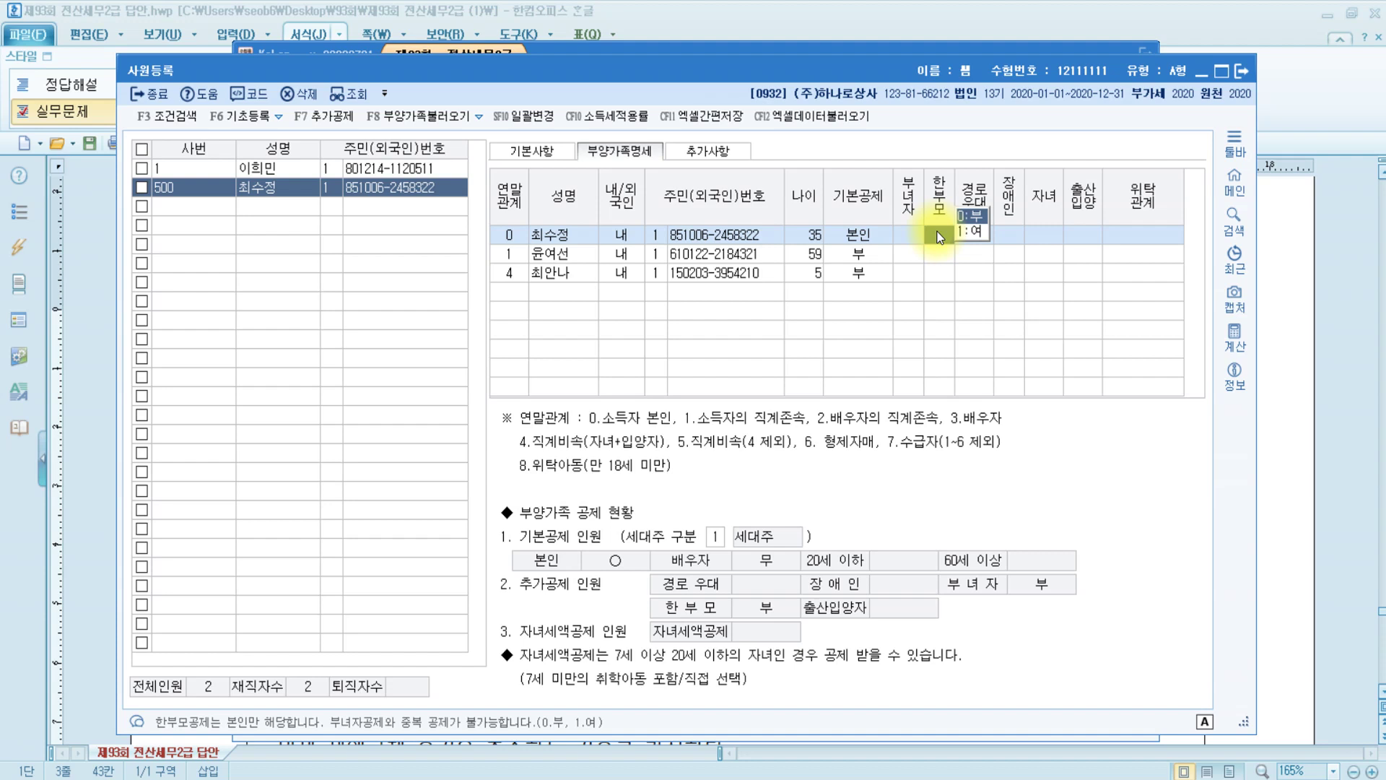
pyautogui.click(962, 229)
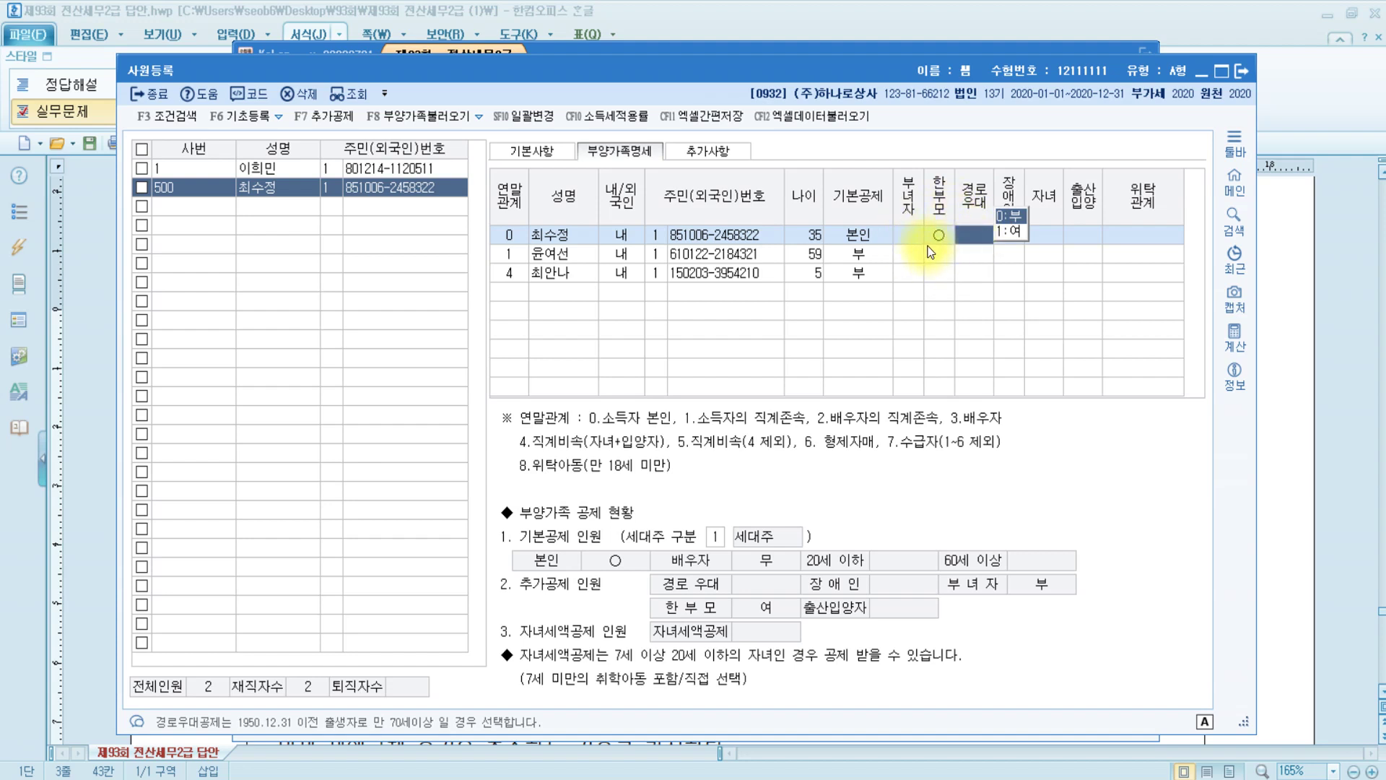
# Bring up the 추가공제 reference PDF in Edge
pyautogui.click(942, 238)
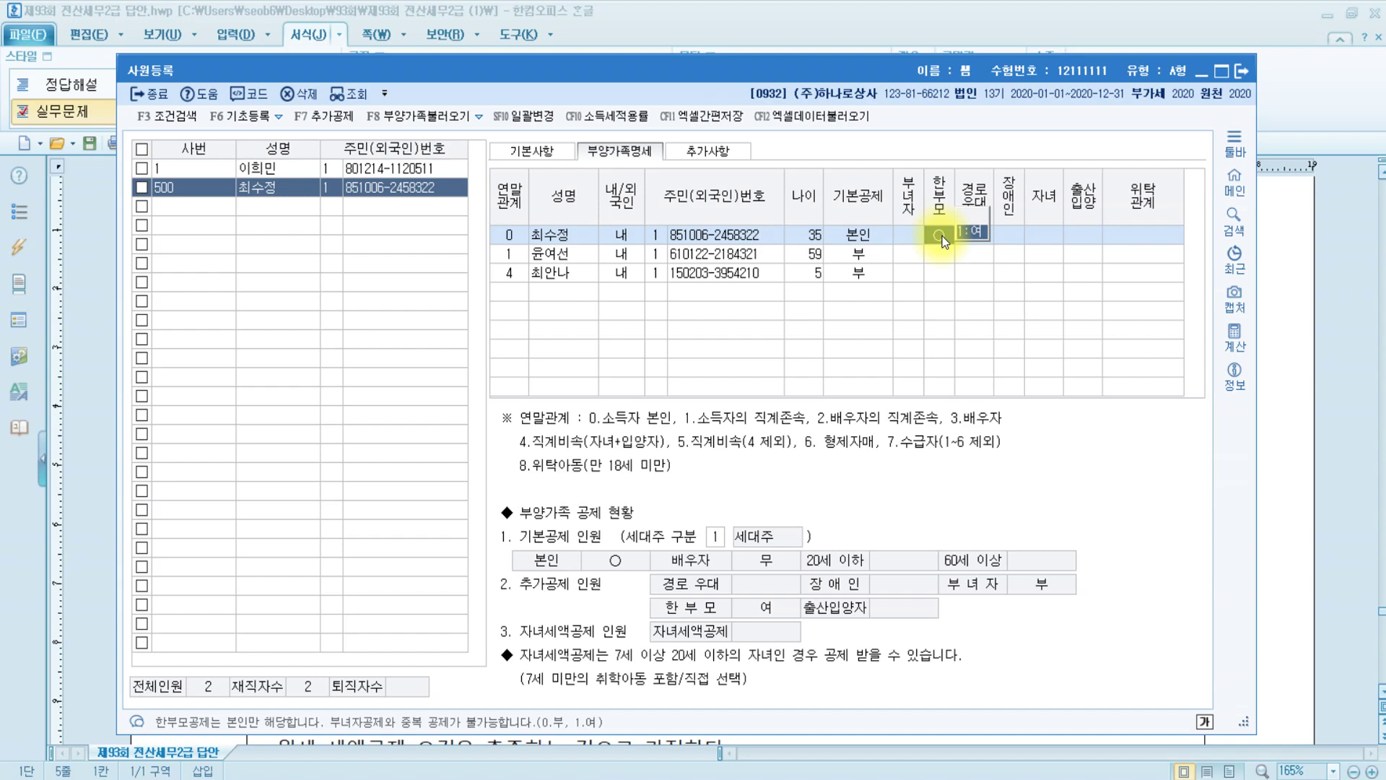
pyautogui.click(1300, 432)
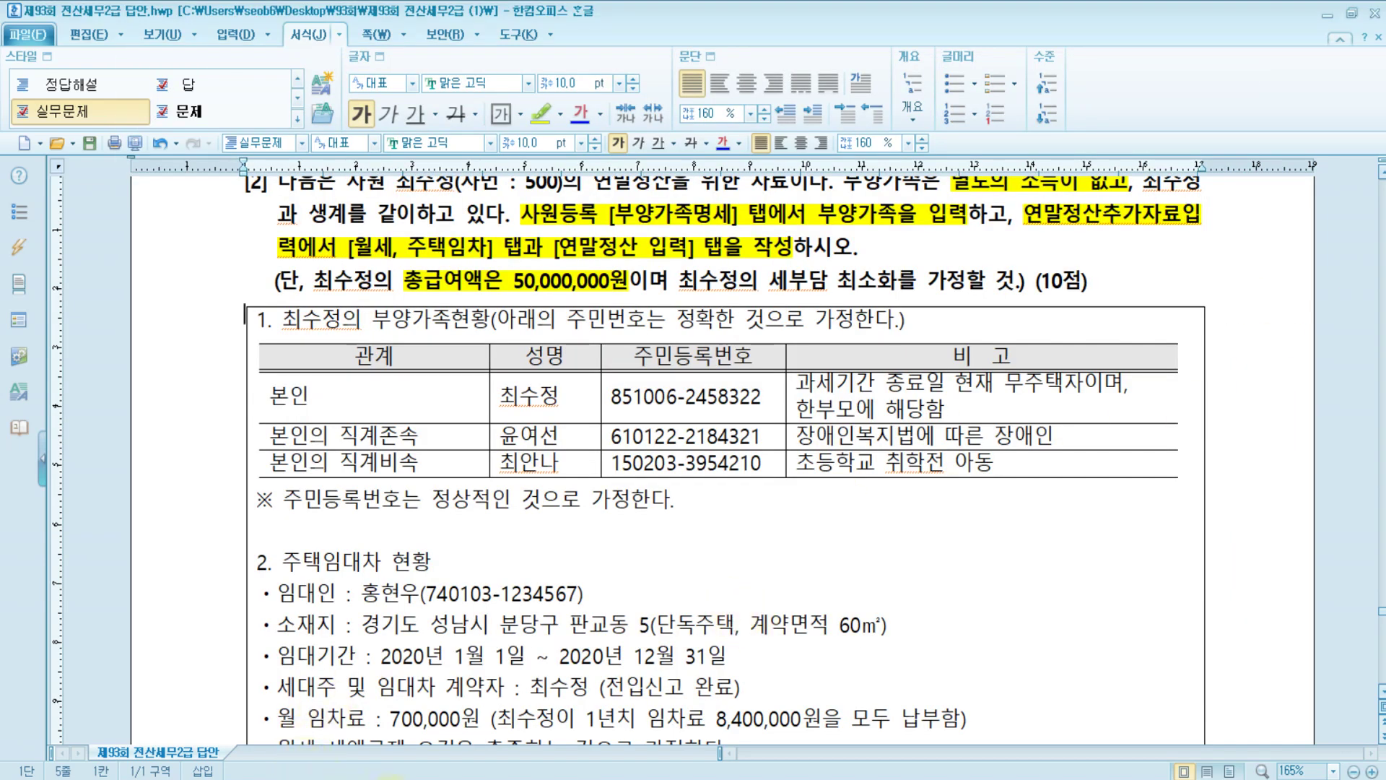
pyautogui.hotkey('alt', 'Tab')
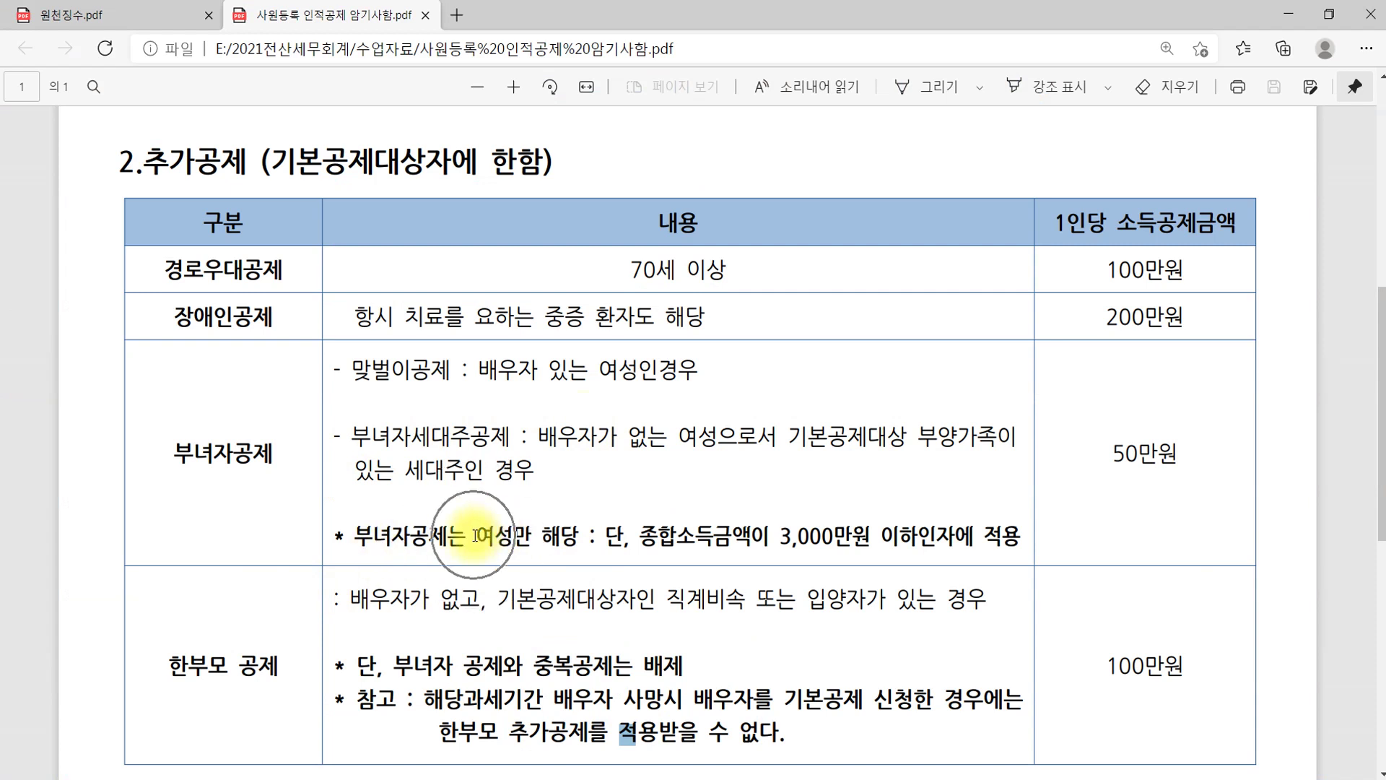
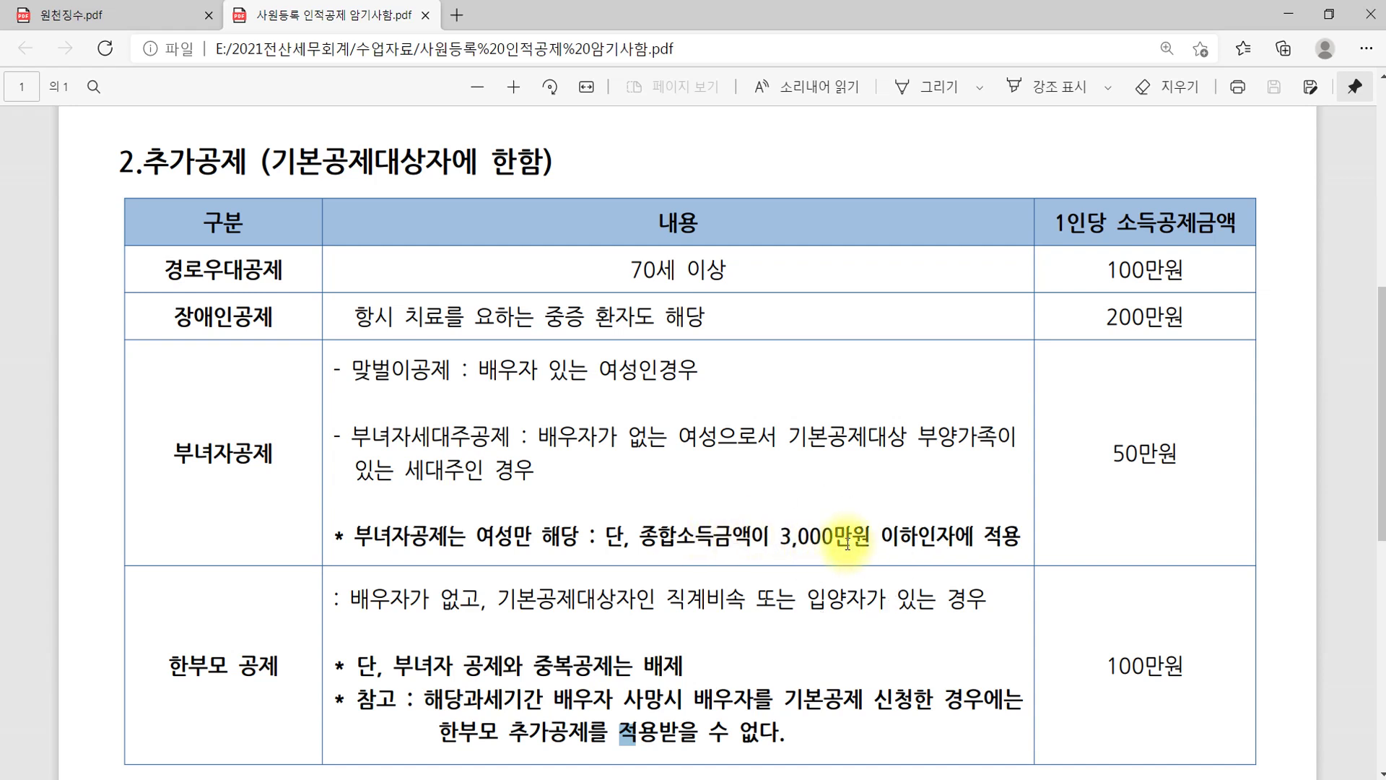
# Bring the Hangul exam answer document back in front of the additional-deduction PDF
pyautogui.click(268, 777)
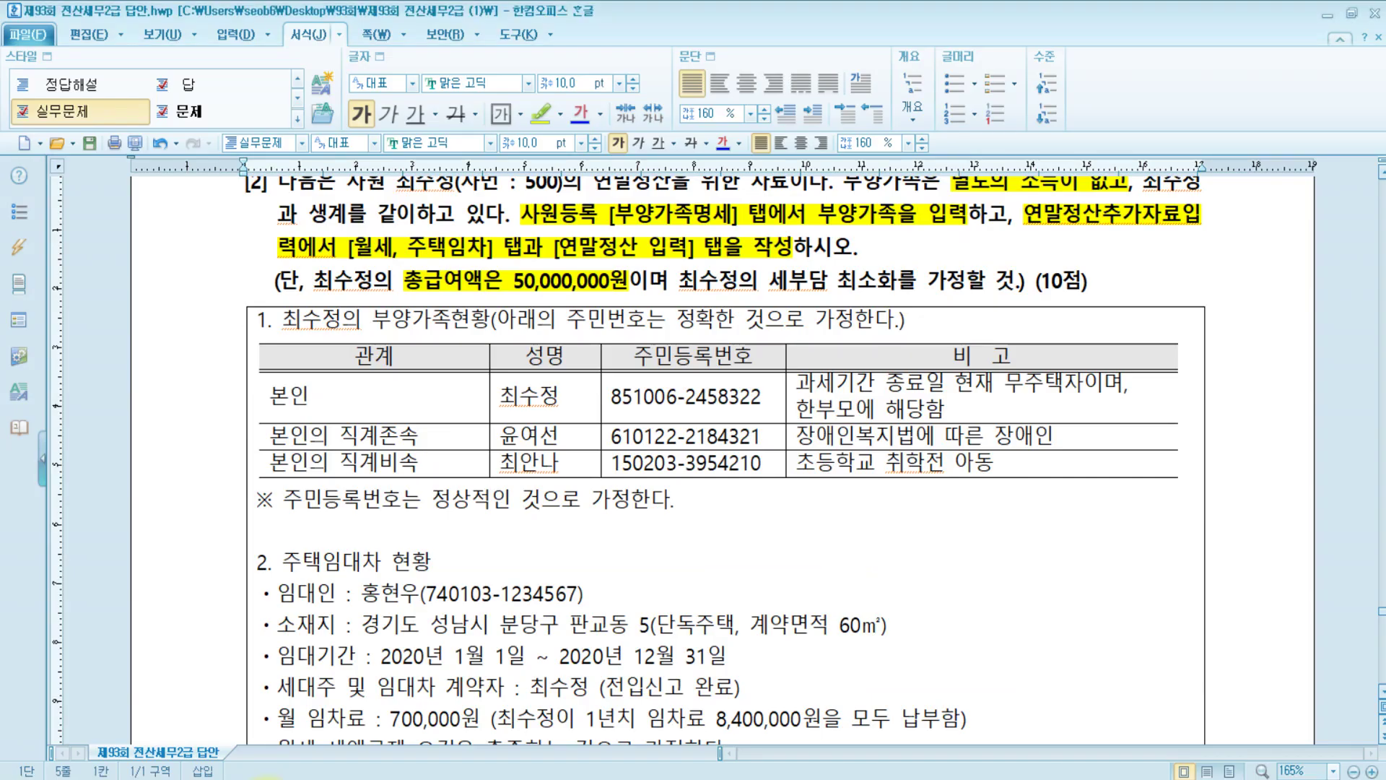
# Insert (41,470,000) after the 50,000,000원 salary figure and colour it blue
pyautogui.click(628, 281)
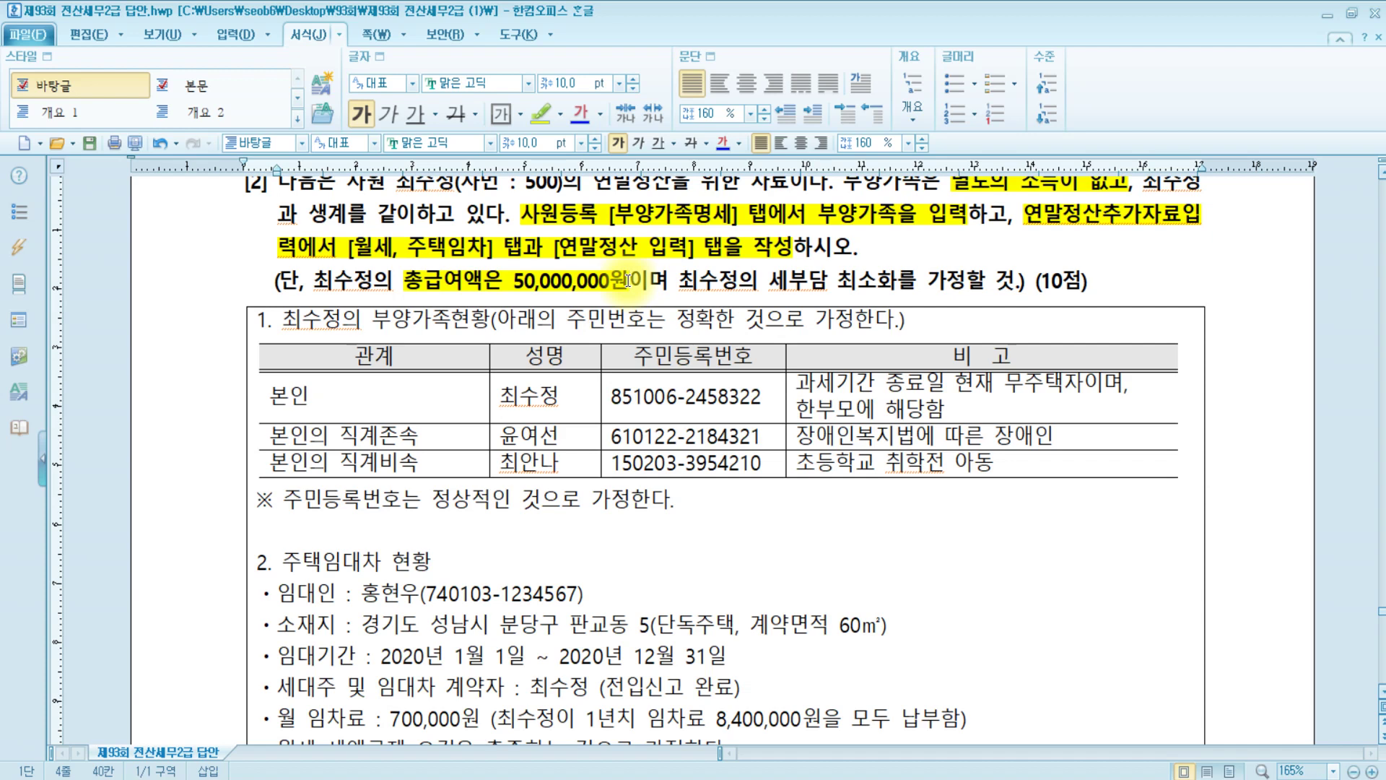
pyautogui.write('(41,470,000)')
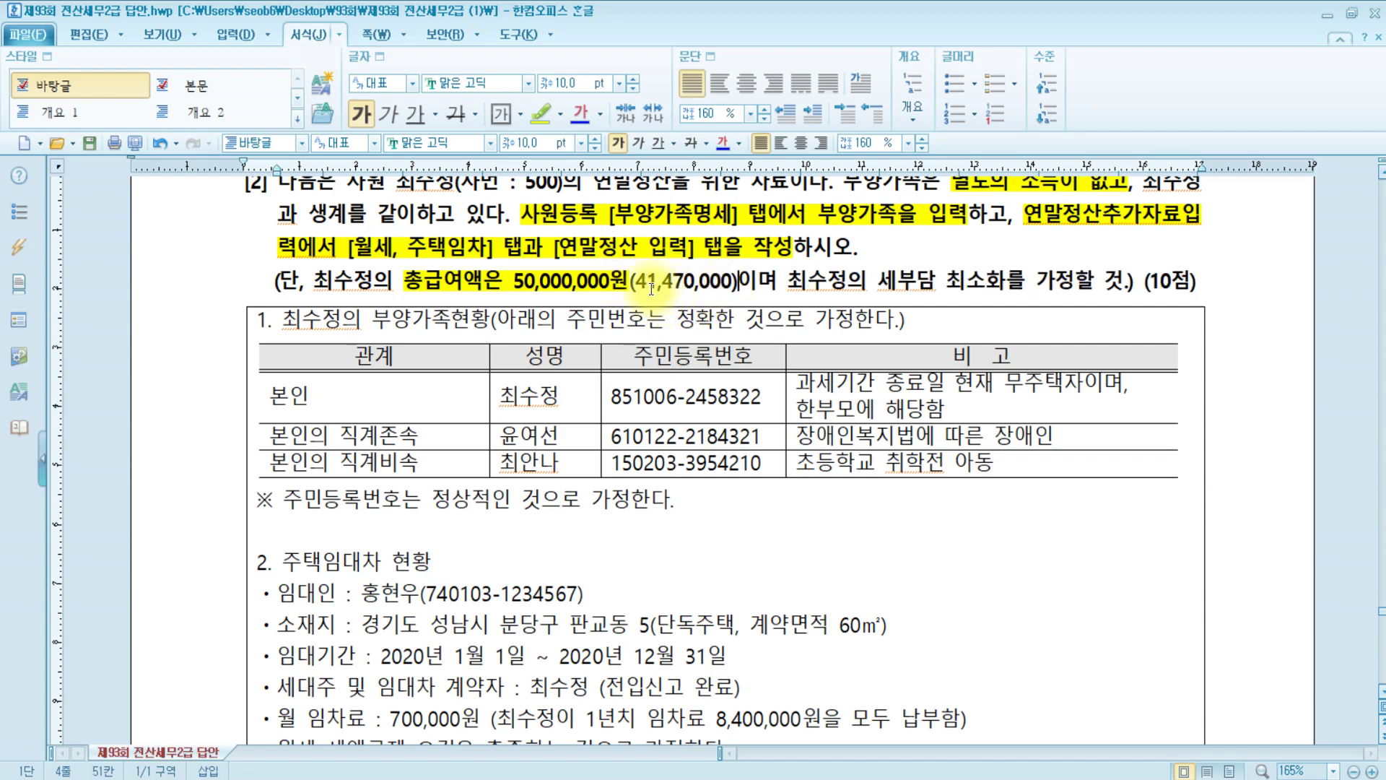
pyautogui.moveTo(633, 281); pyautogui.dragTo(731, 284)
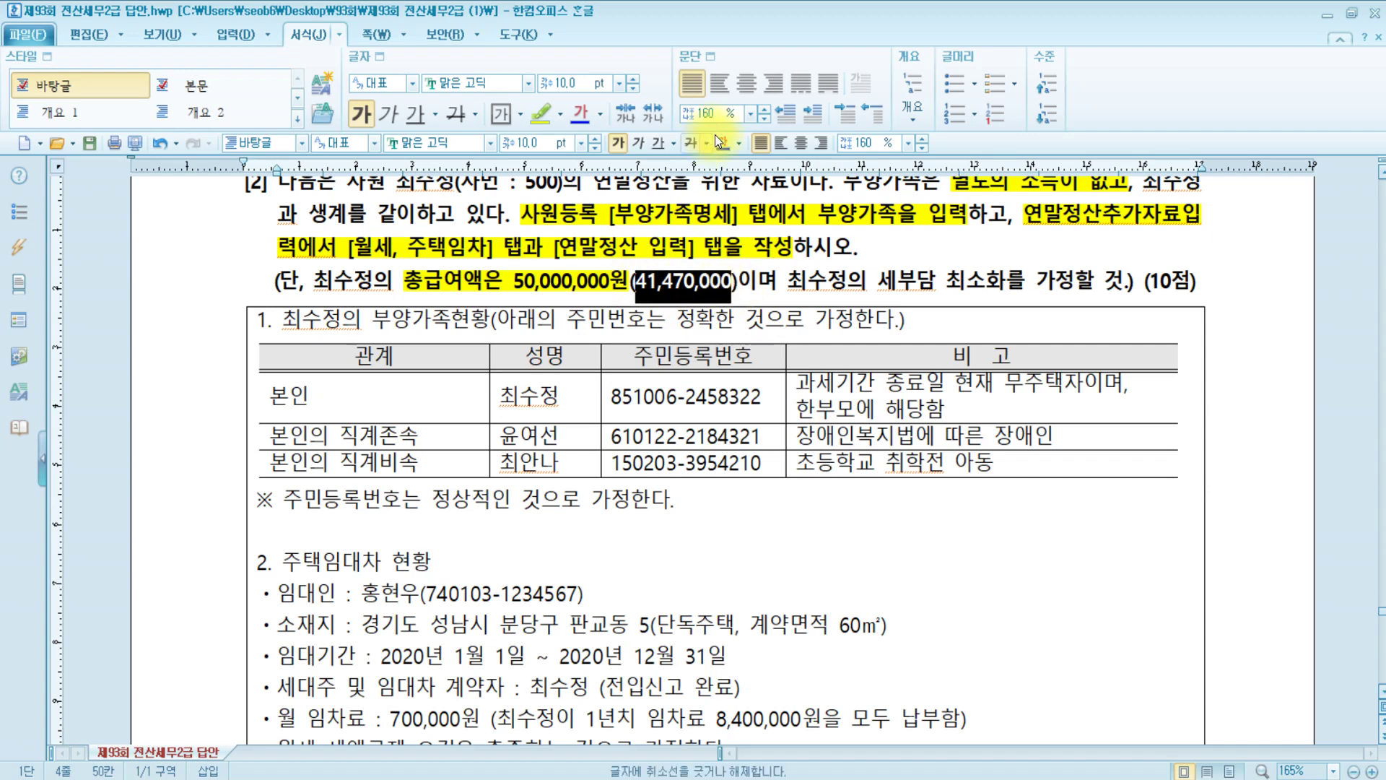
pyautogui.hotkey('ctrl', 'm')
pyautogui.press('b')
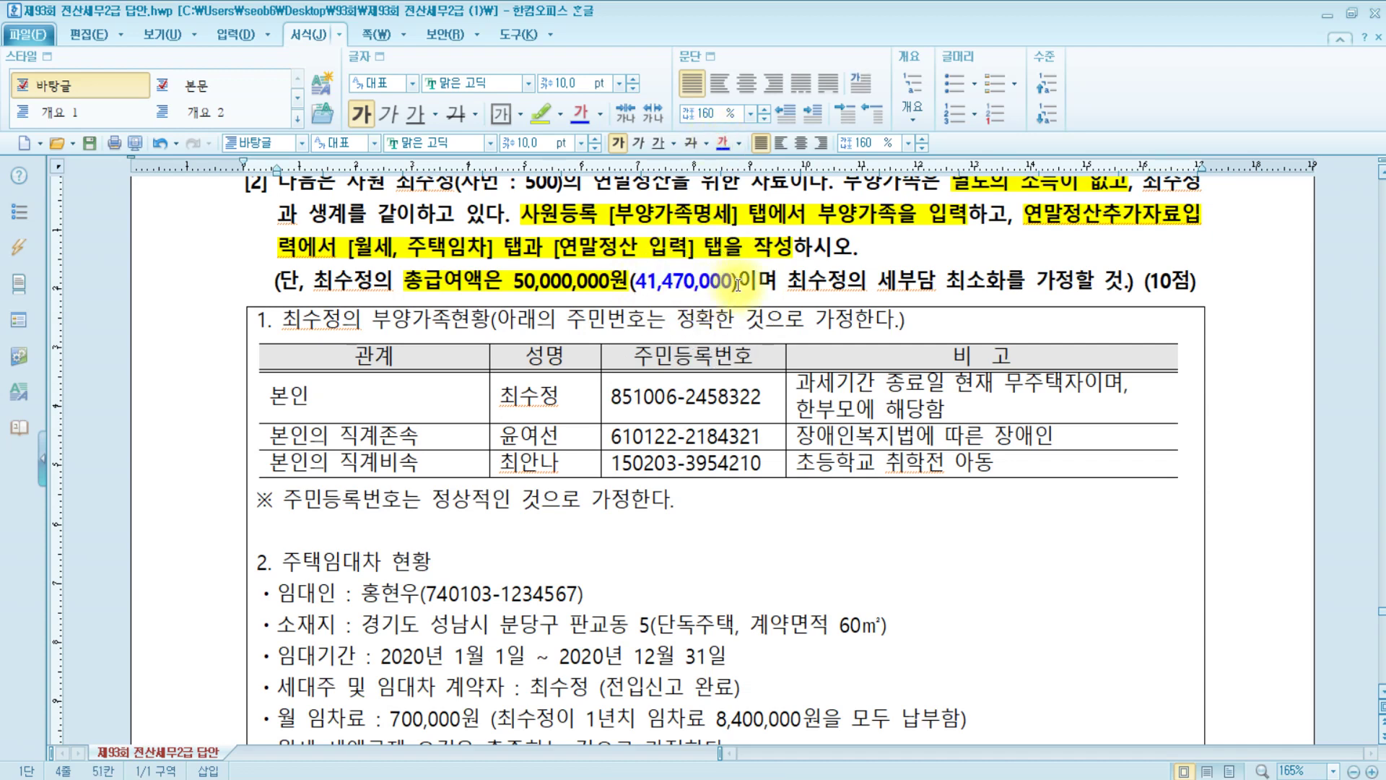
pyautogui.doubleClick(677, 288)
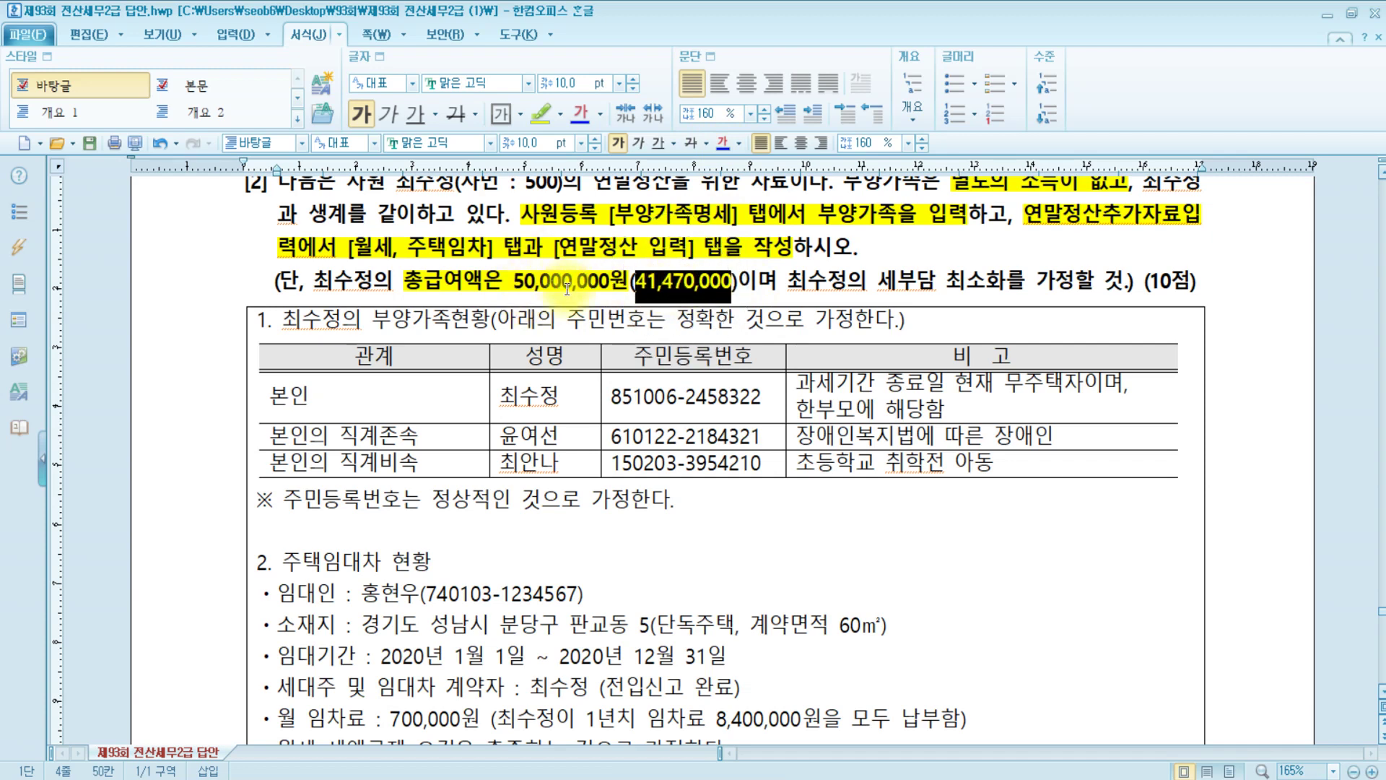
pyautogui.click(756, 285)
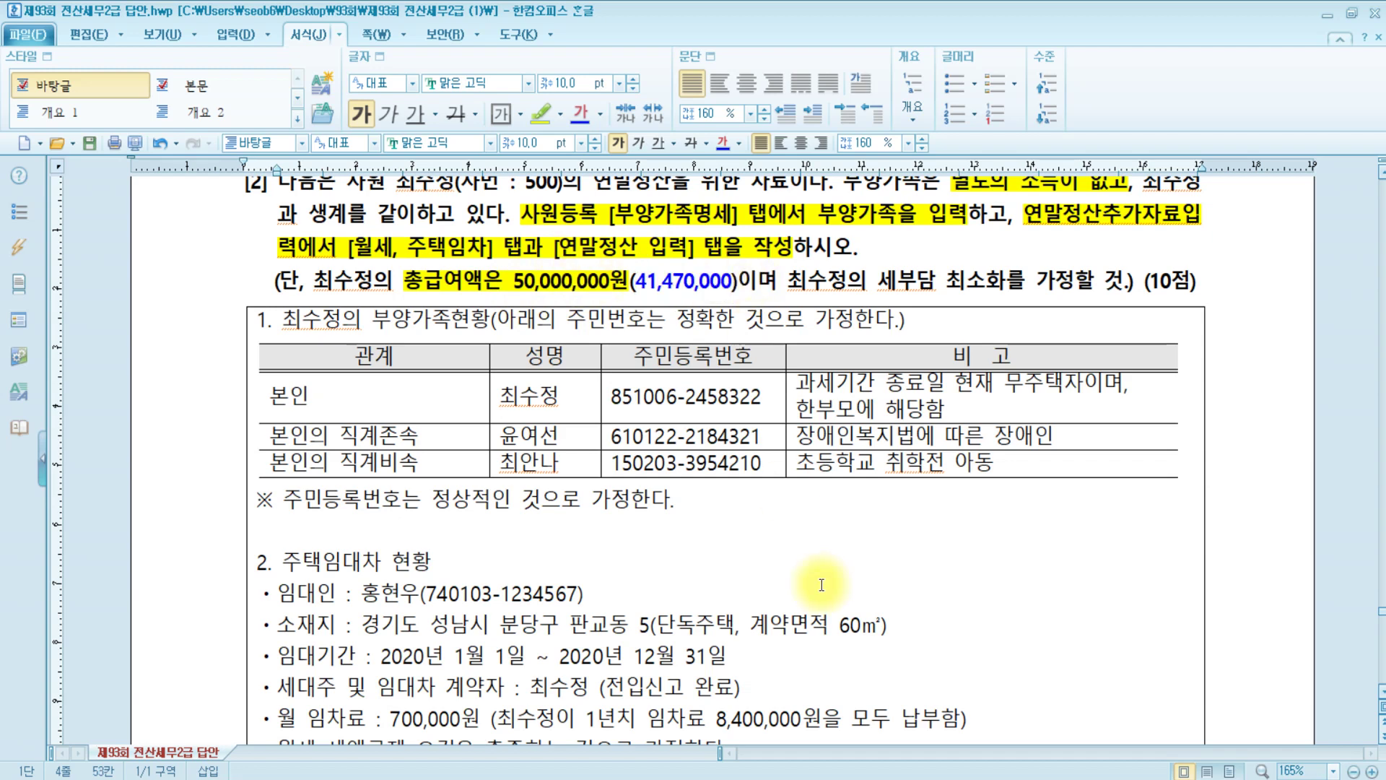
pyautogui.hotkey('alt', 'Tab')
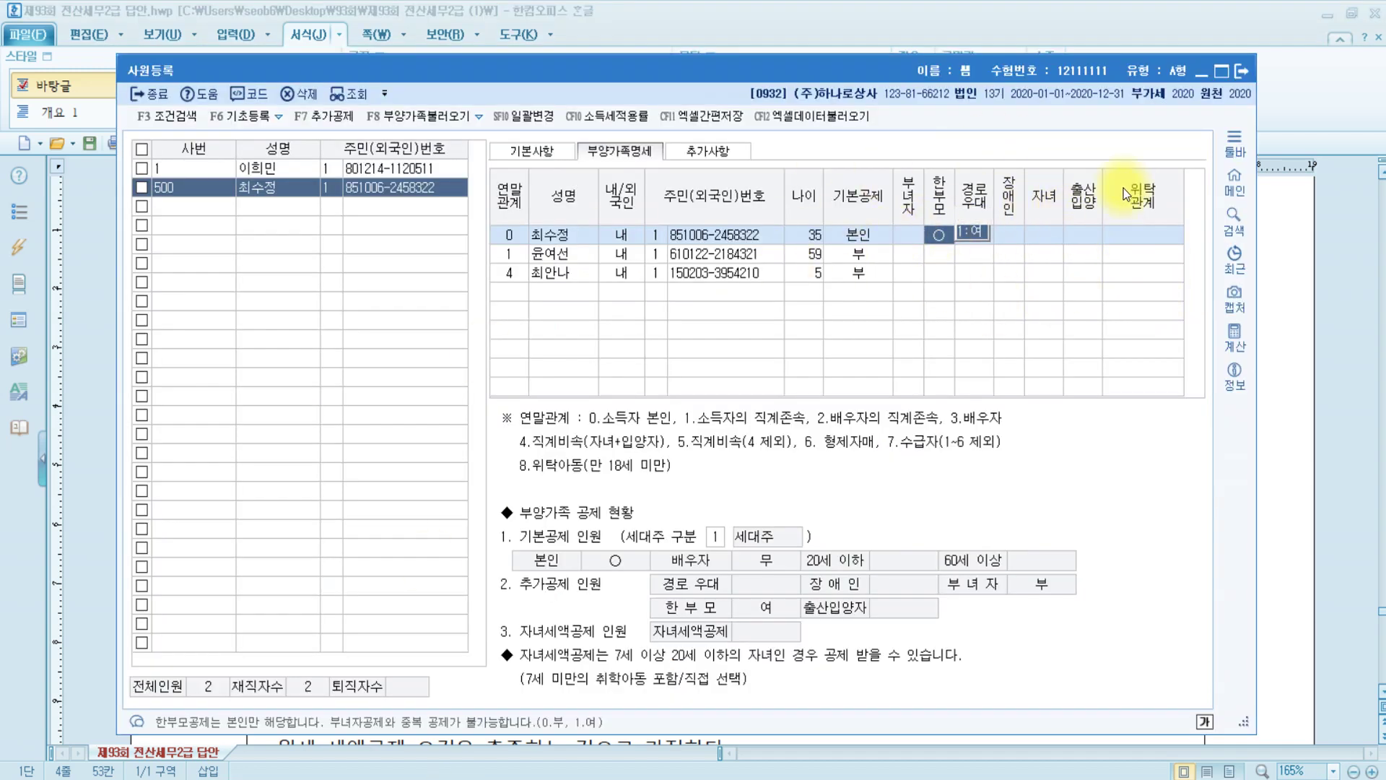
# Set the parent's basic deduction to 5:장애인 with disability type 1:장애인복지법
pyautogui.click(579, 259)
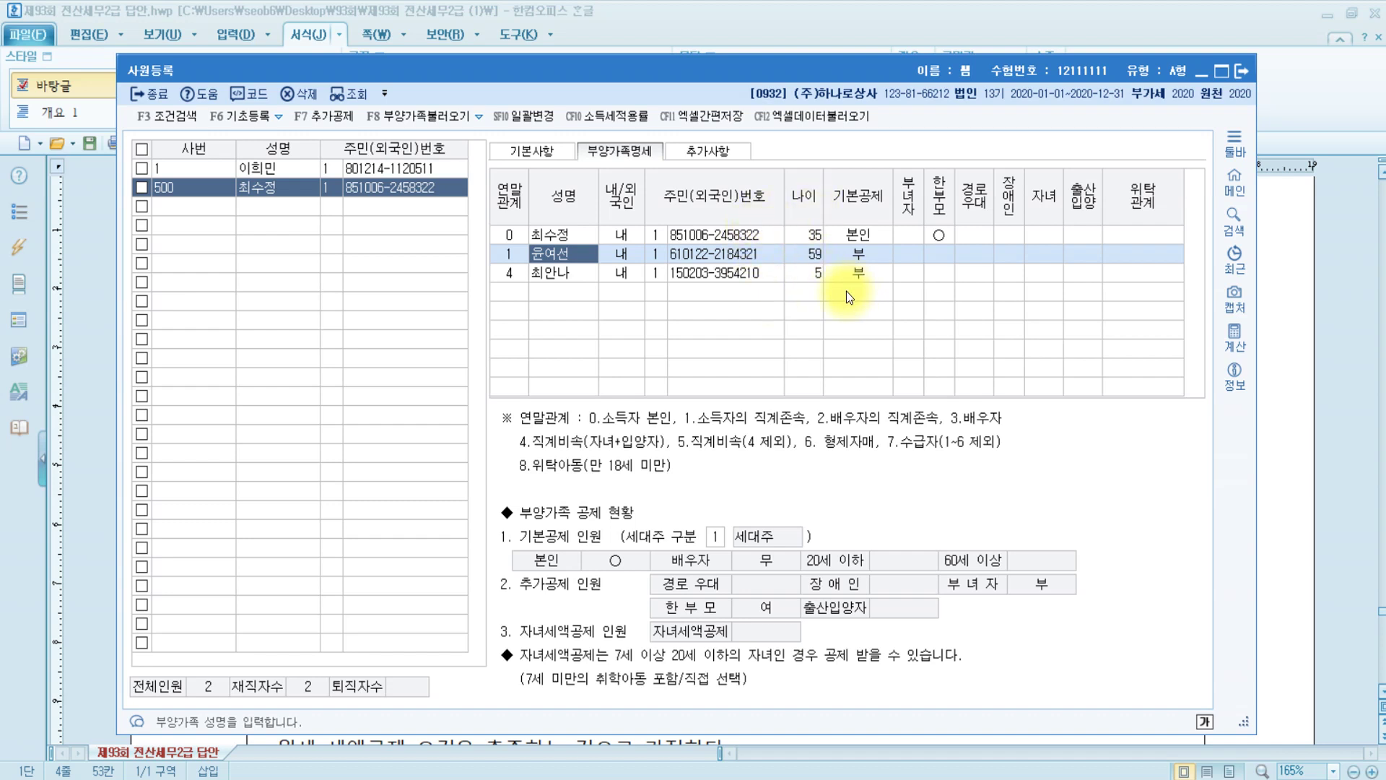
pyautogui.click(872, 254)
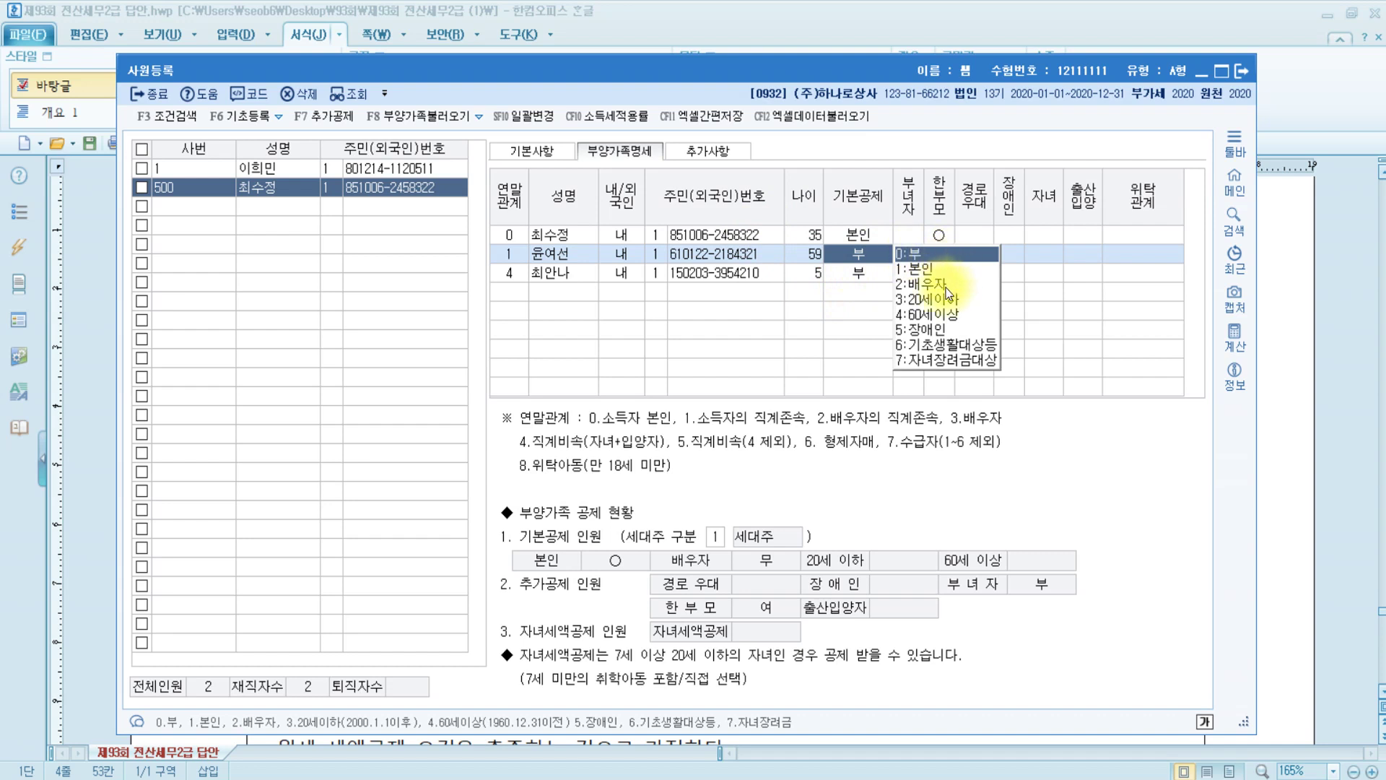
pyautogui.click(934, 332)
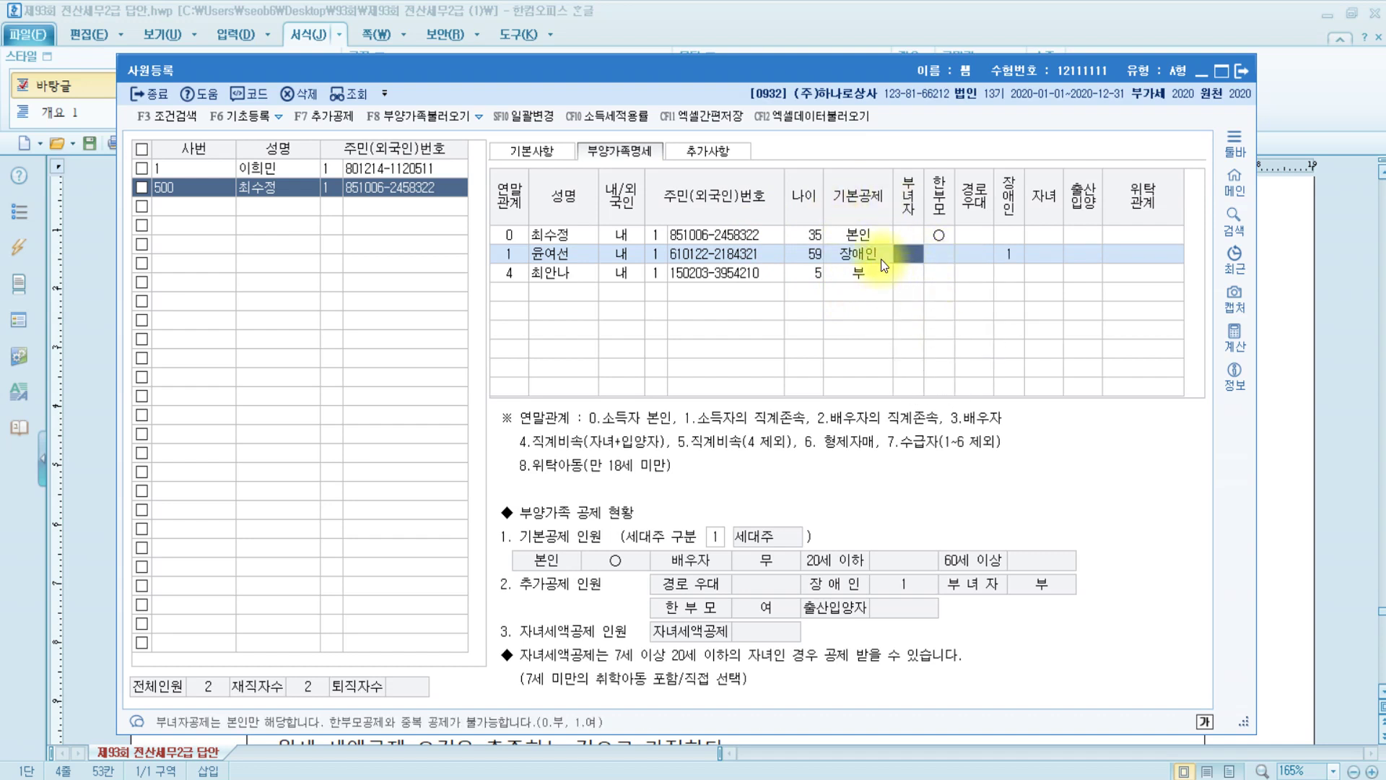
pyautogui.click(1012, 257)
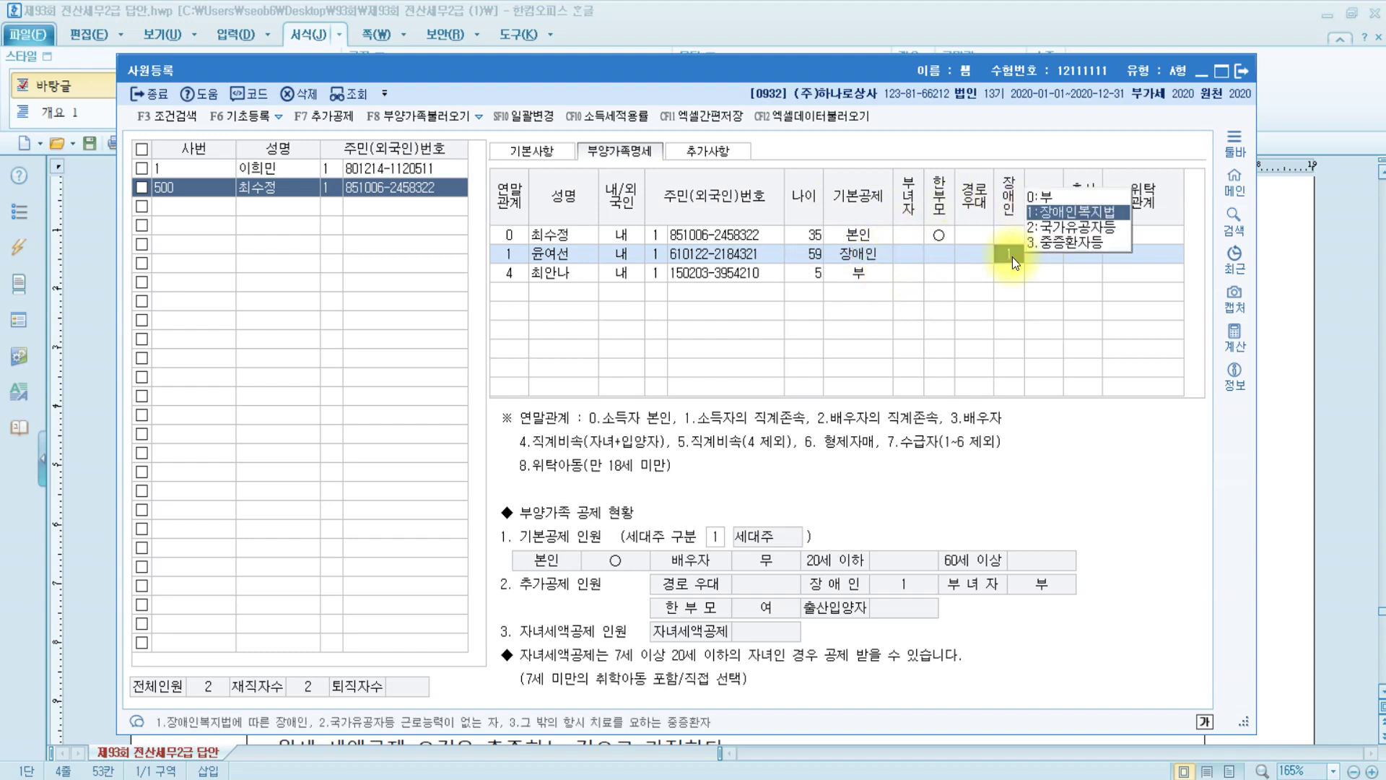
pyautogui.click(1090, 209)
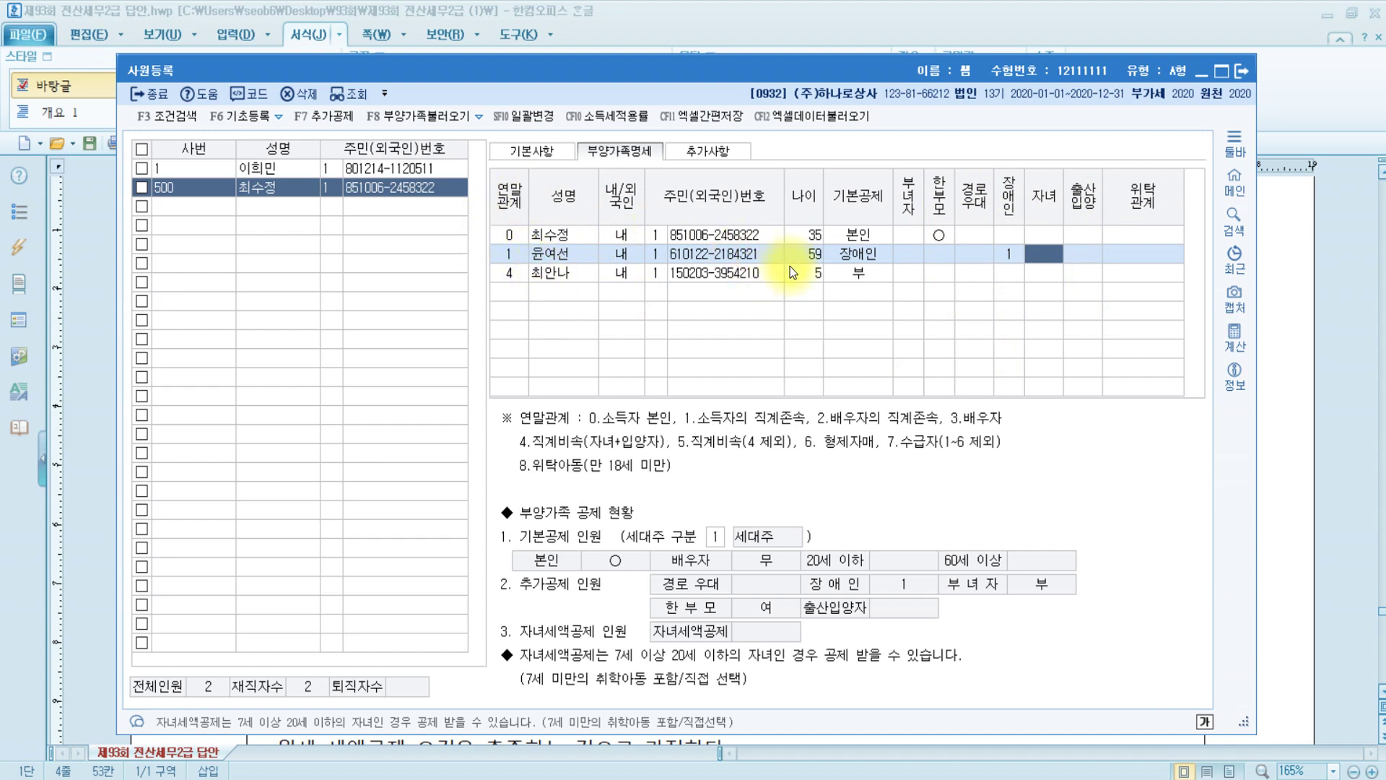
# Set the child's basic deduction to 3:20세이하, leaving the child credit fields unchanged
pyautogui.click(863, 273)
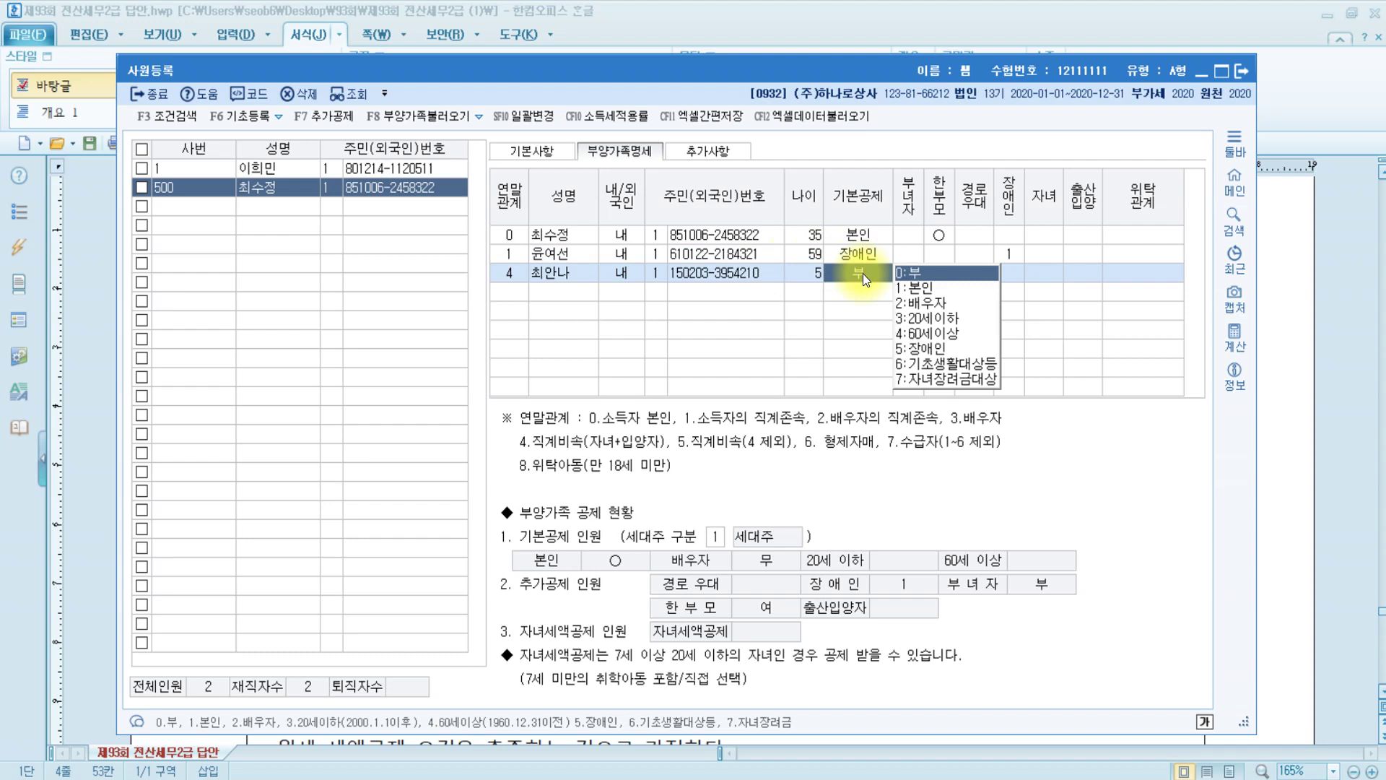
pyautogui.click(967, 318)
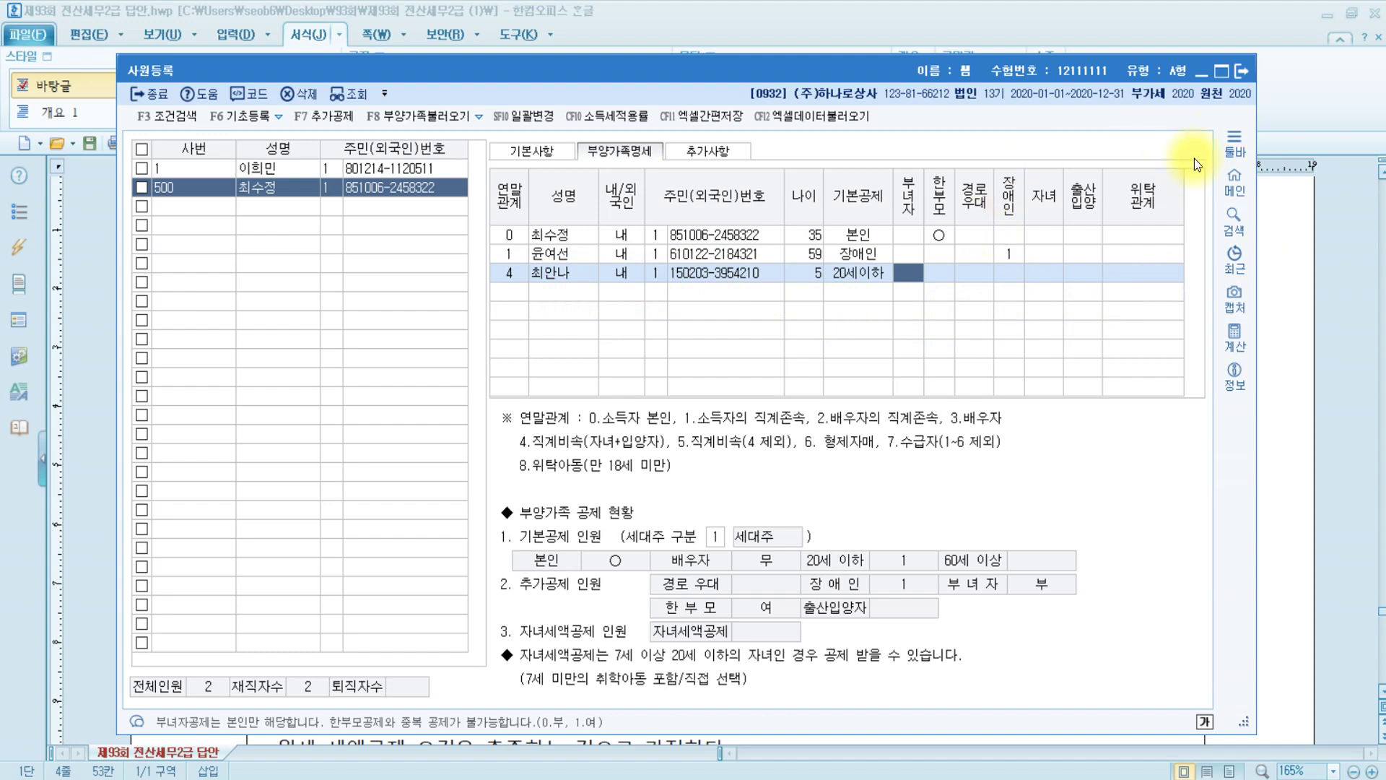
pyautogui.click(1083, 275)
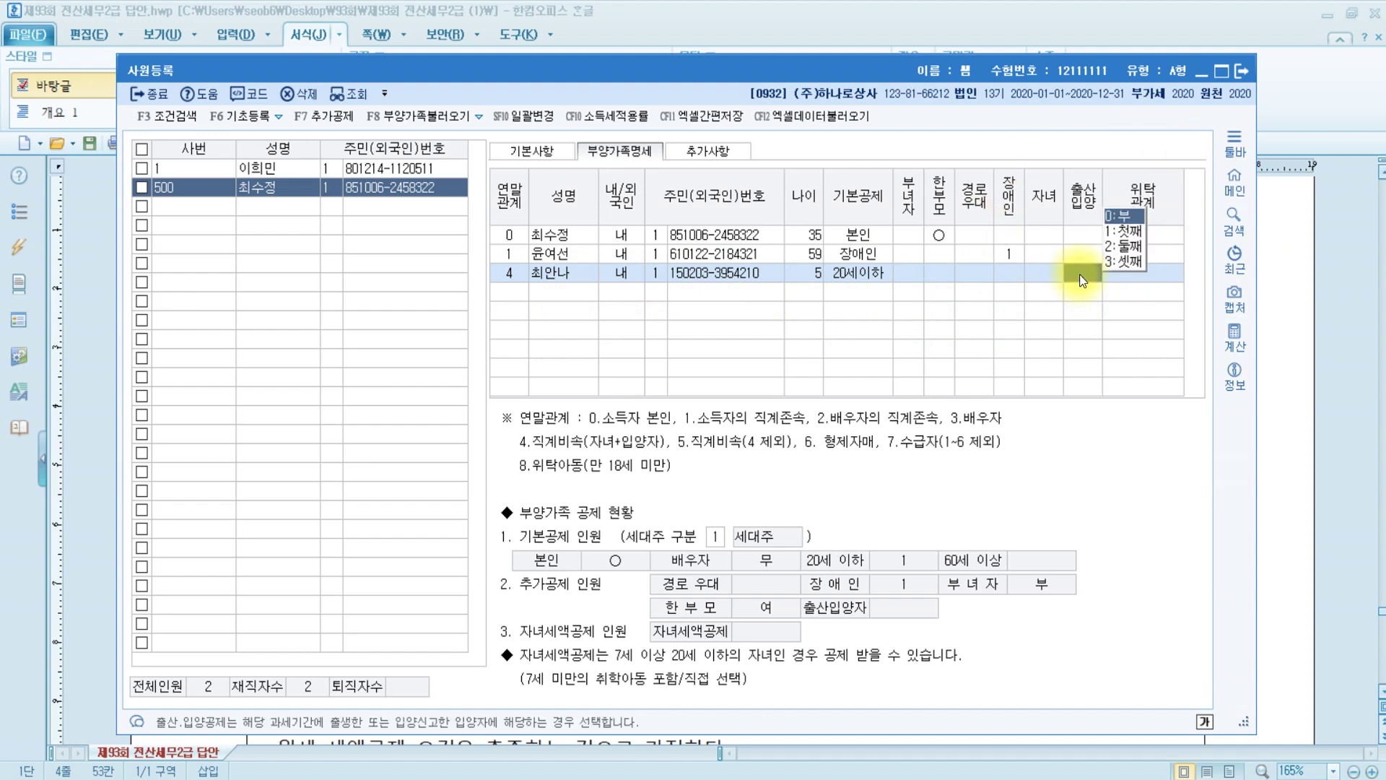
pyautogui.click(1044, 274)
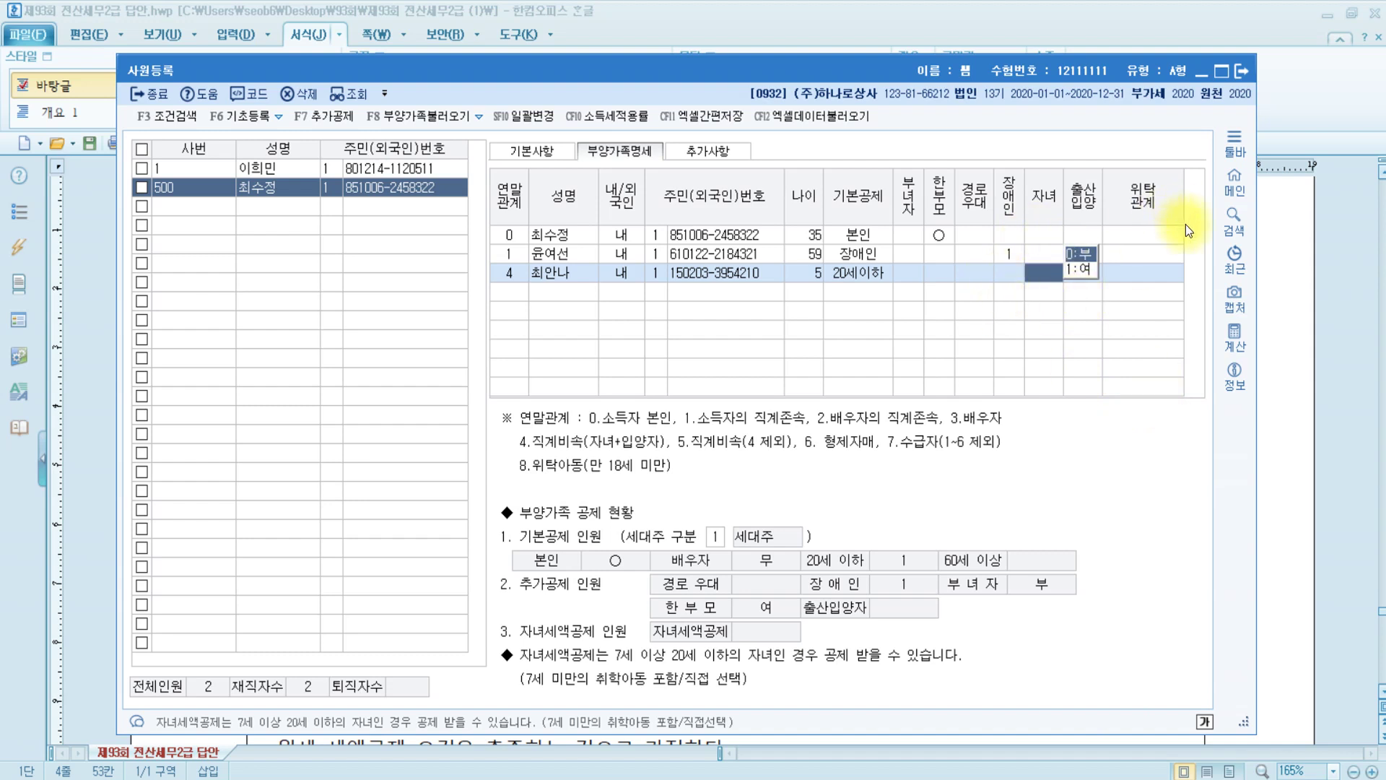
pyautogui.click(1151, 280)
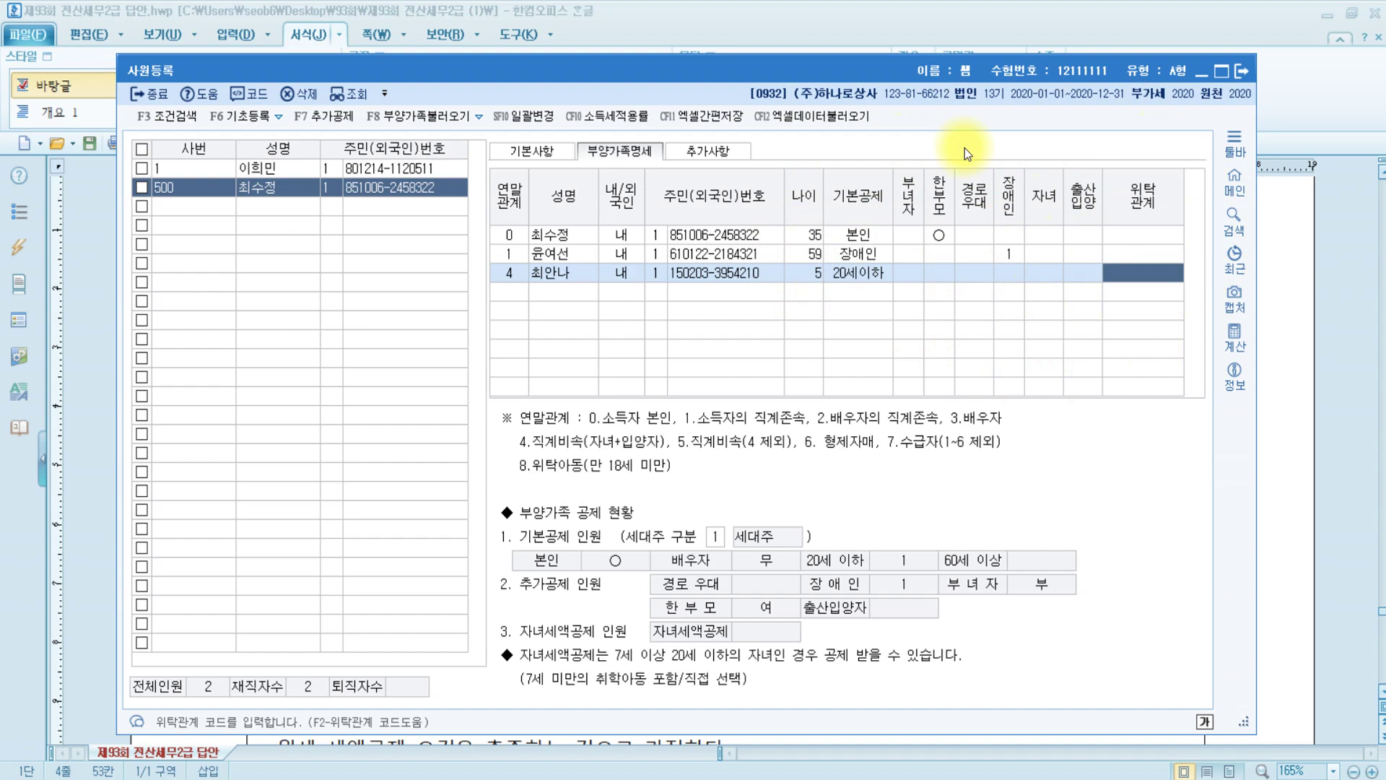
# Close 사원등록 and review section 2 주택임대차 현황 in the exam document
pyautogui.click(1241, 70)
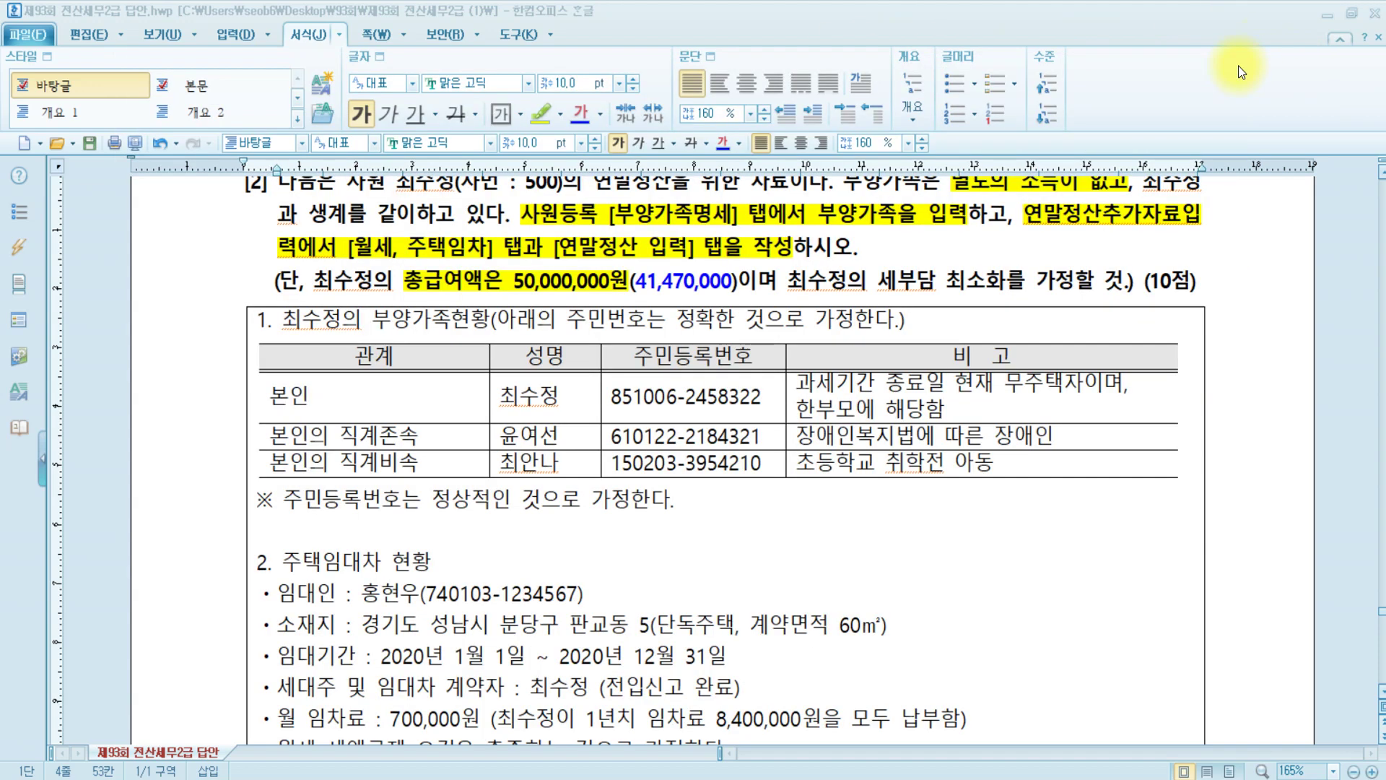
pyautogui.scroll(-3, 845, 472)
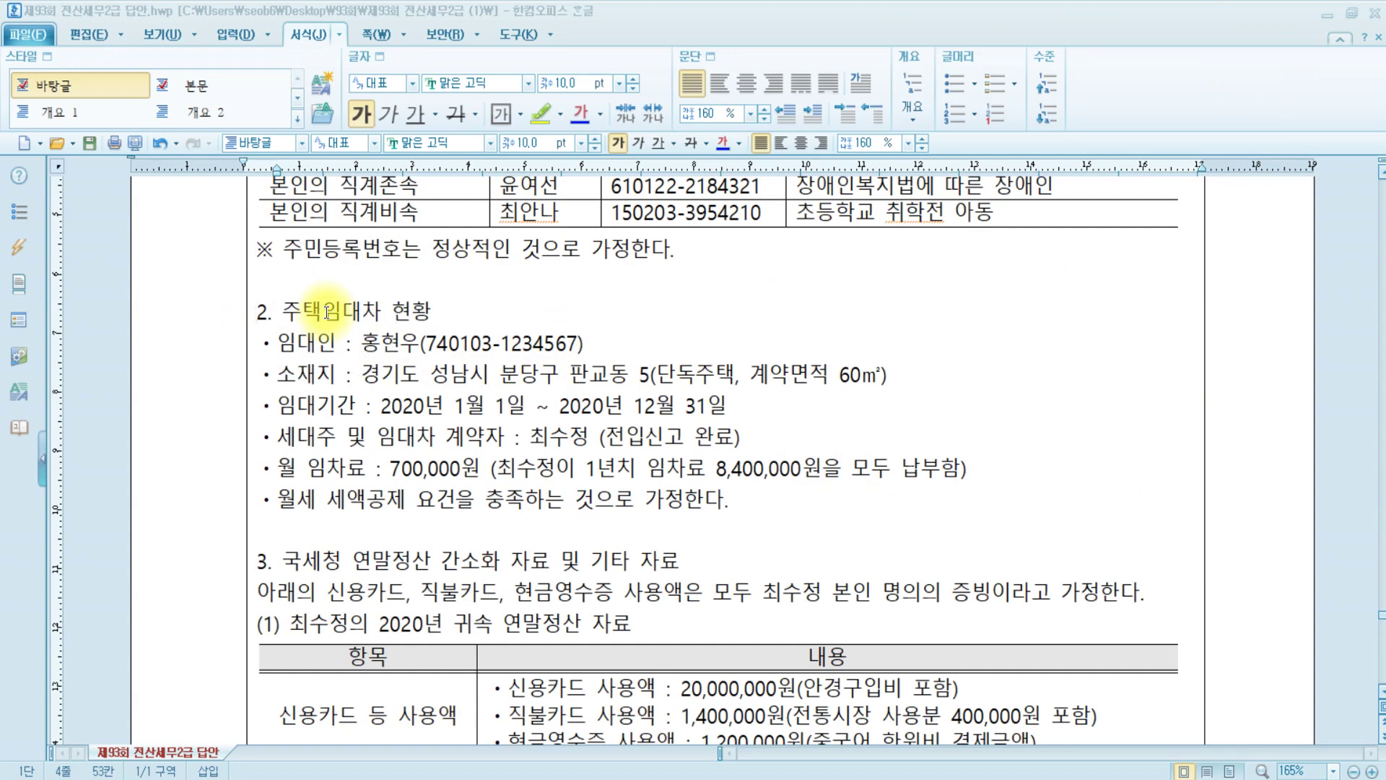
pyautogui.click(458, 311)
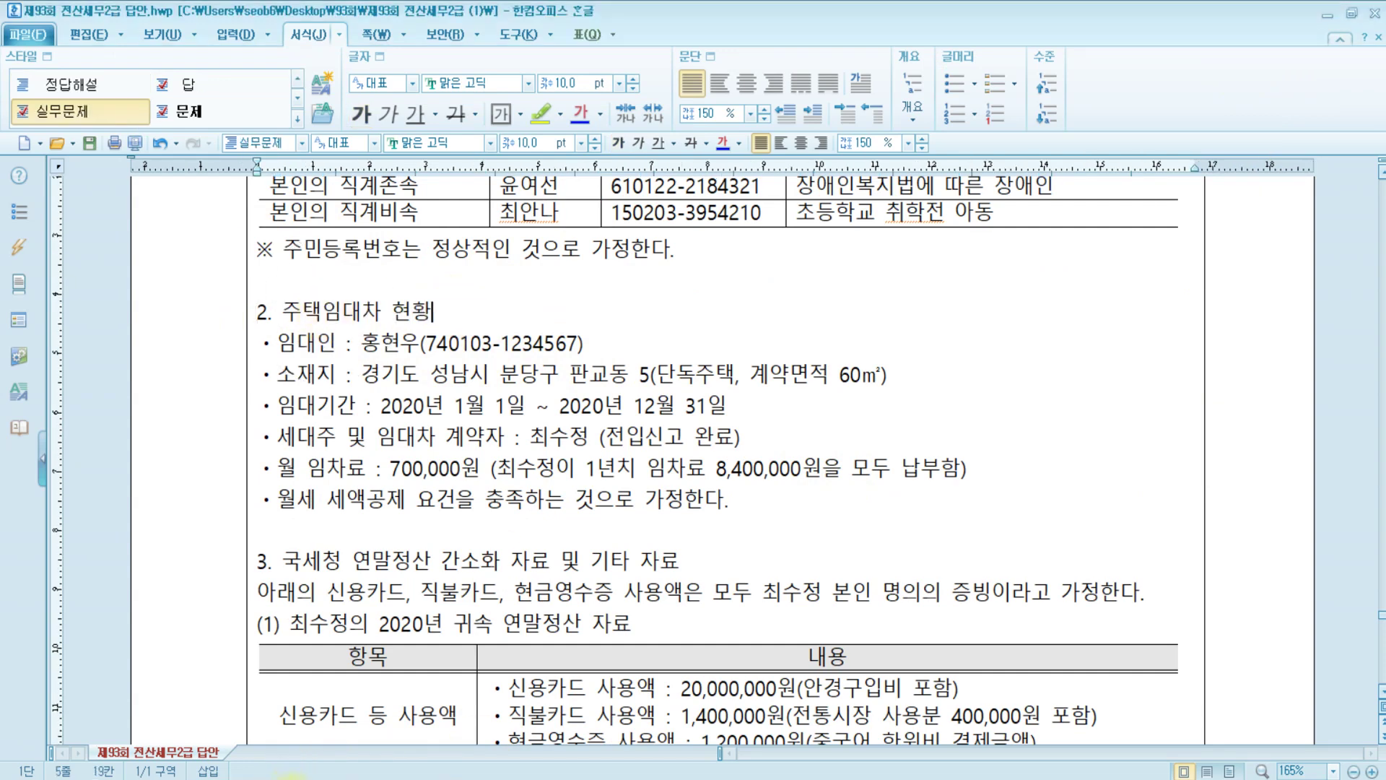
pyautogui.hotkey('alt', 'Tab')
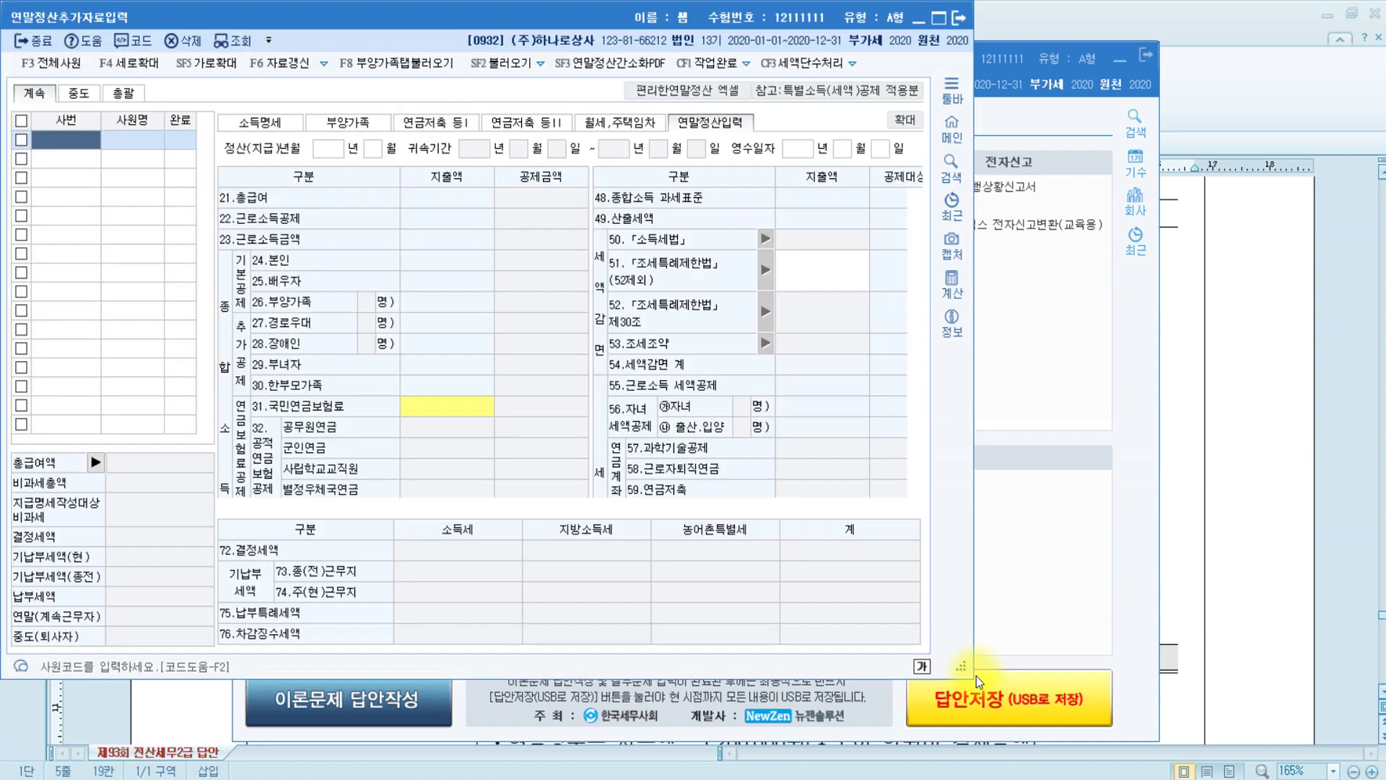
# Enlarge the window, load employee 500 via the F2 lookup, and show 월세,주택임차
pyautogui.moveTo(997, 670); pyautogui.dragTo(1364, 718)
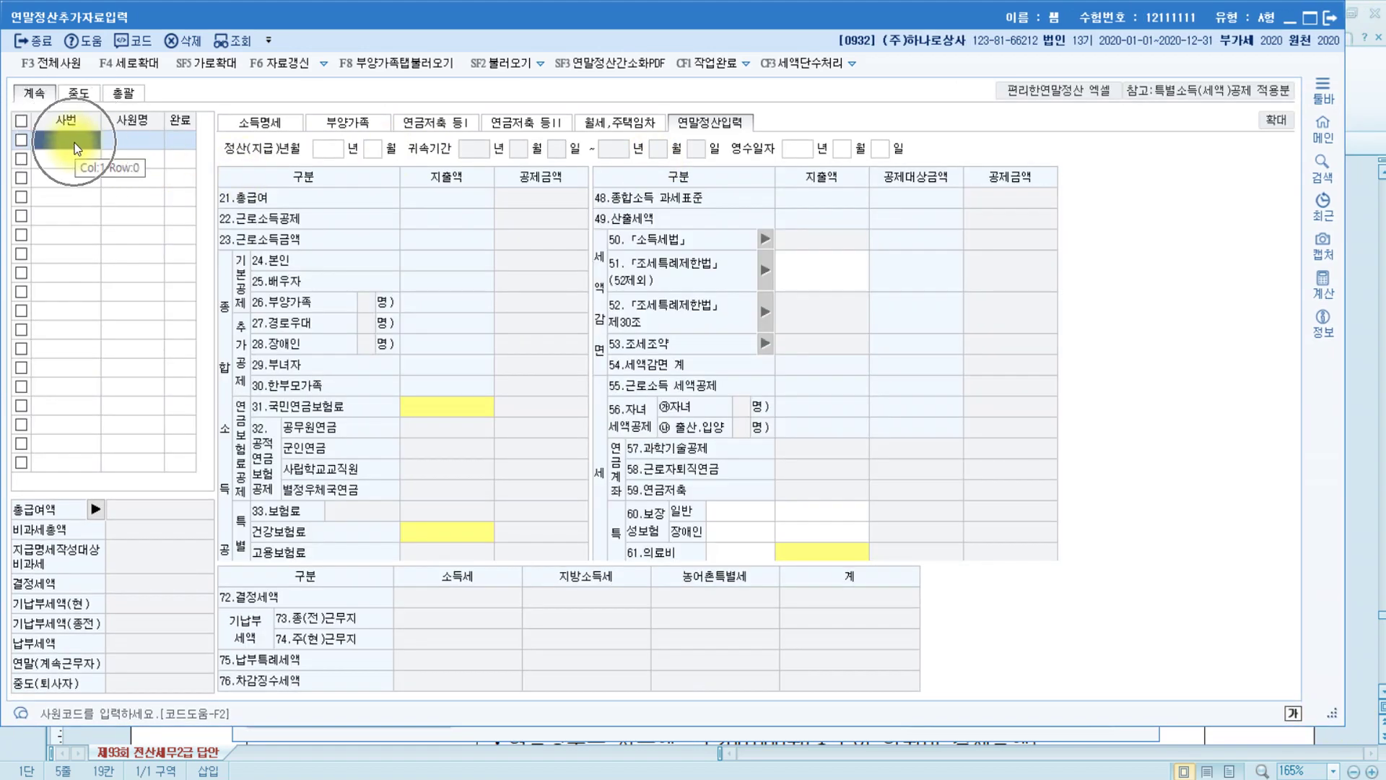
pyautogui.press('F2')
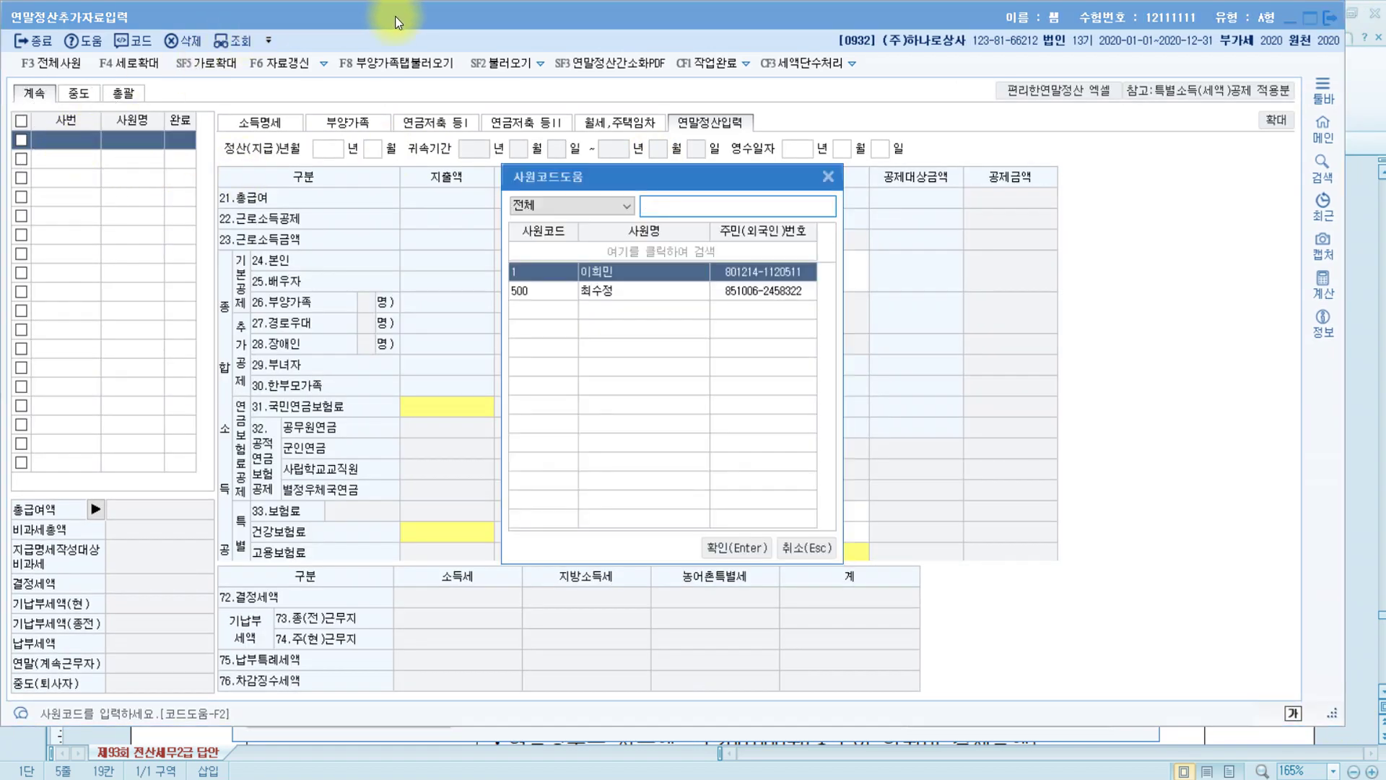
pyautogui.click(596, 292)
pyautogui.doubleClick(596, 293)
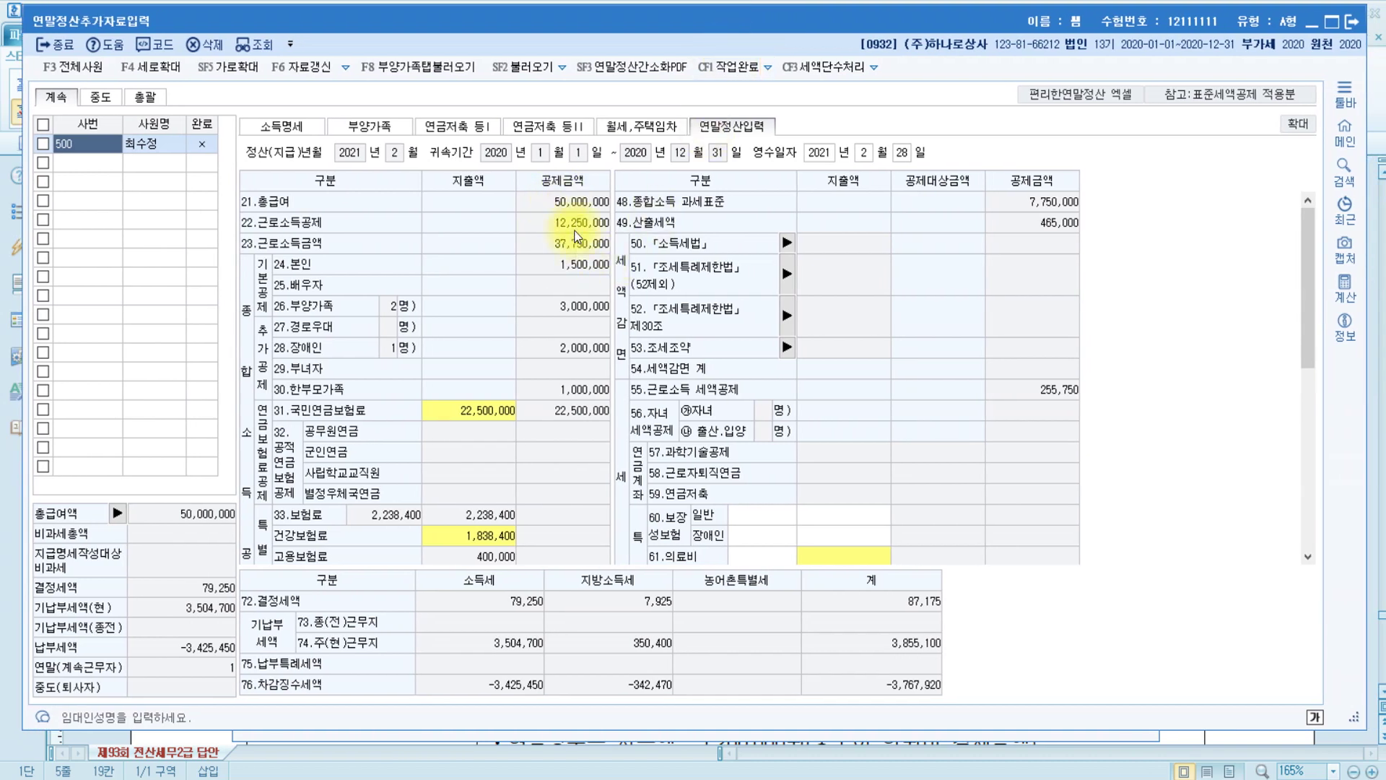
pyautogui.click(638, 128)
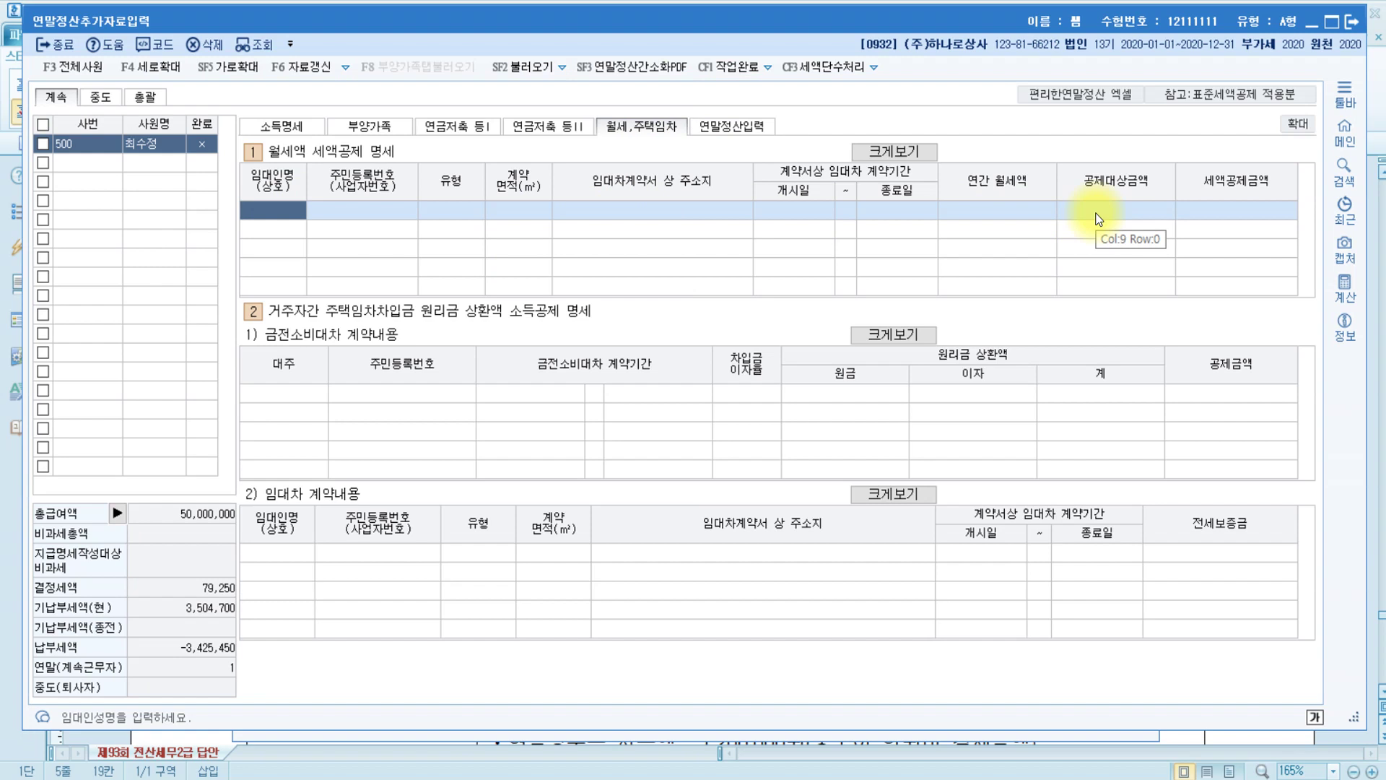
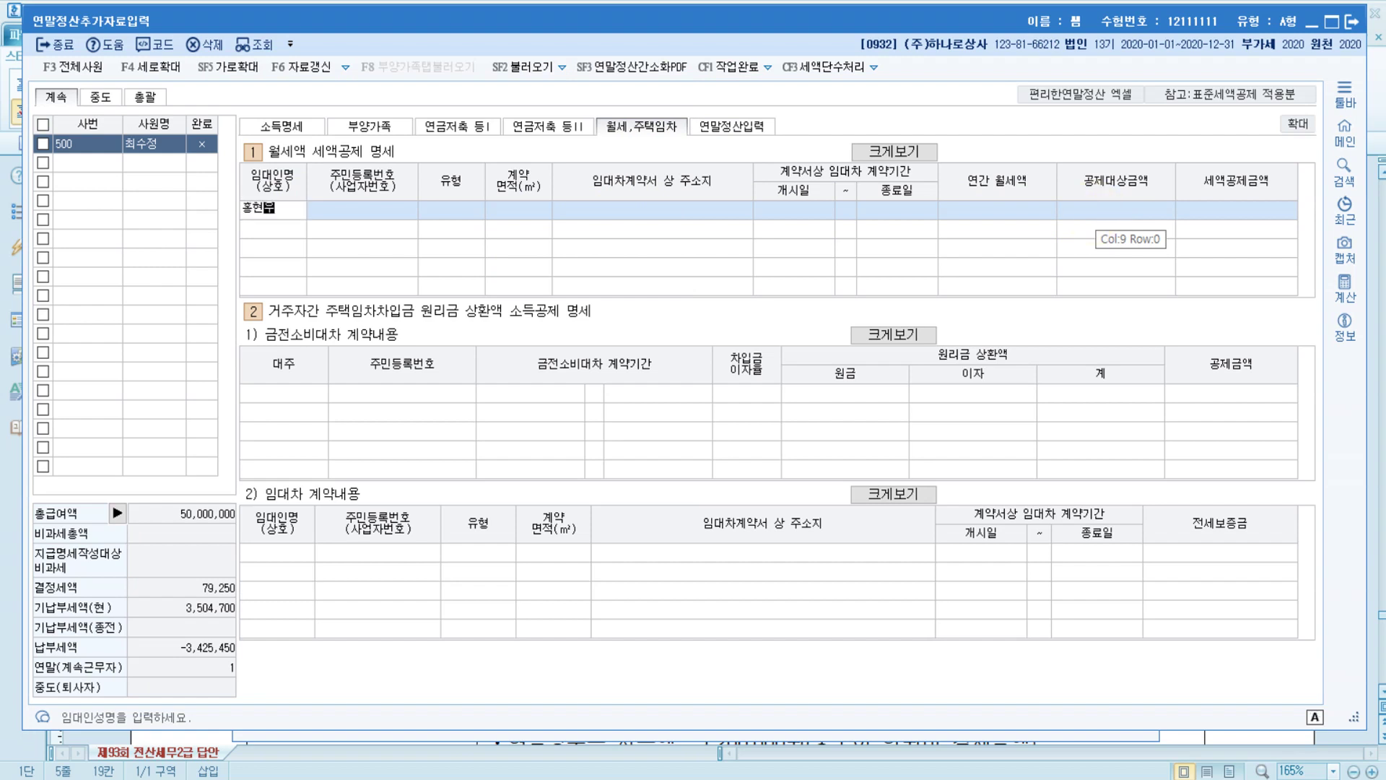
# Enter the landlord's name and resident registration number in the 월세액 row
pyautogui.press('Return')
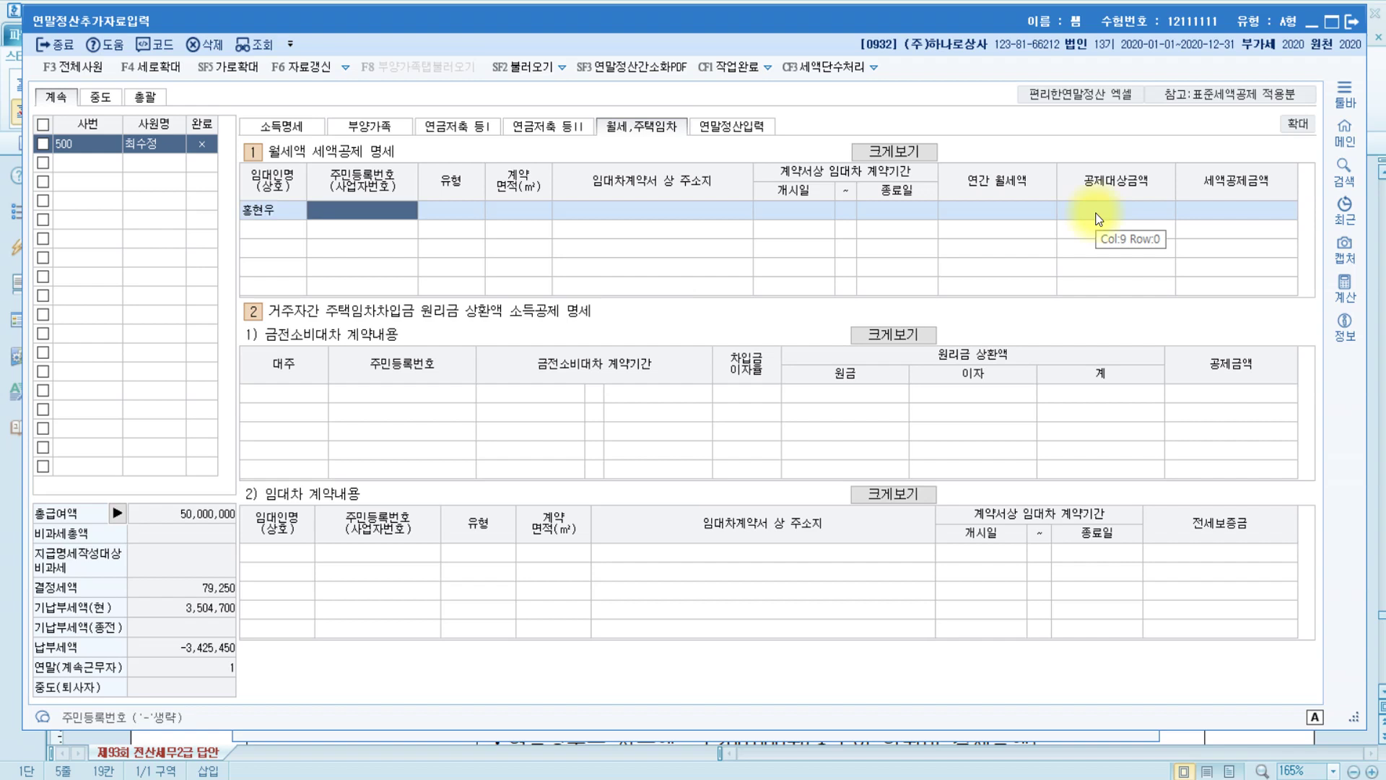
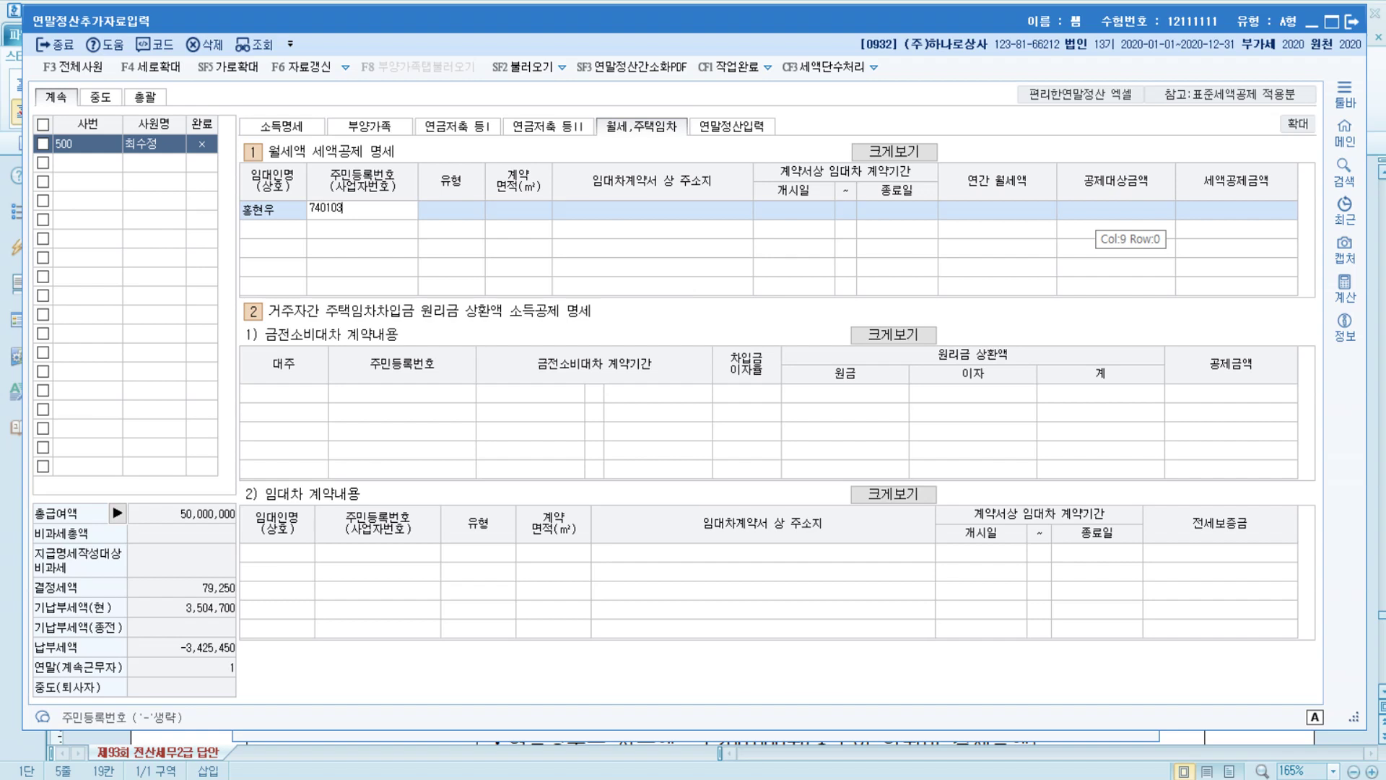
pyautogui.press('Return')
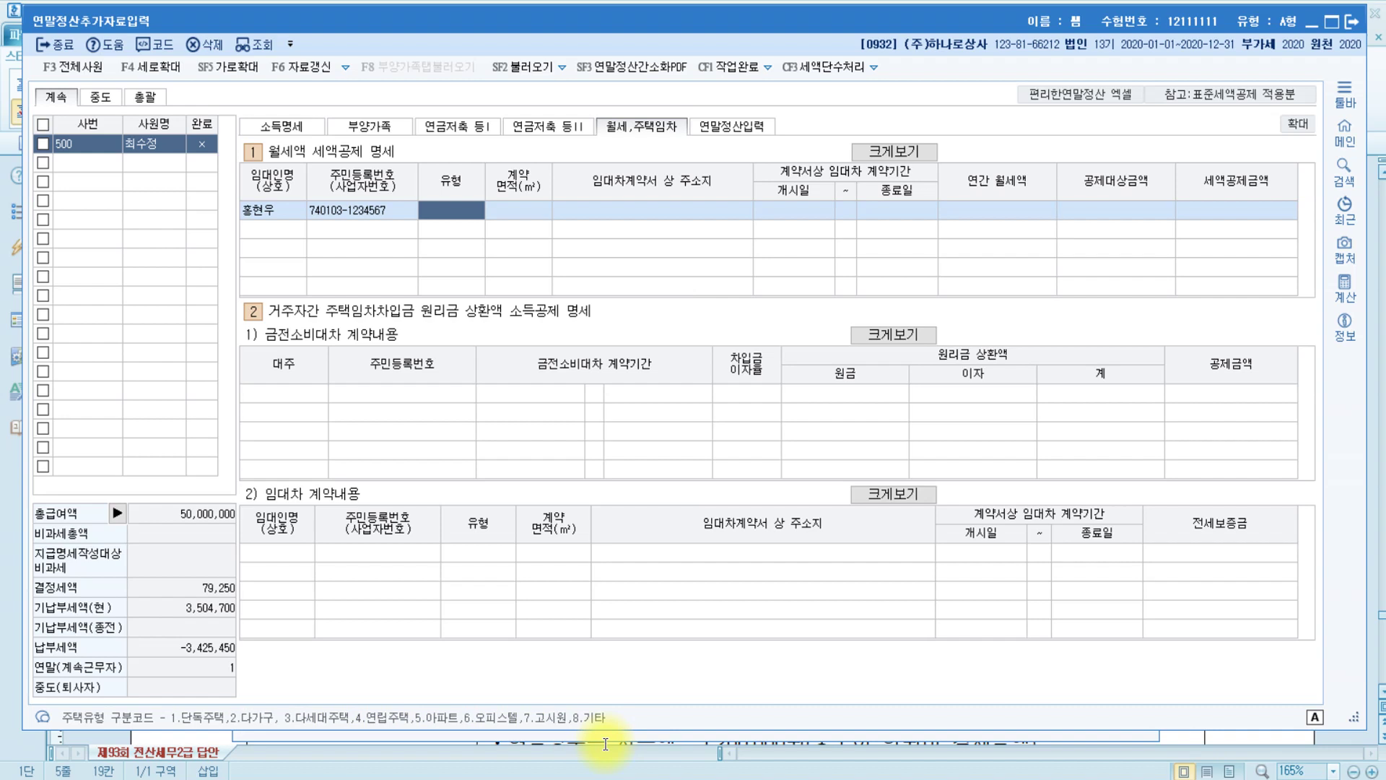
# Set housing type 1 단독주택, contract area 60 m², and the leased property's address
pyautogui.click(191, 721)
pyautogui.write('1')
pyautogui.press('Return')
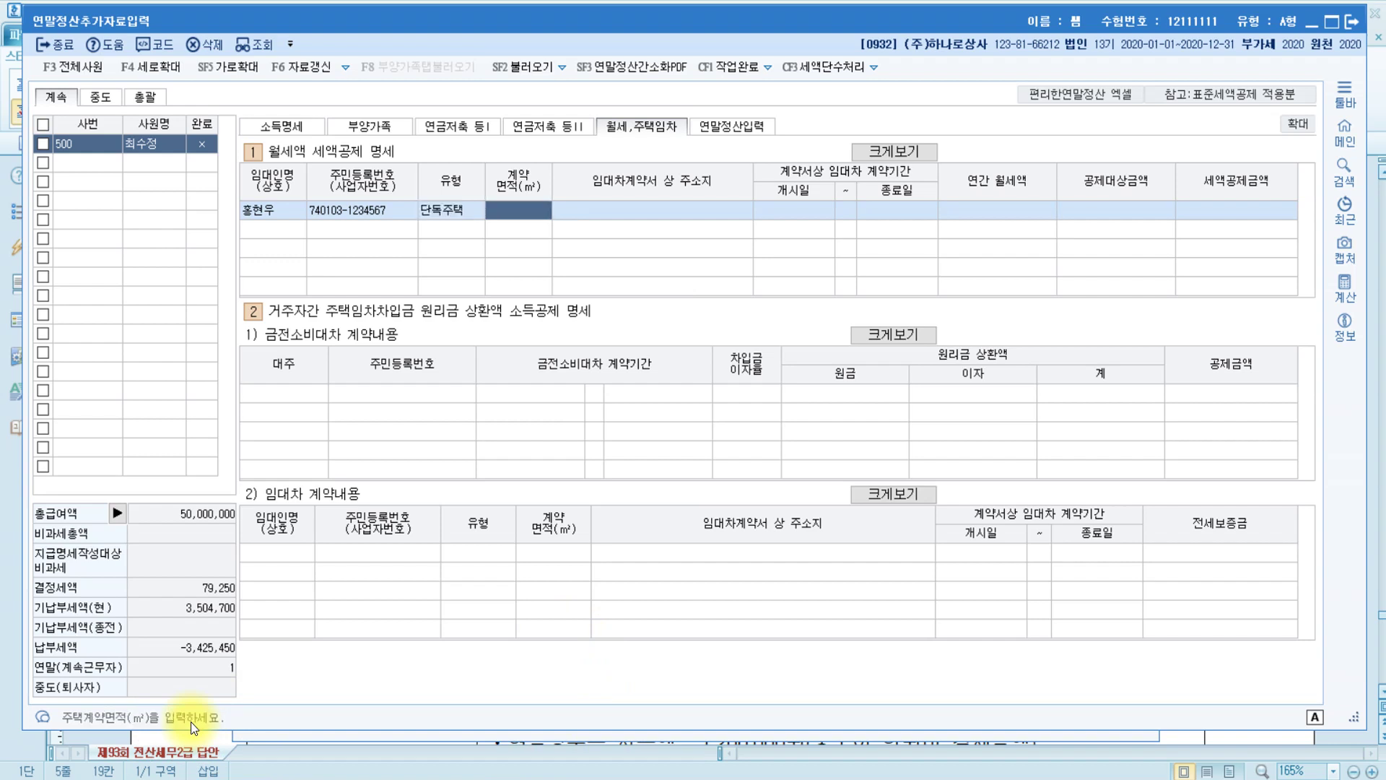
pyautogui.write('60')
pyautogui.press('Return')
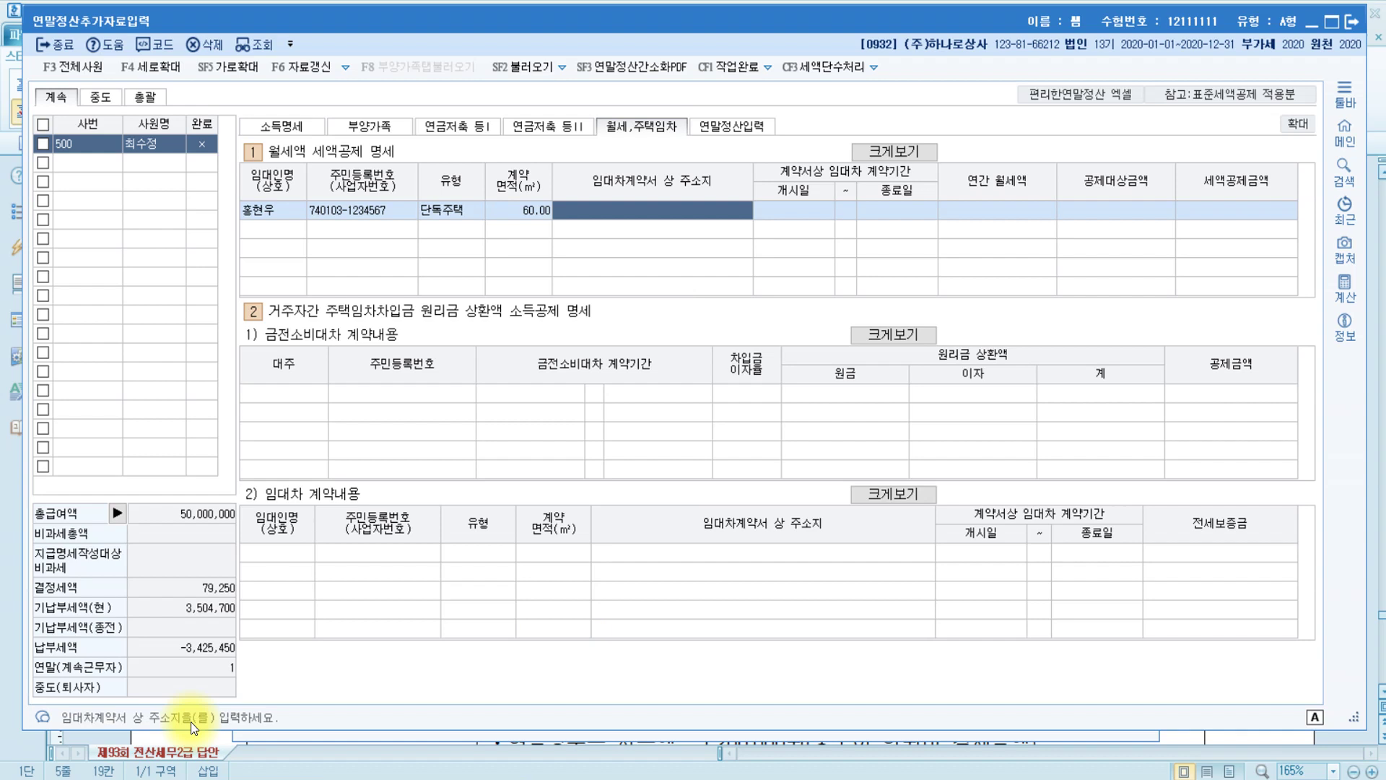
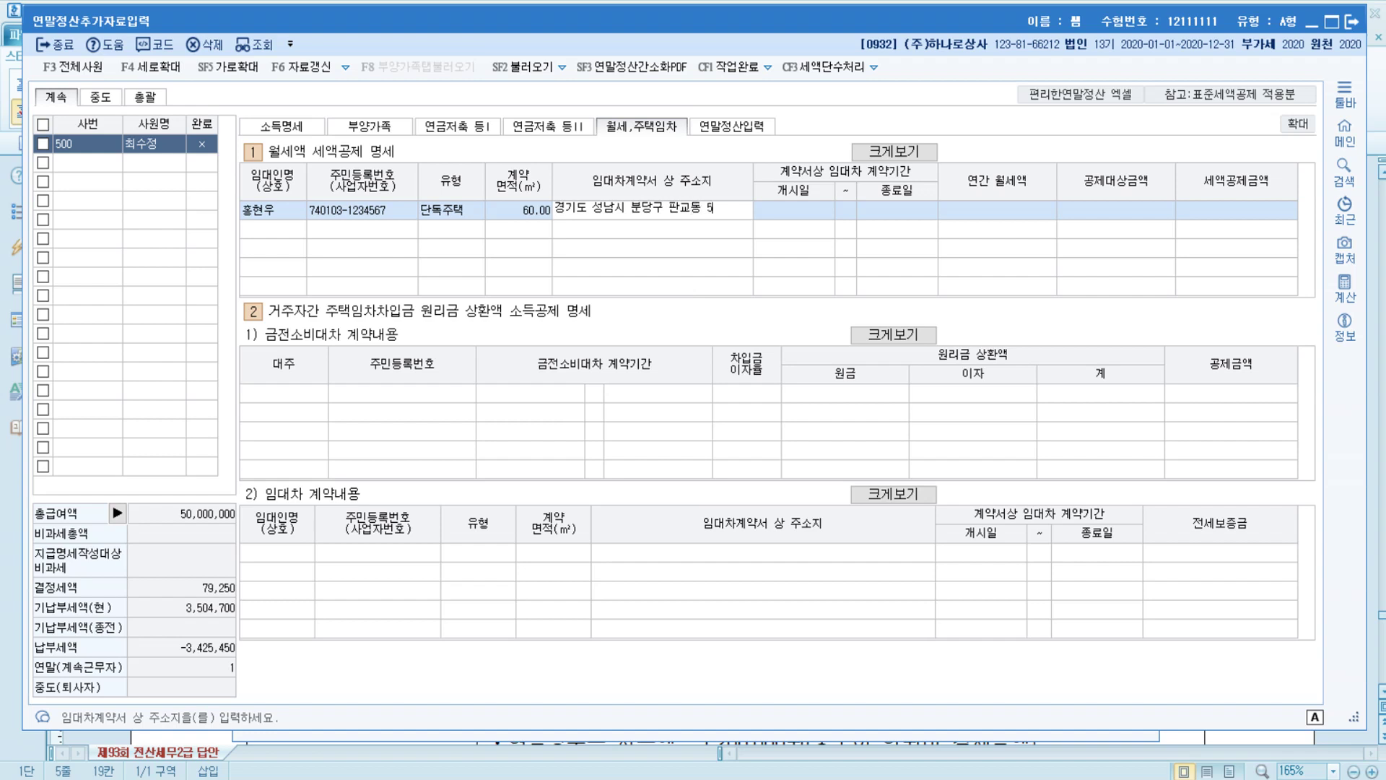
pyautogui.press('Return')
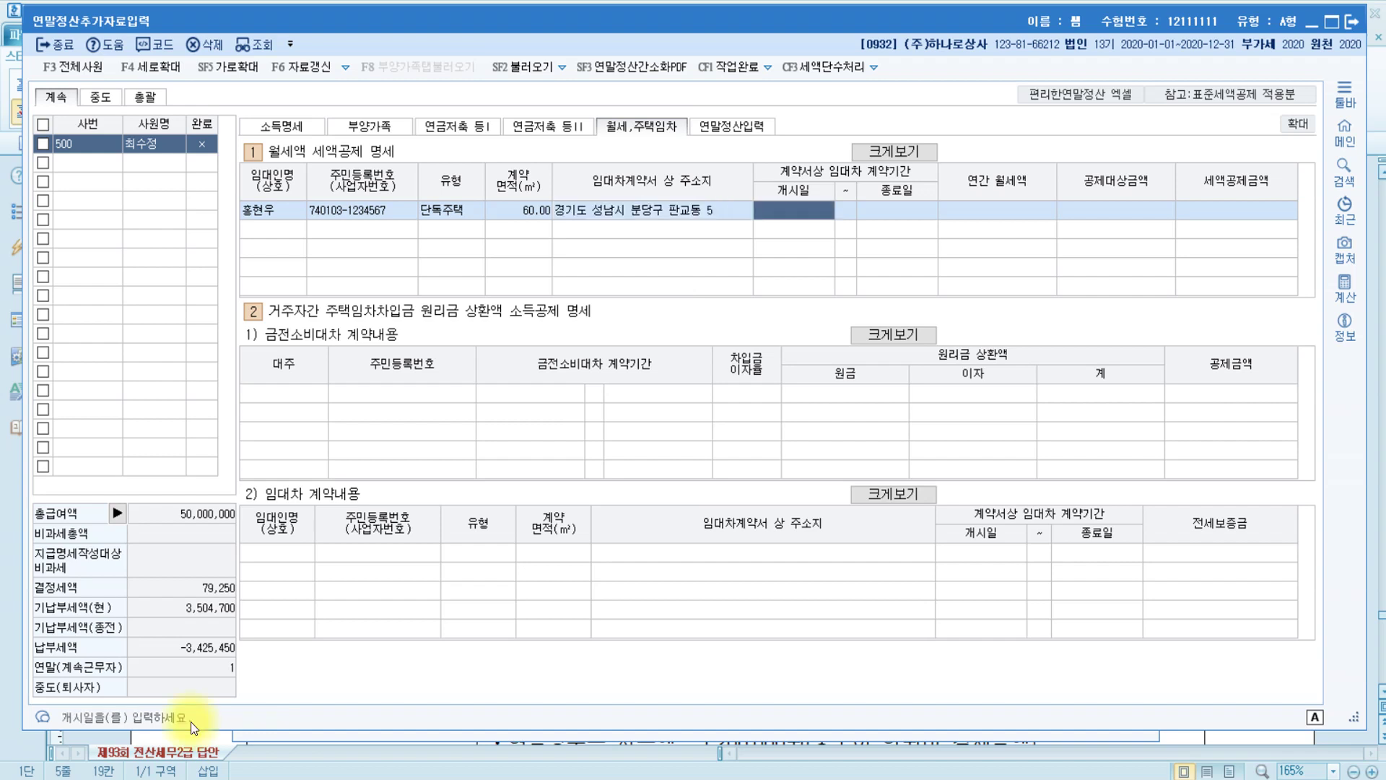
# Record the 2020-01-01 to 2020-12-31 contract period with 8,400,000 annual rent
pyautogui.write('20200101')
pyautogui.press('Return')
pyautogui.write('2')
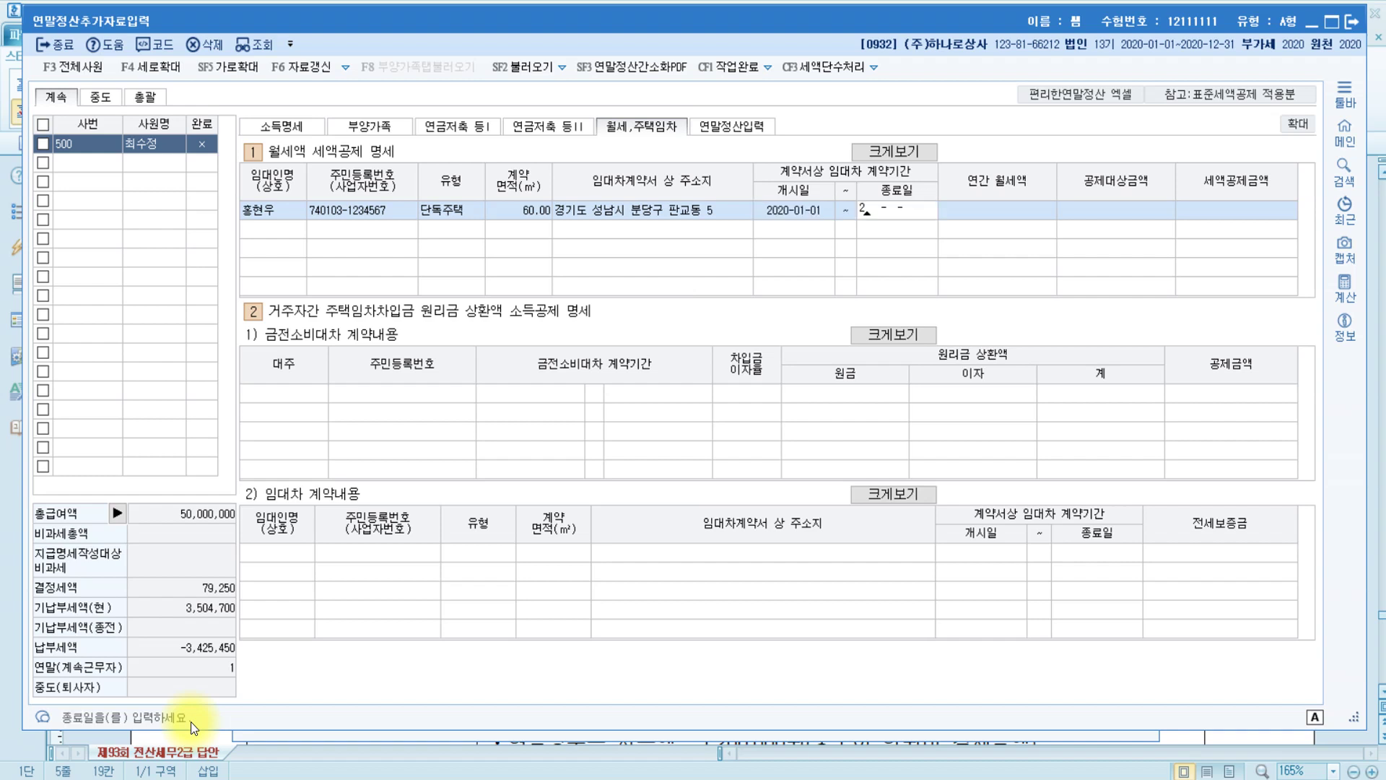
pyautogui.write('020-12-31')
pyautogui.press('Return')
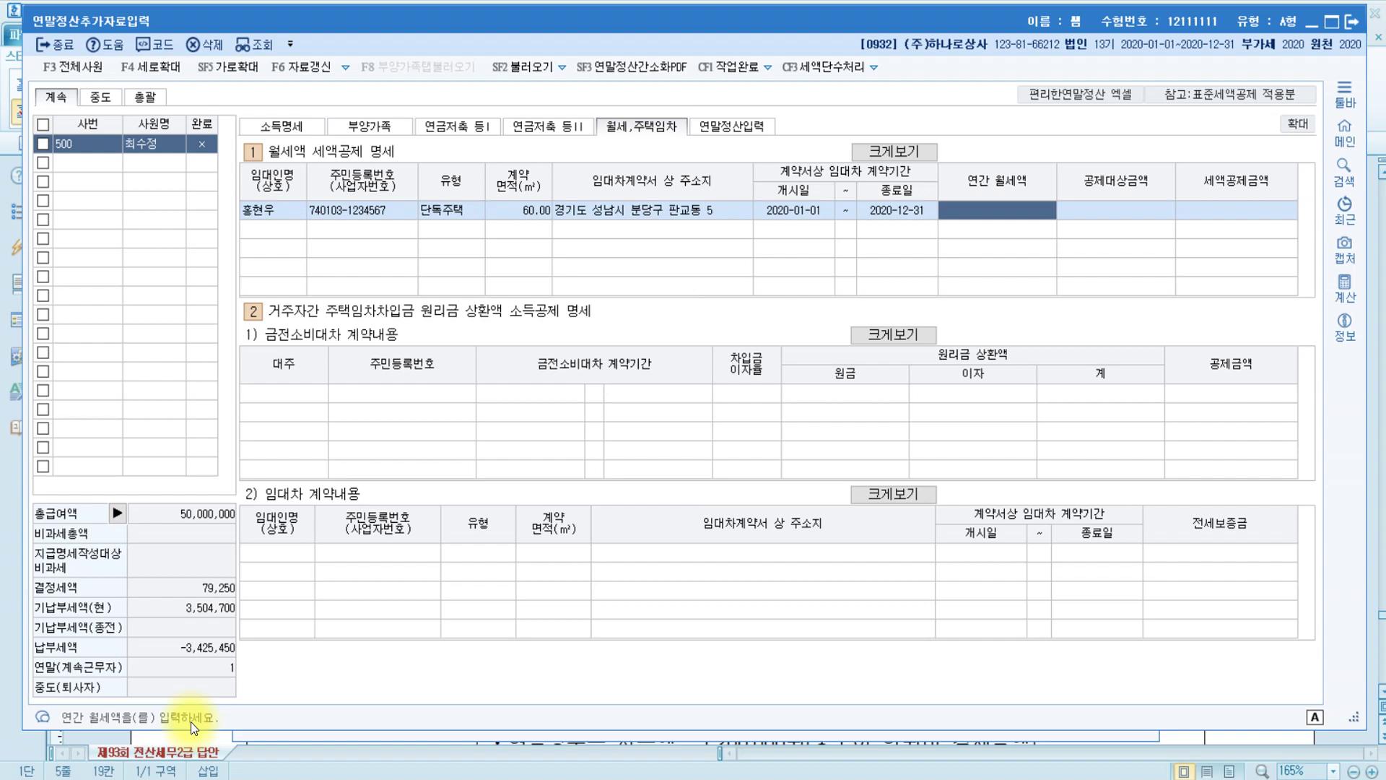
pyautogui.write('8400000')
pyautogui.press('Return')
pyautogui.press('Return')
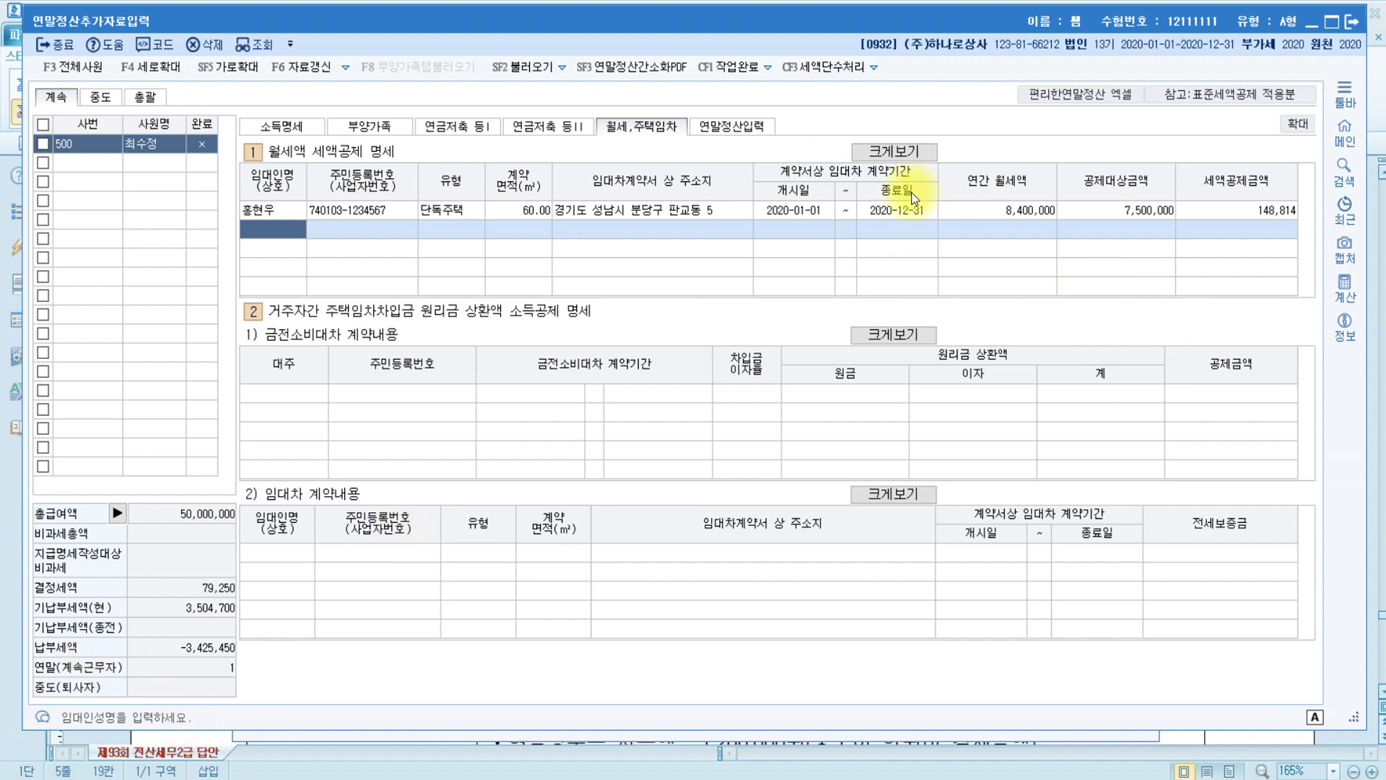
pyautogui.click(743, 128)
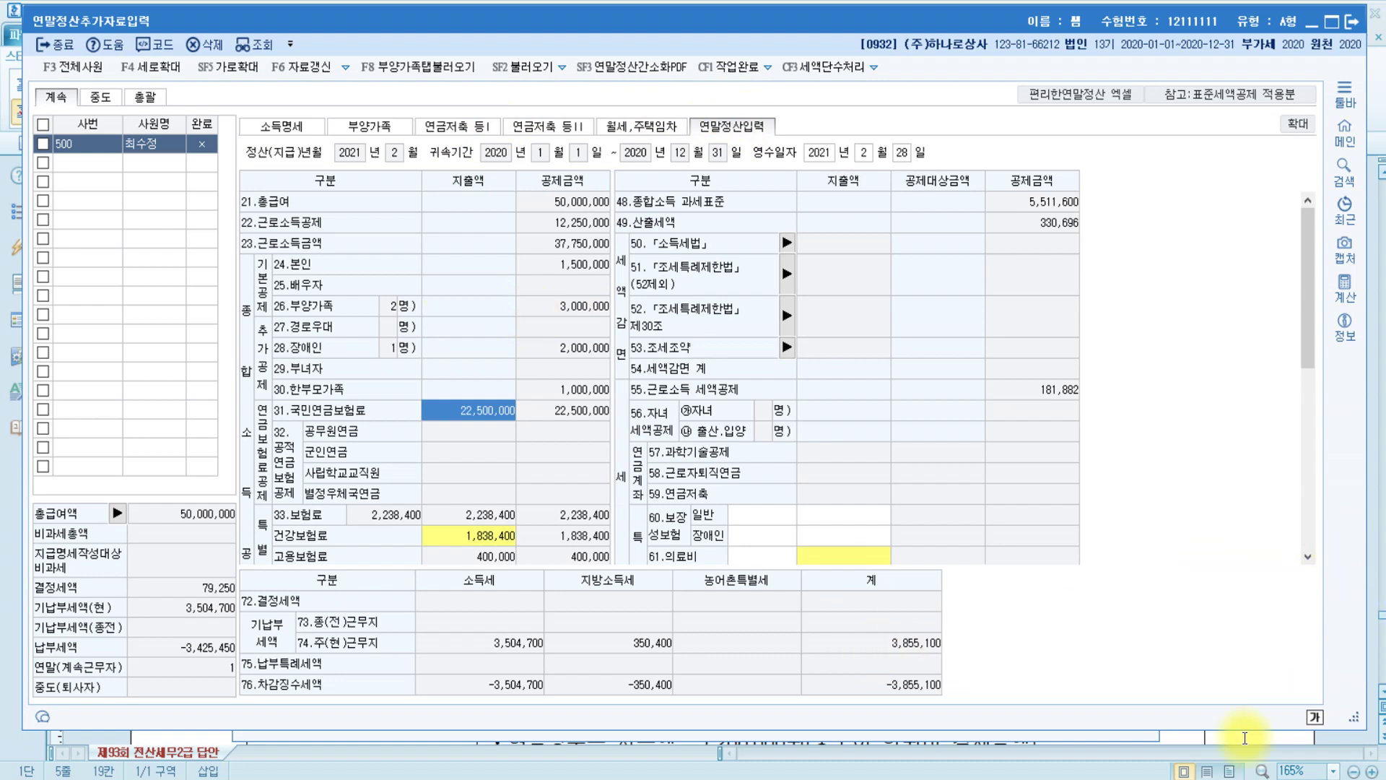
pyautogui.click(277, 774)
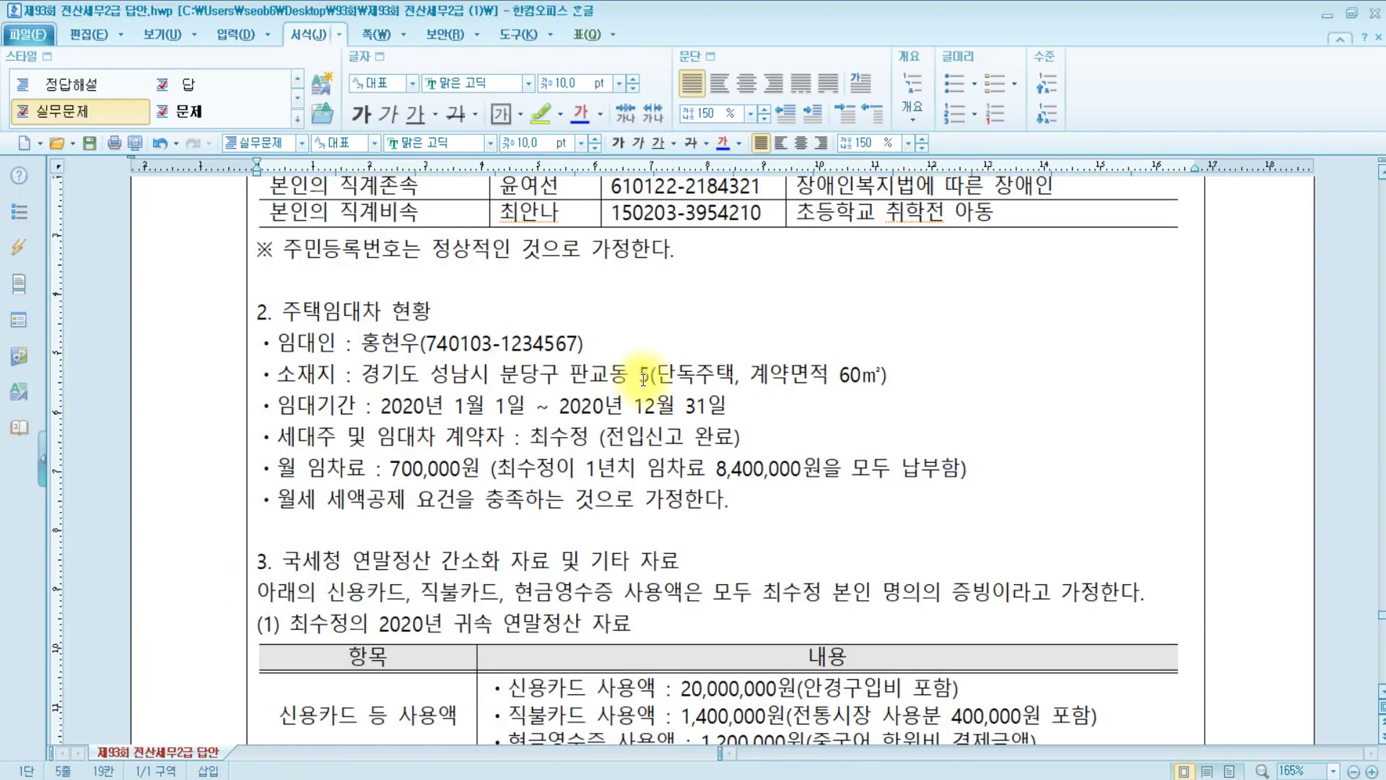
pyautogui.scroll(-3, 599, 346)
pyautogui.scroll(-3, 607, 332)
pyautogui.scroll(3, 289, 252)
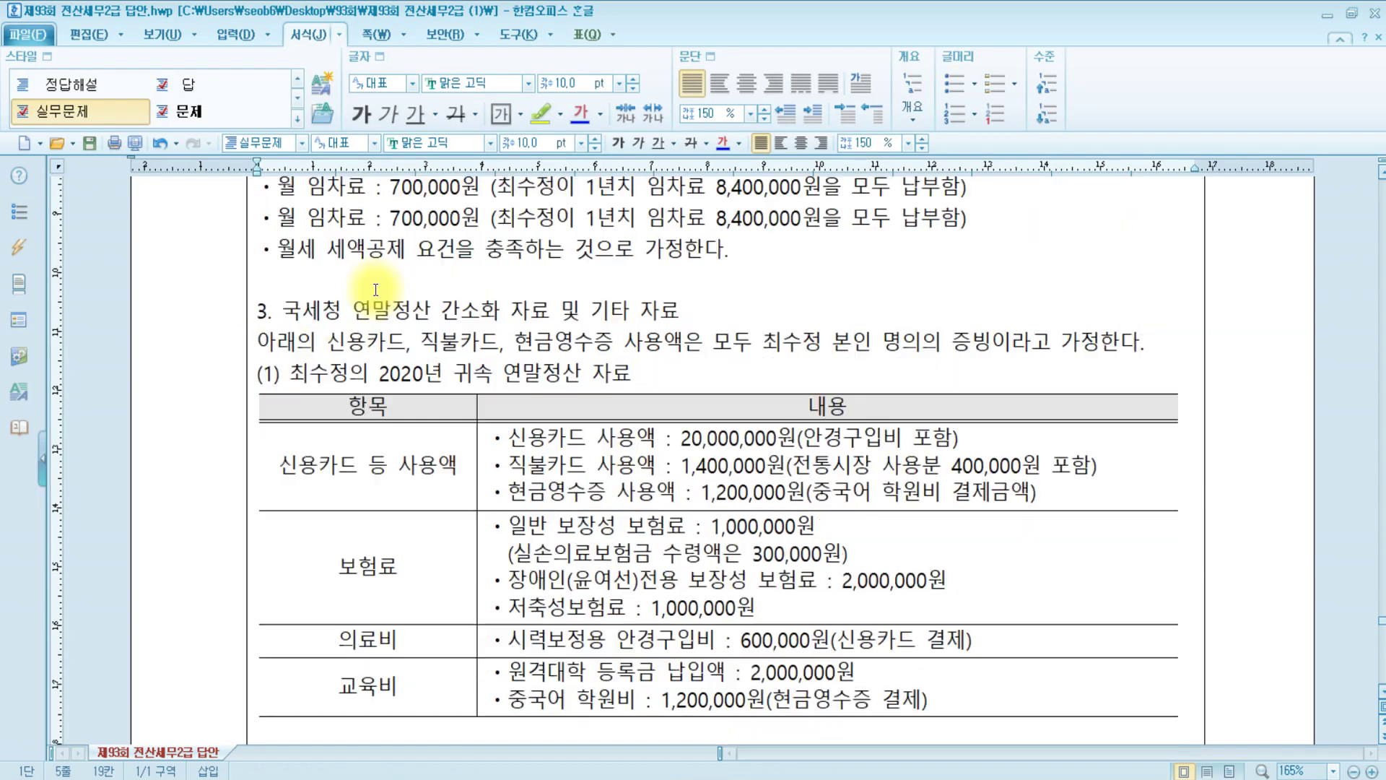
pyautogui.click(294, 316)
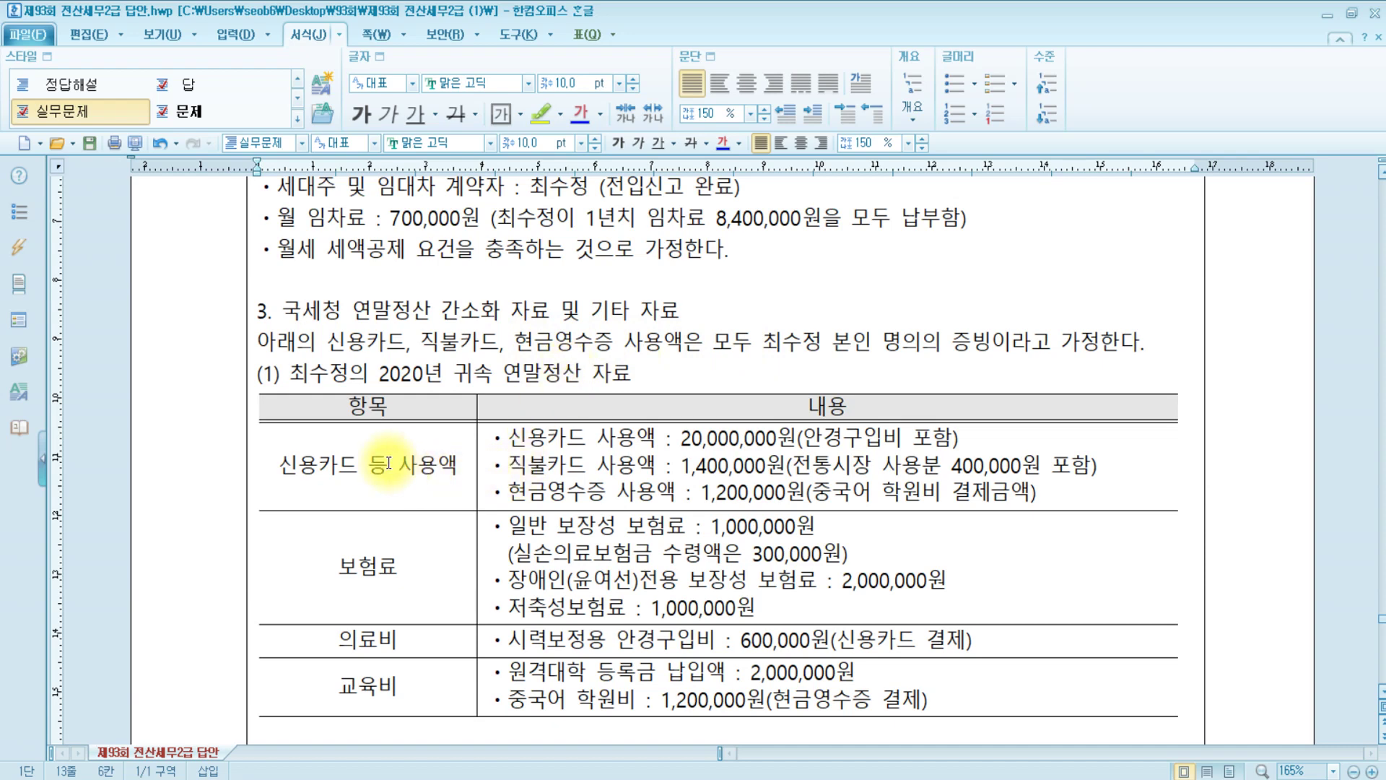
pyautogui.scroll(-3, 380, 457)
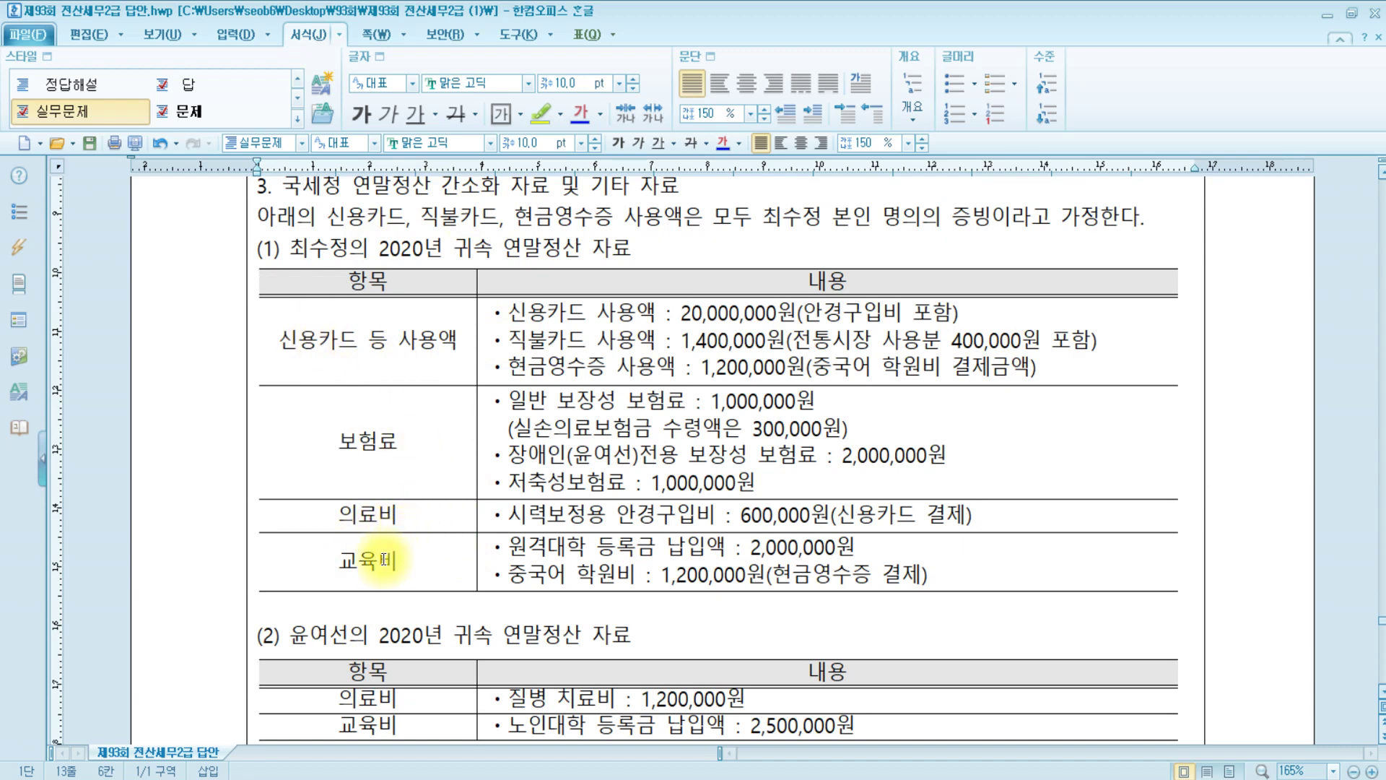
pyautogui.click(440, 777)
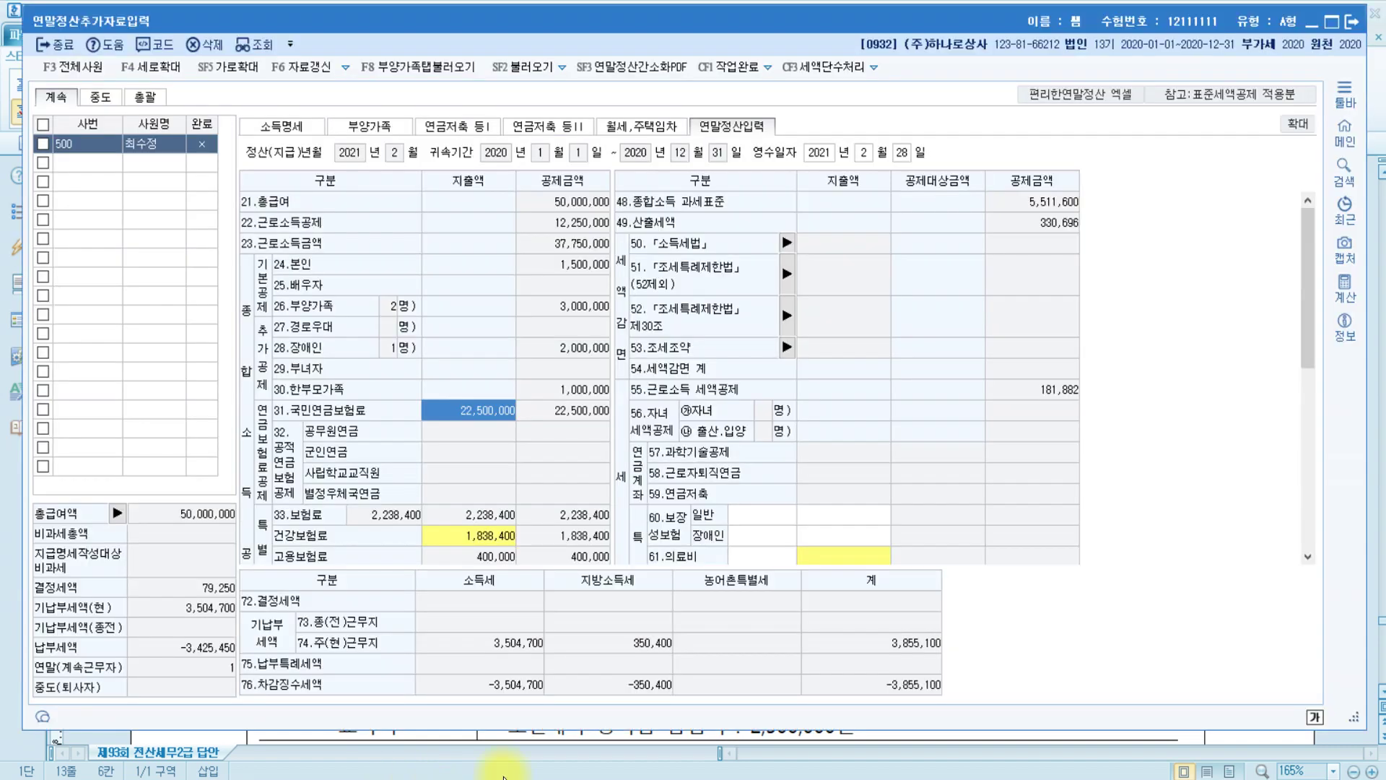
# Show the 원천징수.pdf memo table and mark the 연령제한 and 소득금액제한 headings
pyautogui.click(157, 736)
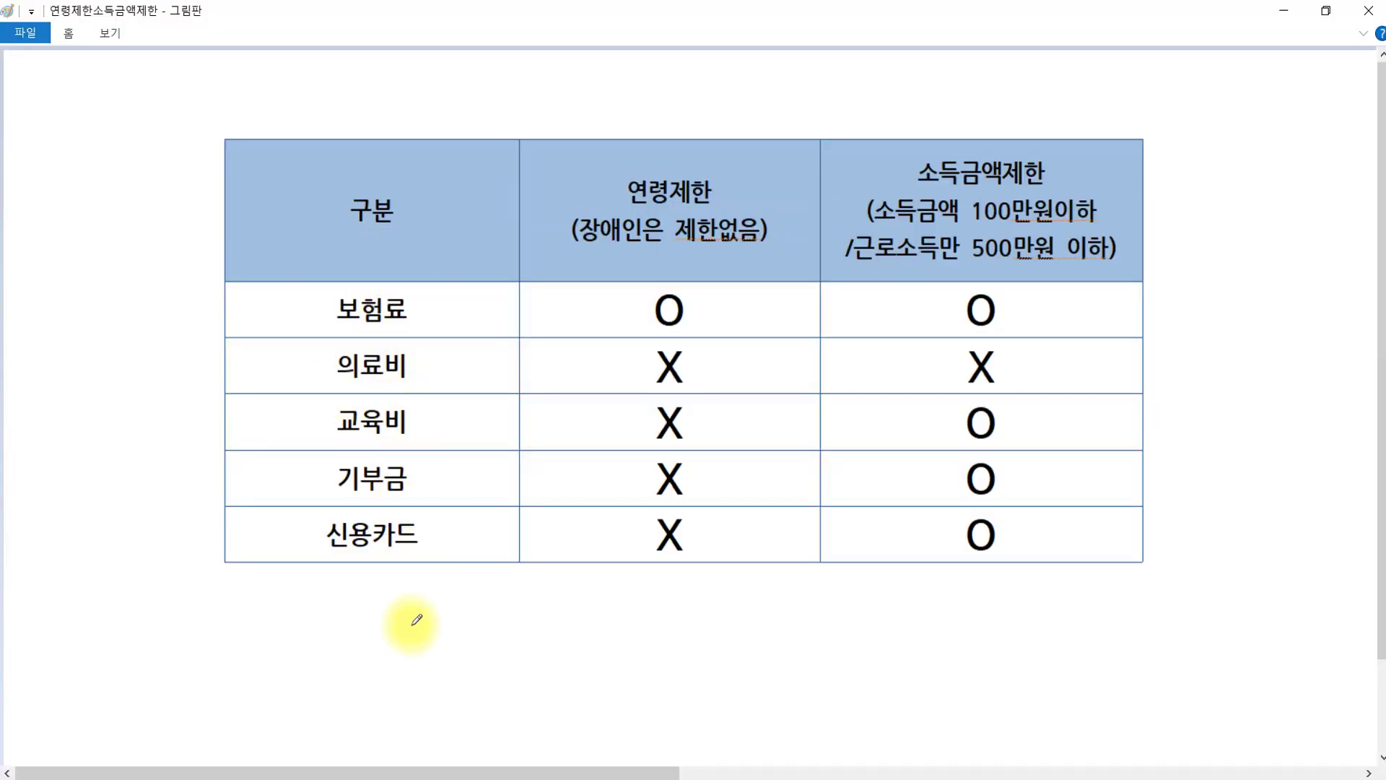
pyautogui.moveTo(626, 208); pyautogui.dragTo(736, 213)
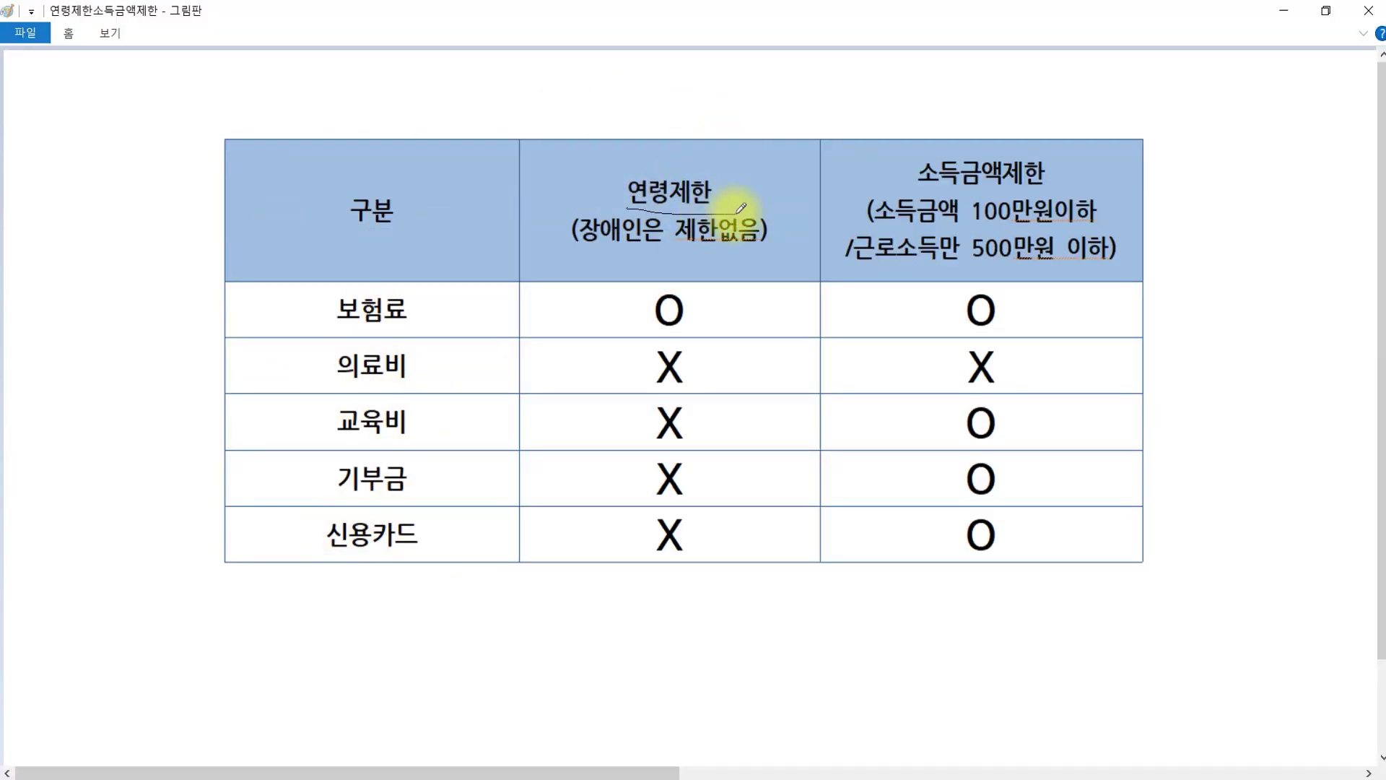
pyautogui.moveTo(924, 189); pyautogui.dragTo(1075, 190)
pyautogui.moveTo(658, 132); pyautogui.dragTo(771, 123)
pyautogui.moveTo(899, 132); pyautogui.dragTo(986, 129)
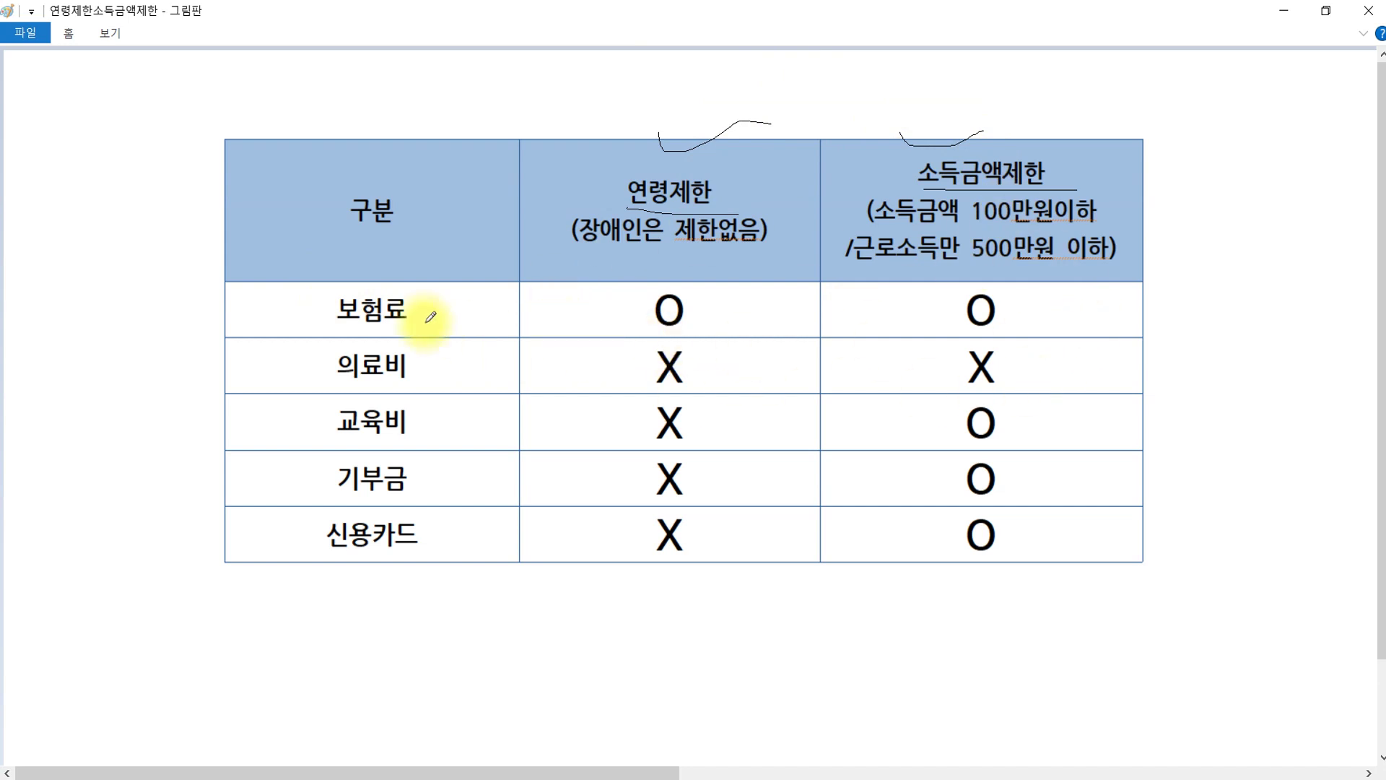
pyautogui.click(388, 363)
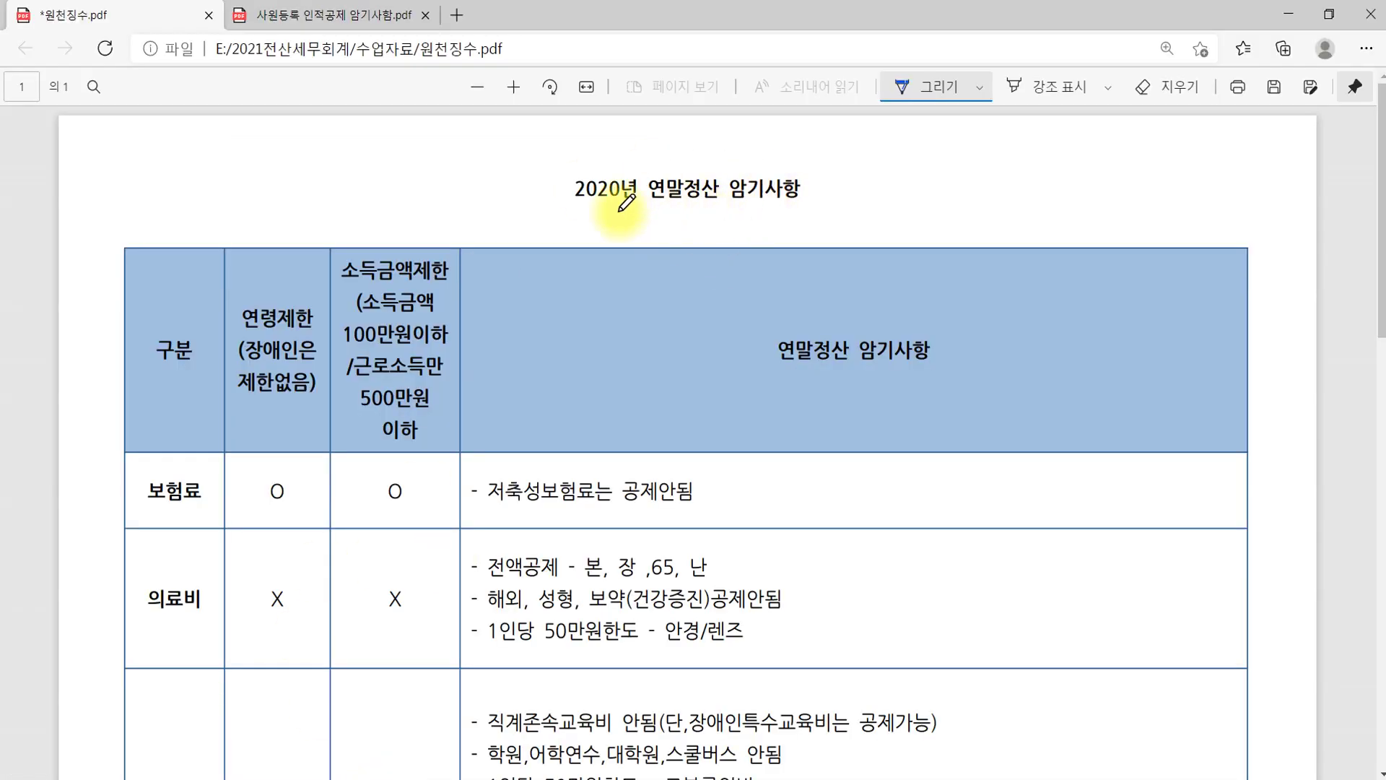
pyautogui.scroll(-5, 751, 574)
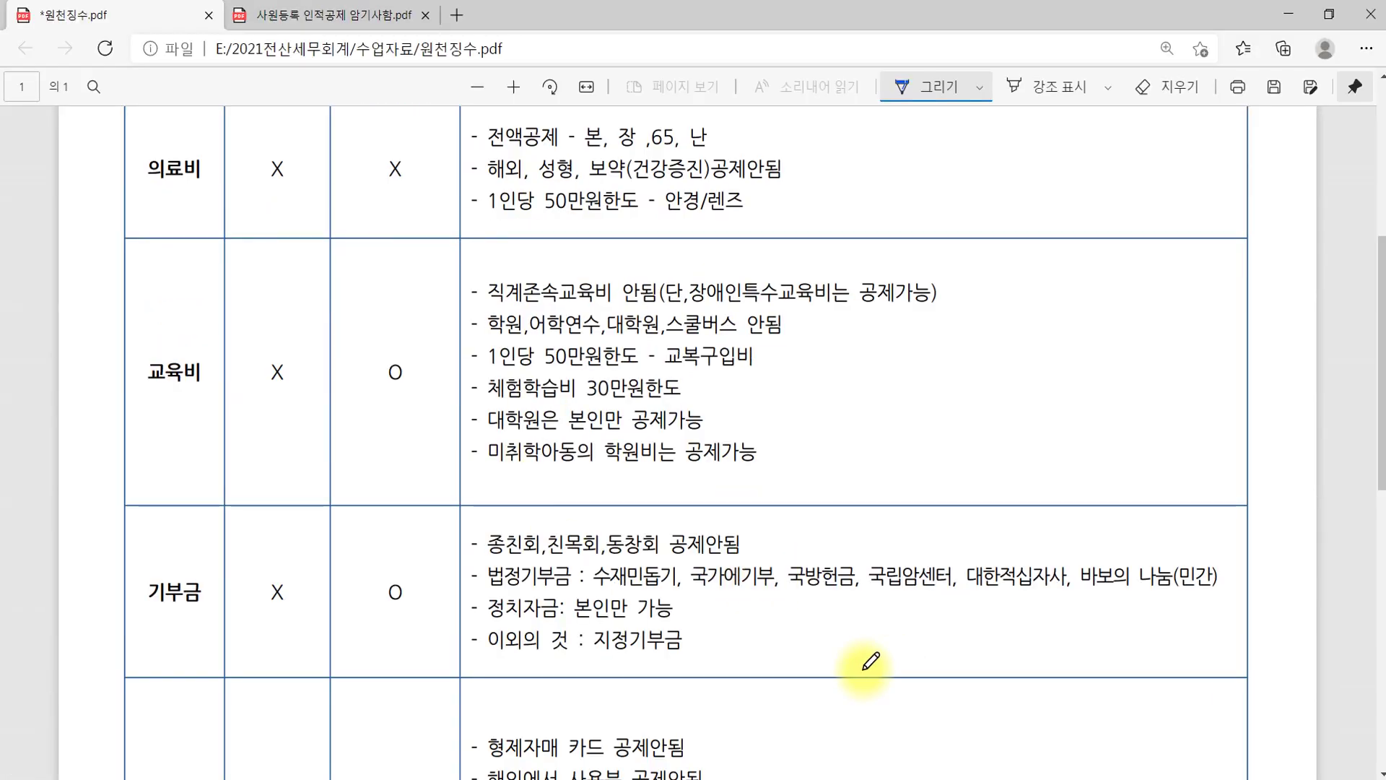
pyautogui.scroll(5, 867, 570)
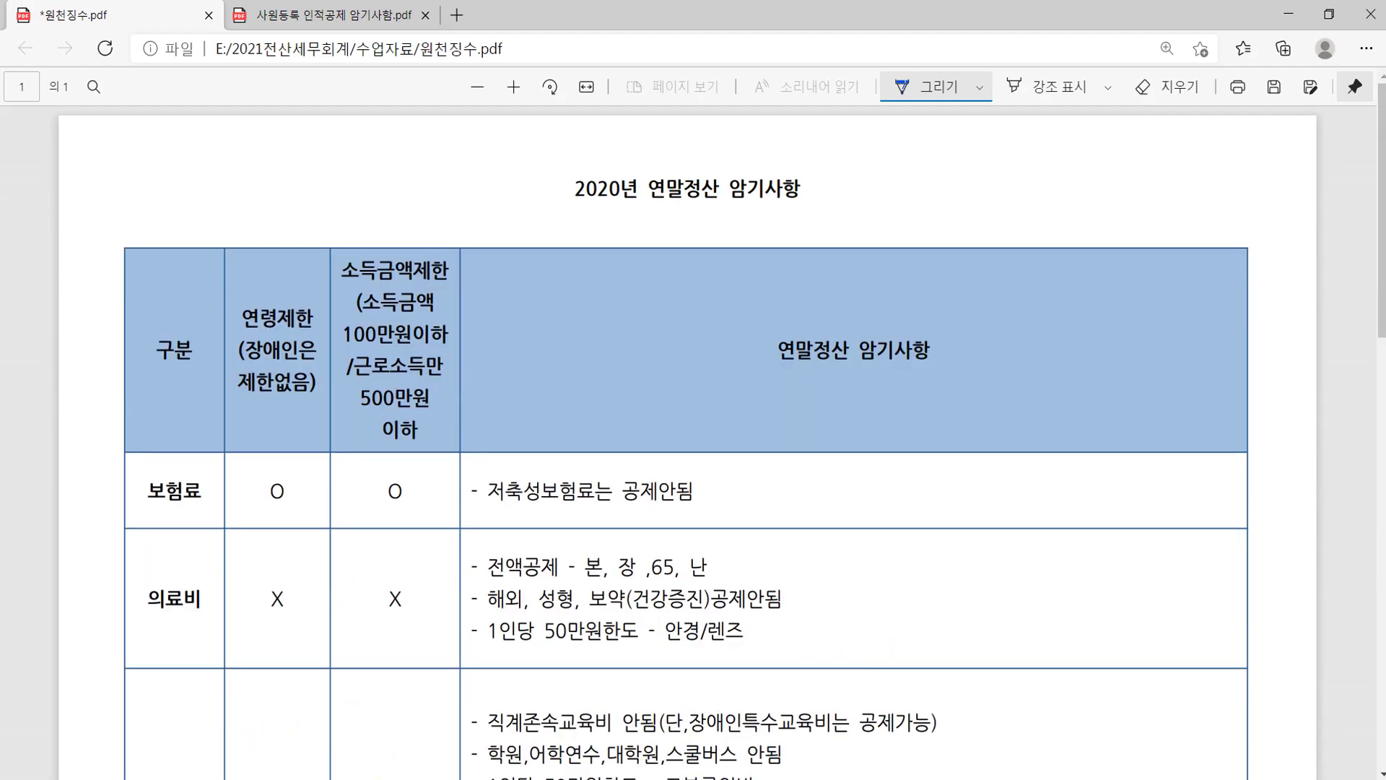
# Go over the card, debit card and cash receipt amounts in the exam document
pyautogui.hotkey('alt', 'Tab')
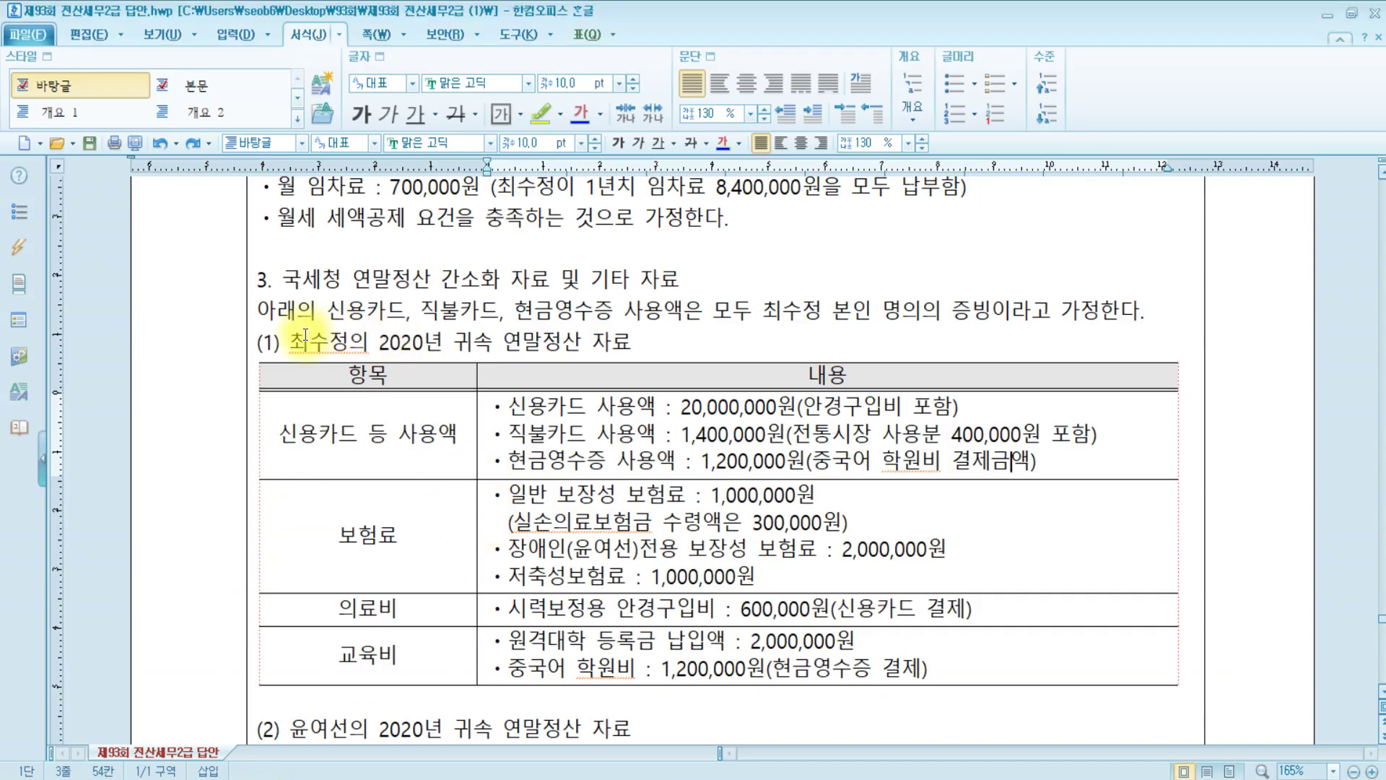
pyautogui.click(366, 441)
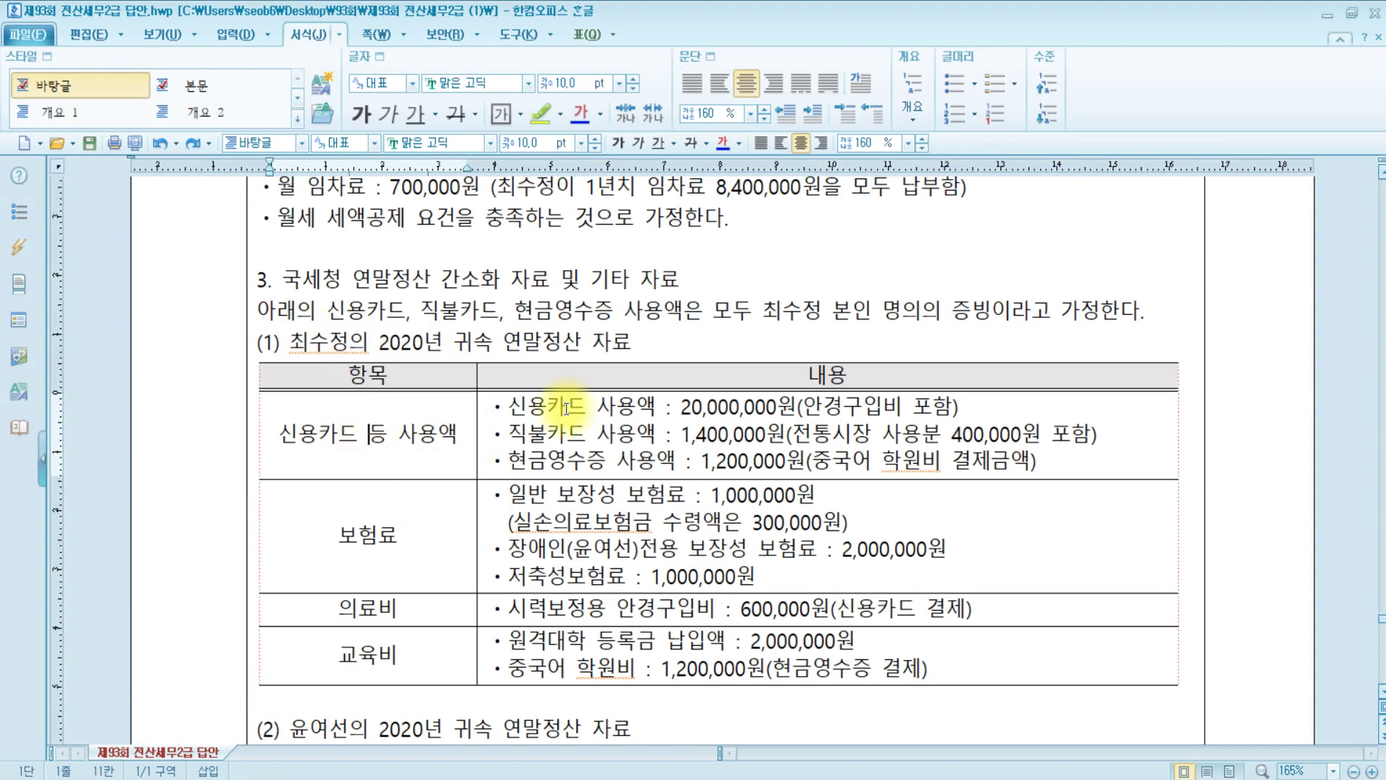
pyautogui.click(712, 409)
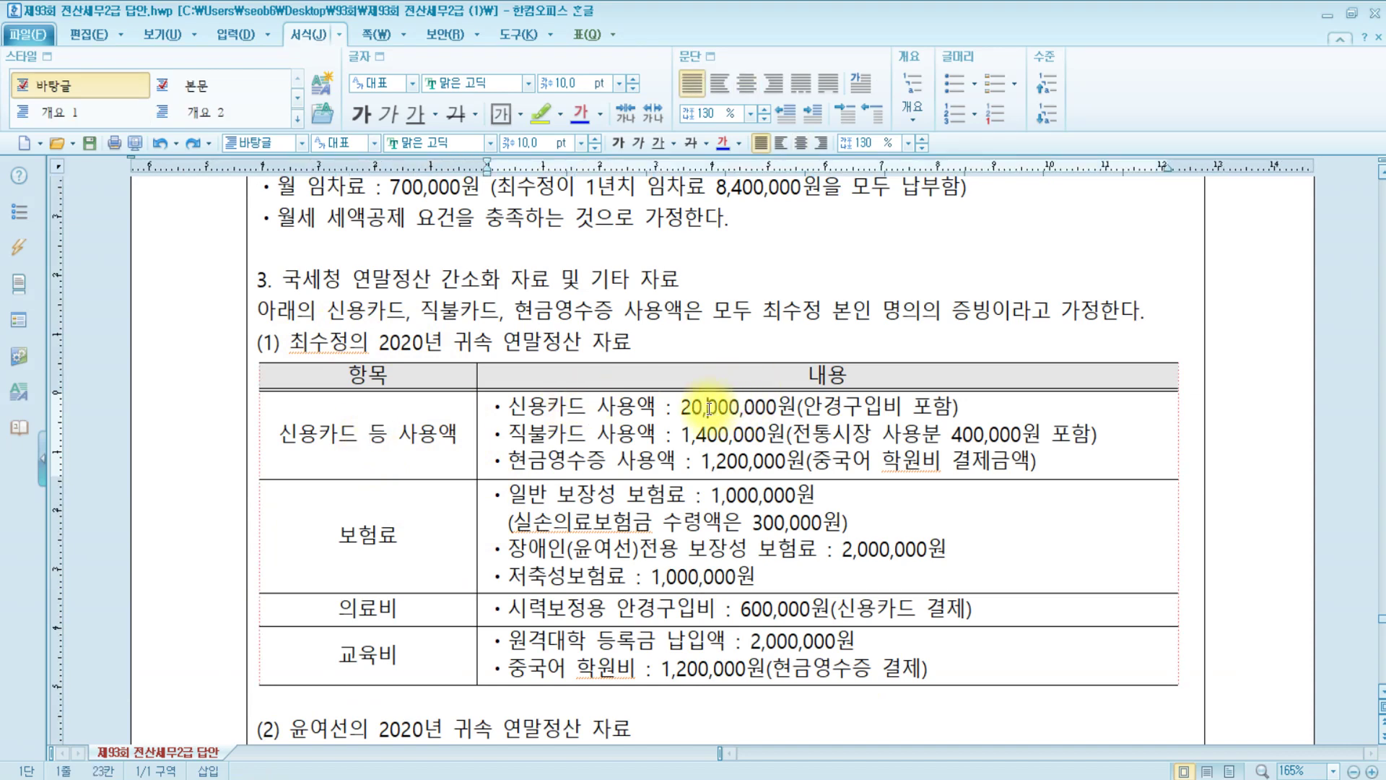
pyautogui.click(744, 434)
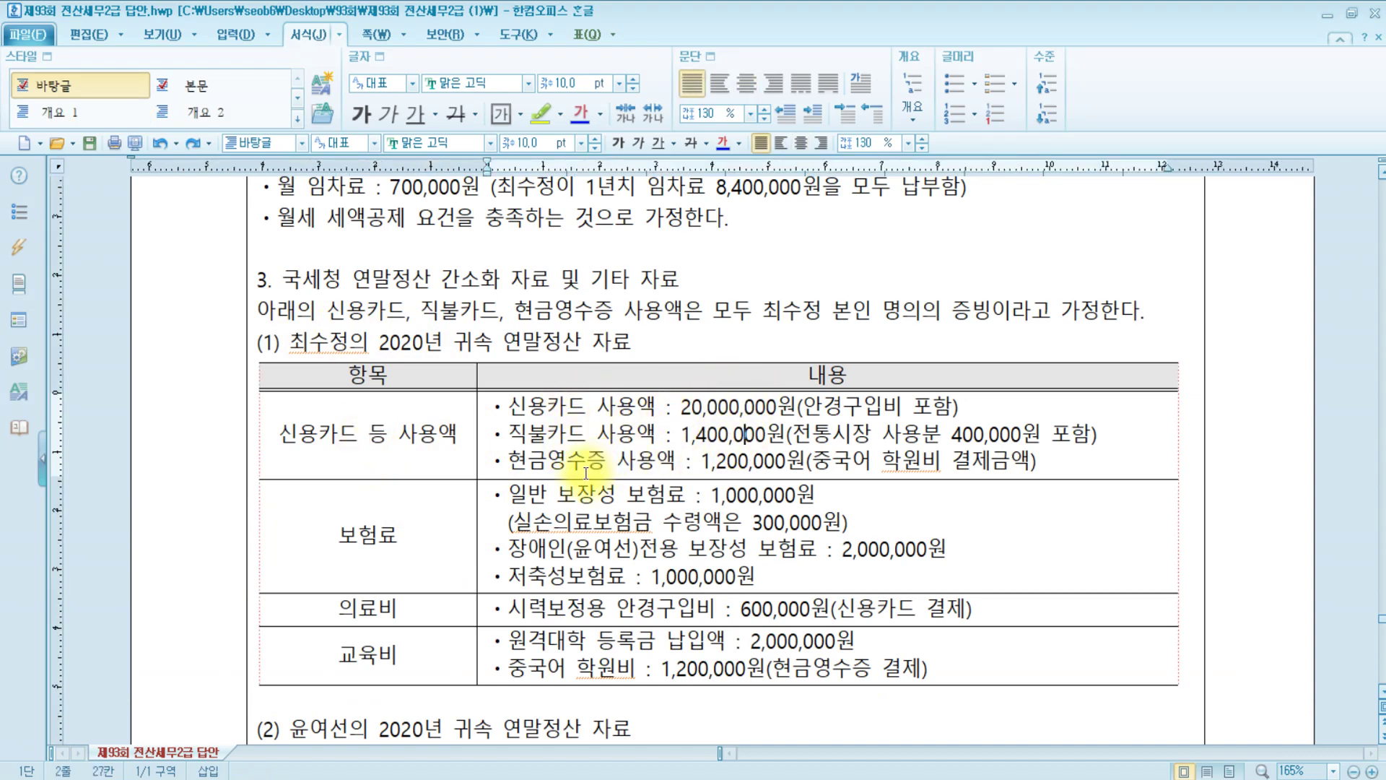
pyautogui.click(782, 462)
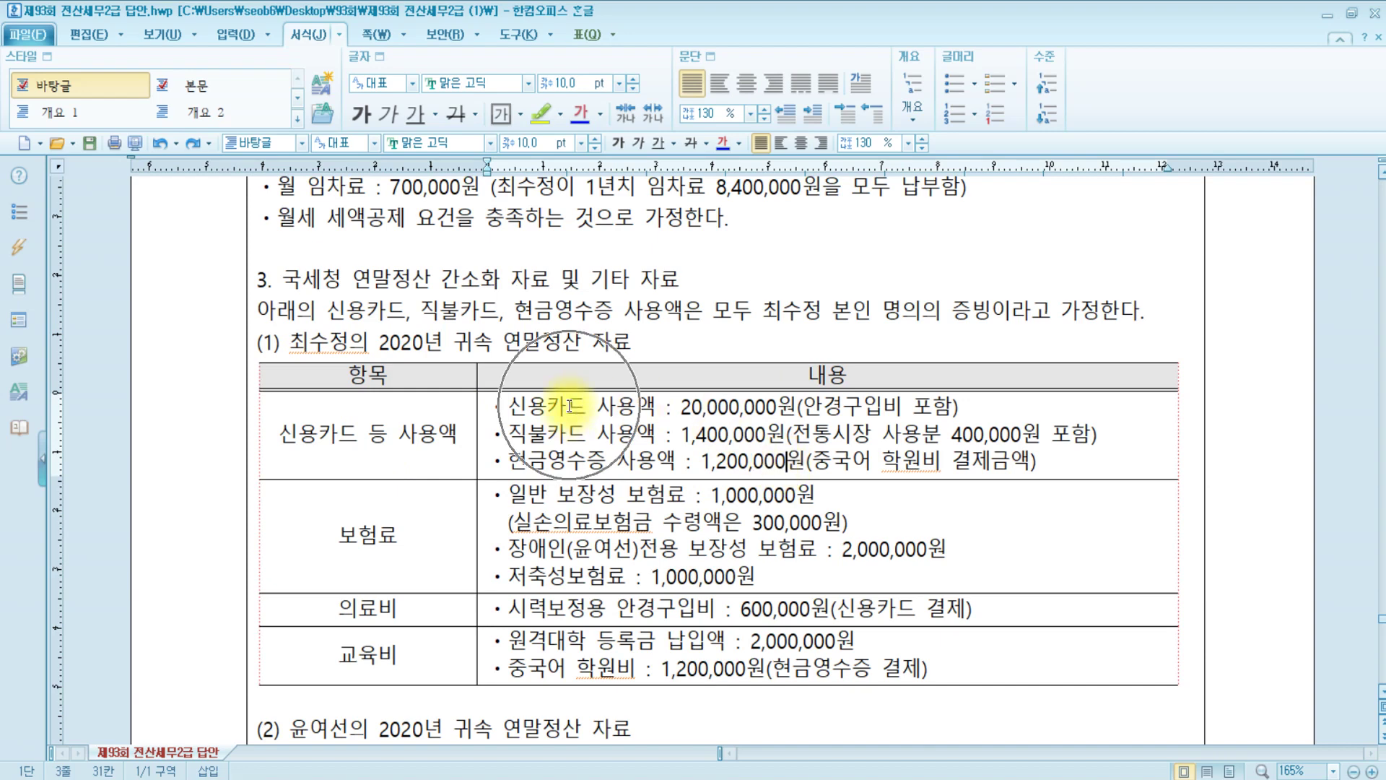
# Highlight in turn the glasses purchase, traditional market and Chinese academy fee notes
pyautogui.moveTo(797, 409); pyautogui.dragTo(946, 408)
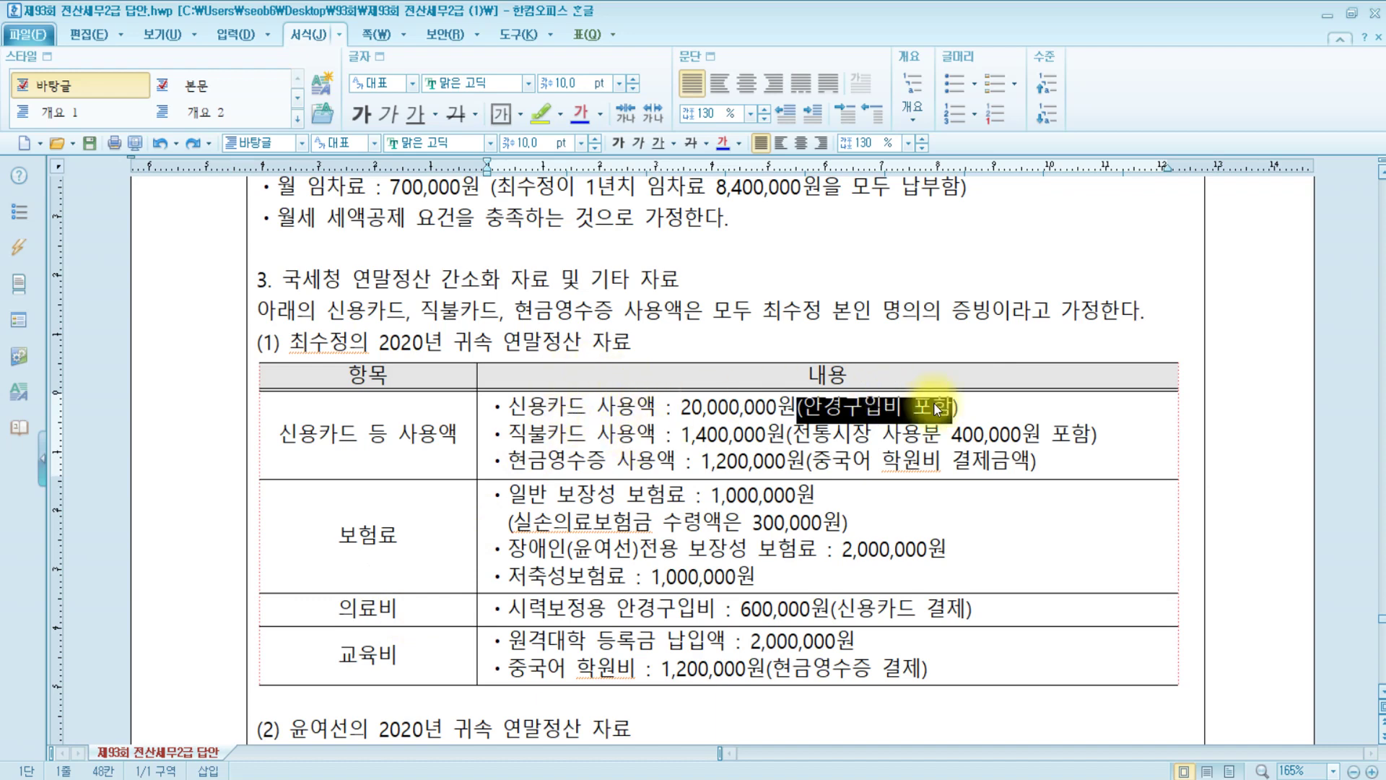
pyautogui.click(984, 408)
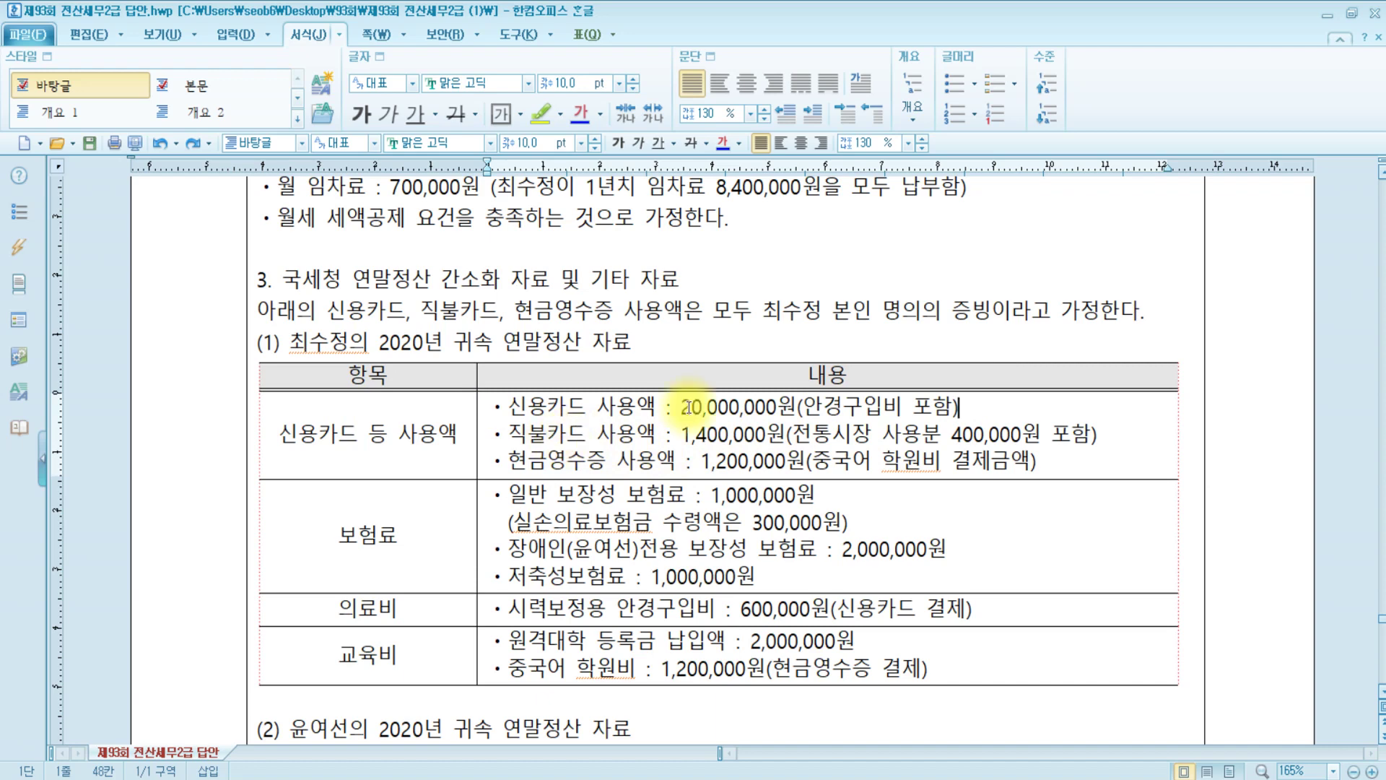
pyautogui.moveTo(792, 436); pyautogui.dragTo(1058, 436)
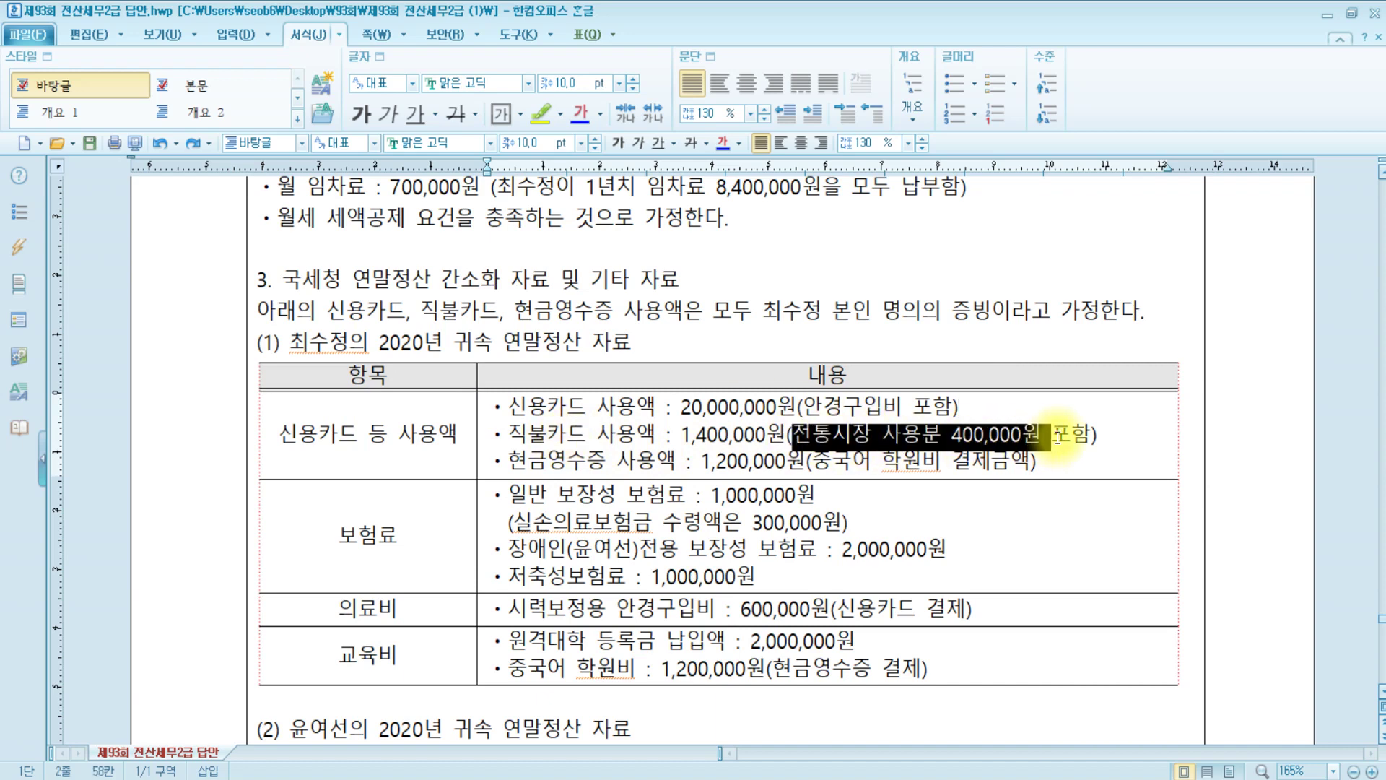
pyautogui.click(665, 460)
pyautogui.moveTo(813, 462); pyautogui.dragTo(940, 462)
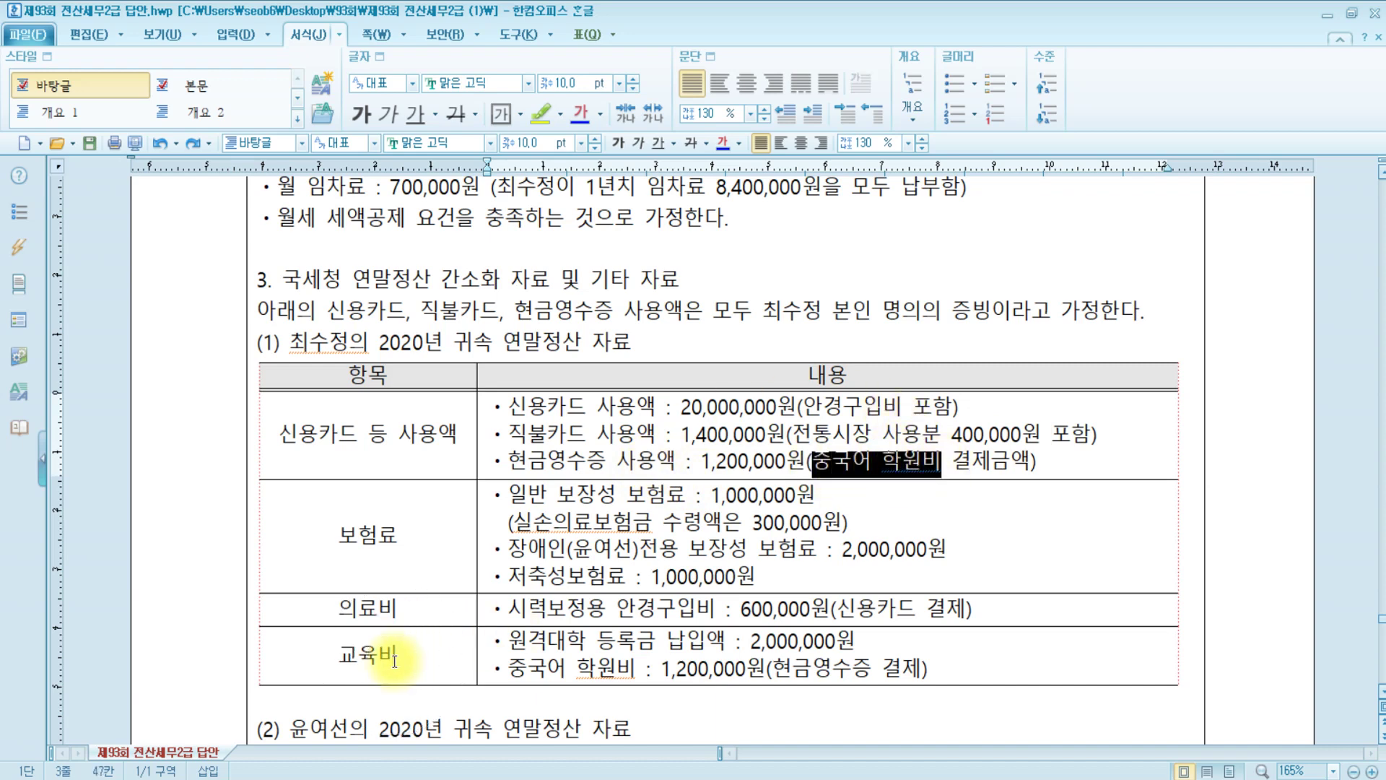
pyautogui.click(618, 467)
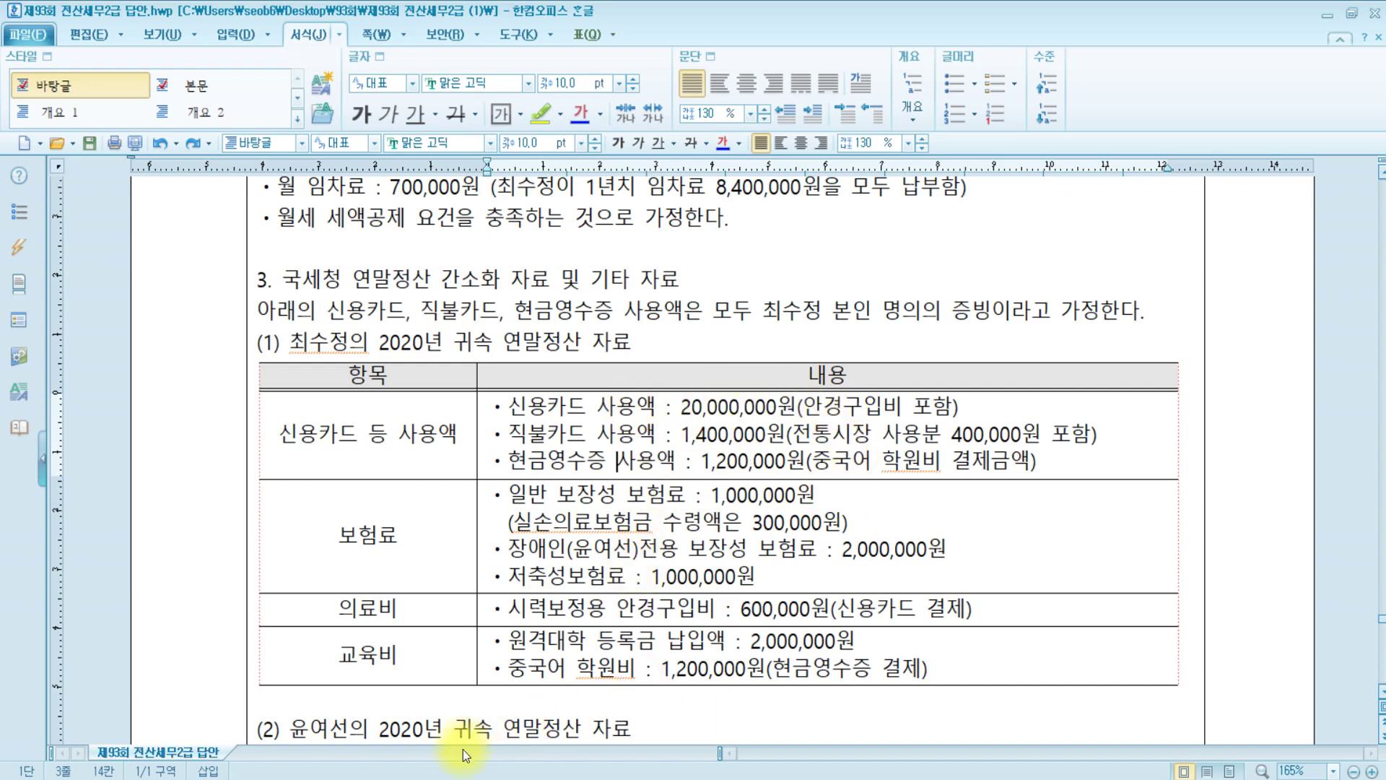
# Open the 42.신용카드 등 사용액 breakdown in the 연말정산입력 sheet
pyautogui.hotkey('alt', 'Tab')
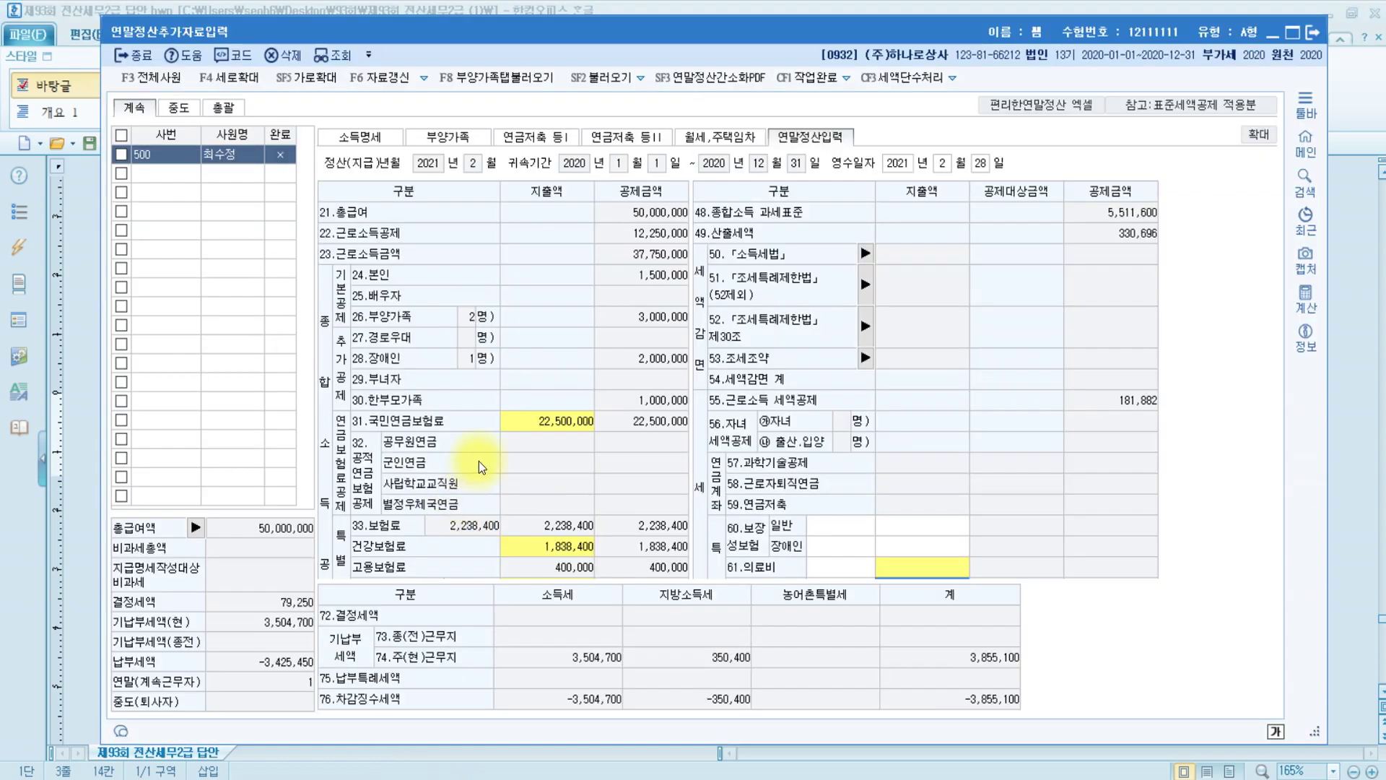
pyautogui.scroll(-3, 479, 461)
pyautogui.scroll(-2, 479, 461)
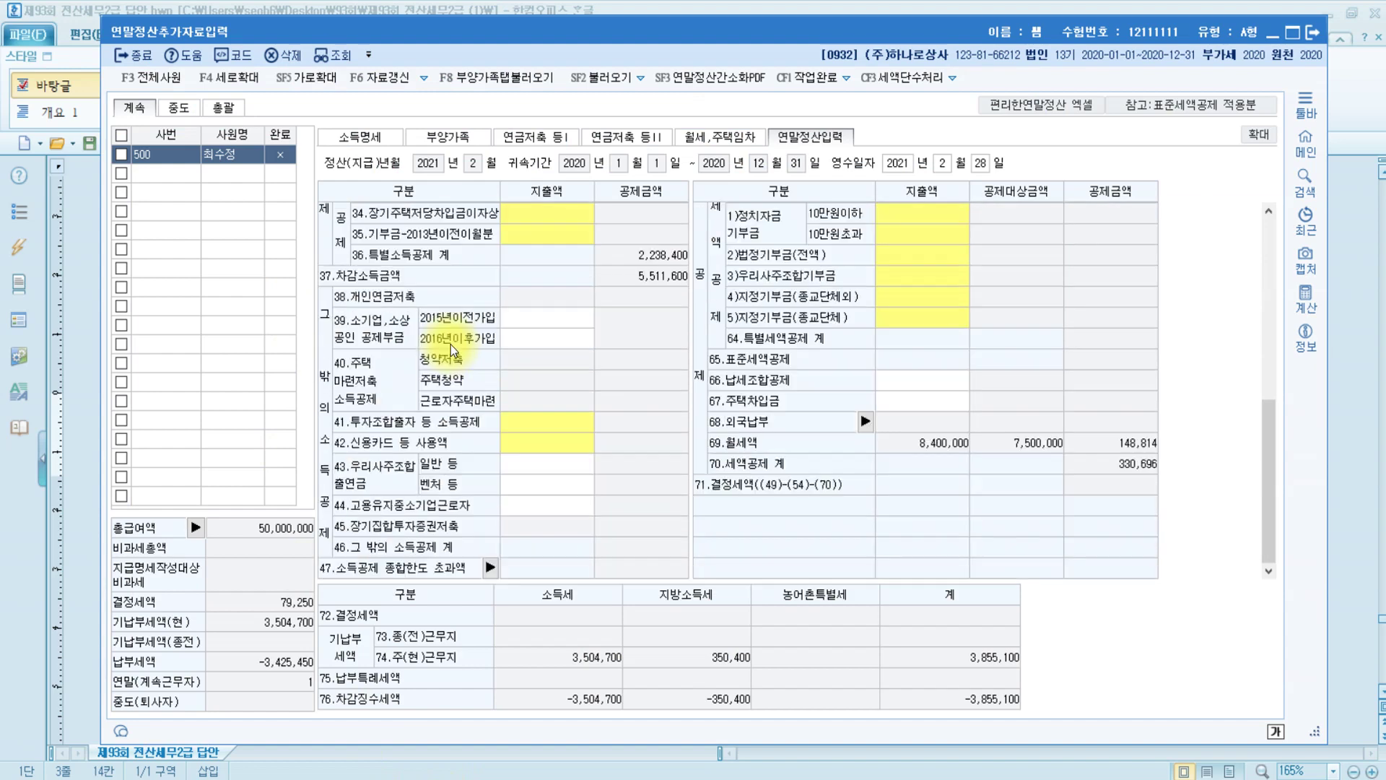
pyautogui.click(531, 442)
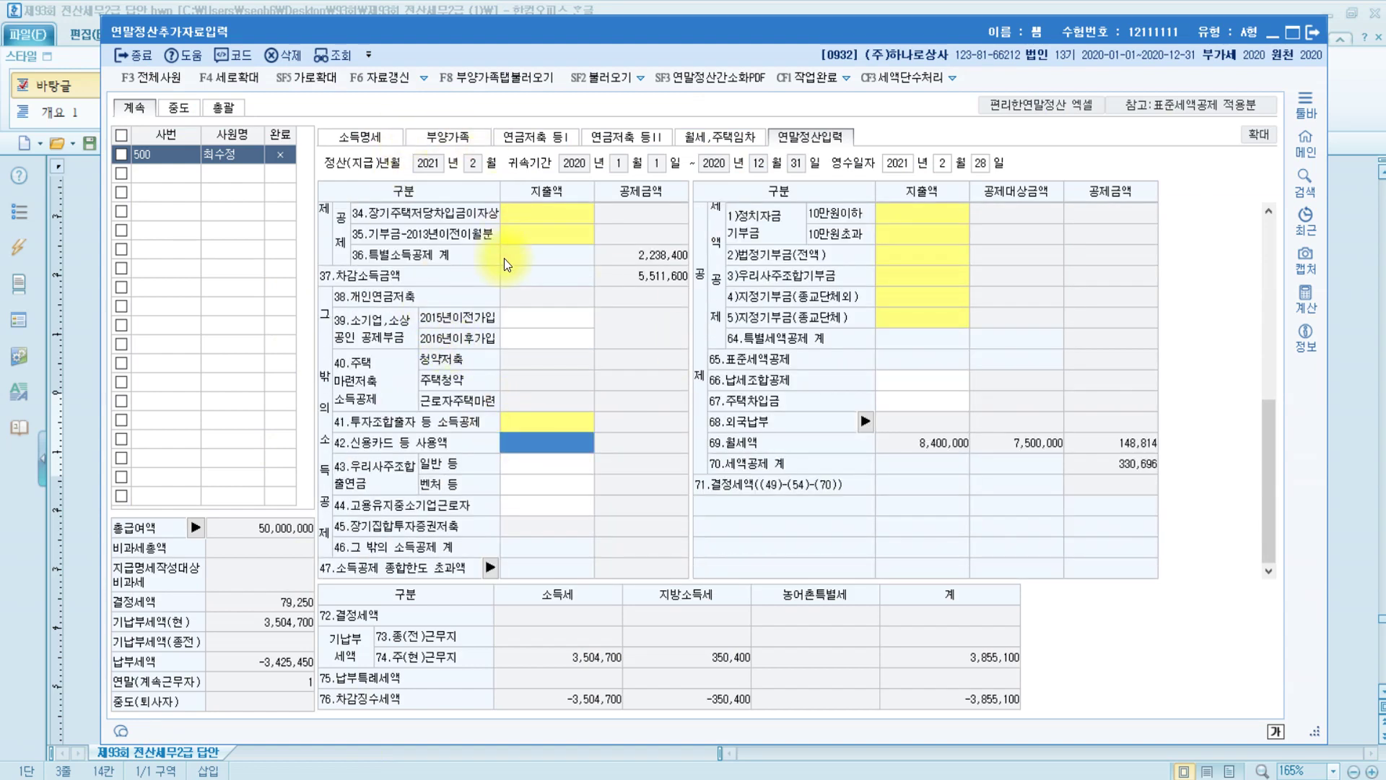
pyautogui.press('Return')
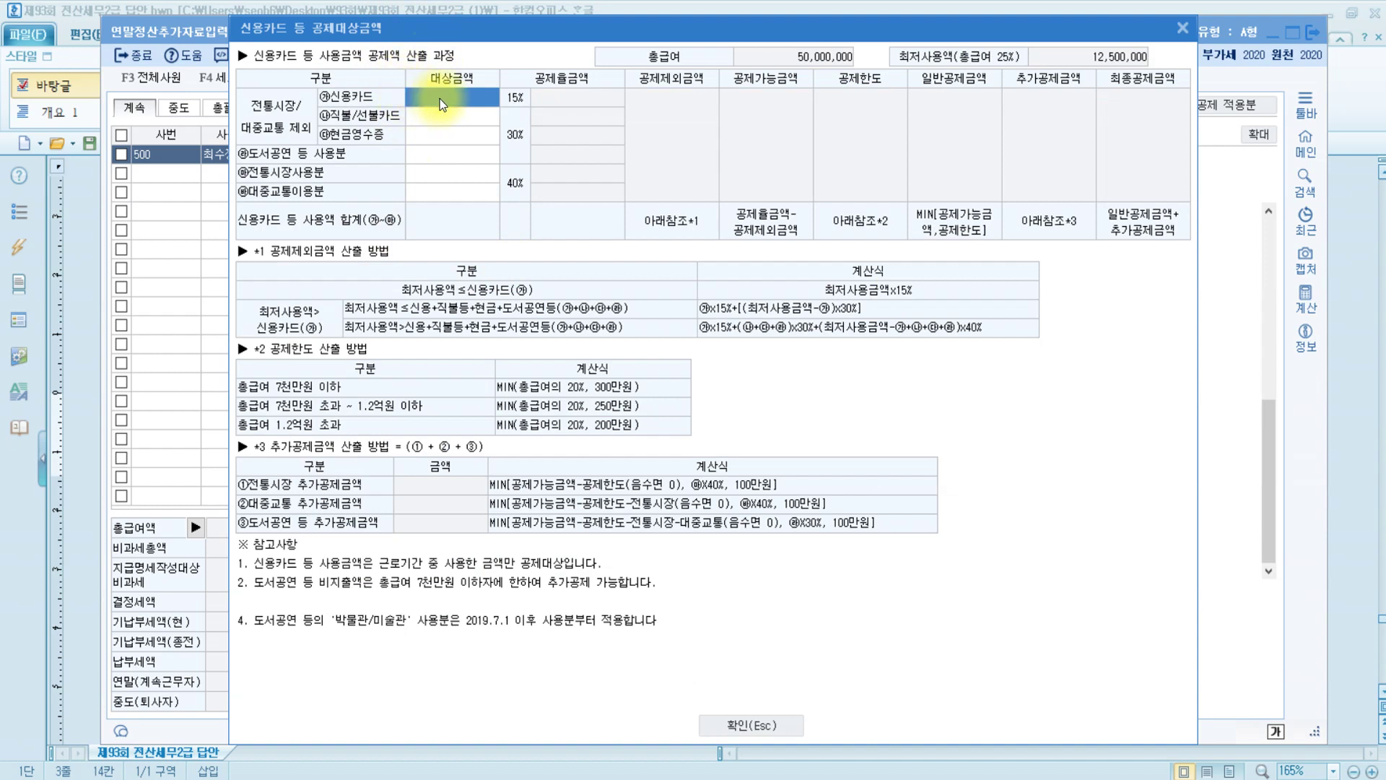
# Enter credit card 20,000,000, debit card 1,000,000 and traditional market 400,000
pyautogui.click(442, 104)
pyautogui.write('20000000')
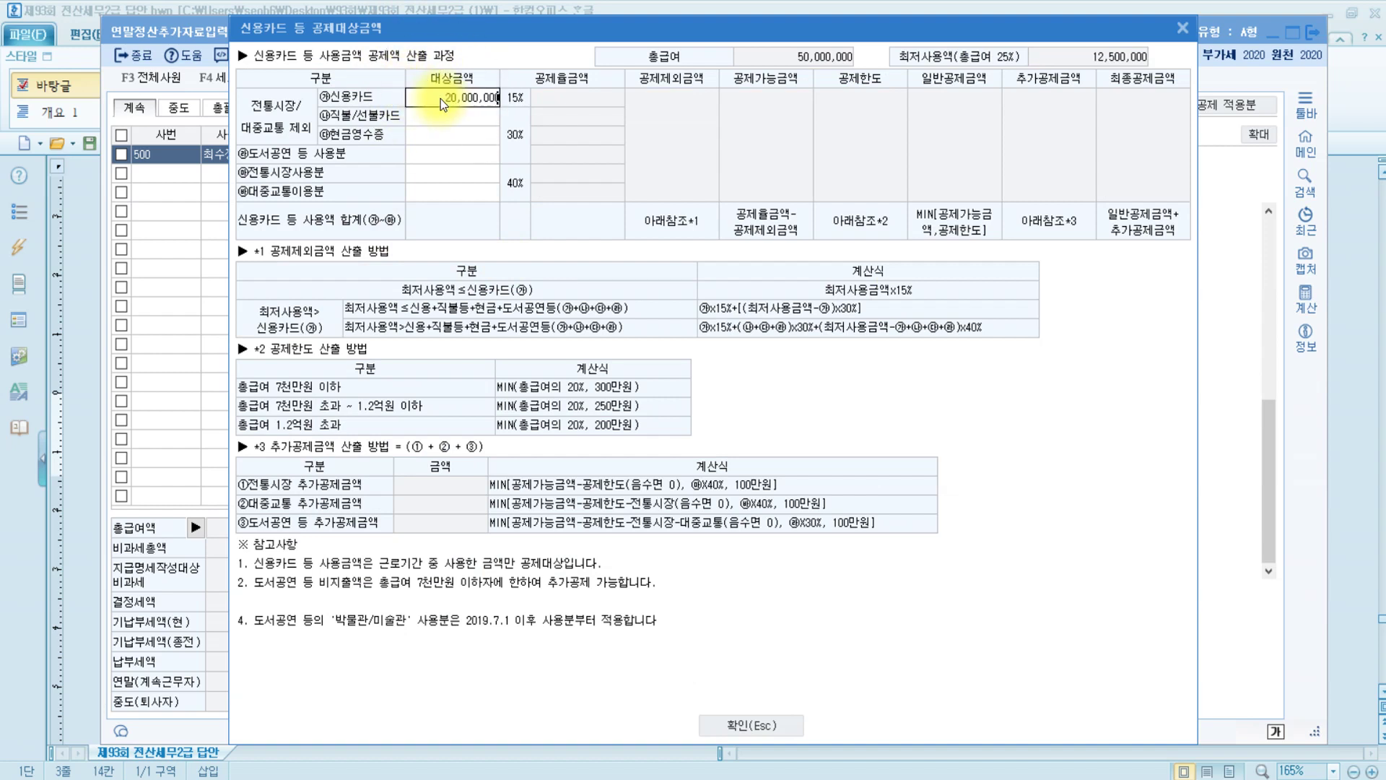
pyautogui.press('Return')
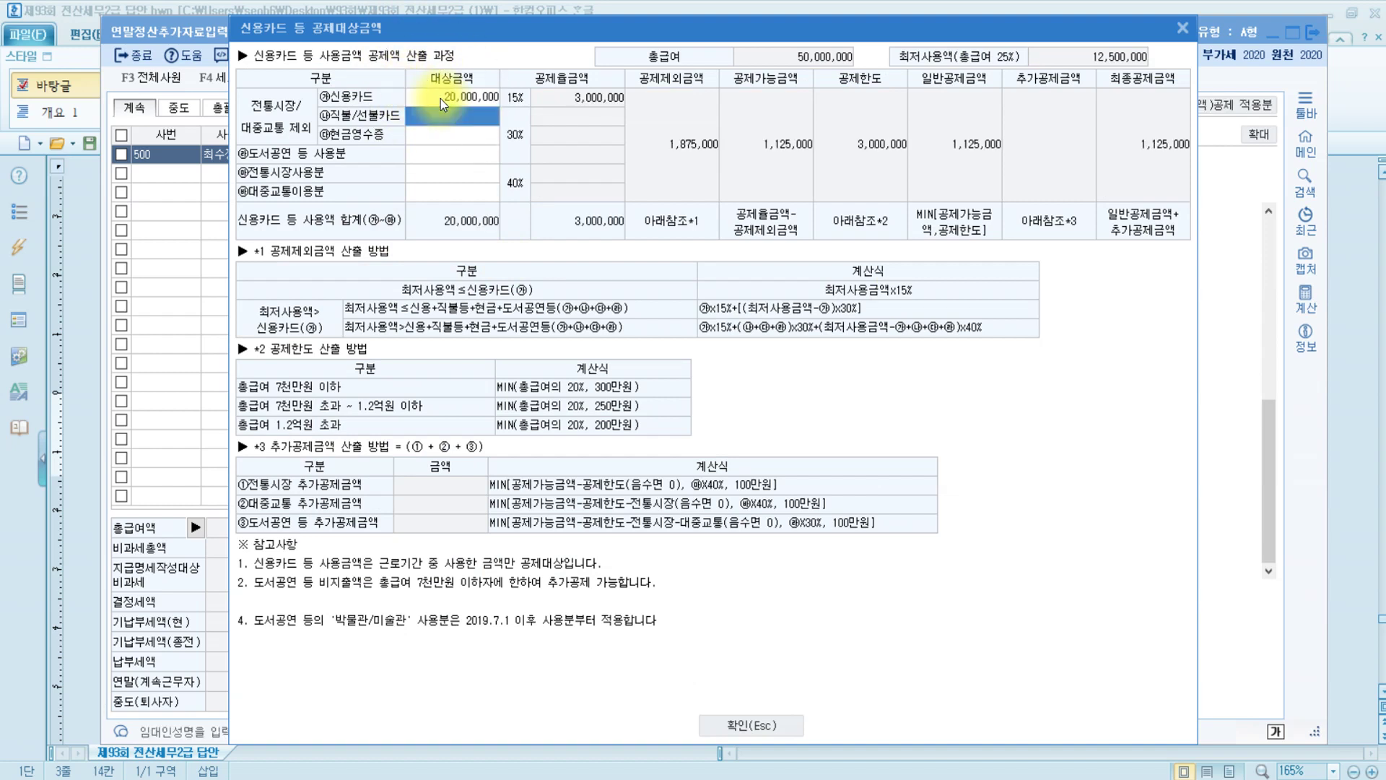
pyautogui.write('1000000')
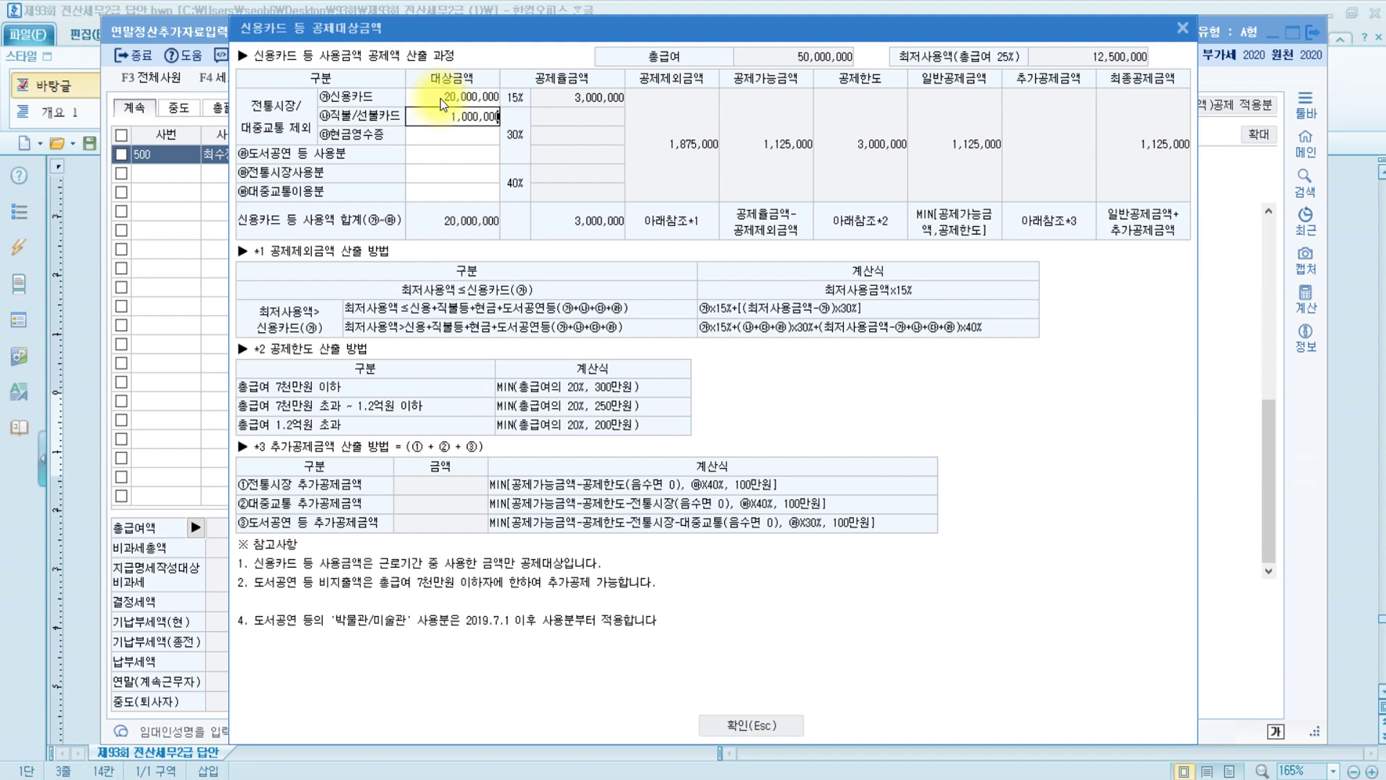
pyautogui.press('Return')
pyautogui.click(470, 174)
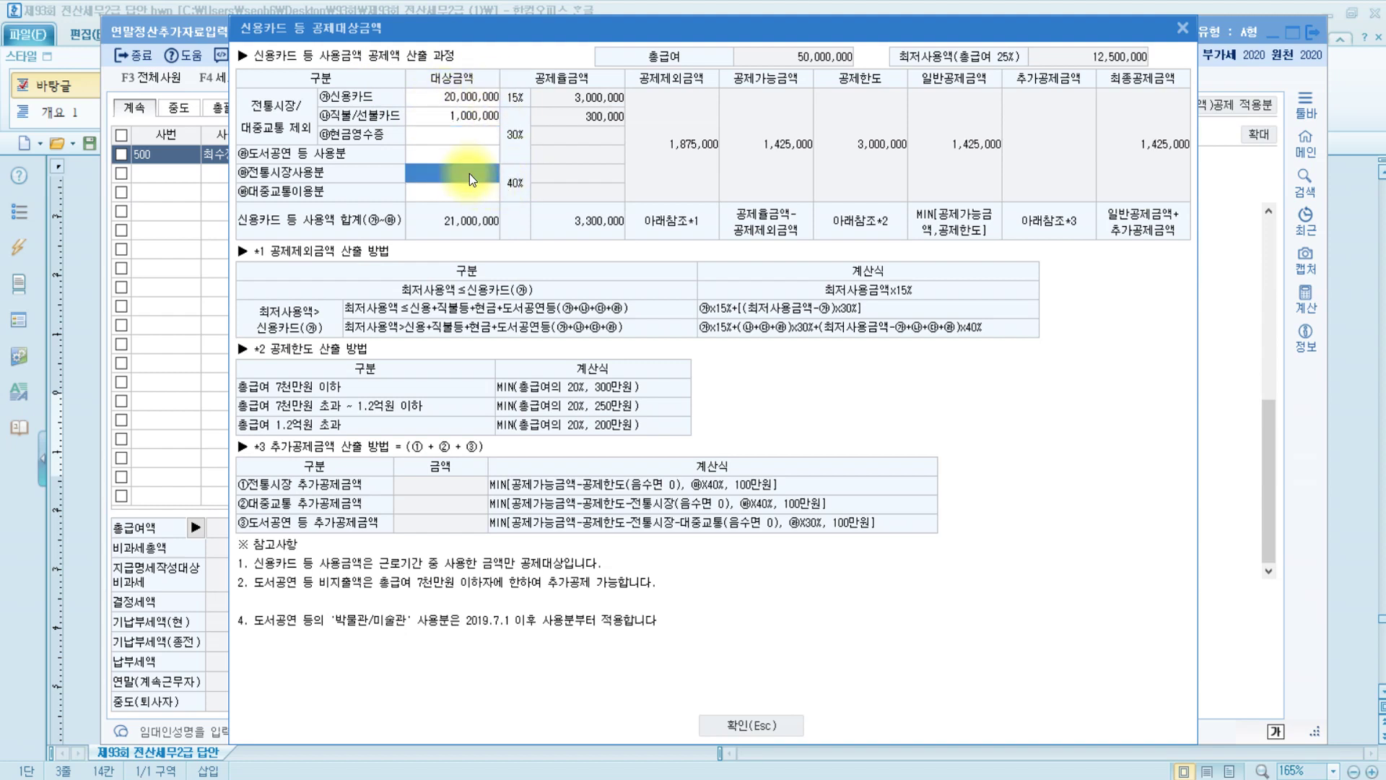
pyautogui.write('400,000')
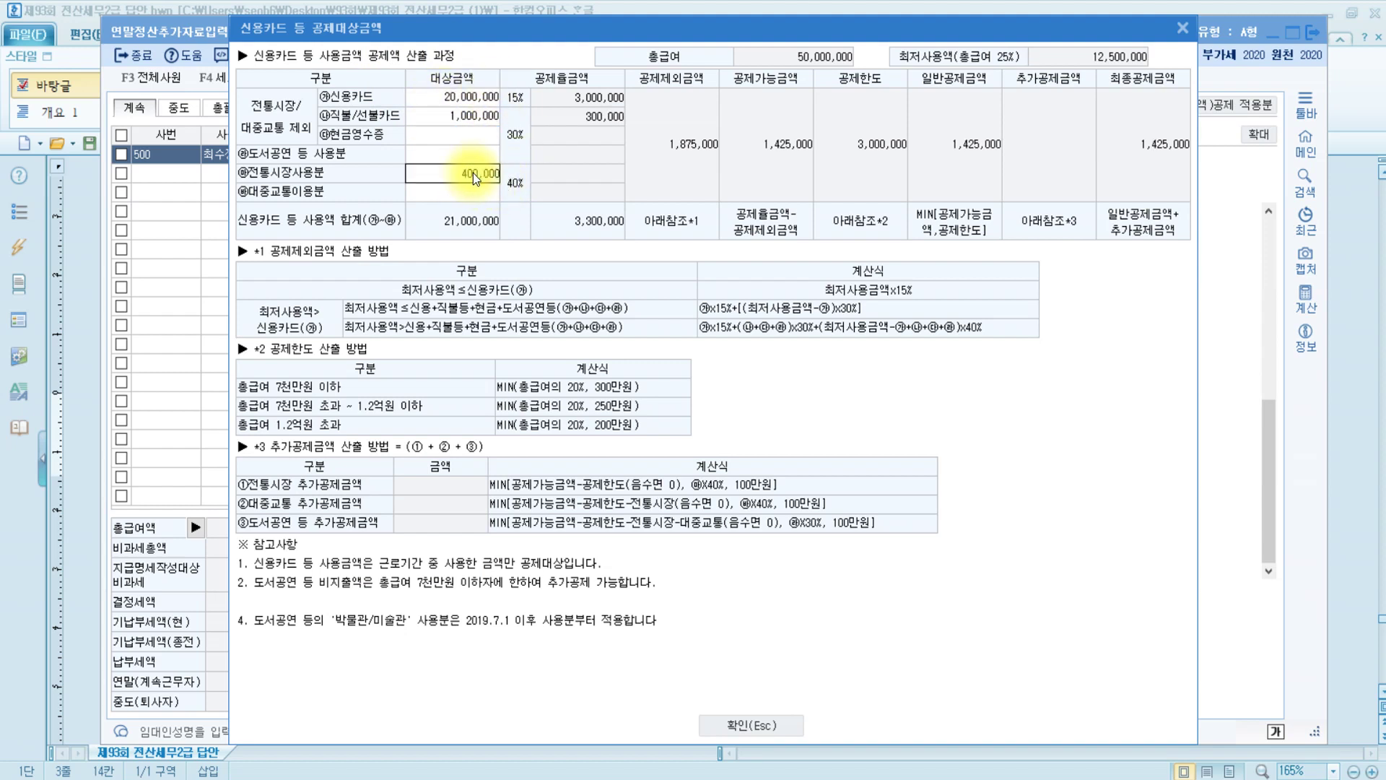
pyautogui.press('Return')
# Add 1,200,000 in cash receipts and apply the 1,945,000 card deduction
pyautogui.press('Up')
pyautogui.press('Up')
pyautogui.press('Up')
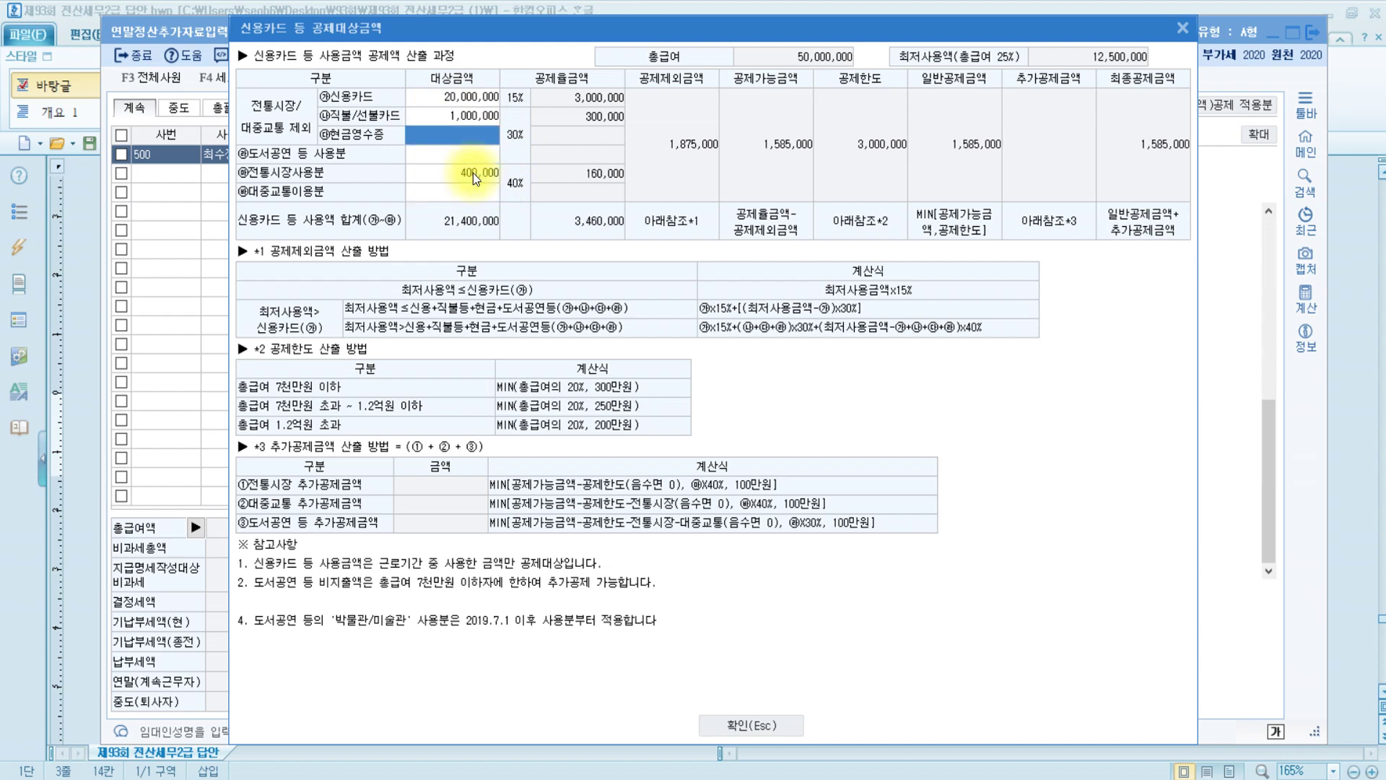
pyautogui.write('1,200,000')
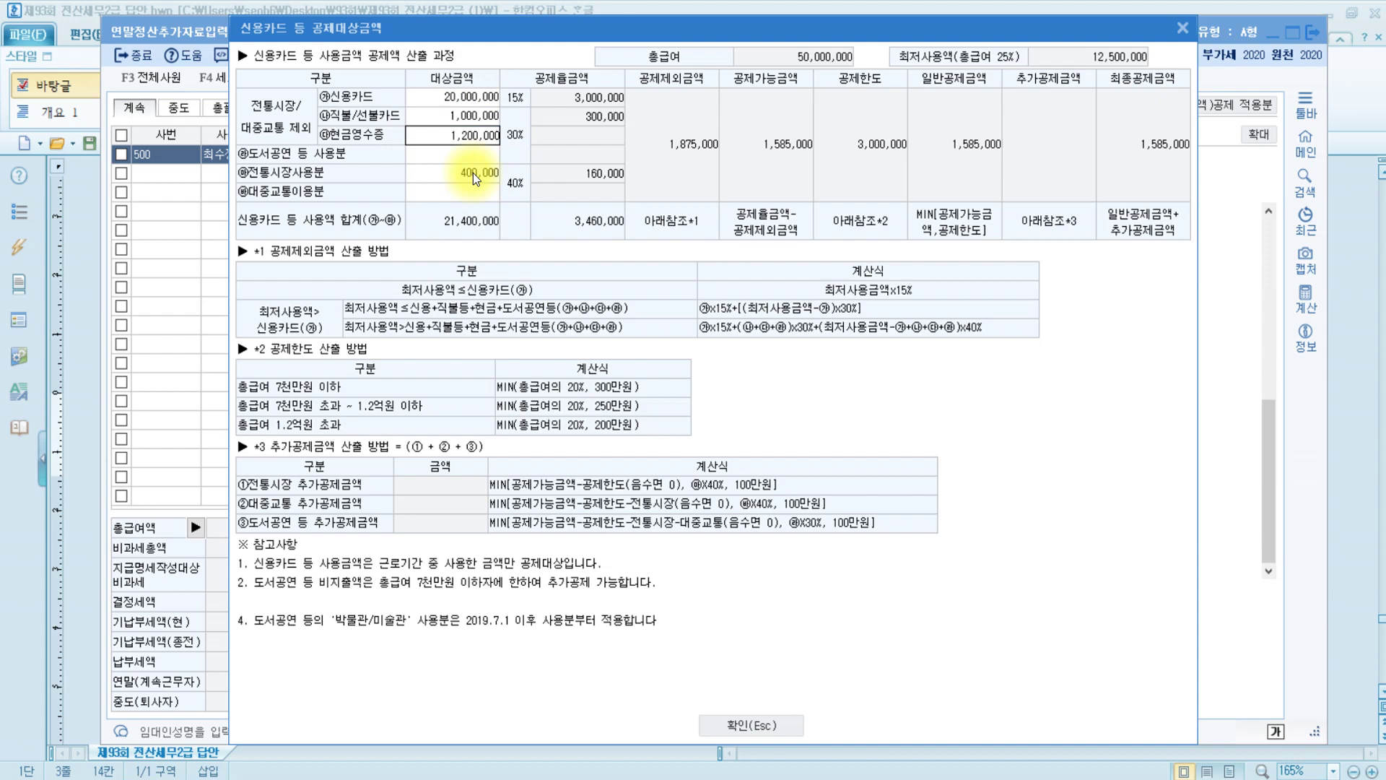
pyautogui.press('Return')
pyautogui.click(751, 725)
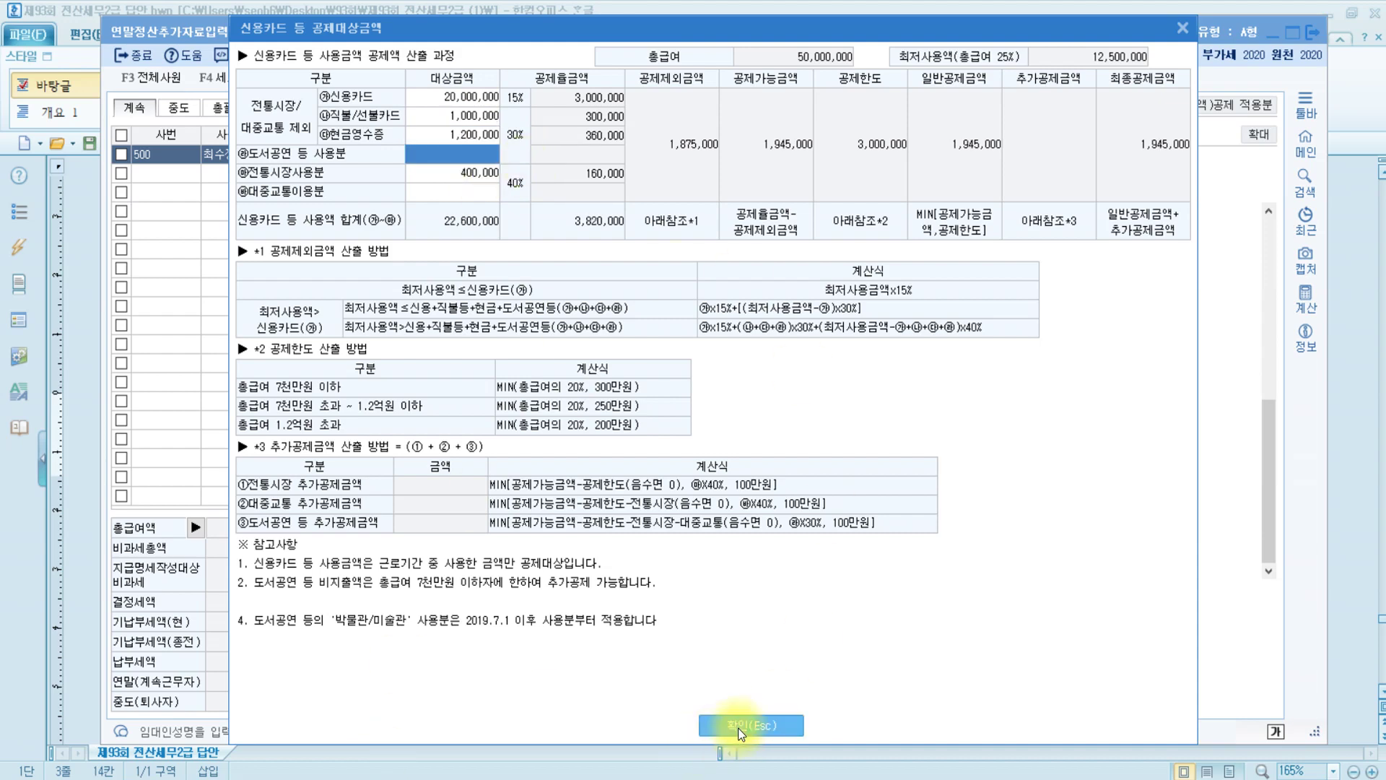
pyautogui.click(423, 766)
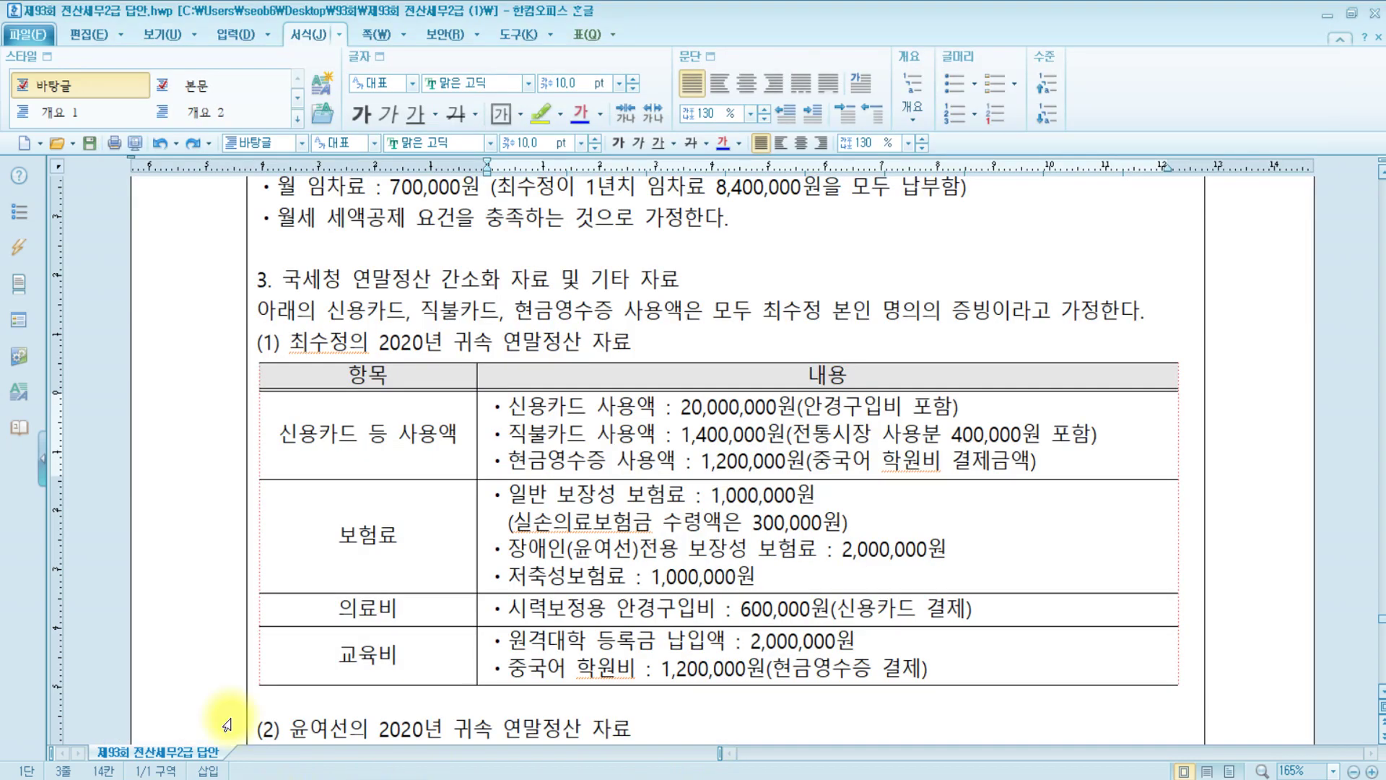
pyautogui.click(401, 537)
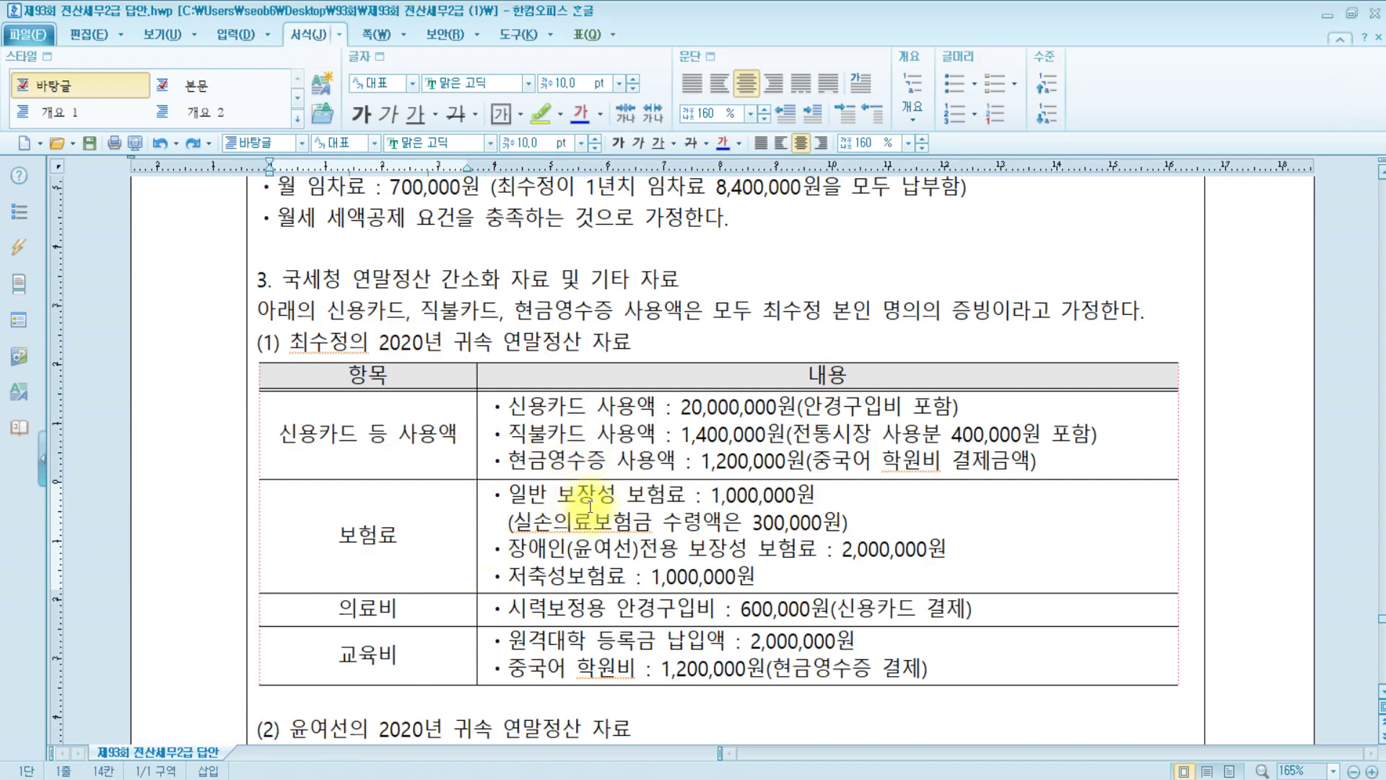